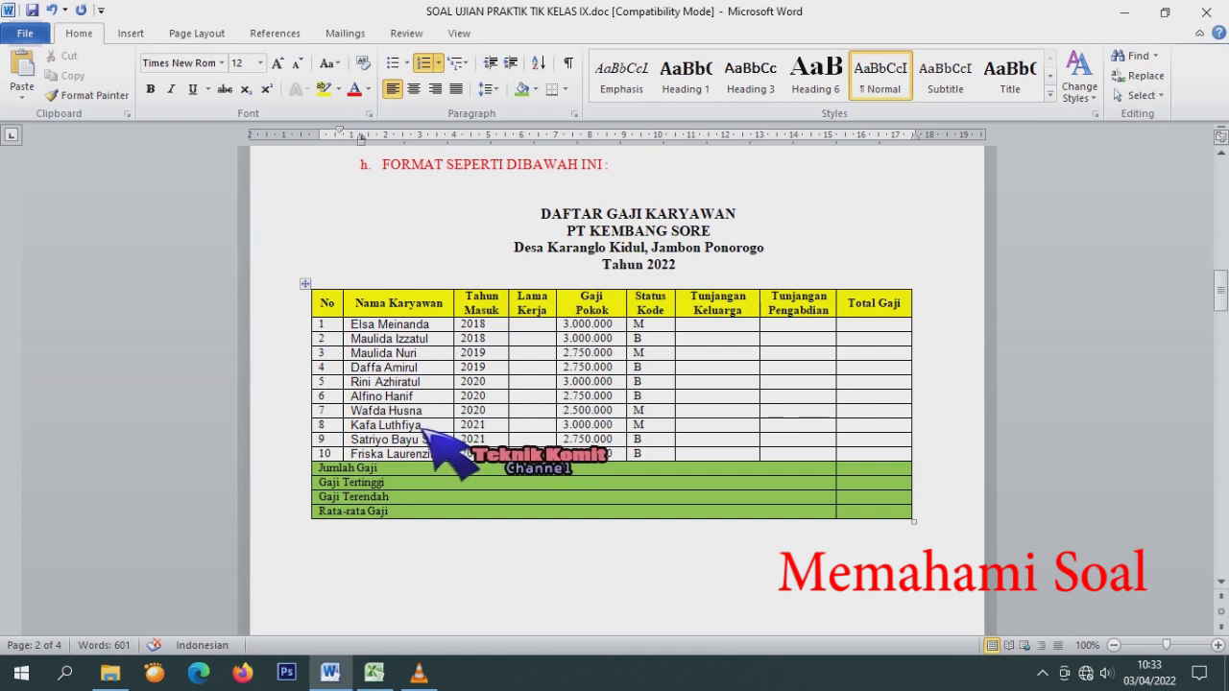
In item b, move 'tahun sekarang' after the equals sign and 'Tahun masuk' after 'dikurangi'.
scroll(423, 431, up, 15)
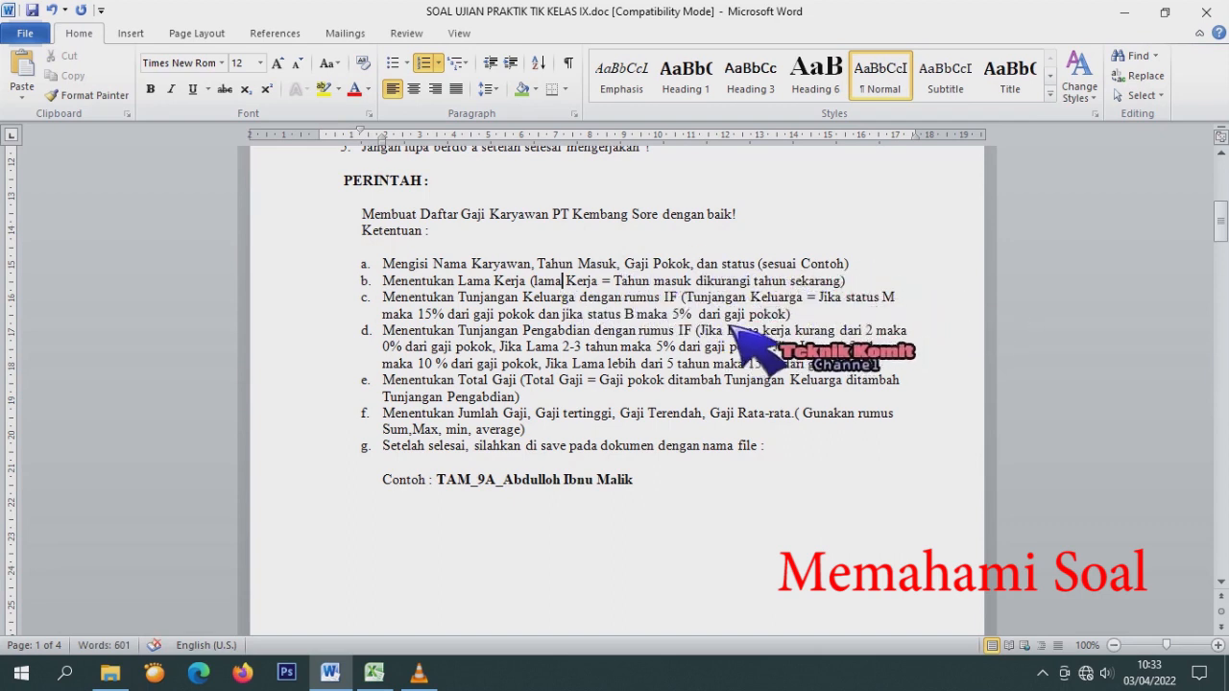
scroll(499, 504, down, 15)
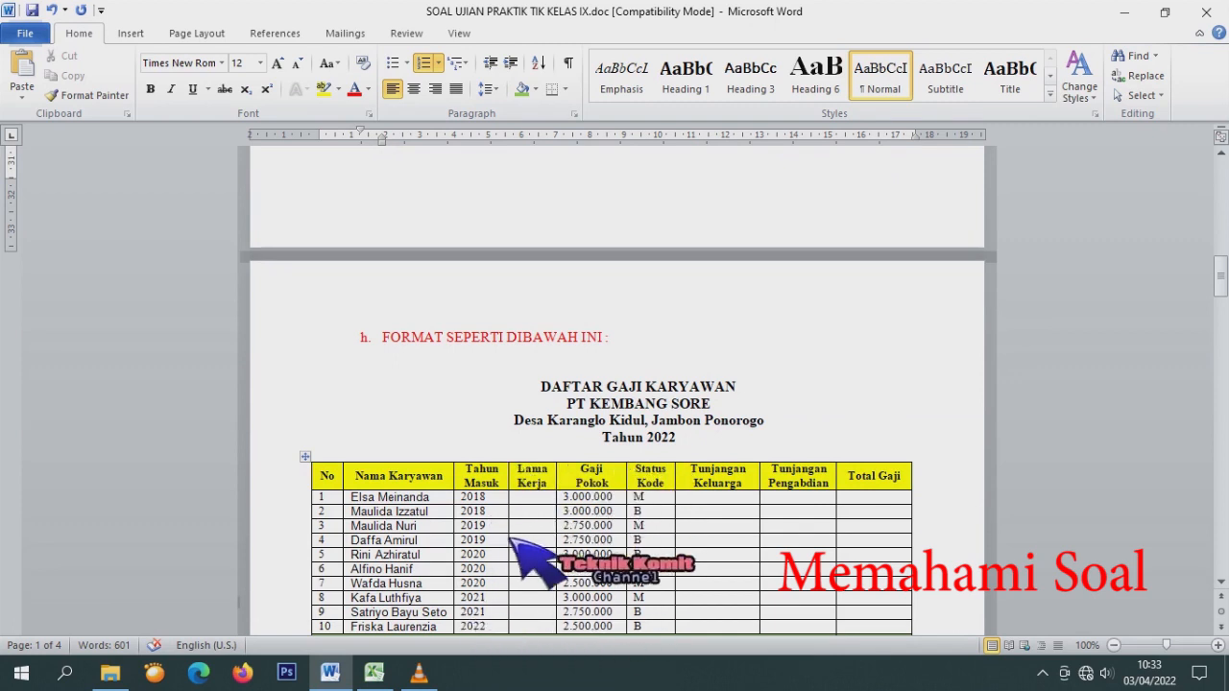
scroll(706, 463, down, 3)
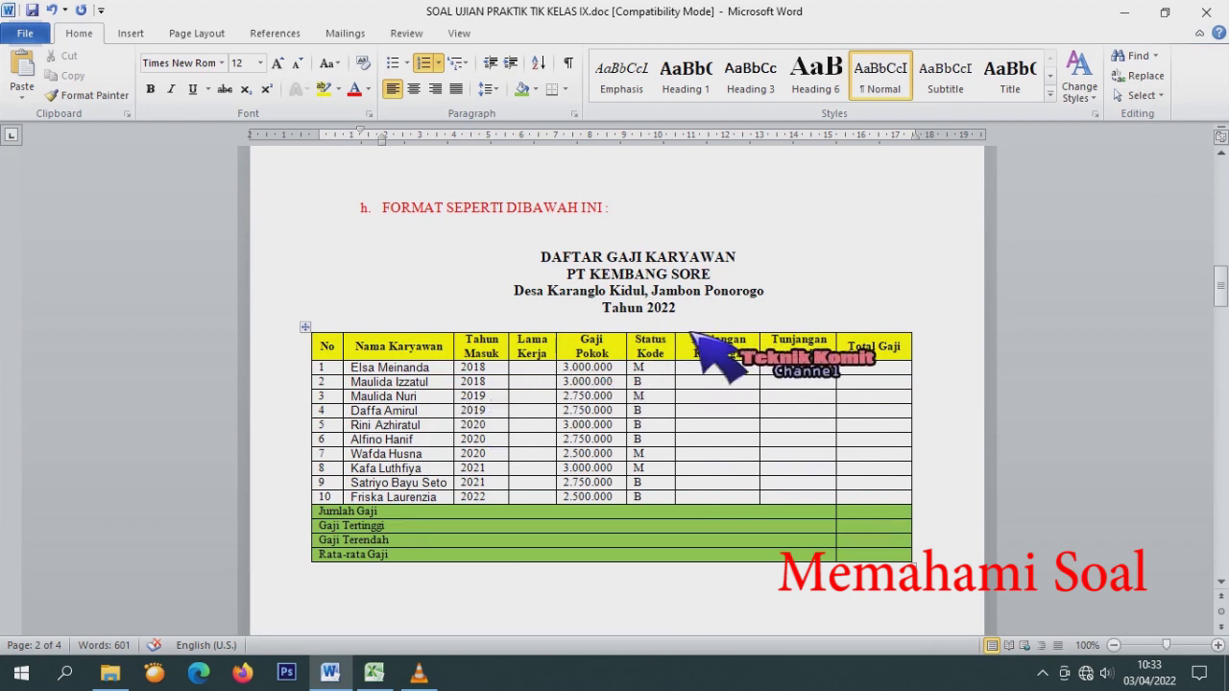
scroll(718, 322, up, 15)
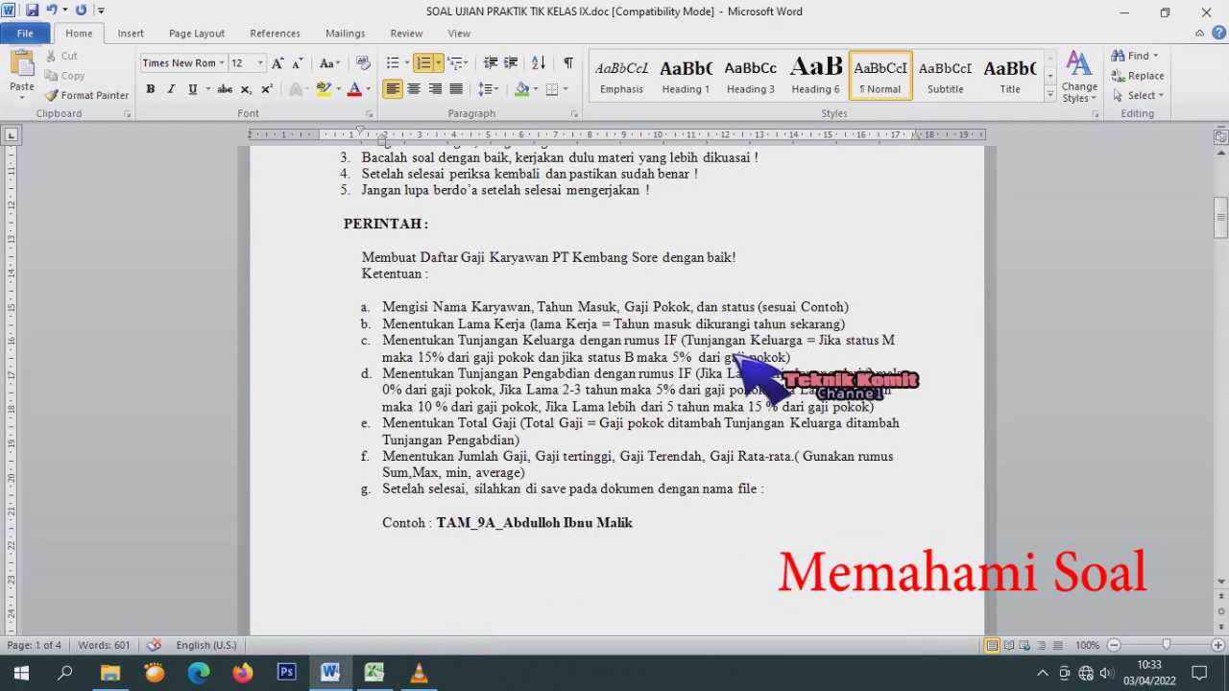
scroll(718, 321, up, 2)
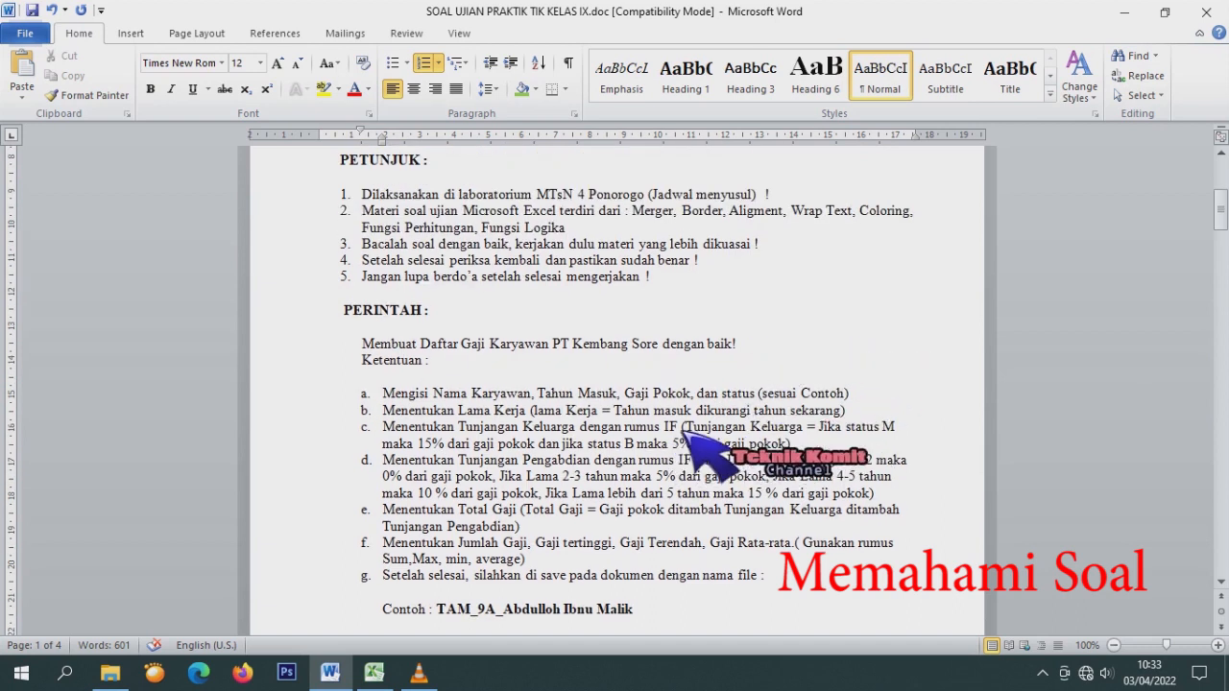
drag(844, 413, 614, 413)
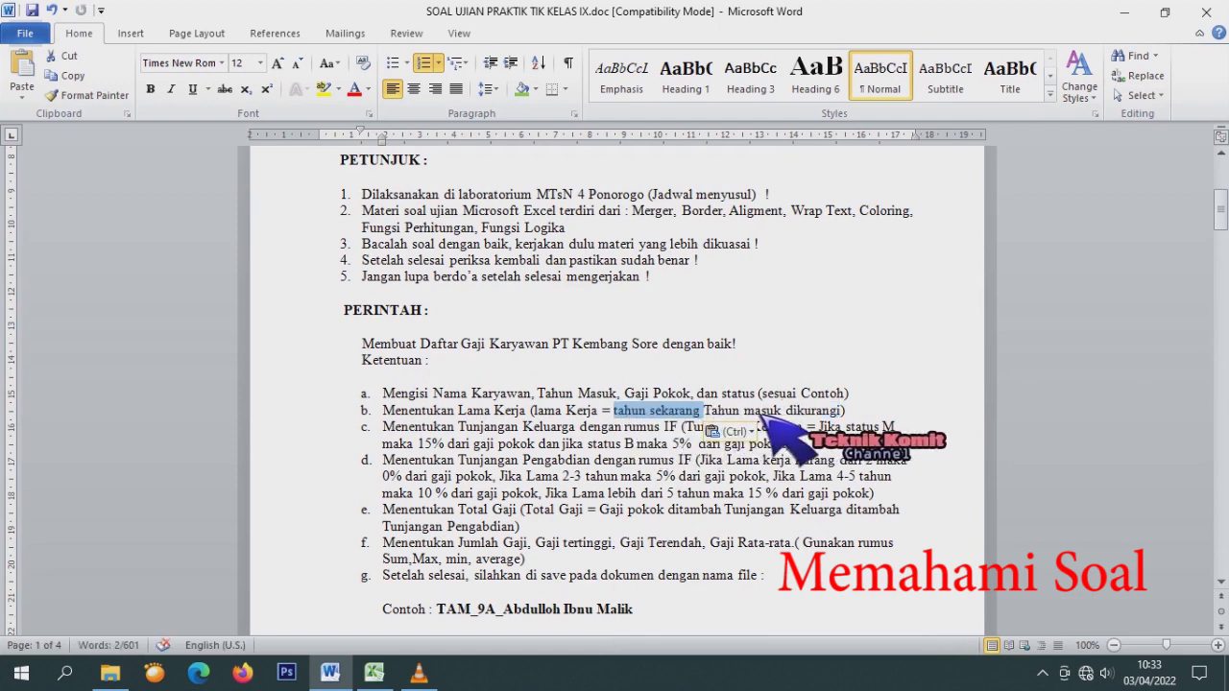
drag(789, 417, 843, 415)
Scroll through the Ketentuan list a–g to review the reworded item b.
scroll(707, 485, down, 10)
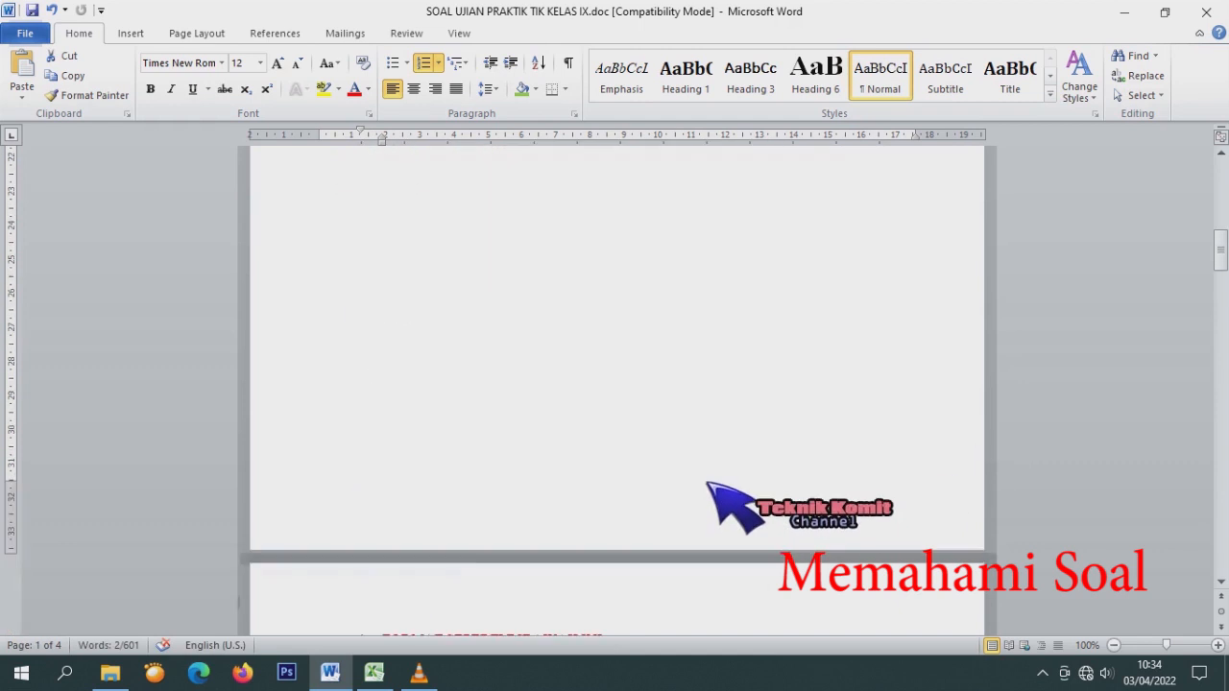
scroll(707, 483, down, 8)
scroll(672, 423, up, 7)
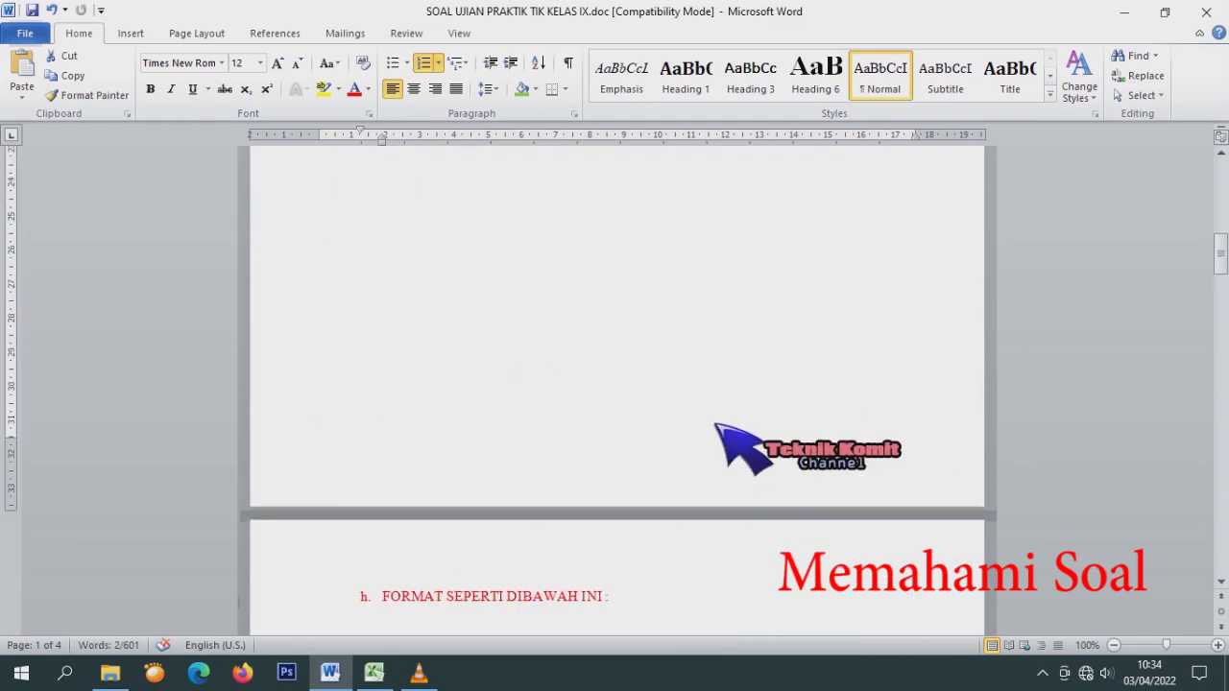
scroll(715, 423, down, 10)
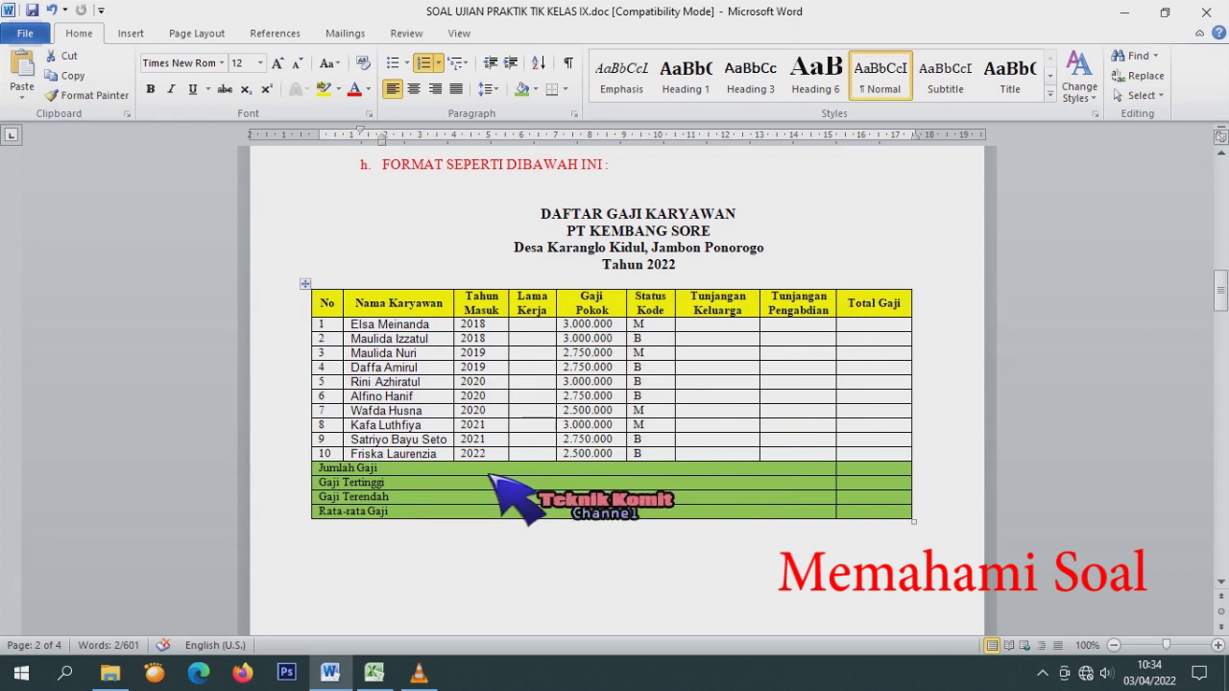
scroll(493, 483, up, 4)
scroll(607, 444, up, 12)
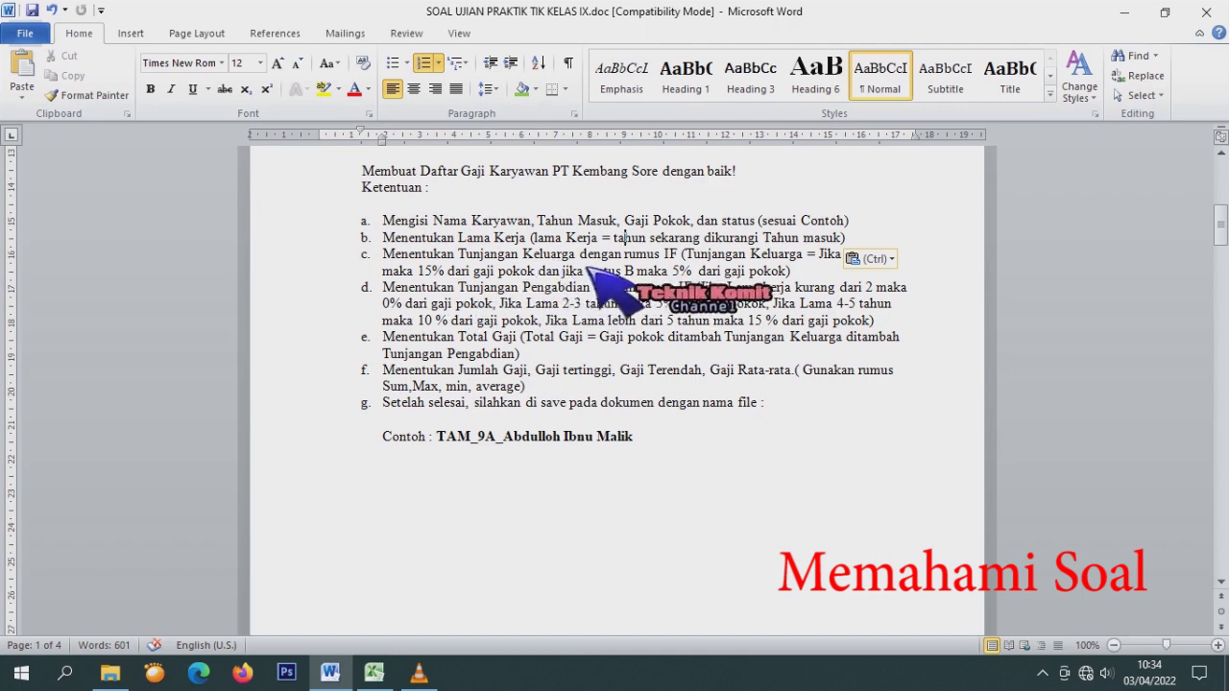
scroll(816, 288, down, 3)
scroll(816, 288, up, 3)
scroll(749, 394, down, 10)
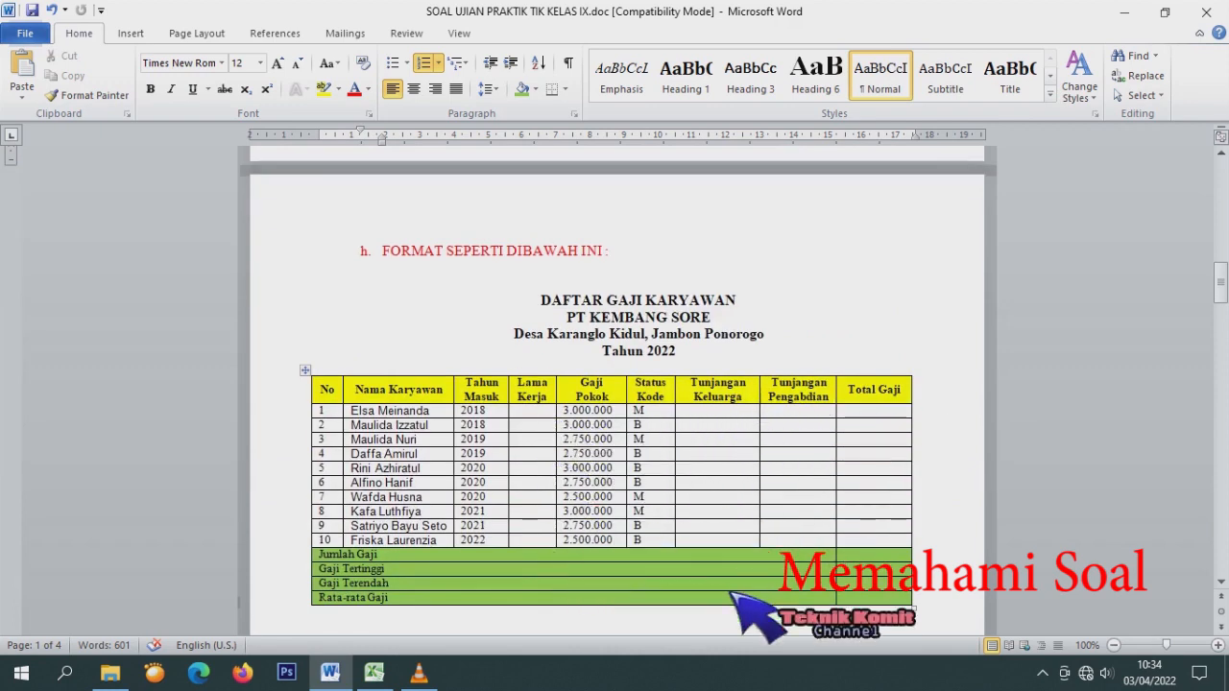
scroll(812, 443, up, 5)
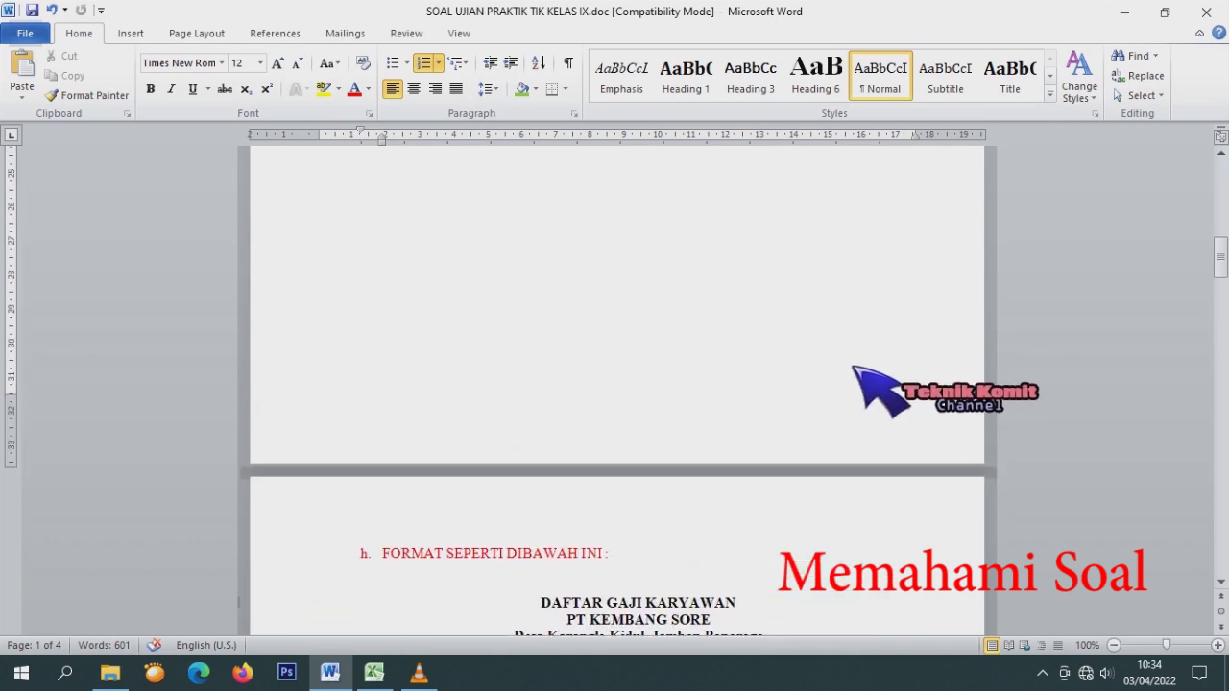
scroll(771, 309, up, 4)
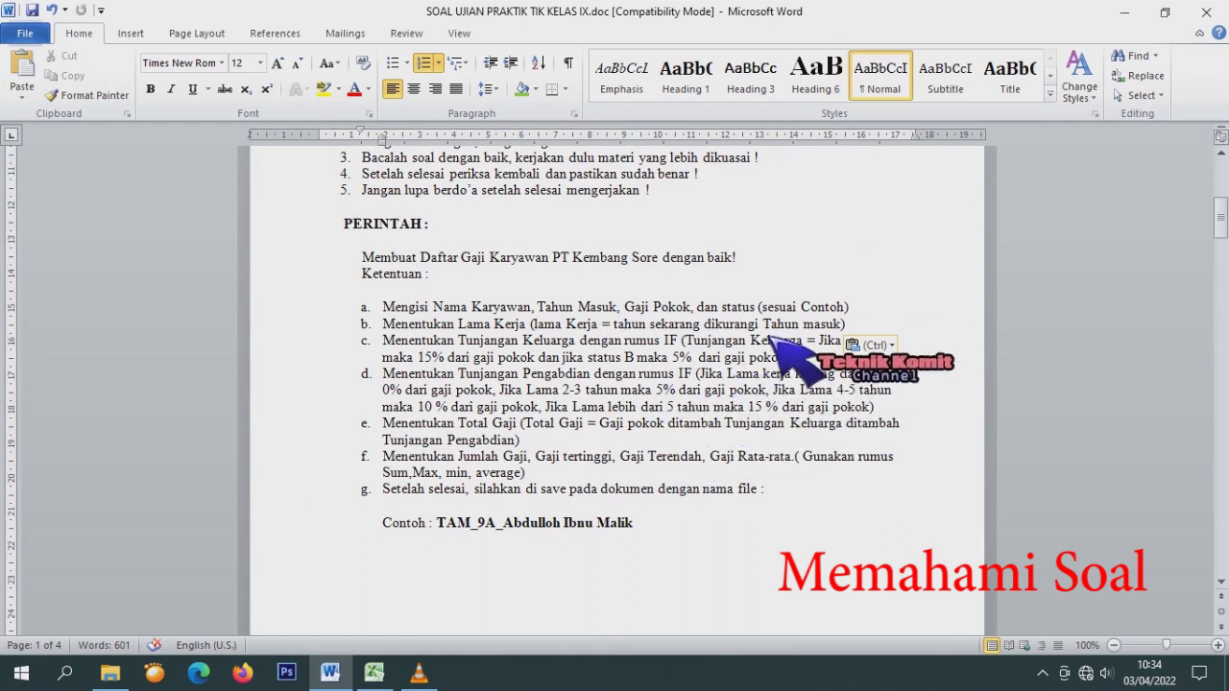
scroll(797, 327, down, 3)
scroll(792, 324, up, 2)
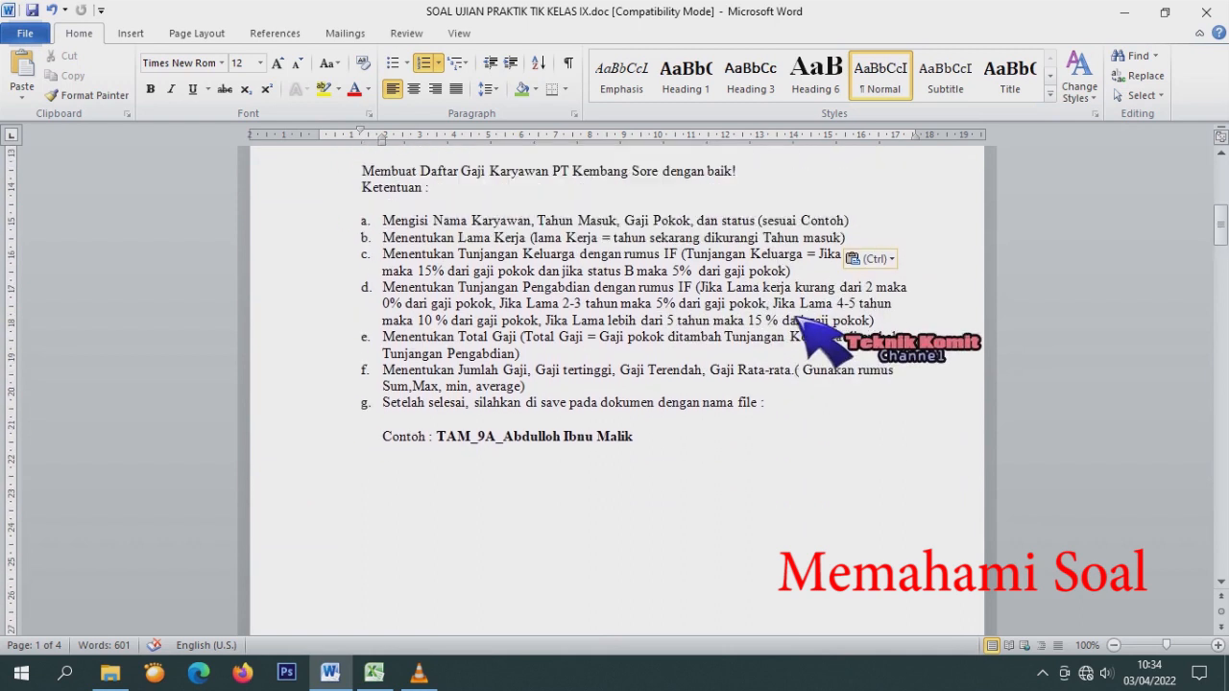
Paste the copied text over item c as plain text, then undo that mistaken paste.
click(514, 287)
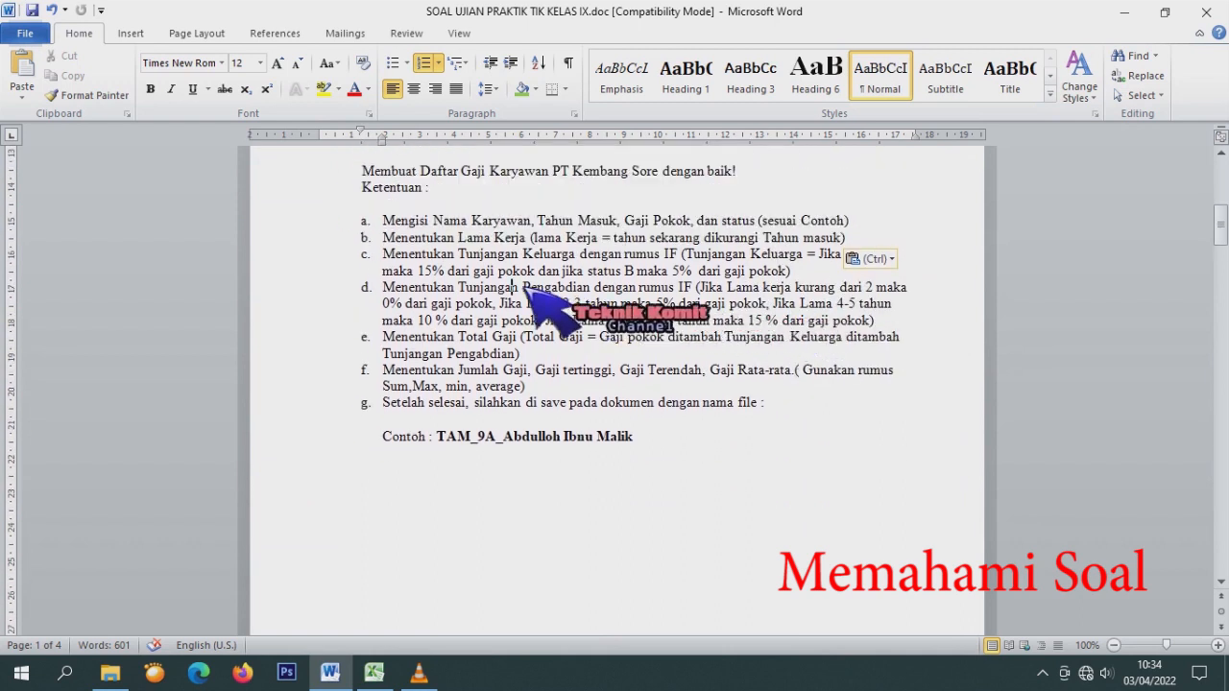
drag(749, 255, 900, 273)
click(890, 259)
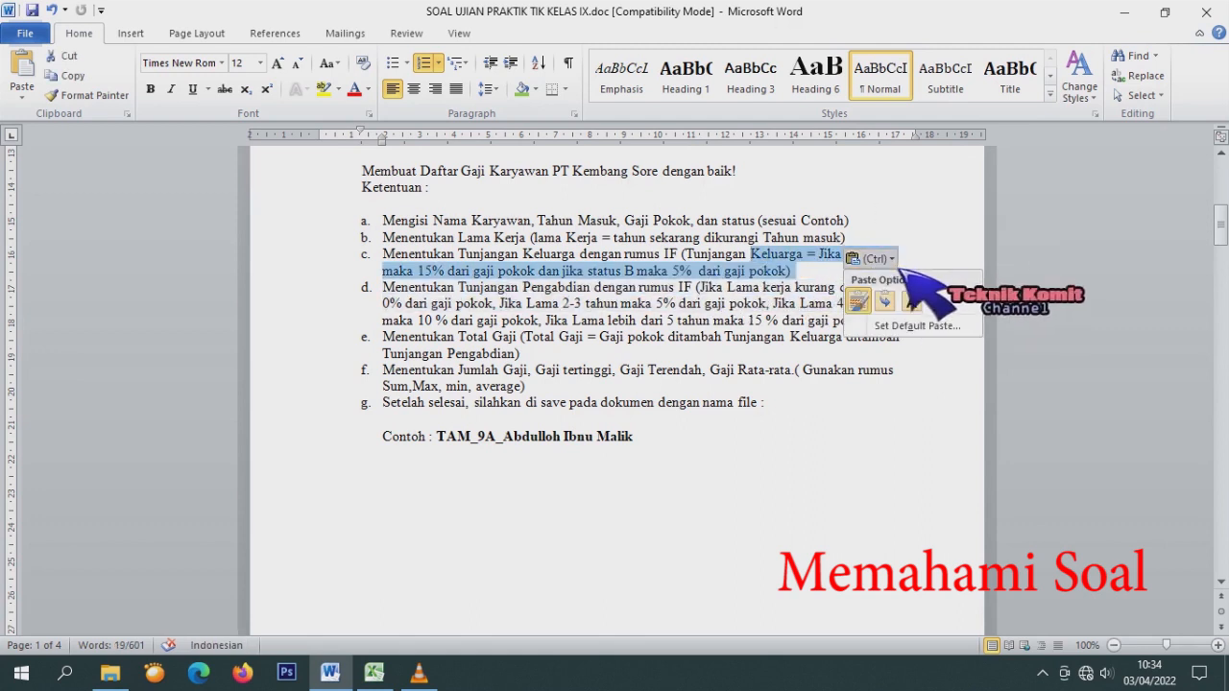
click(911, 301)
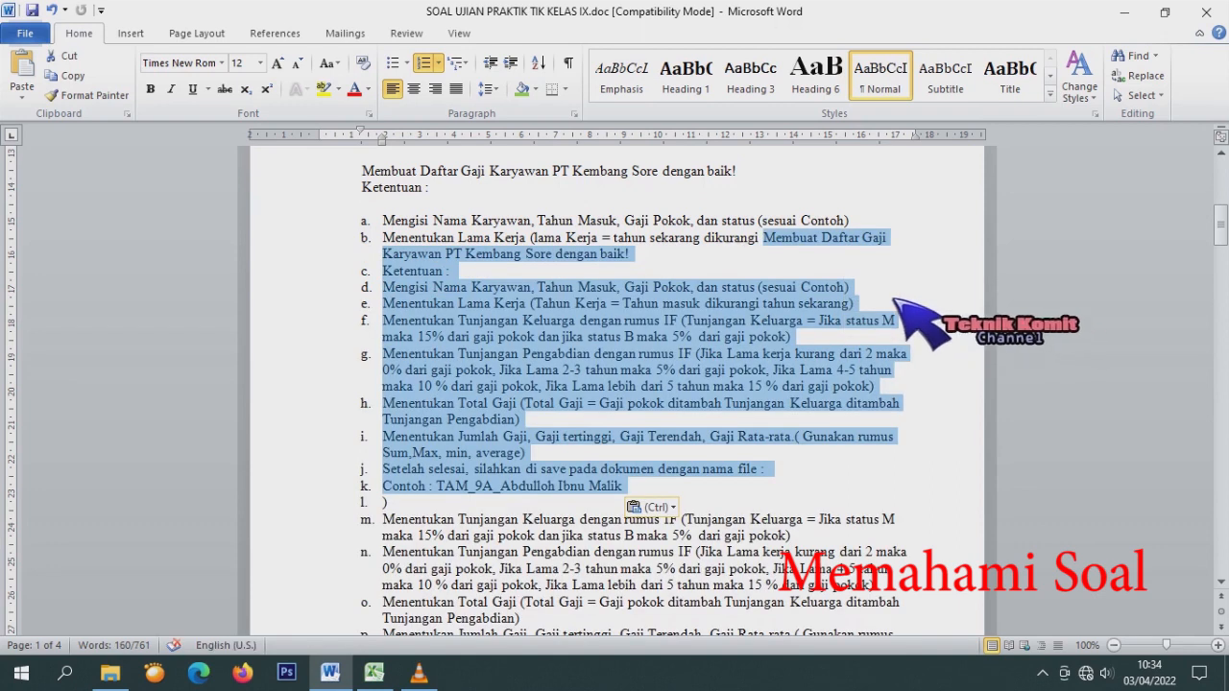
key(ctrl+z)
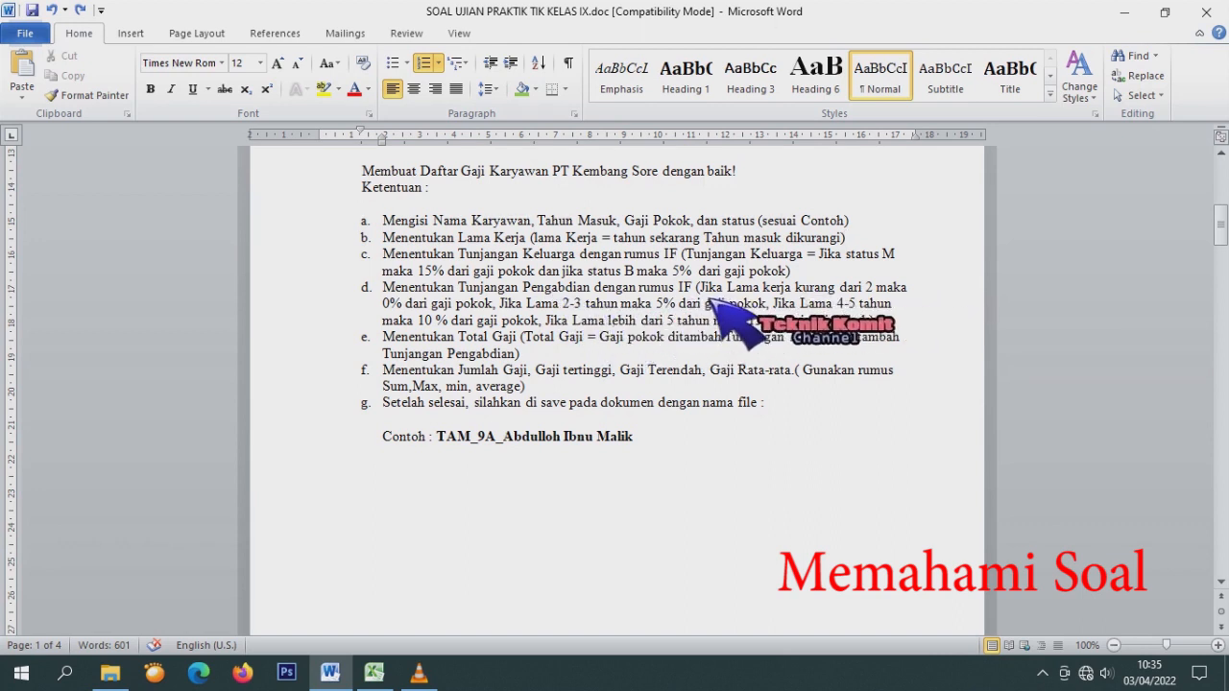
Select 'Tunjangan Pengabdian' in item d and place the cursor before 'Jika'.
scroll(713, 300, down, 1)
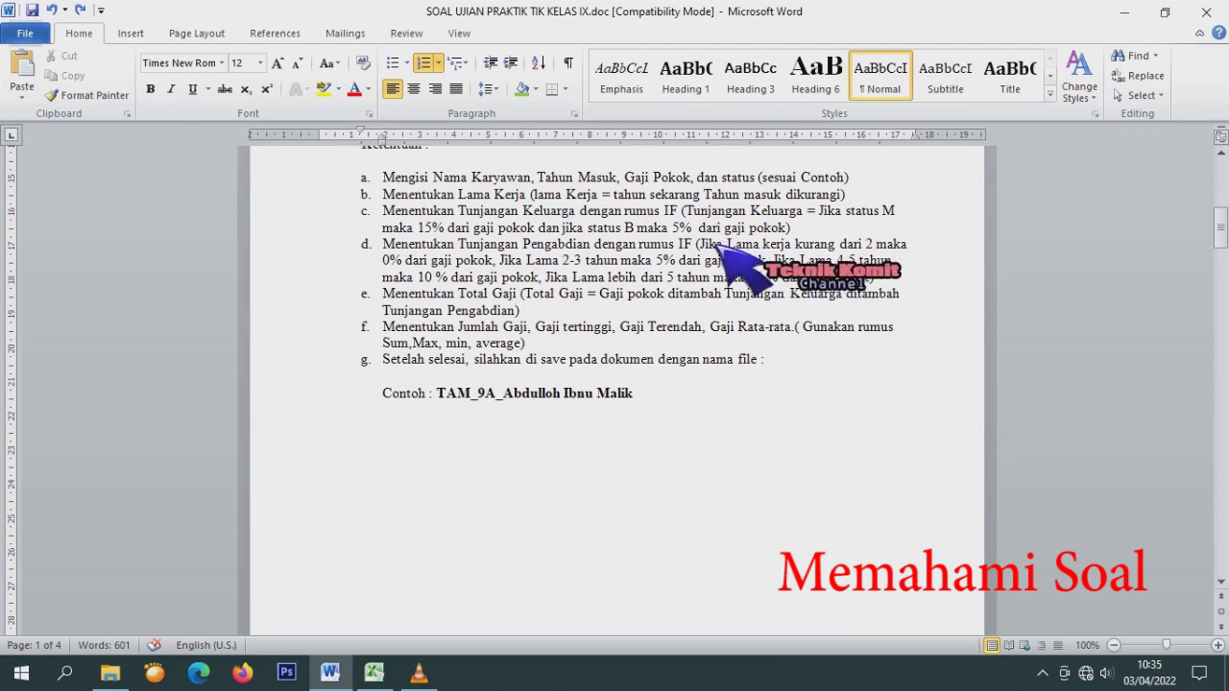
drag(459, 245, 590, 246)
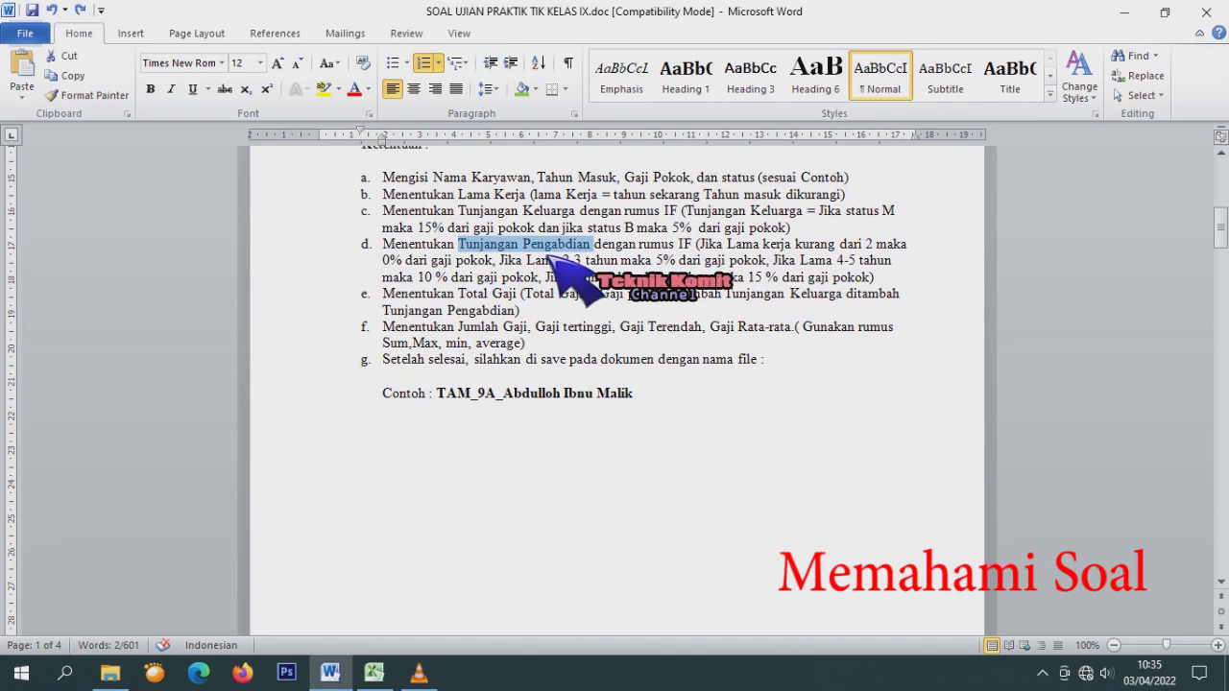
click(709, 250)
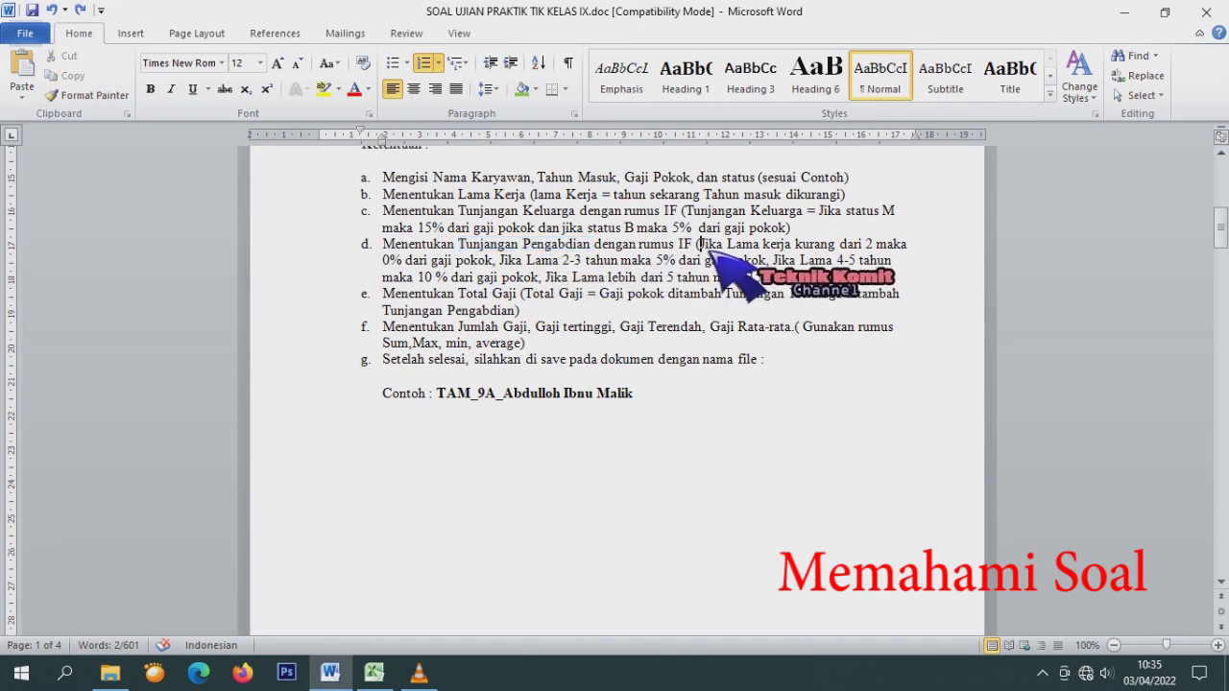
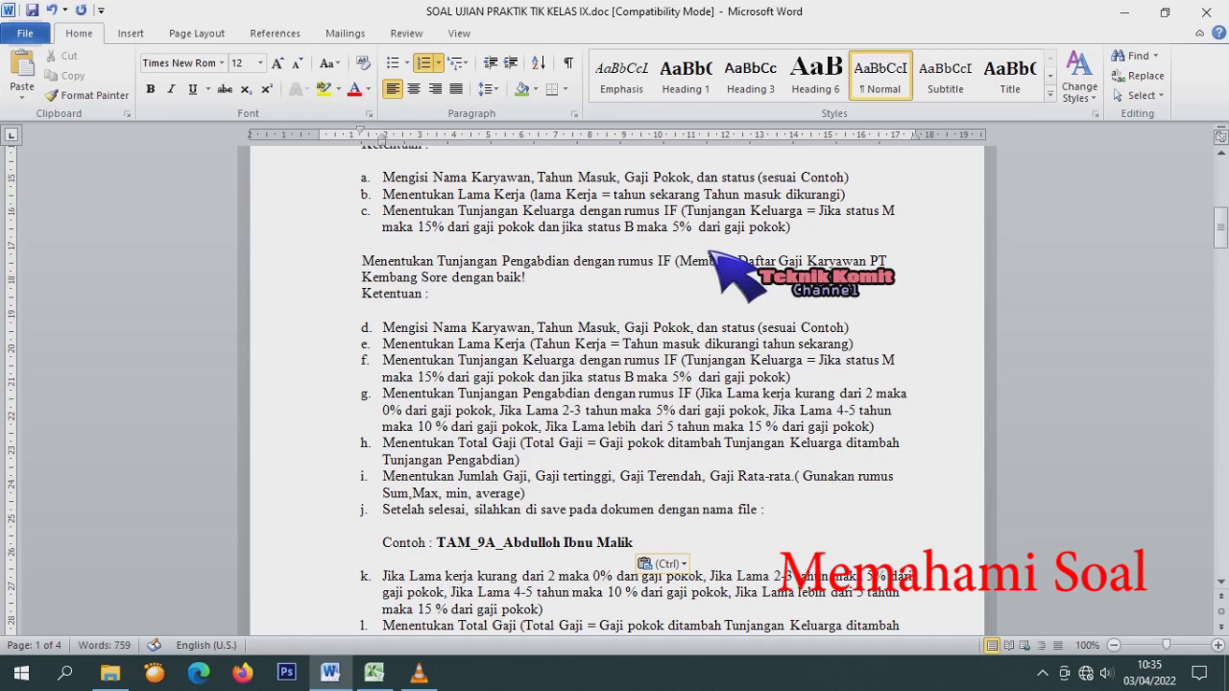
Try pasting the task list before 'Jika' in item d, then undo the paste.
text(=)
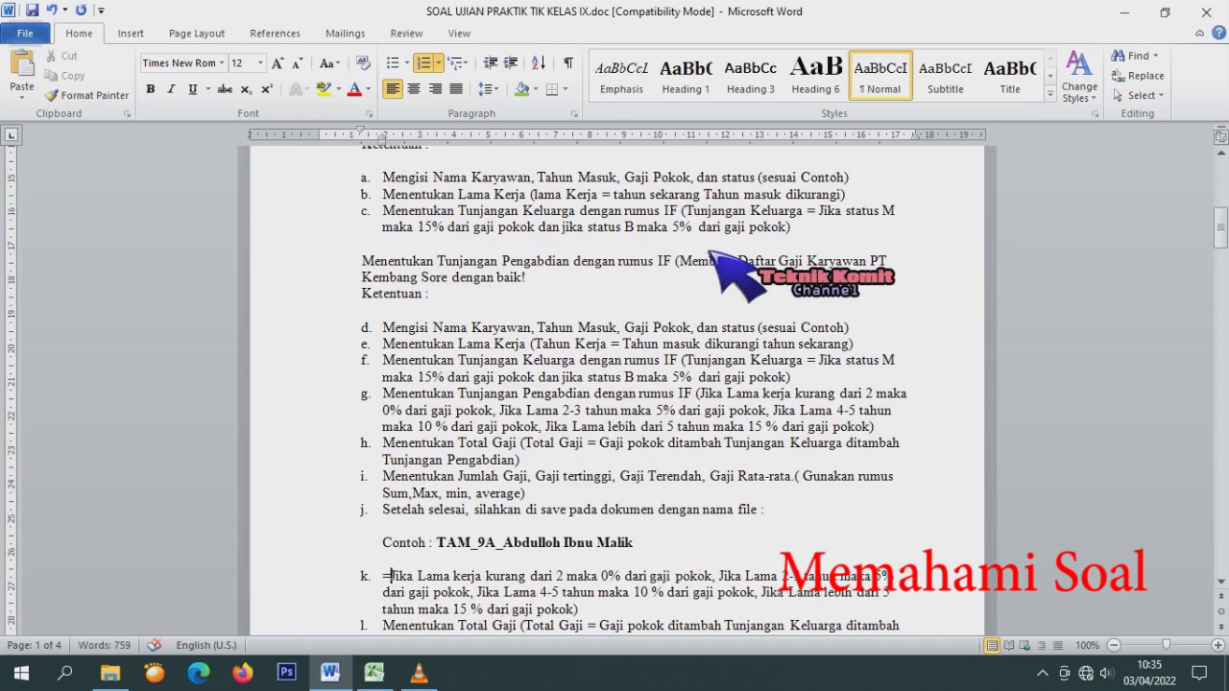
key(BackSpace)
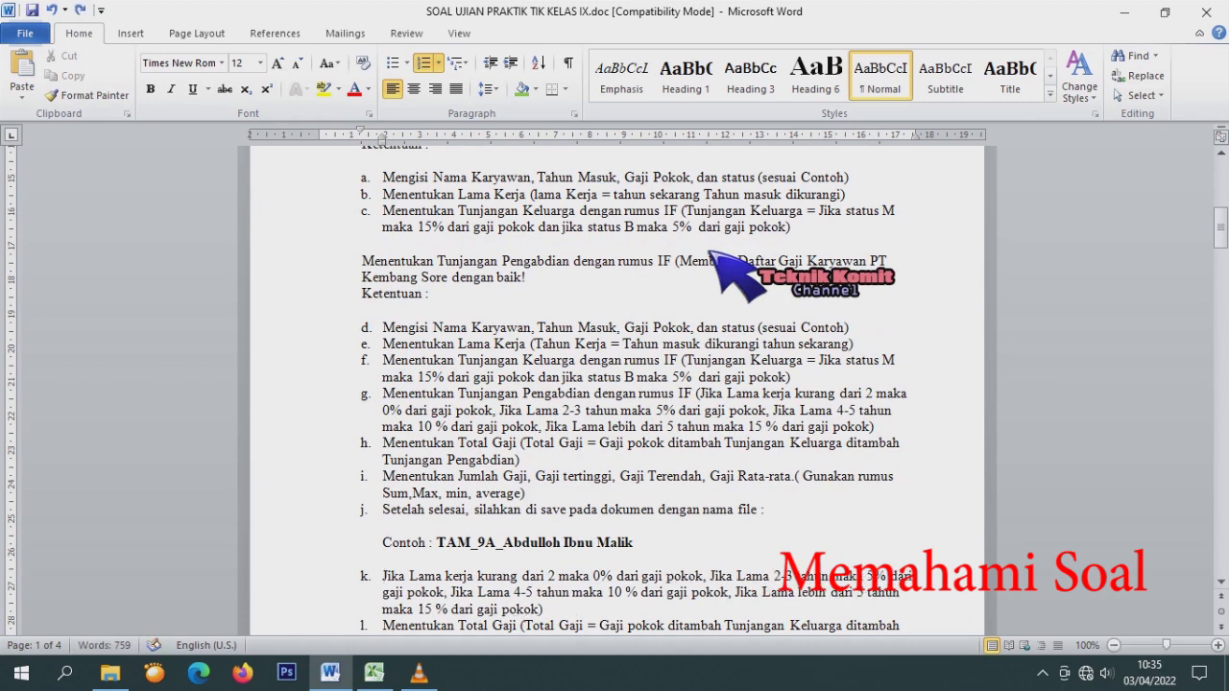
key(ctrl+z)
key(ctrl+z)
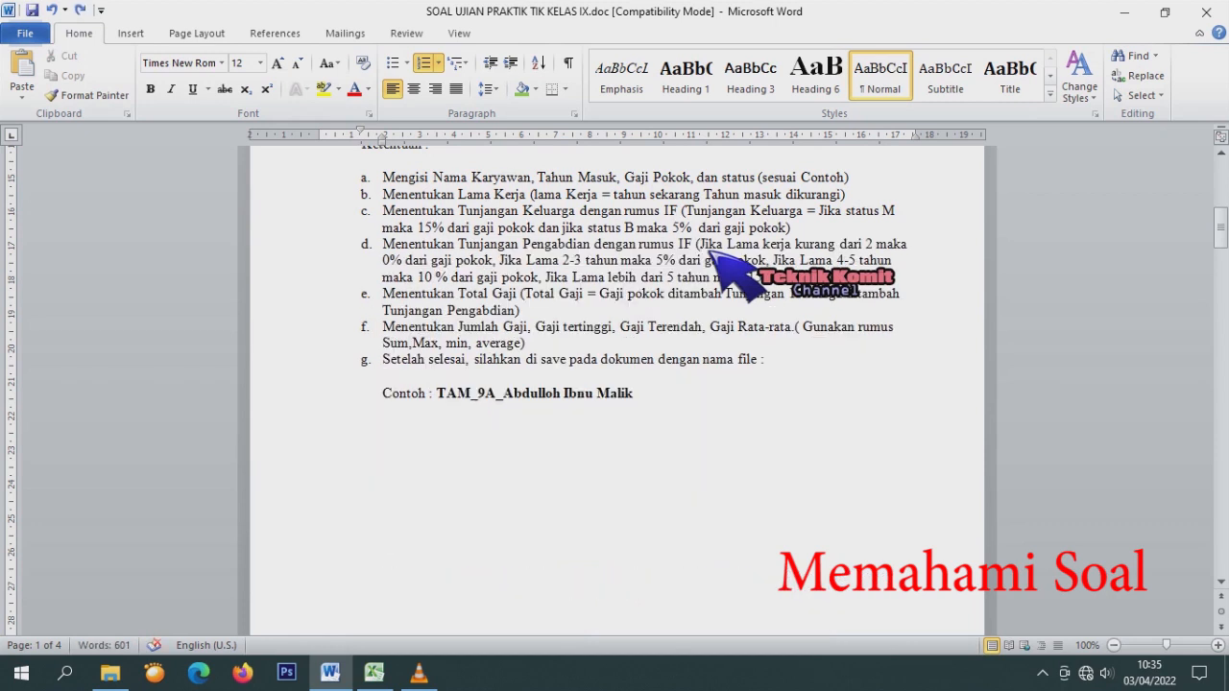
key(ctrl+y)
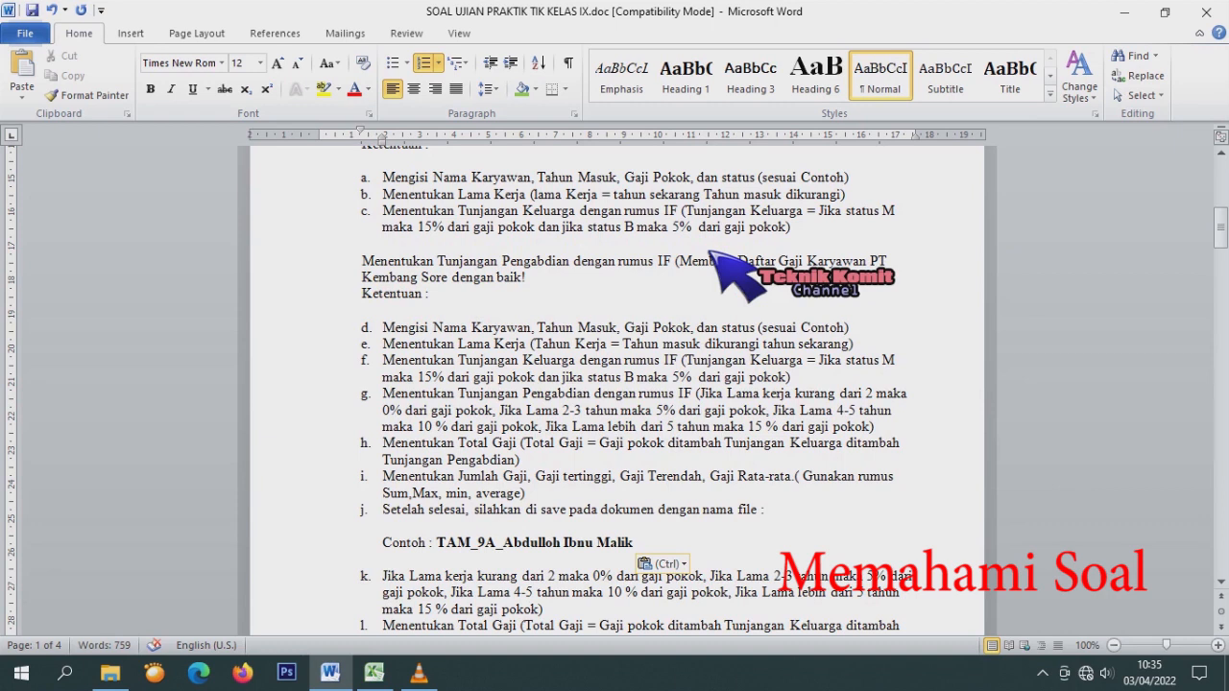
key(ctrl+z)
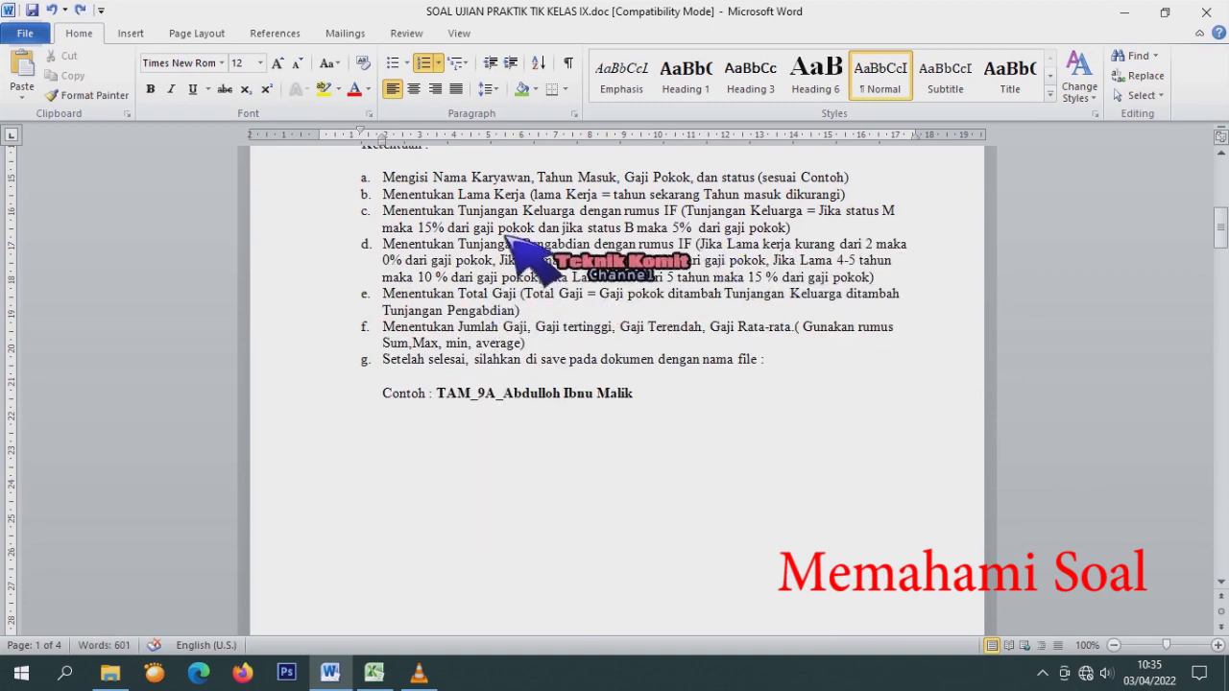
Copy 'Tunjangan Pengabdian' and paste it before 'Jika' in item d.
drag(472, 252, 590, 247)
right_click(581, 249)
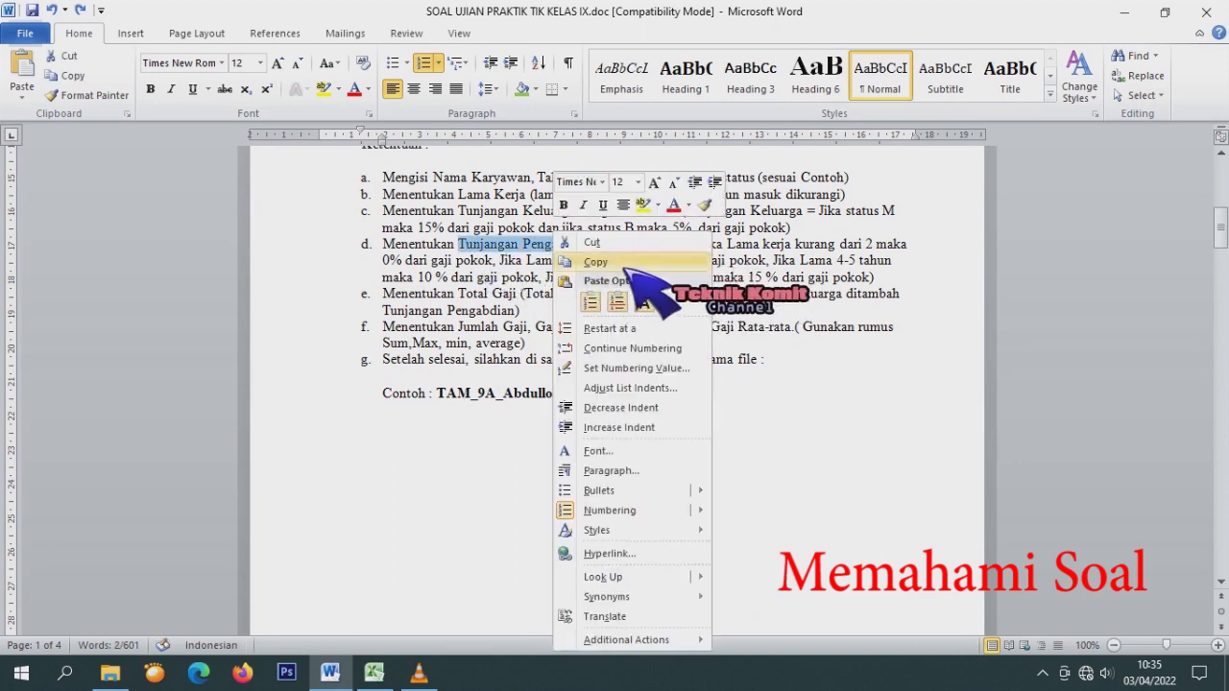
click(605, 242)
right_click(709, 253)
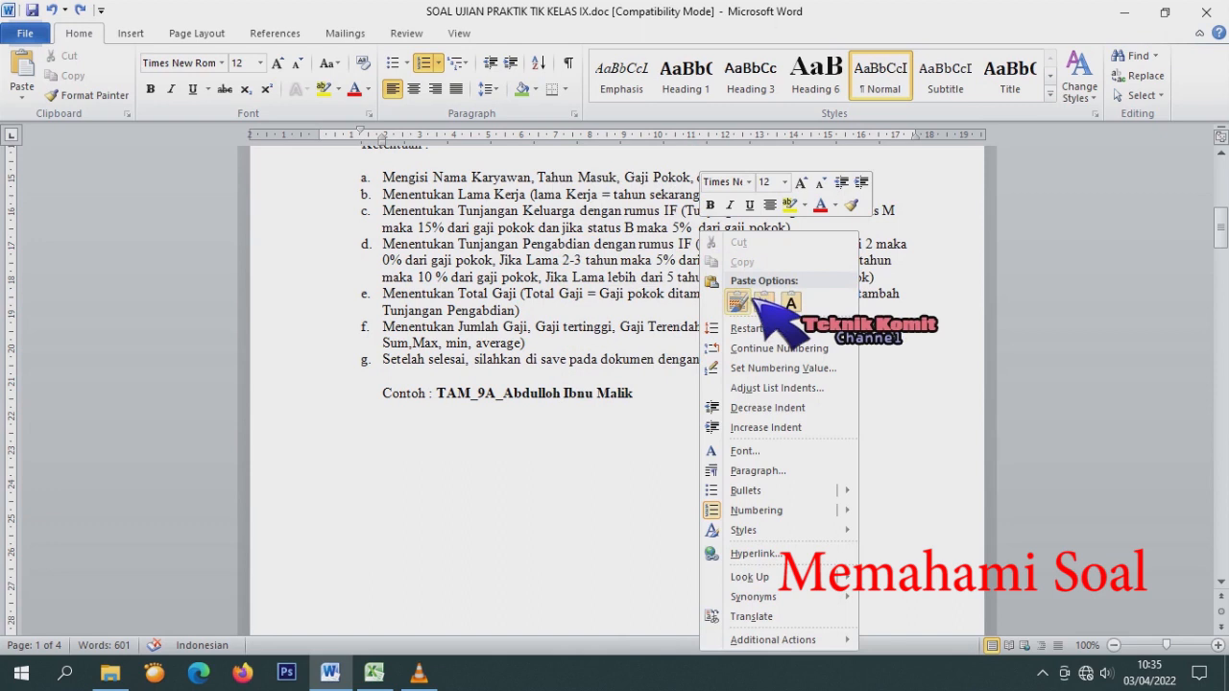
click(710, 245)
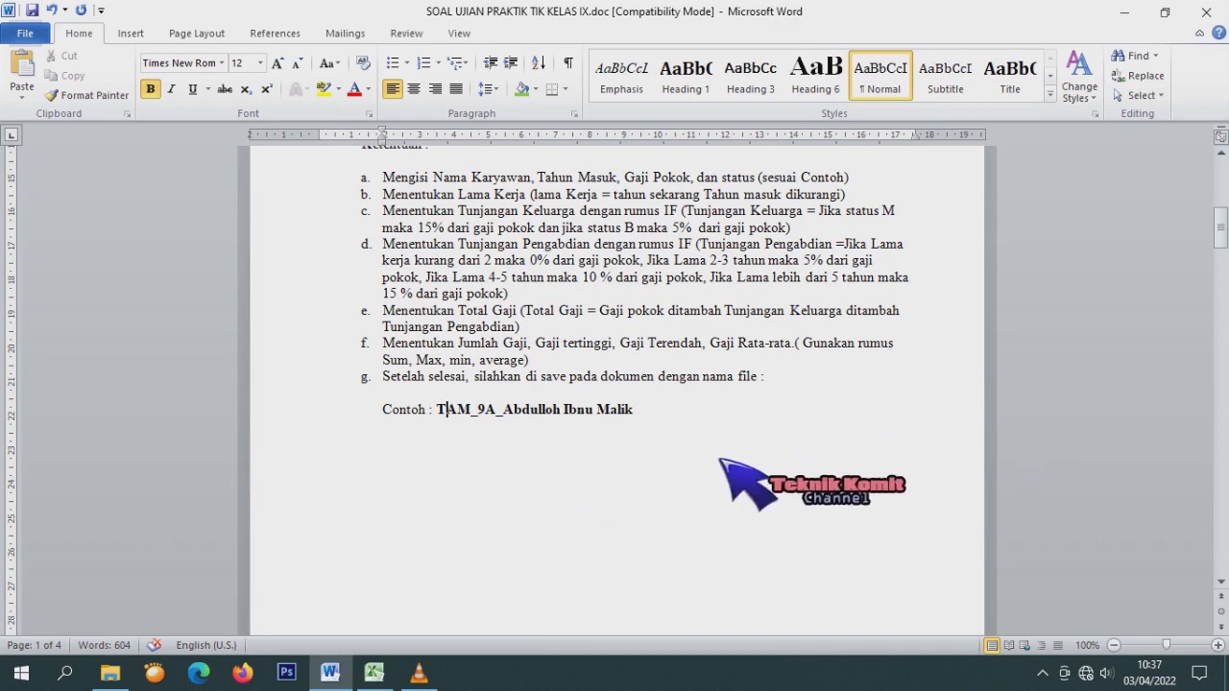
Scroll down to the required salary table layout, then switch to the Excel workbook.
scroll(722, 449, down, 4)
scroll(723, 449, down, 10)
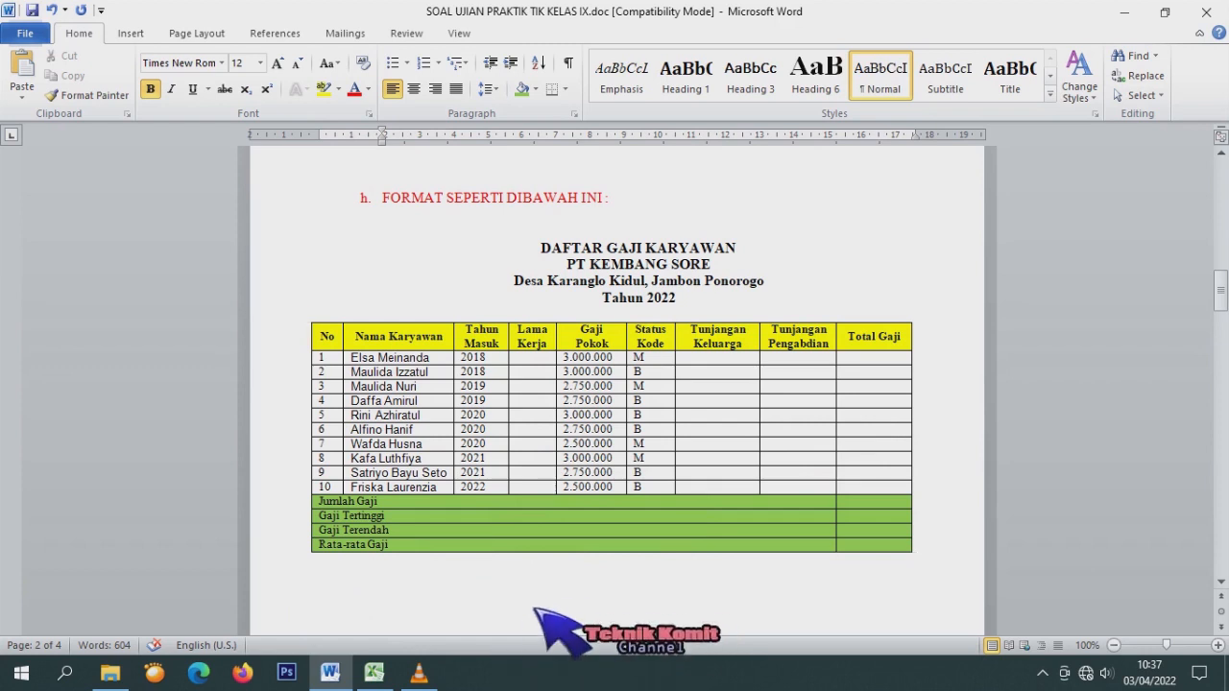
click(373, 671)
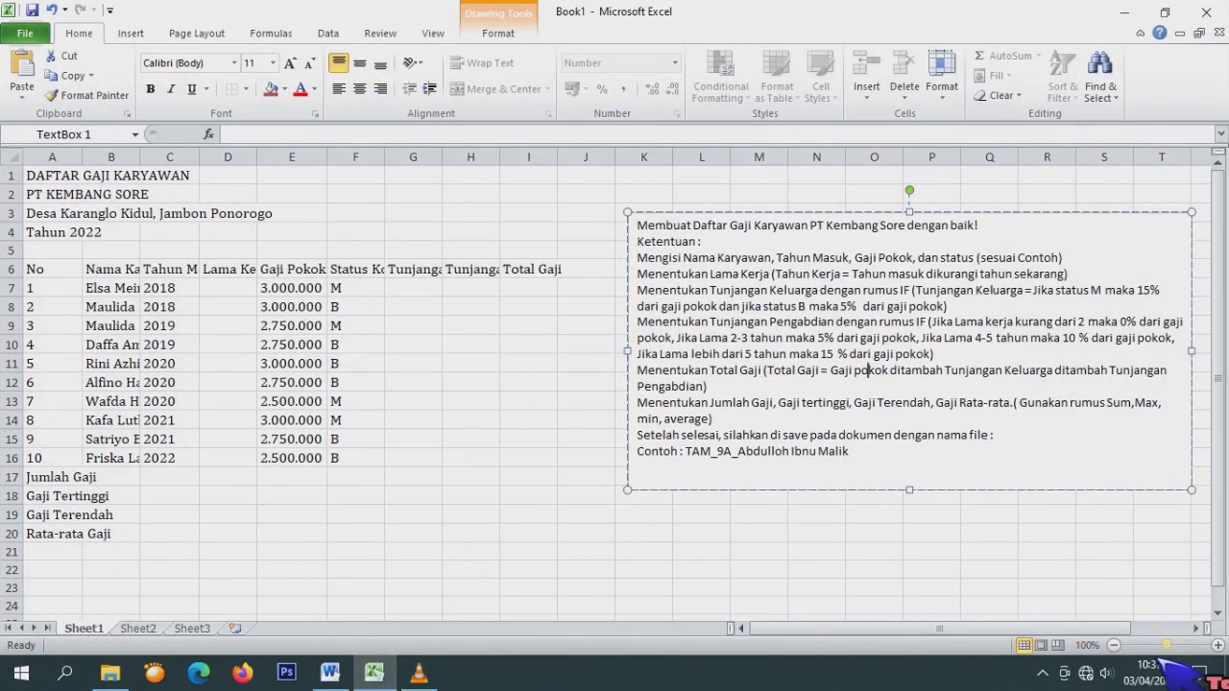
Zoom the salary sheet to about 130% and deselect the instruction text box.
drag(1166, 645, 1170, 645)
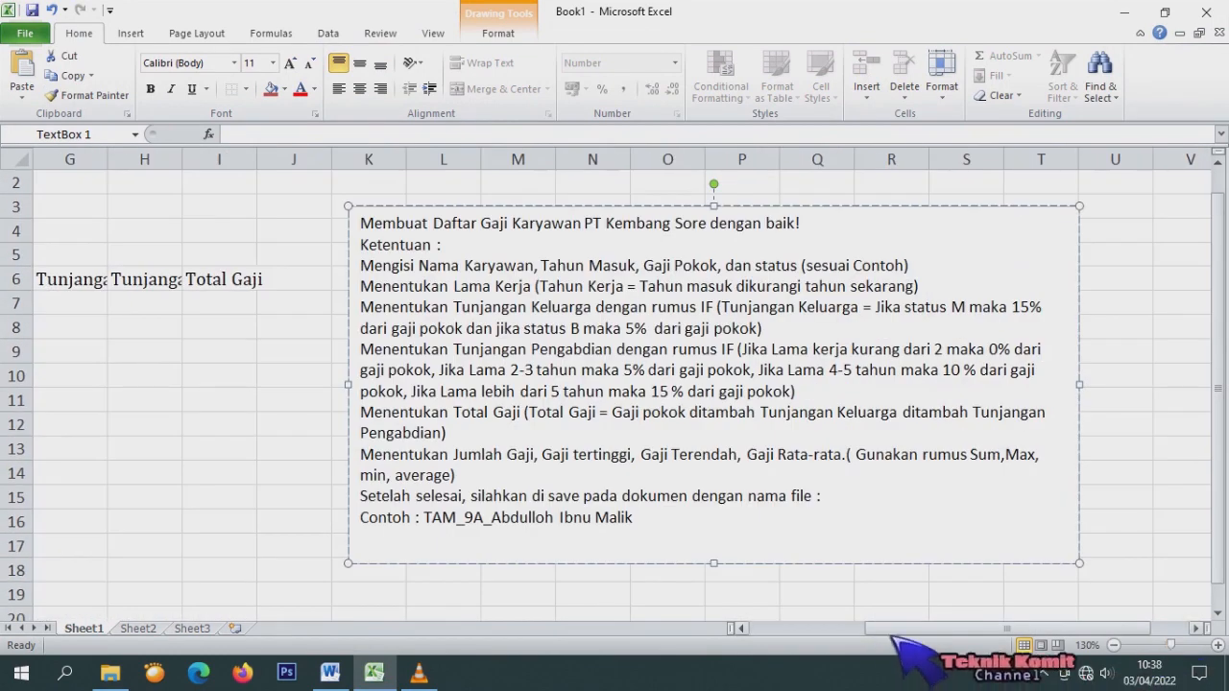
drag(943, 631, 804, 645)
scroll(274, 282, down, 2)
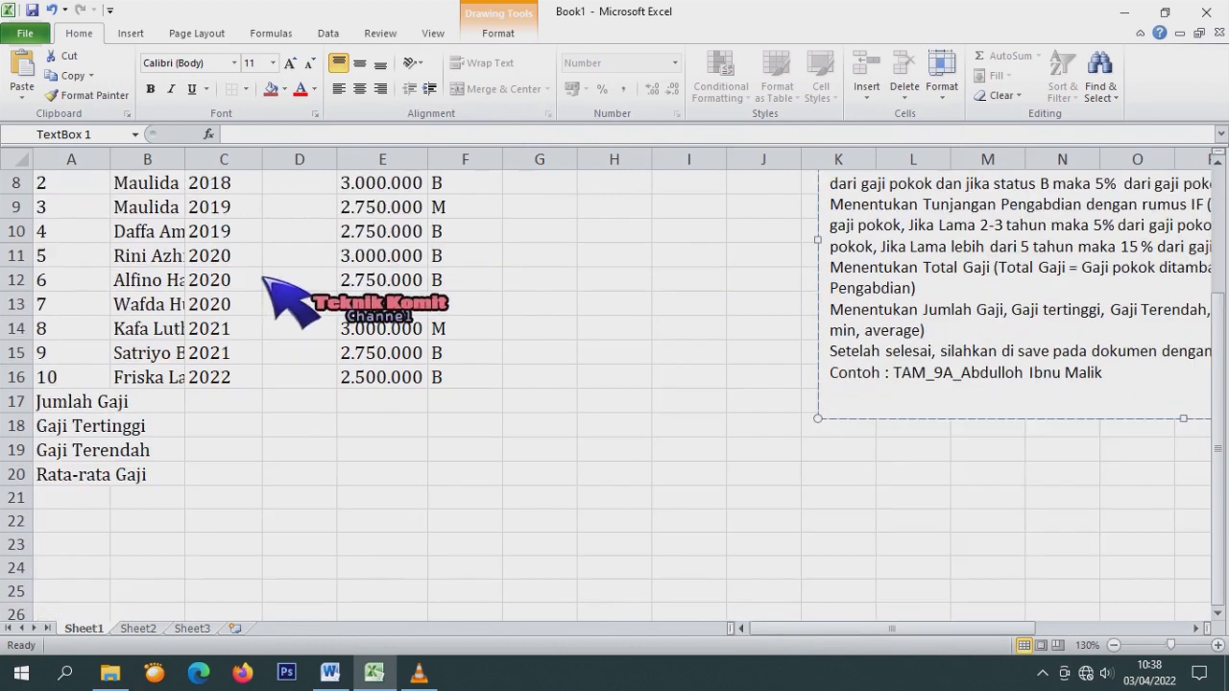
scroll(274, 253, up, 2)
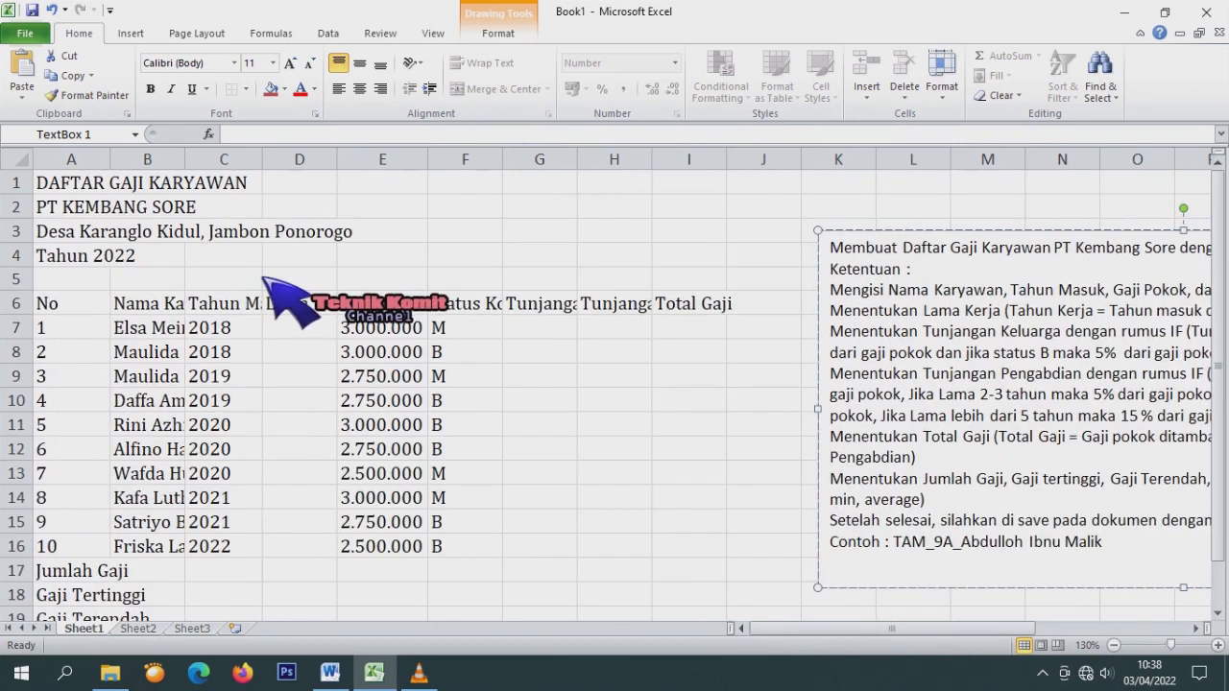
click(65, 192)
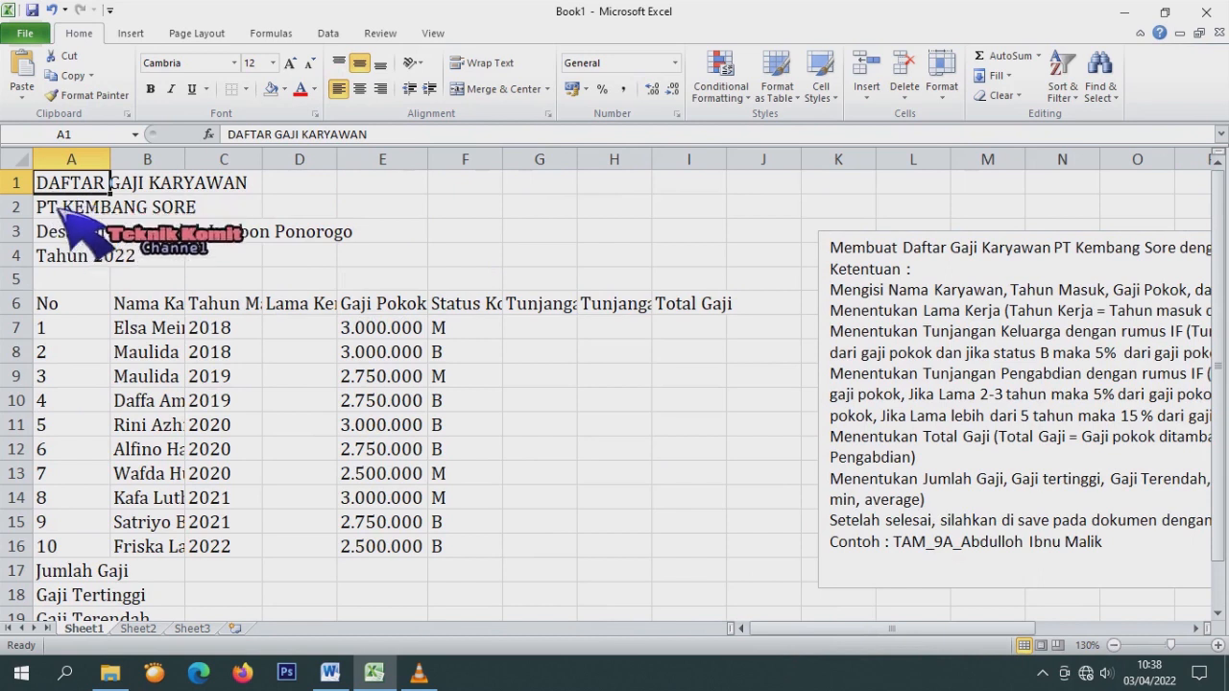
Check the title lines in column A and the No and Nama Karyawan headings.
click(71, 207)
click(75, 232)
click(73, 254)
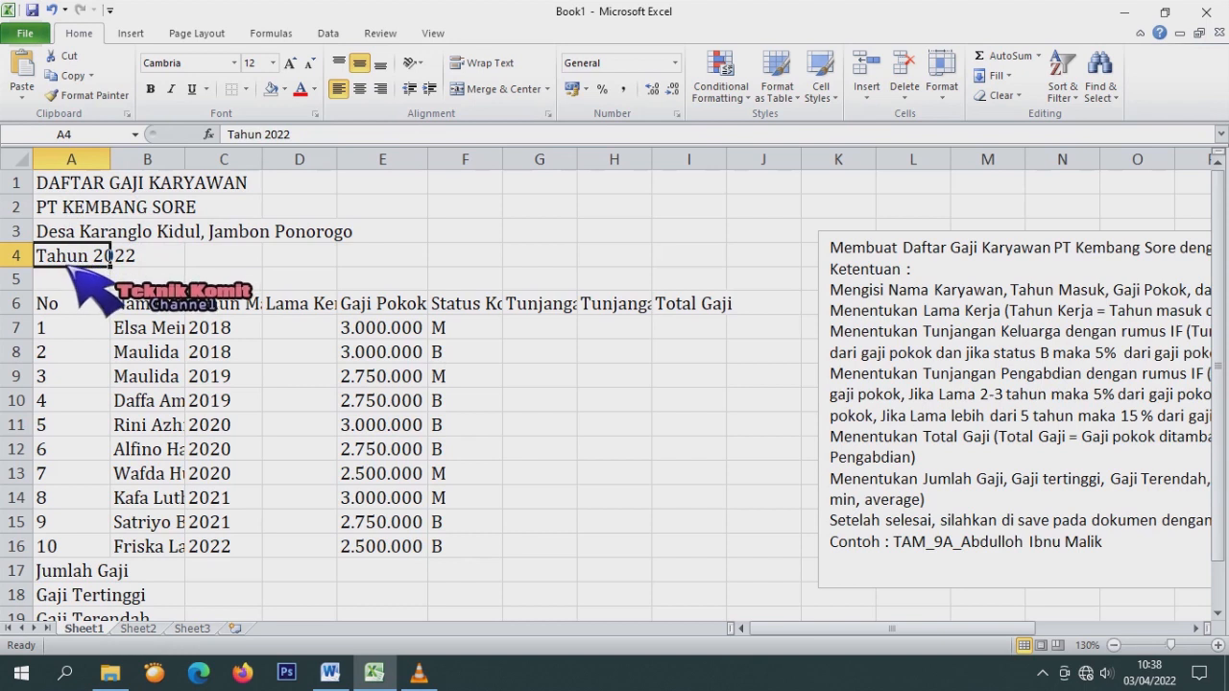
click(96, 305)
click(168, 307)
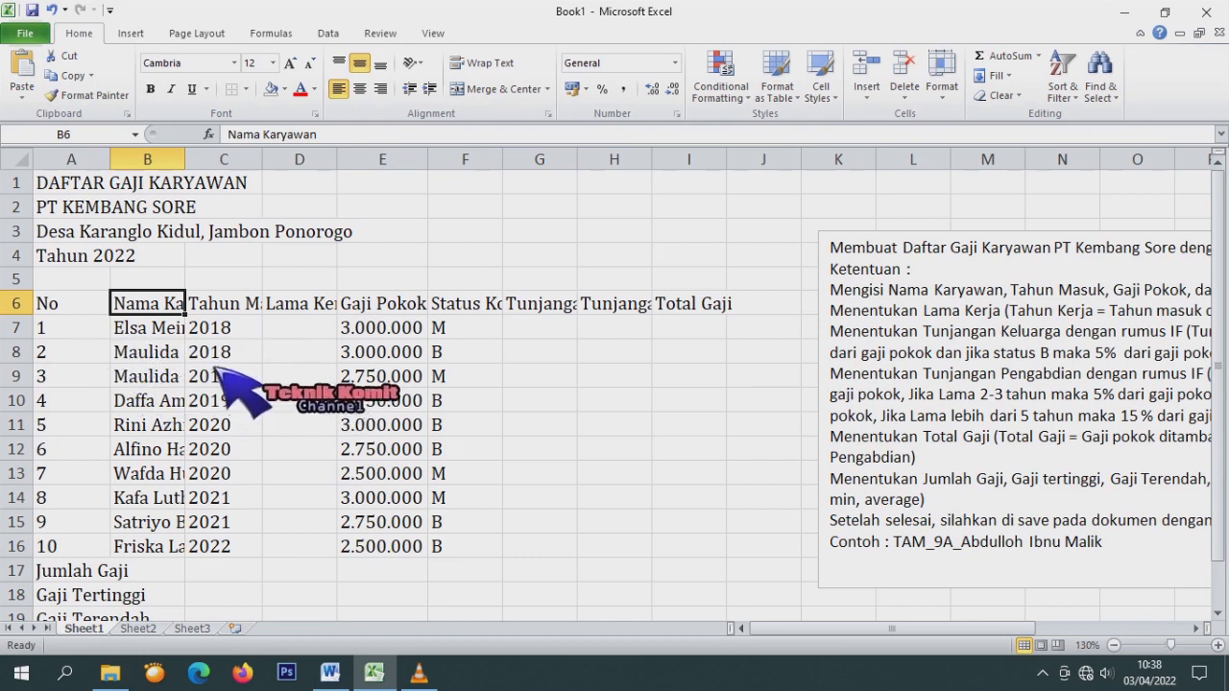
Widen columns B, C, F and G to fit names, Tahun Masuk, Status Kode and Tunjangan Keluarga.
drag(185, 159, 250, 161)
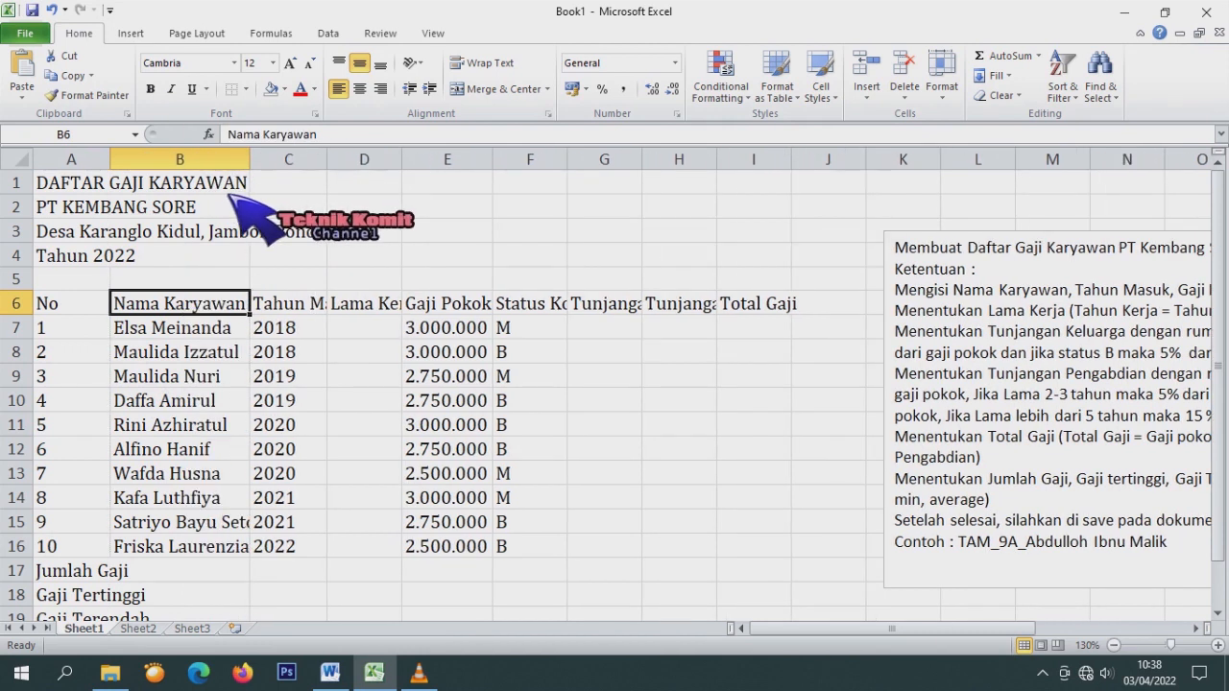
drag(249, 159, 279, 159)
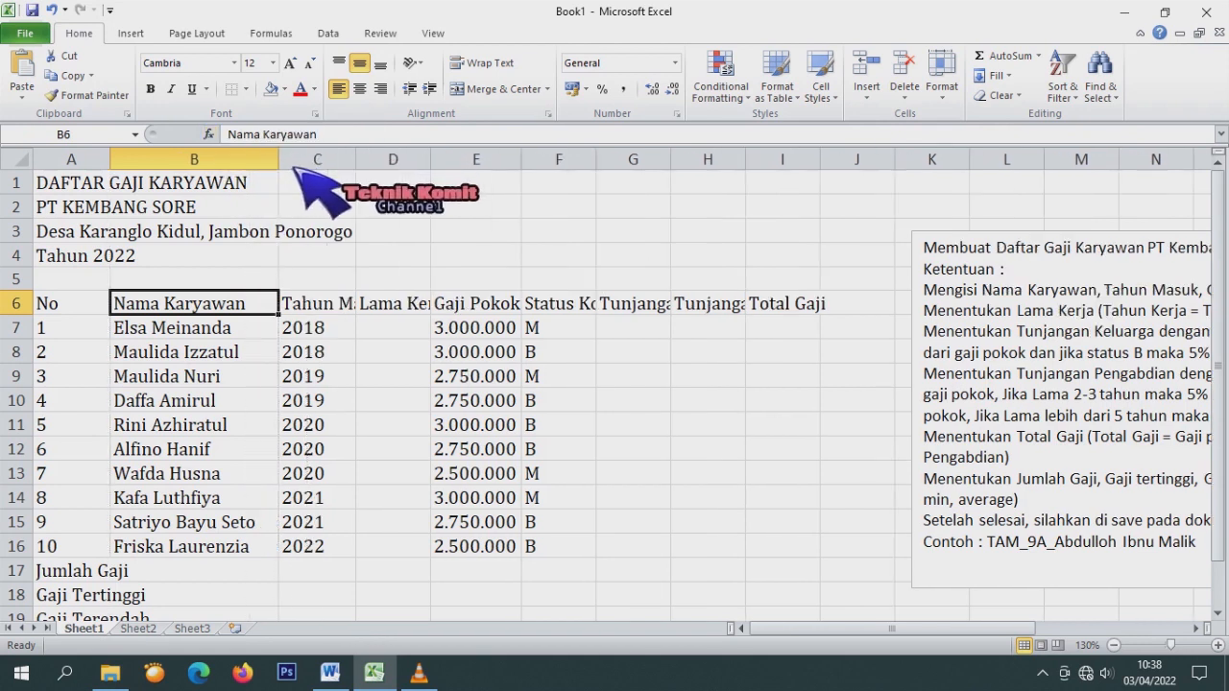
drag(356, 160, 506, 160)
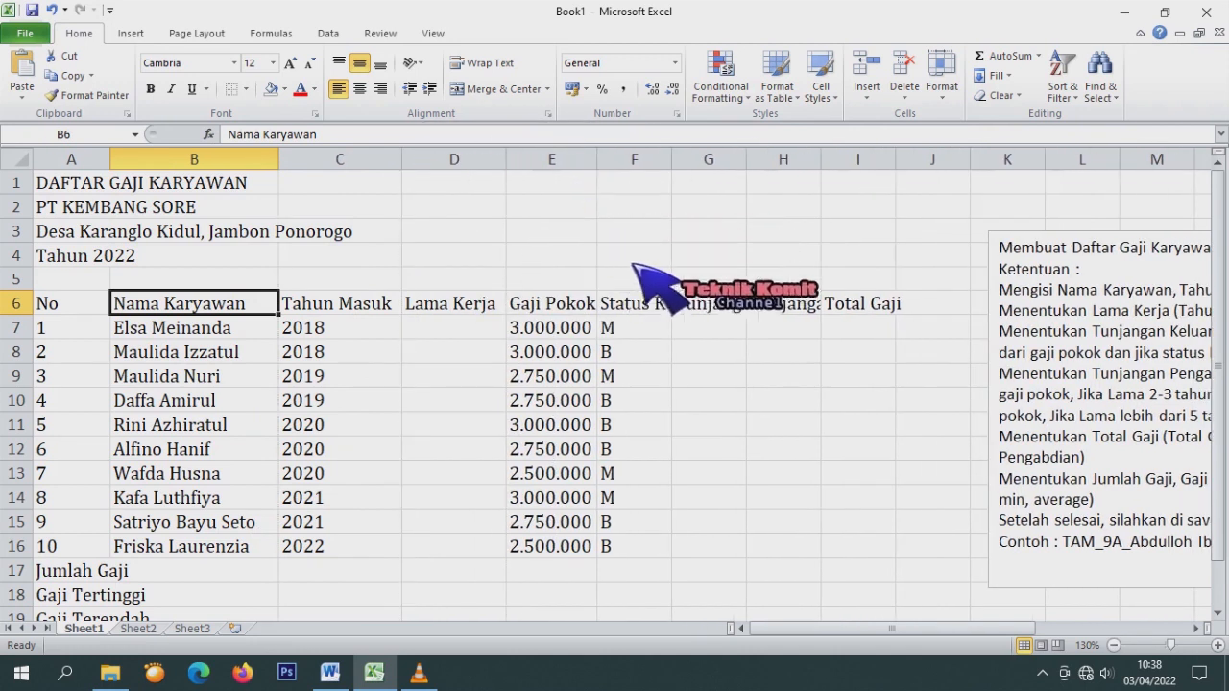
drag(671, 159, 716, 160)
drag(791, 159, 859, 165)
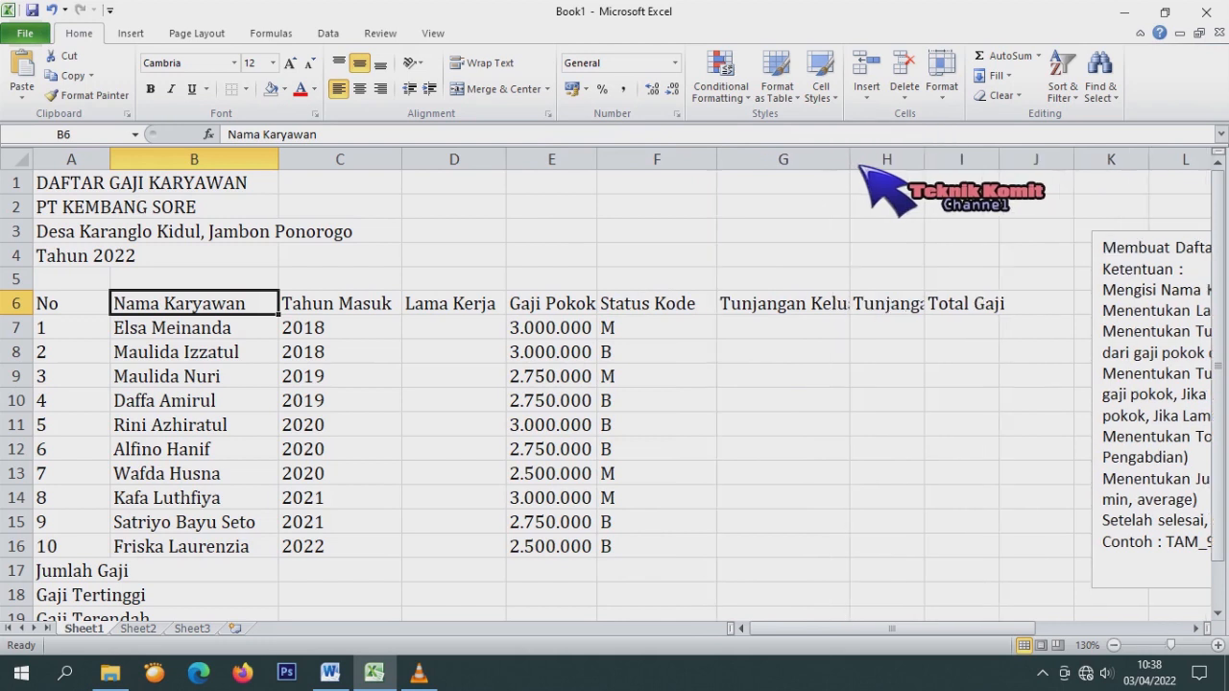
Review the row 6 headings from Tahun Masuk through Tunjangan Keluarga.
scroll(172, 288, down, 5)
scroll(115, 312, up, 4)
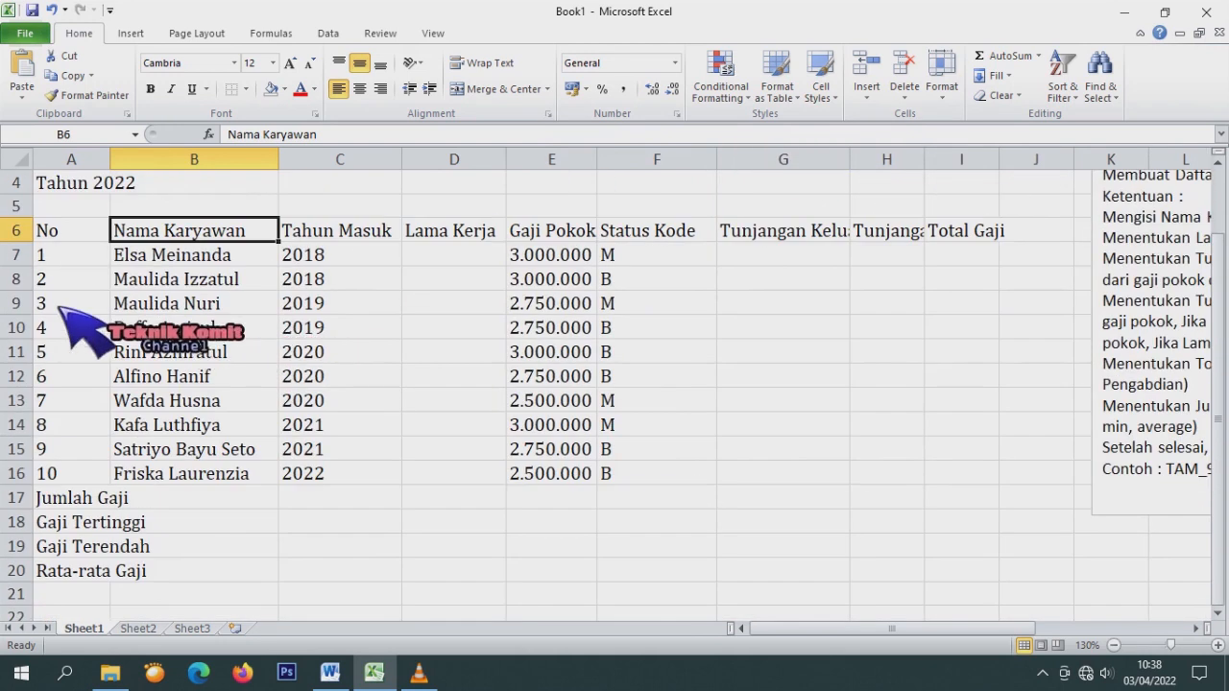
click(347, 239)
click(492, 240)
click(569, 239)
click(657, 239)
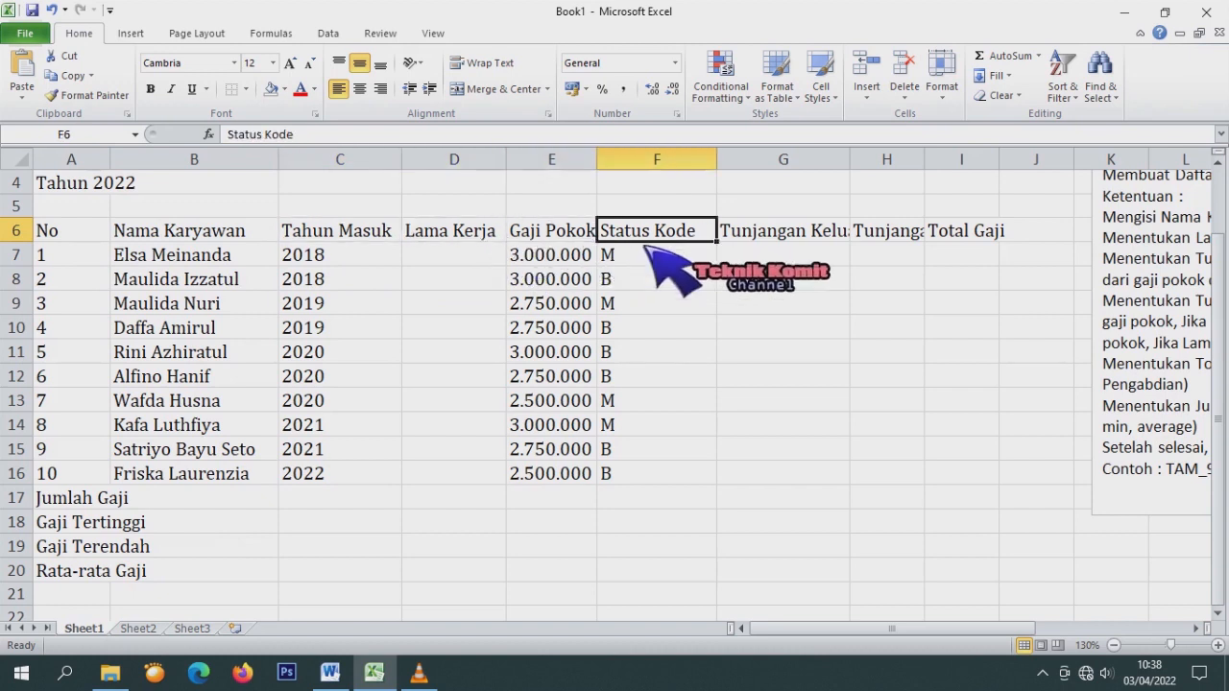
click(816, 239)
scroll(58, 269, up, 1)
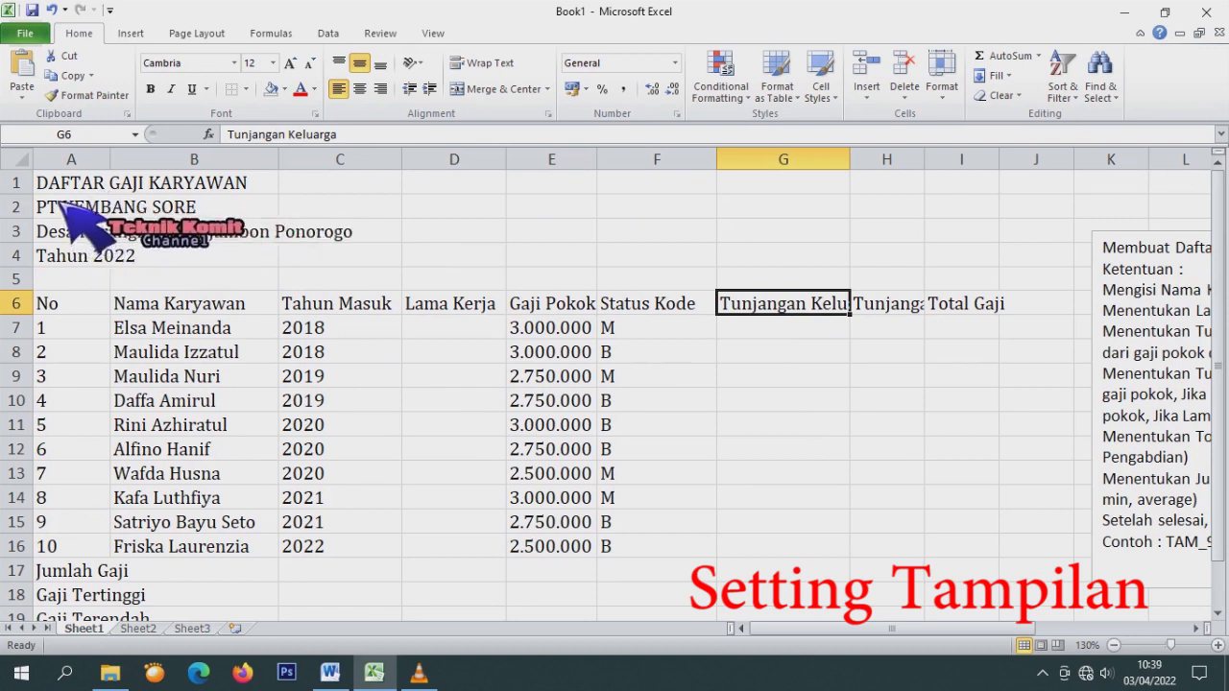
Merge and center the main title, PT KEMBANG SORE and the address across A1:I3 row by row.
drag(57, 182, 972, 203)
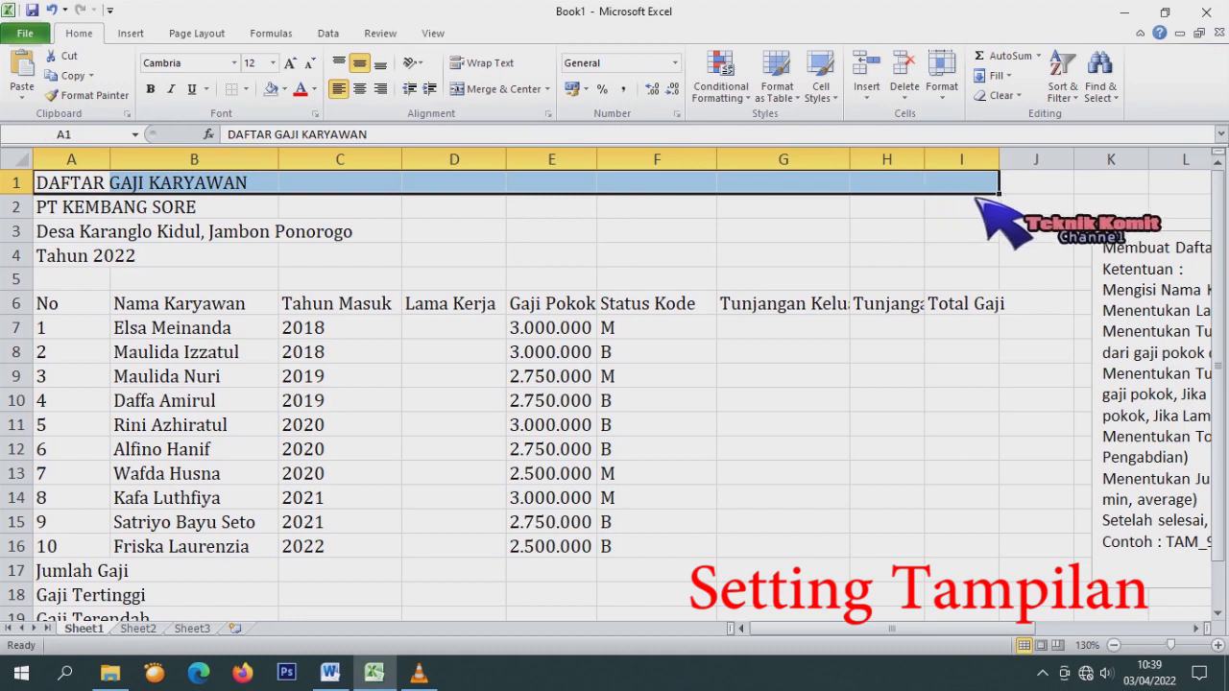
click(483, 96)
drag(61, 213, 975, 216)
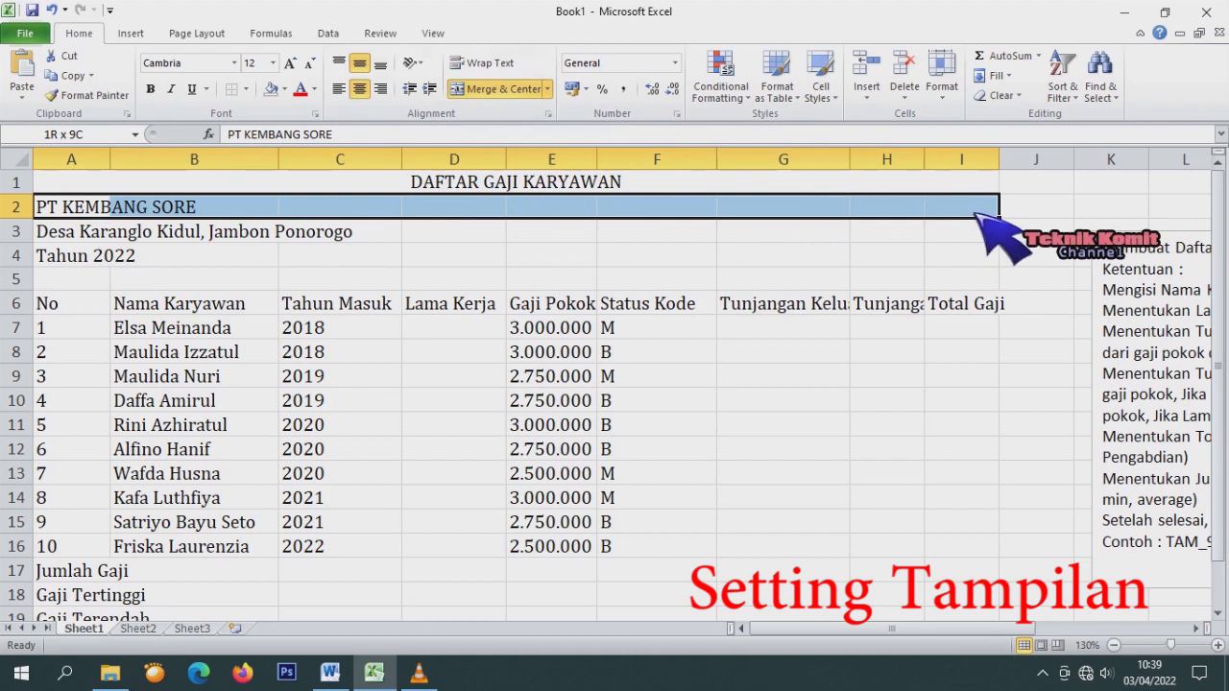
click(496, 88)
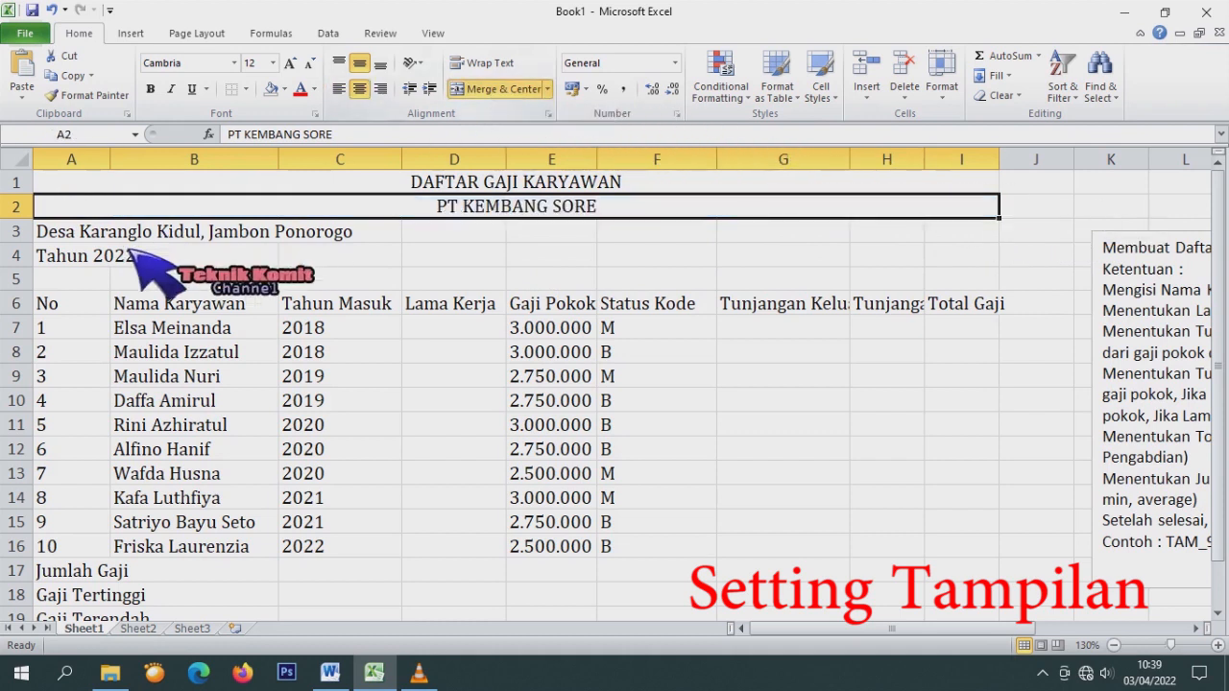
click(86, 240)
drag(87, 240, 988, 235)
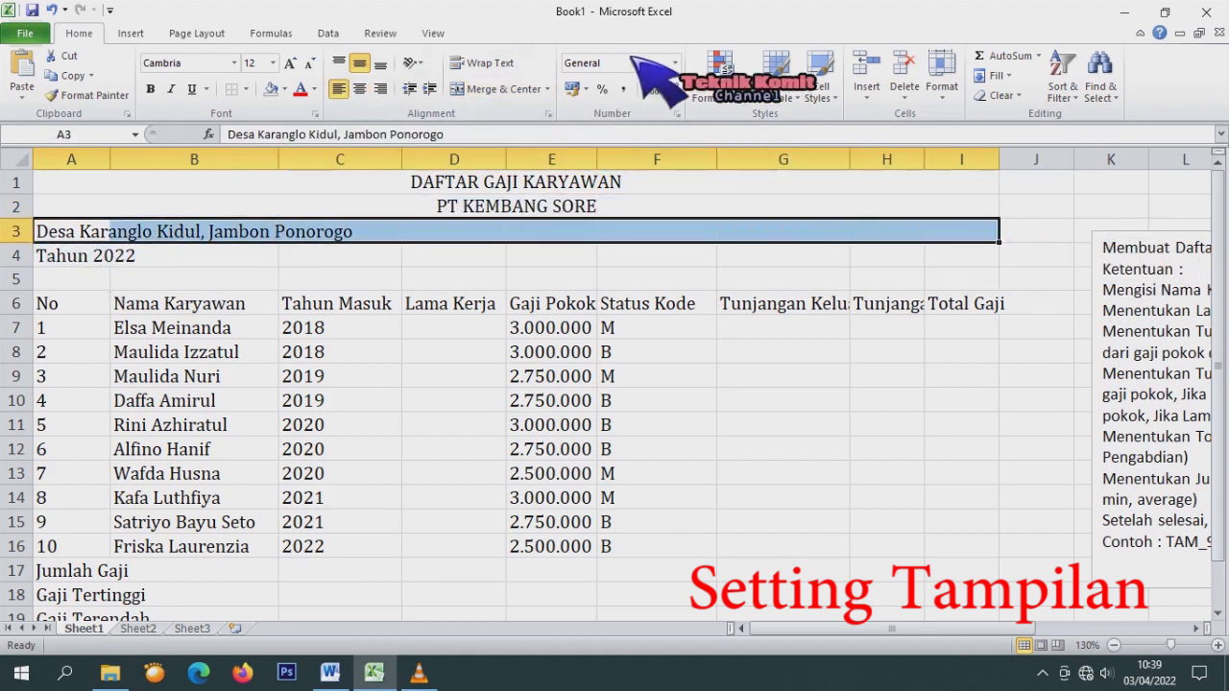
click(516, 95)
Merge and center Tahun 2022 across A4:I4 and look over the other merge options.
drag(43, 255, 993, 265)
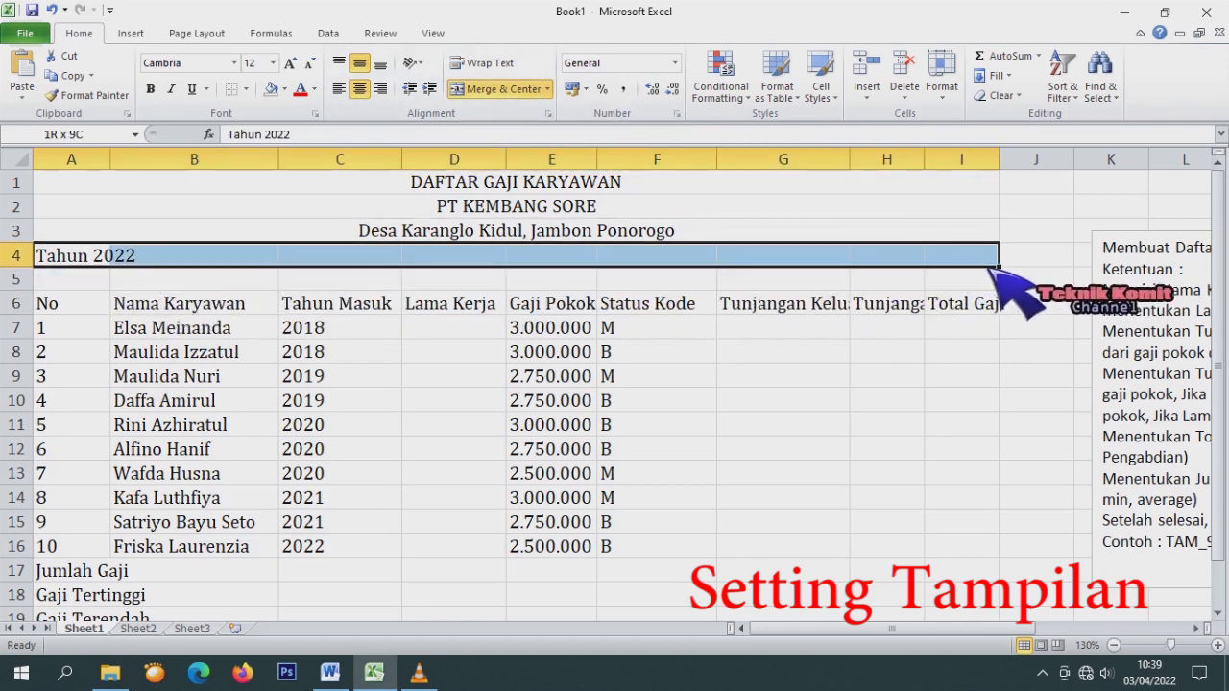
drag(988, 267, 988, 247)
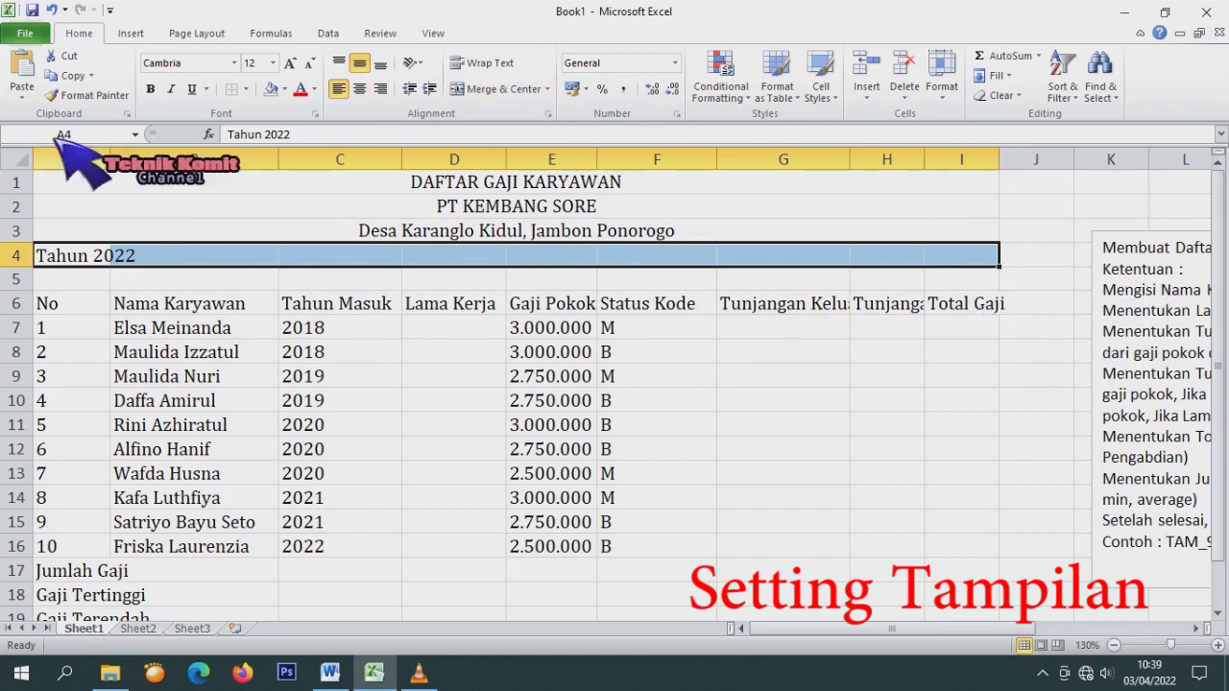
click(471, 88)
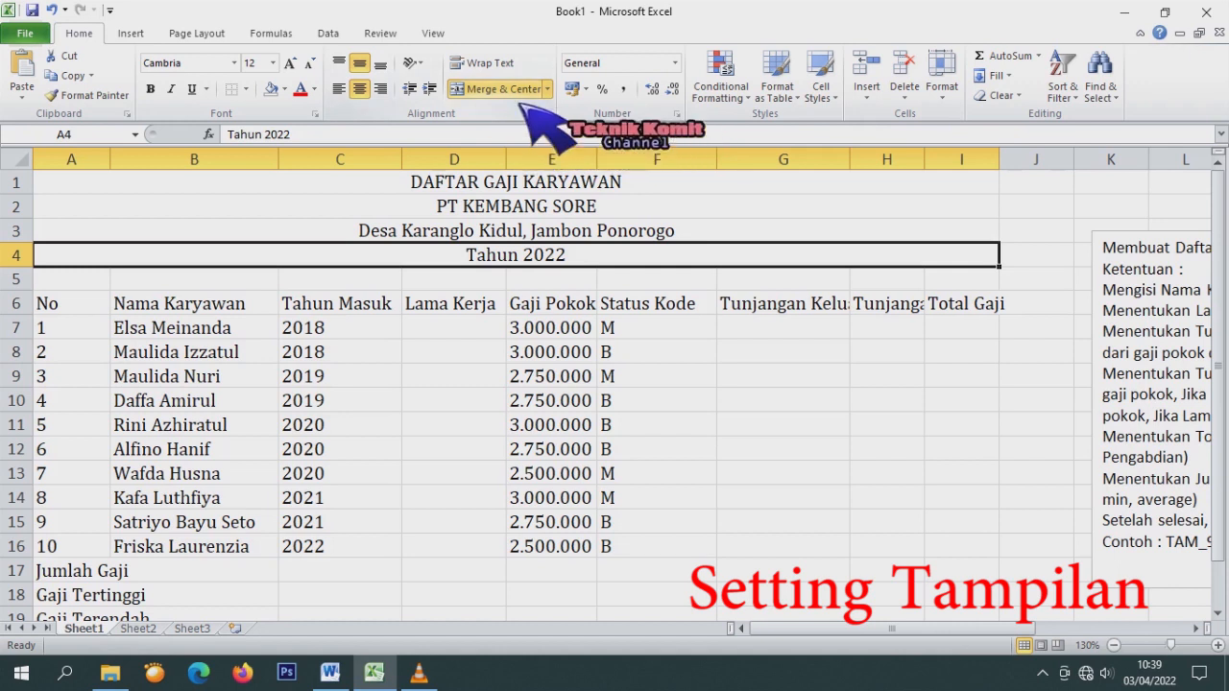
click(548, 90)
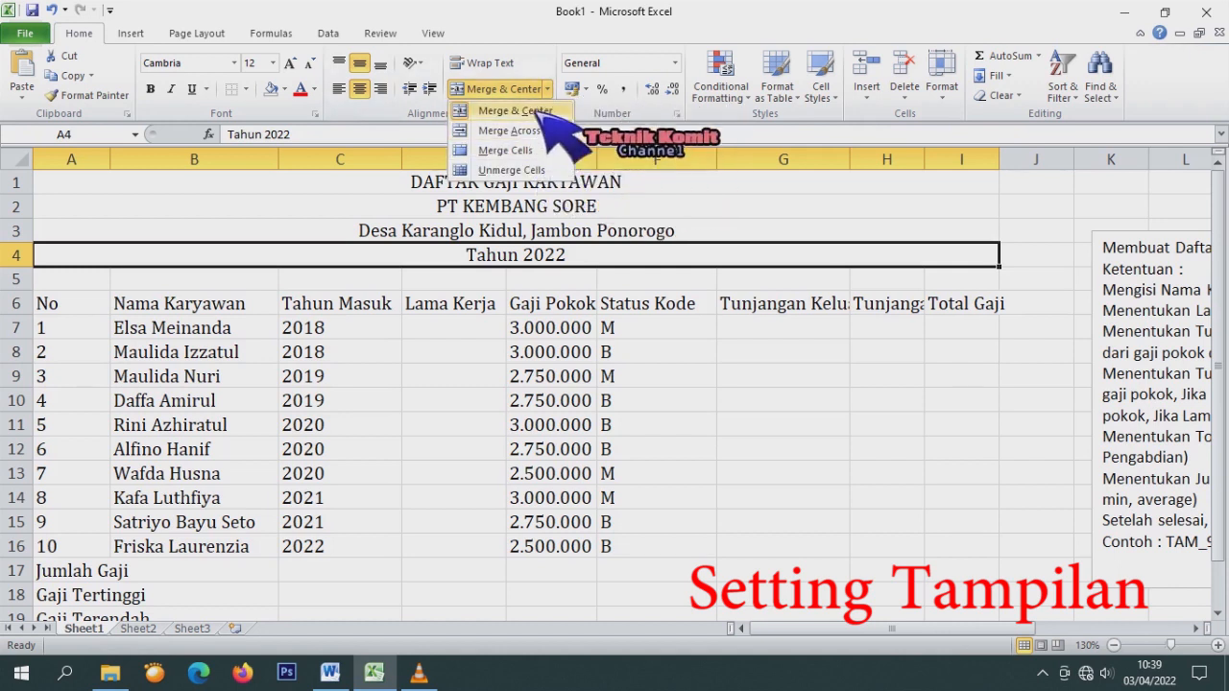
click(523, 17)
click(607, 334)
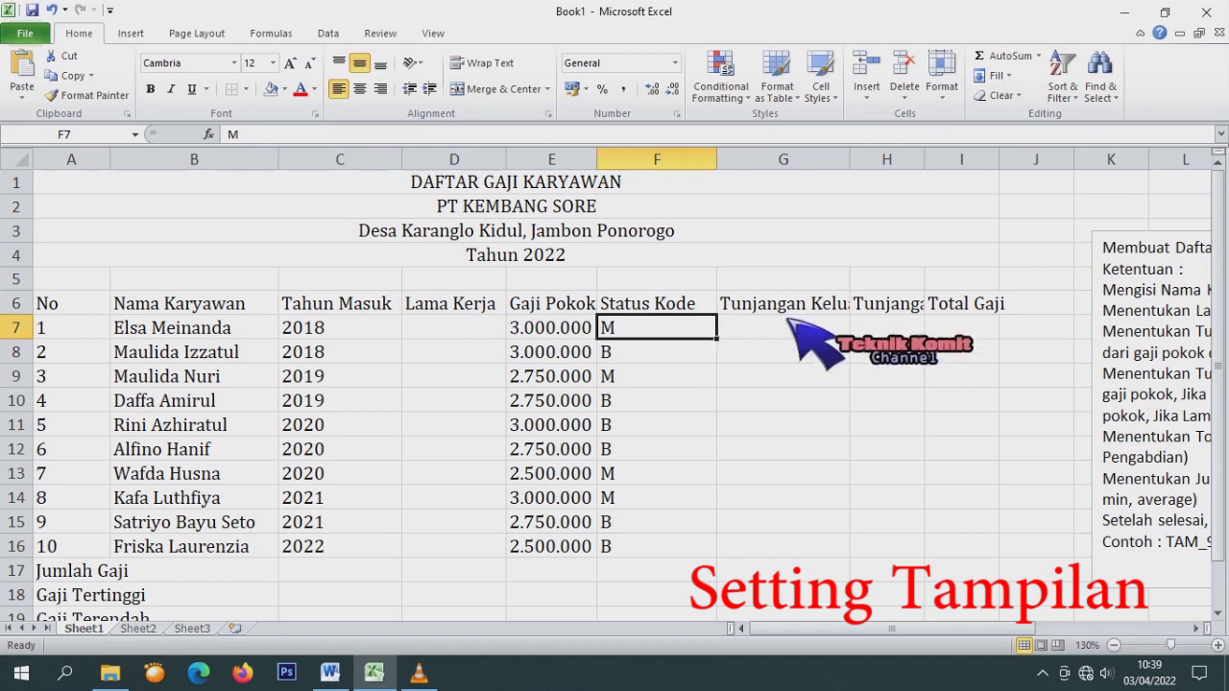
Narrow column A to fit the row numbers.
drag(110, 158, 69, 169)
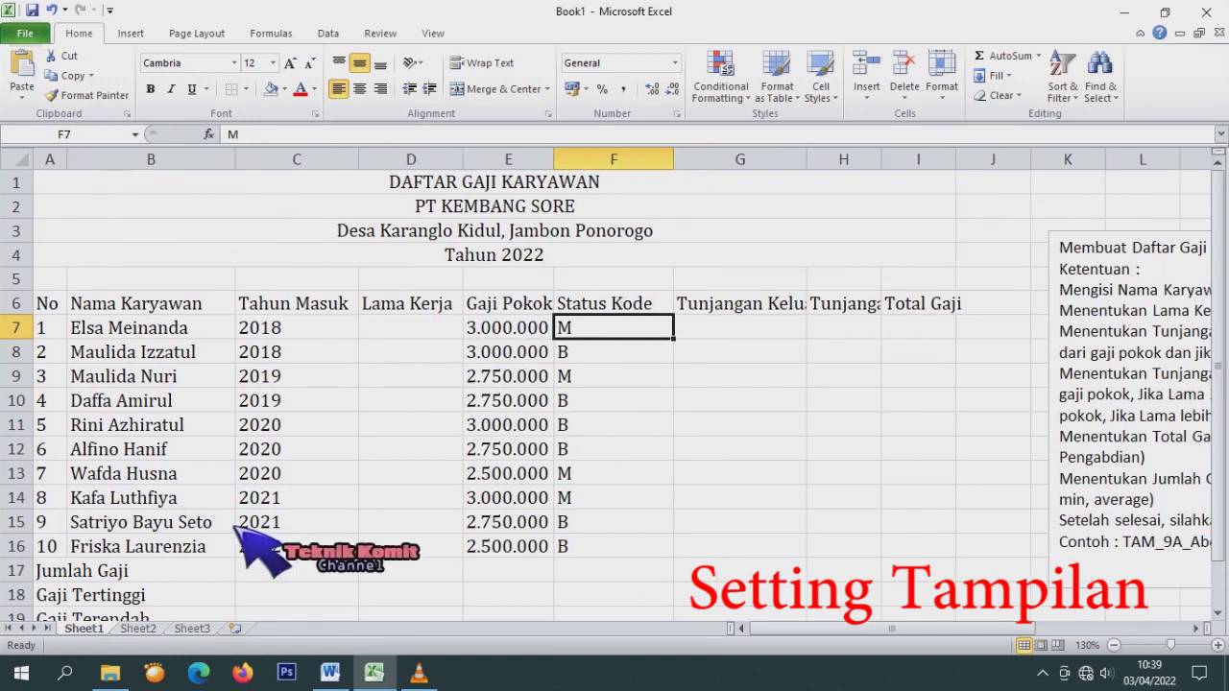
scroll(233, 509, down, 2)
scroll(288, 494, up, 2)
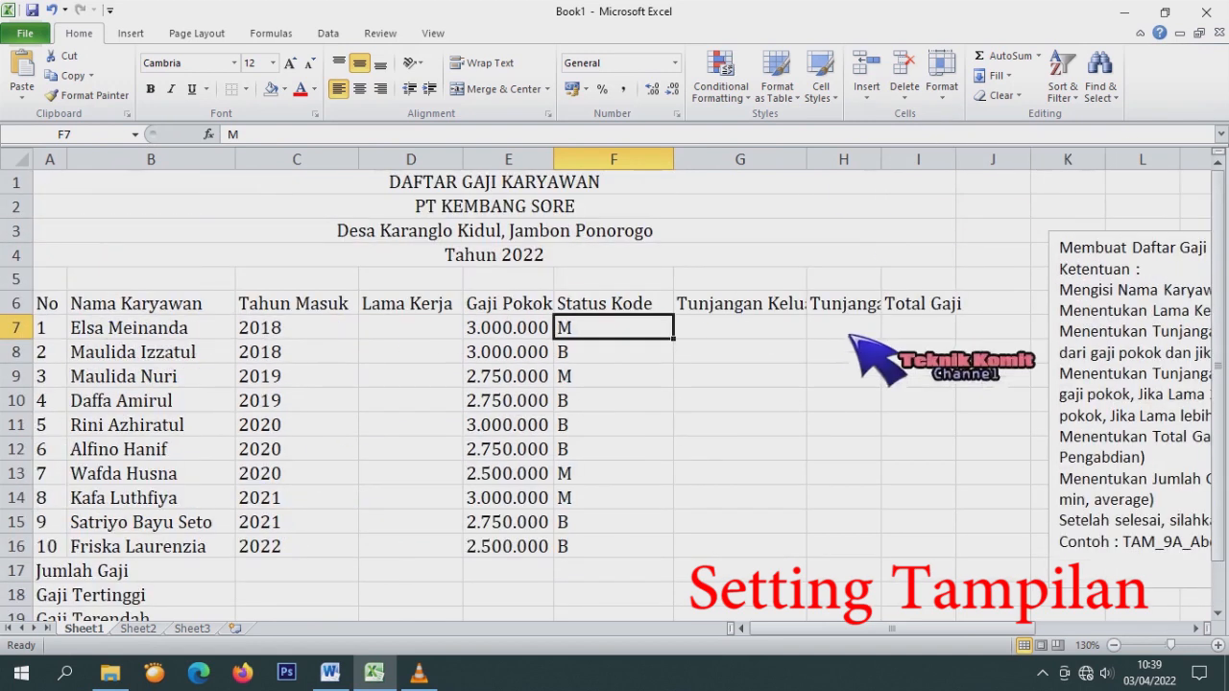
scroll(652, 400, down, 3)
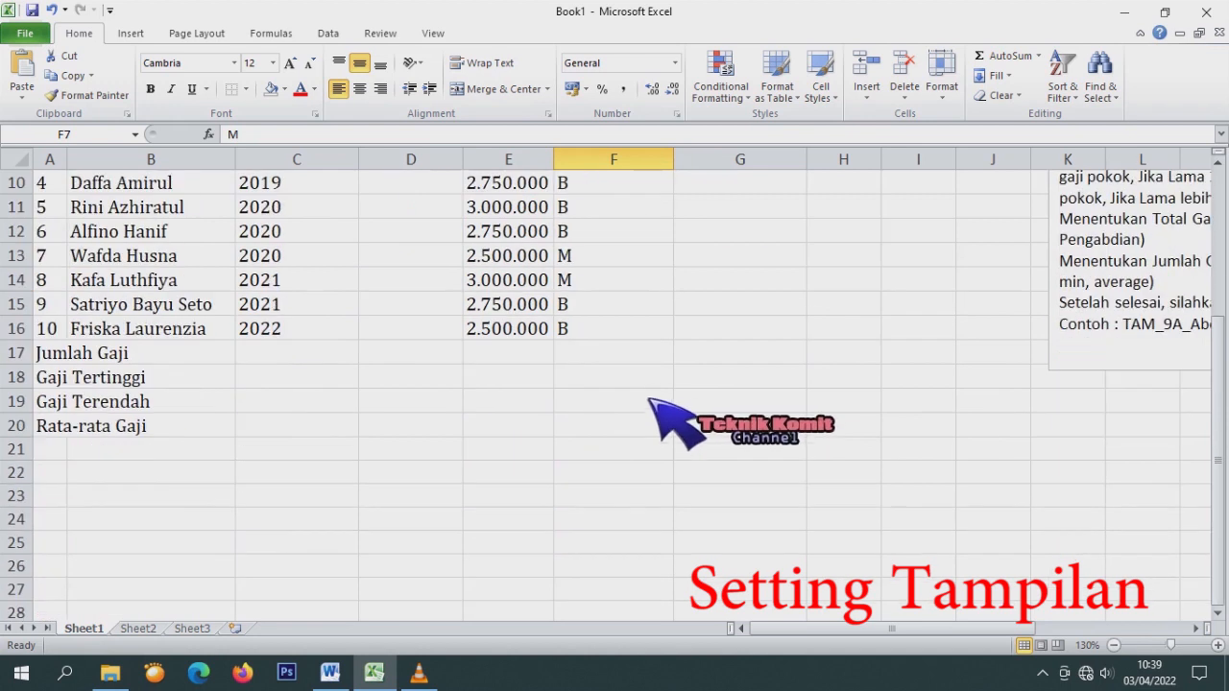
scroll(651, 393, up, 2)
Select the Jumlah Gaji row, widen column H for its heading and make row 6 taller.
drag(143, 497, 413, 521)
drag(53, 497, 845, 501)
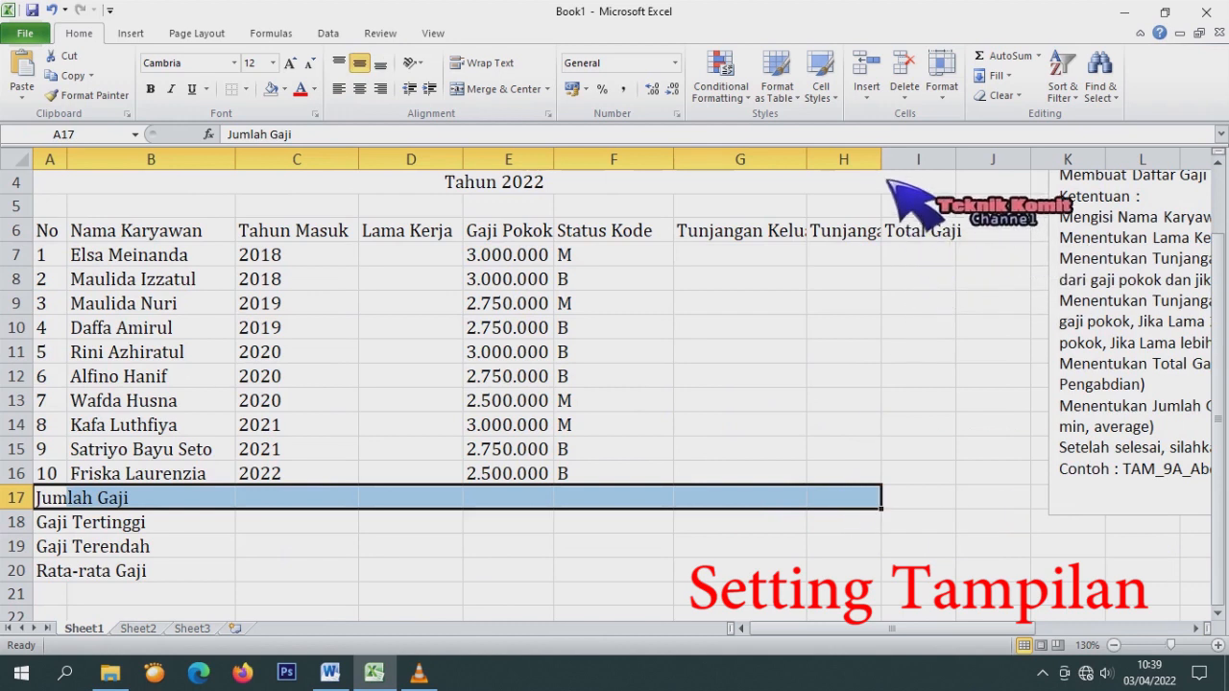
drag(882, 158, 926, 158)
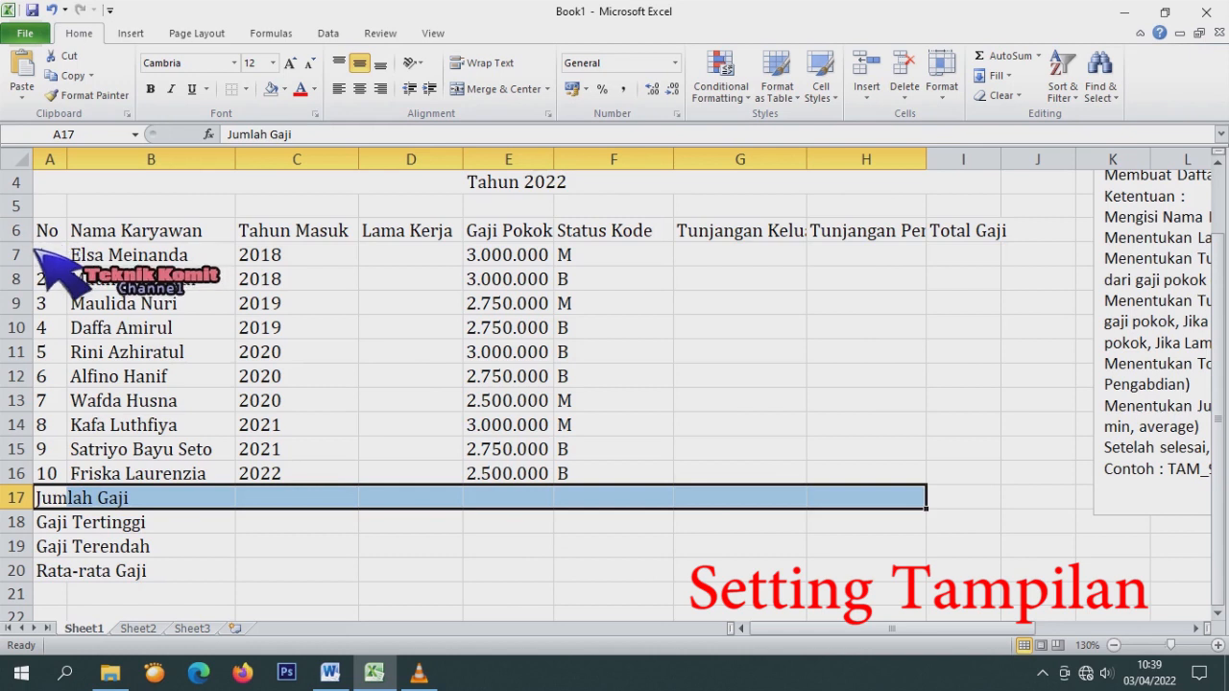
drag(19, 243, 963, 238)
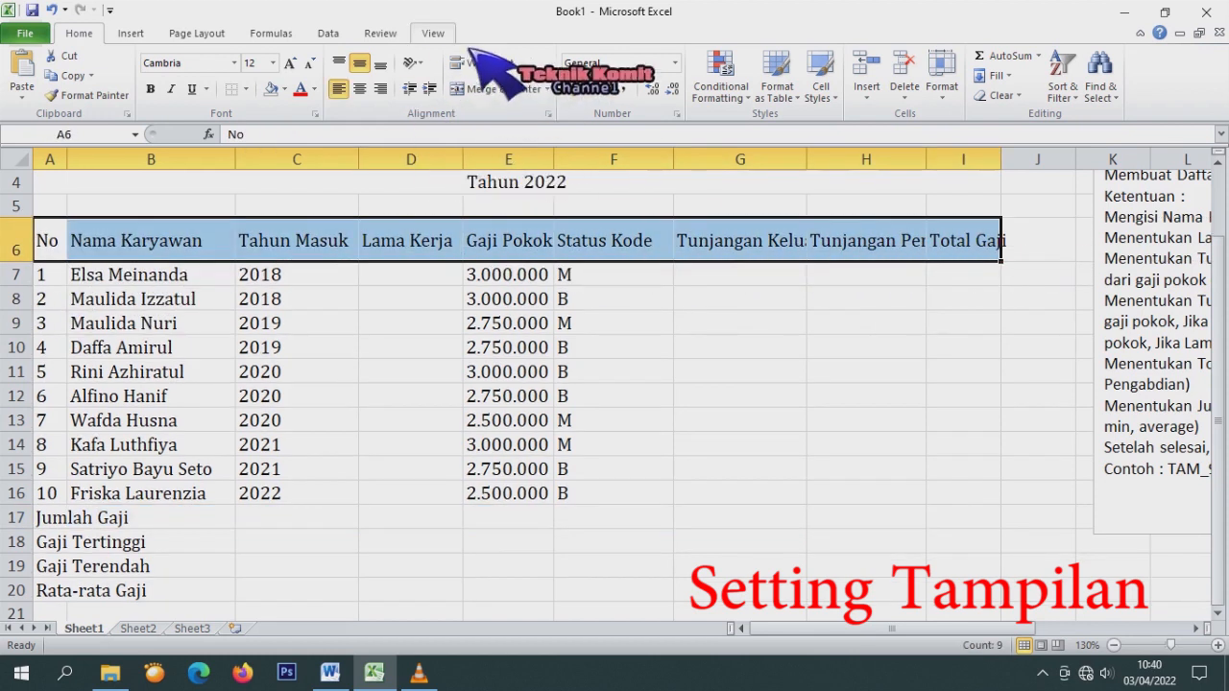
Apply Wrap Text to the header row A6:I6.
click(519, 68)
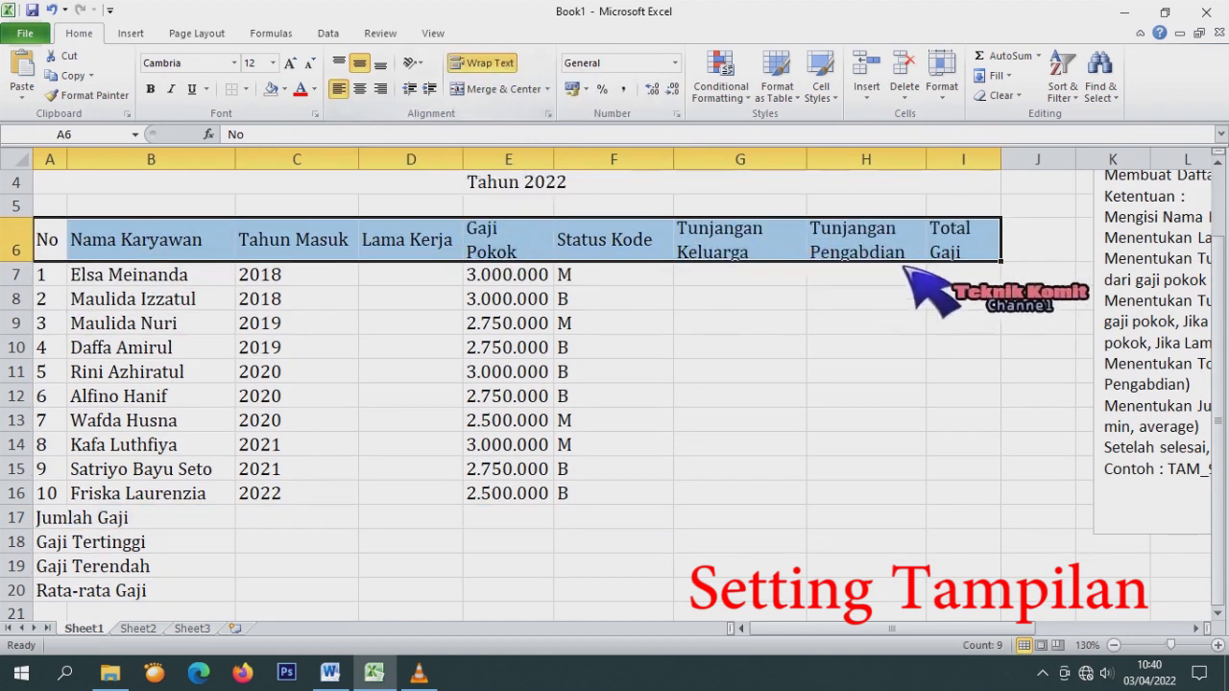
click(837, 252)
click(789, 242)
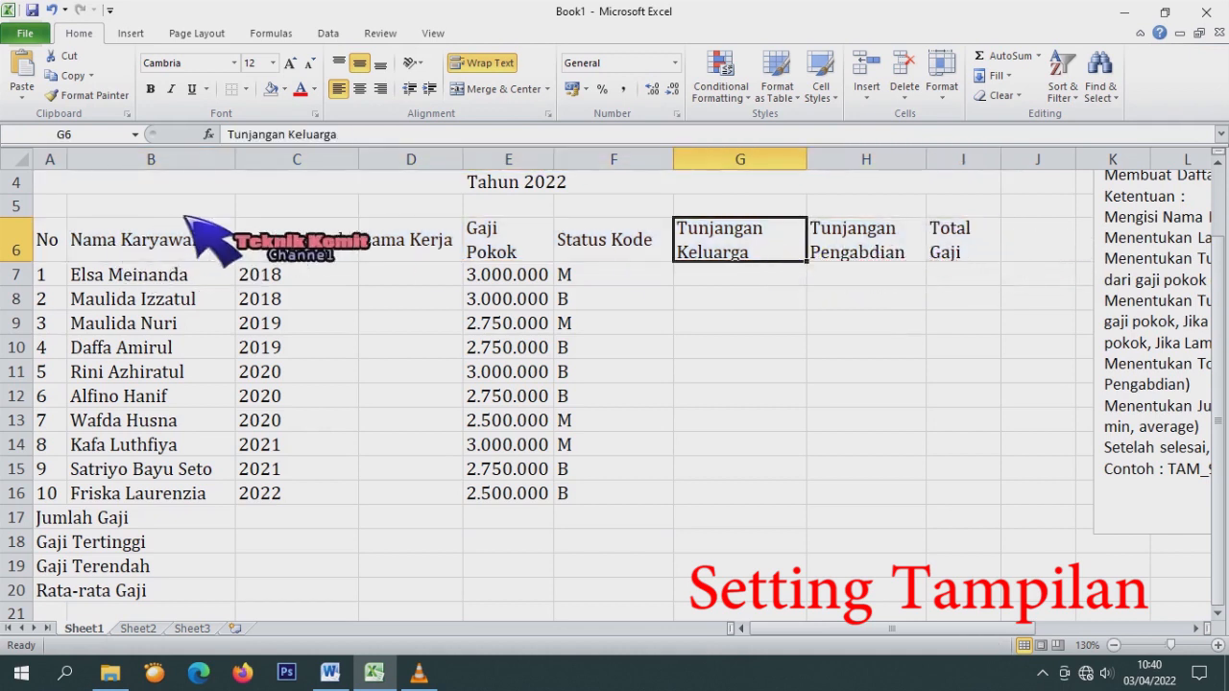
Narrow columns C, D, F, G and H so headings wrap, and widen column I for Total Gaji.
drag(236, 164, 219, 163)
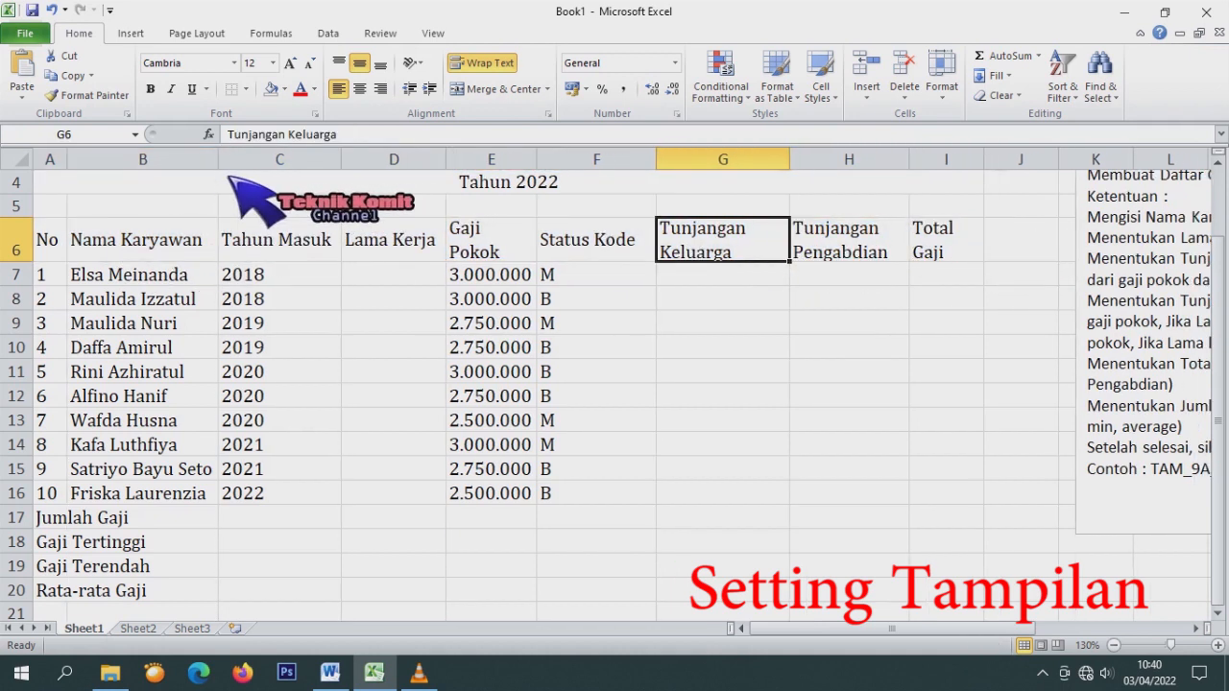
drag(342, 159, 292, 165)
drag(395, 162, 358, 164)
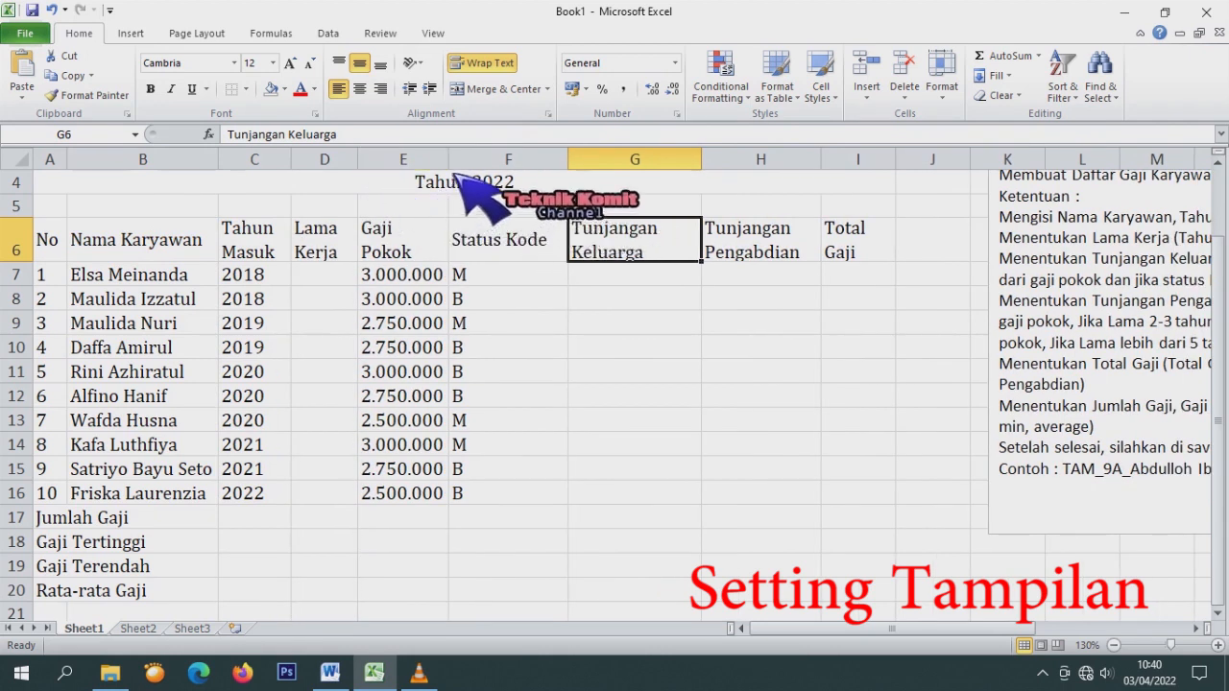
drag(567, 161, 510, 161)
drag(645, 162, 608, 161)
drag(727, 170, 717, 170)
drag(803, 160, 816, 161)
Center headers A6:I6 both ways, make them bold, and widen column G slightly.
click(797, 252)
drag(808, 251, 54, 265)
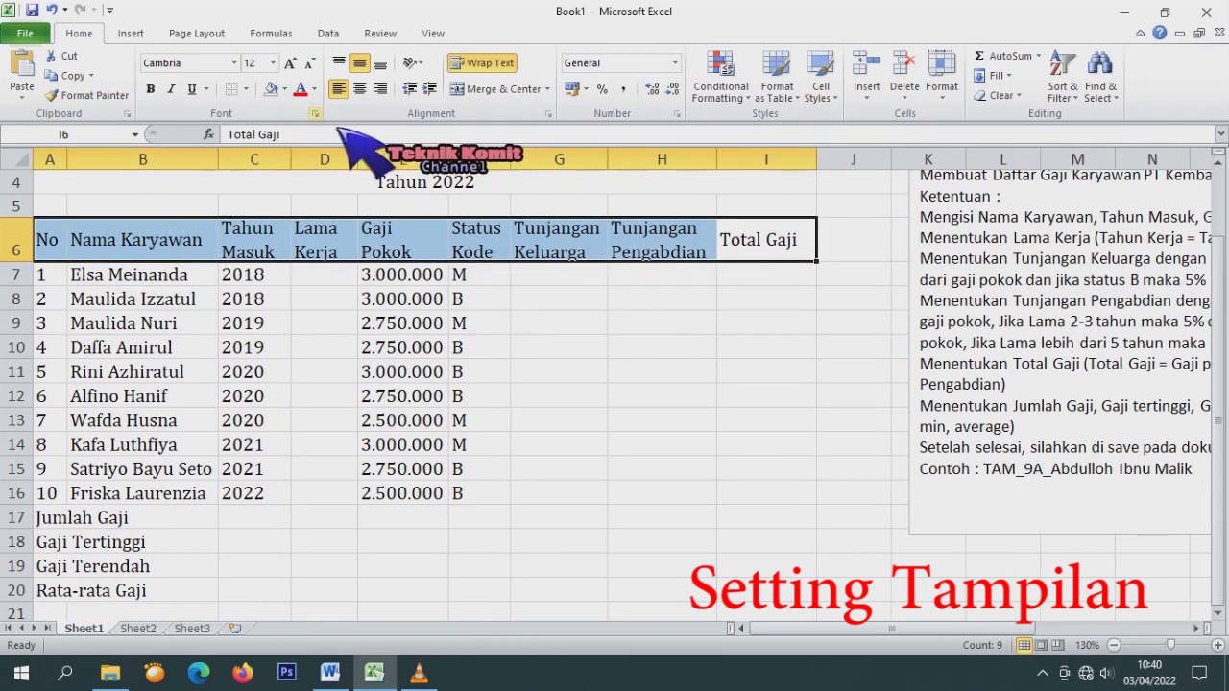
click(380, 65)
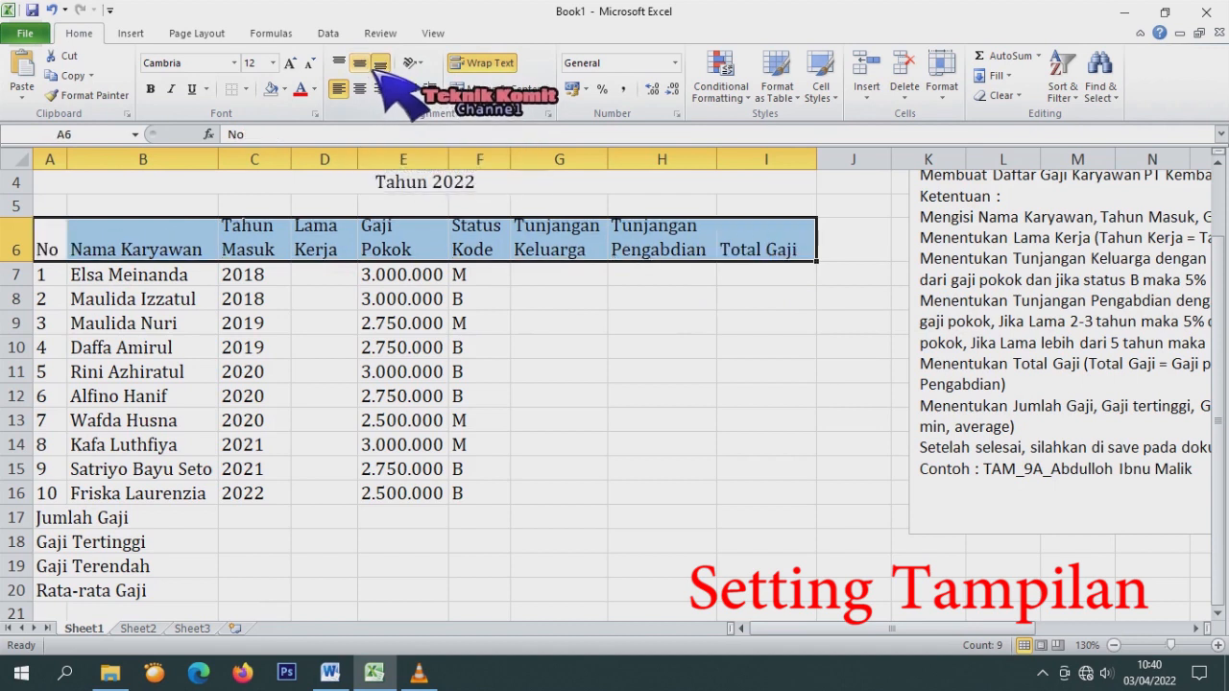
click(359, 62)
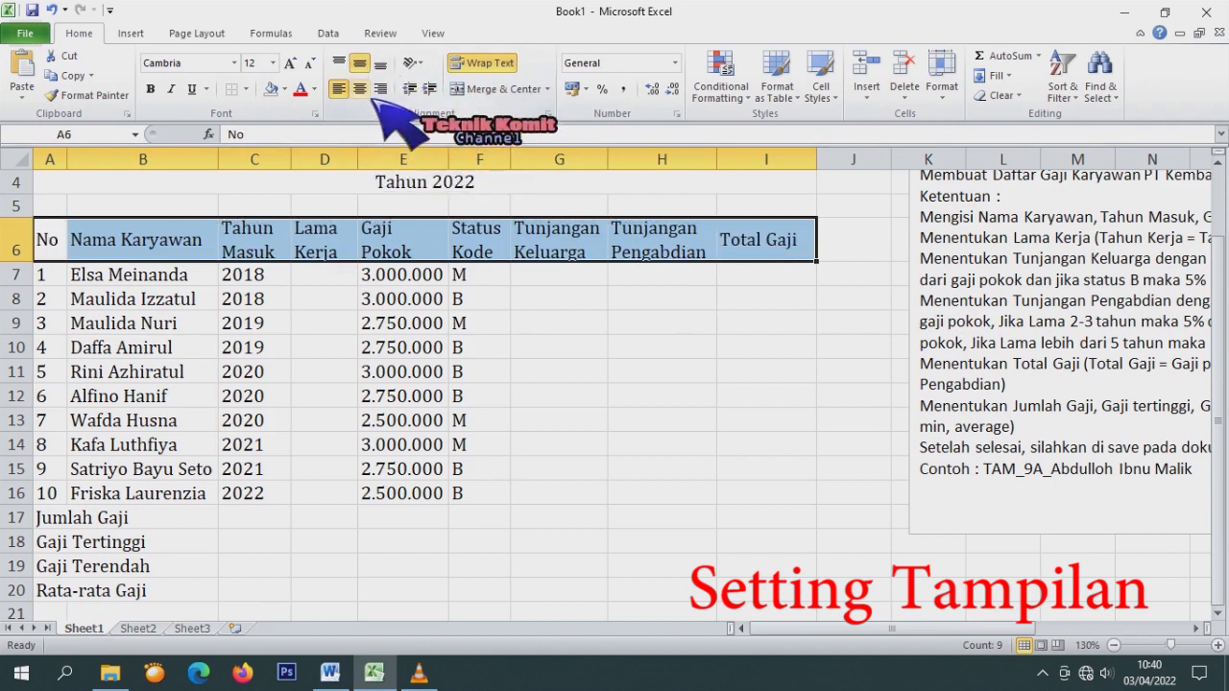
click(359, 88)
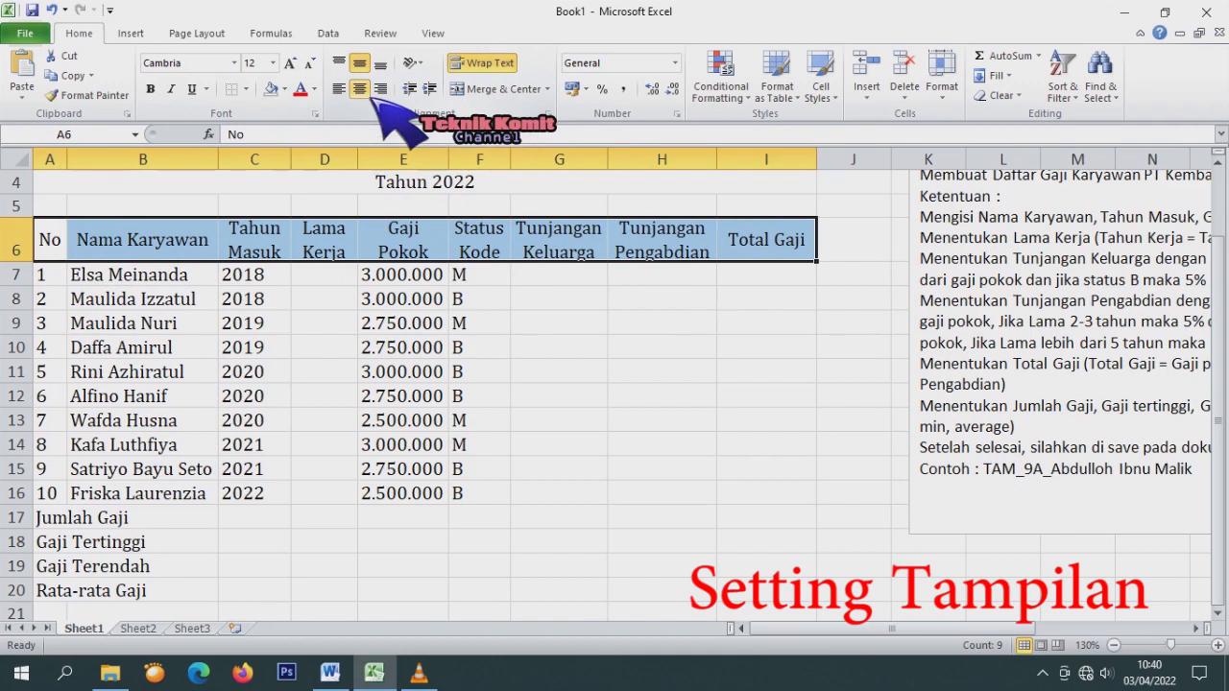
click(154, 91)
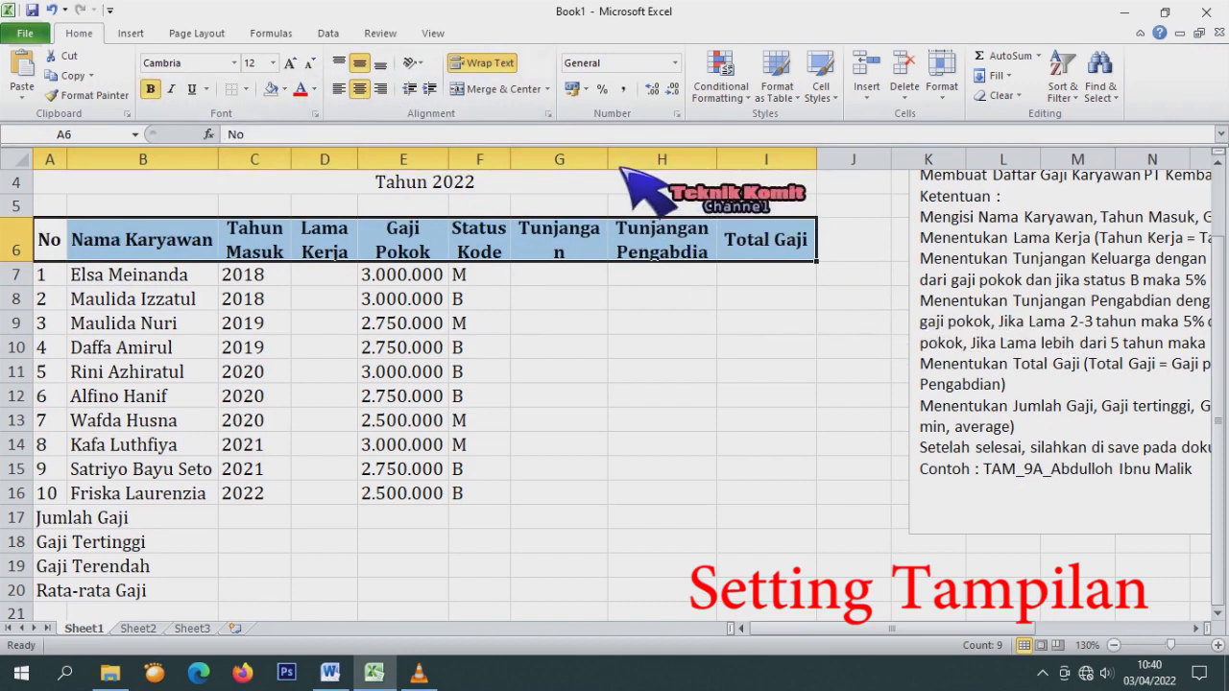
drag(620, 169, 629, 167)
click(592, 351)
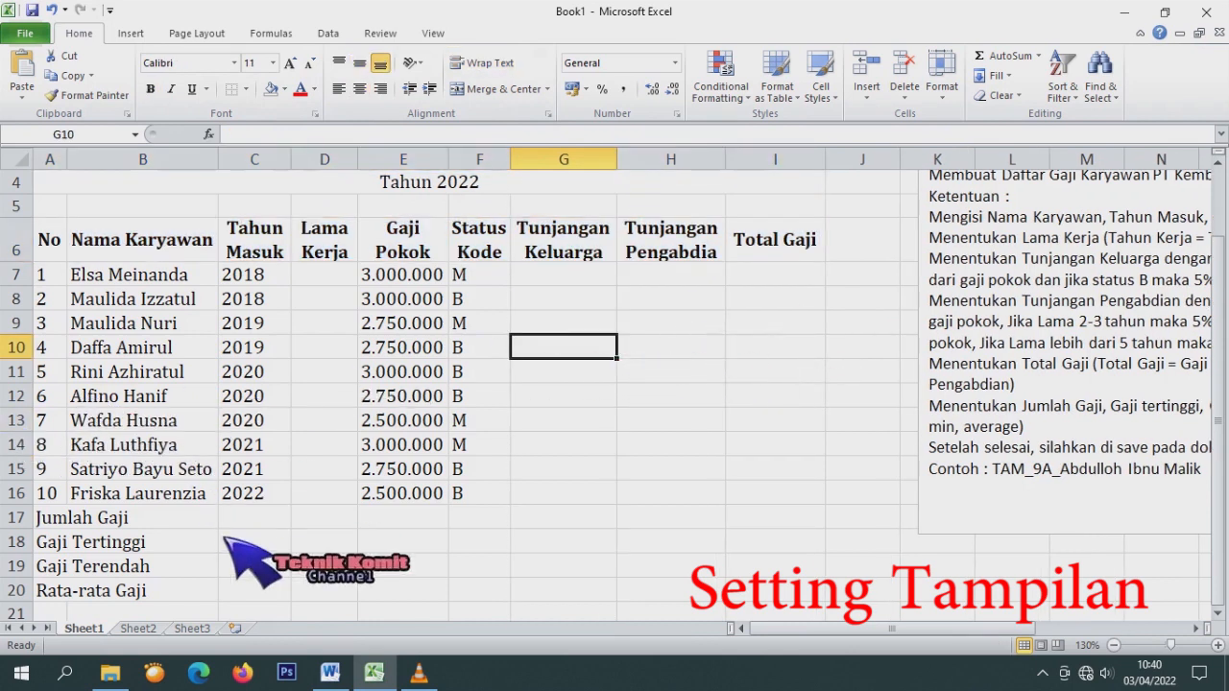
Apply All Borders to the salary table range A6:I20.
drag(53, 240, 805, 603)
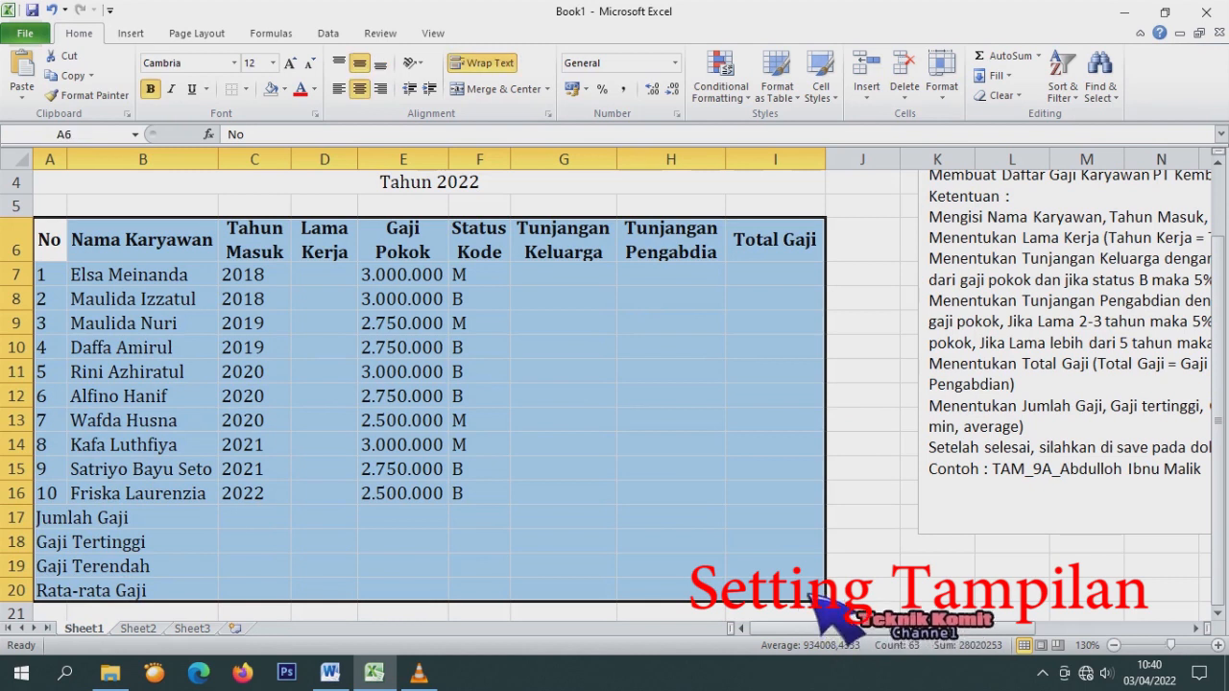
click(246, 88)
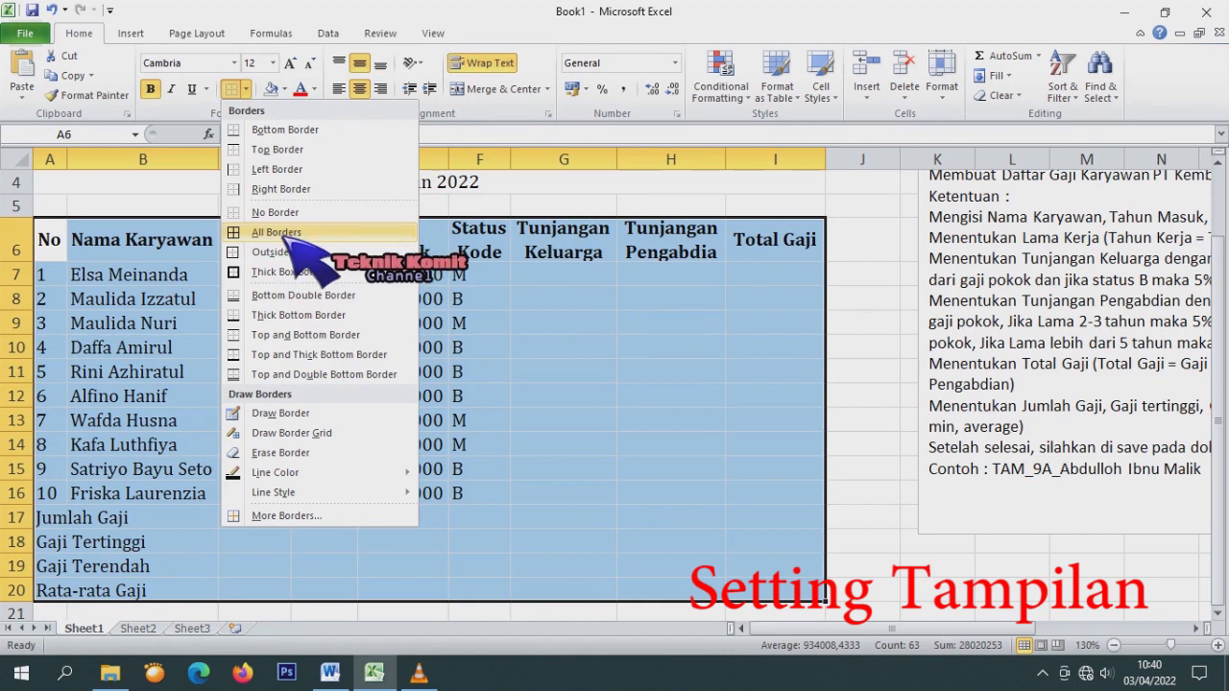
click(279, 232)
scroll(480, 408, down, 2)
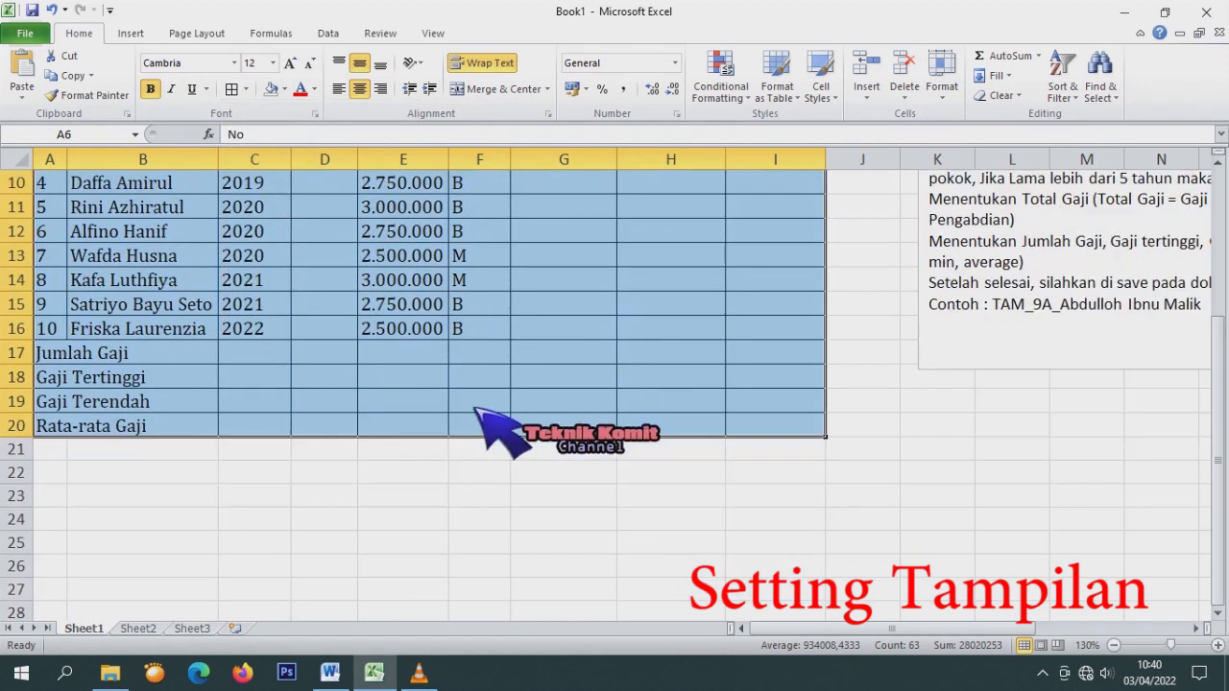
scroll(480, 432, up, 1)
click(408, 494)
scroll(465, 509, up, 2)
scroll(413, 519, down, 1)
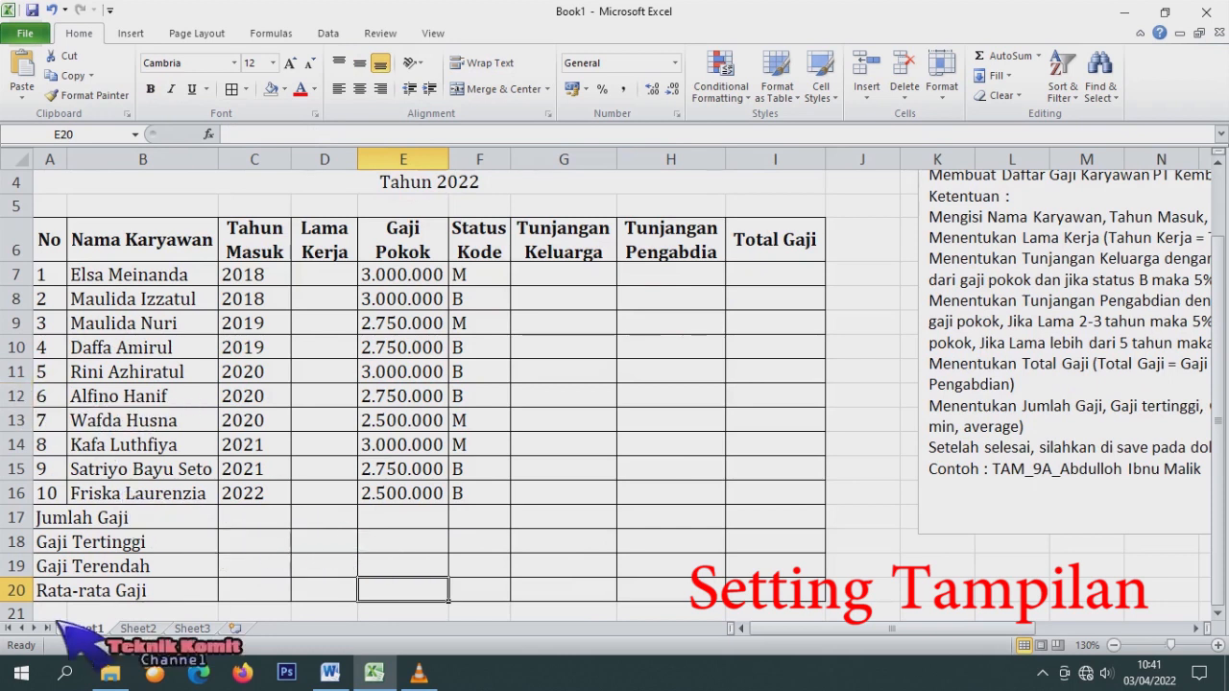
Merge A:H separately for the Jumlah Gaji, Gaji Tertinggi, Gaji Terendah and Rata-rata Gaji rows.
click(767, 524)
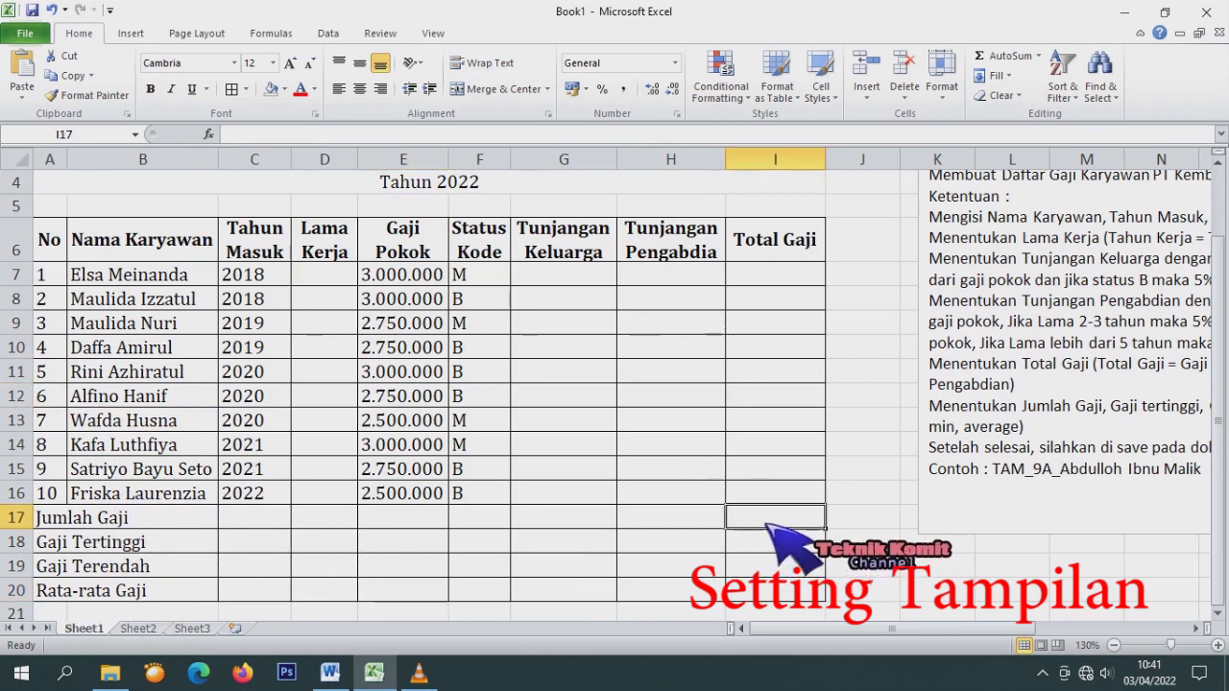
drag(75, 519, 629, 528)
drag(56, 519, 689, 530)
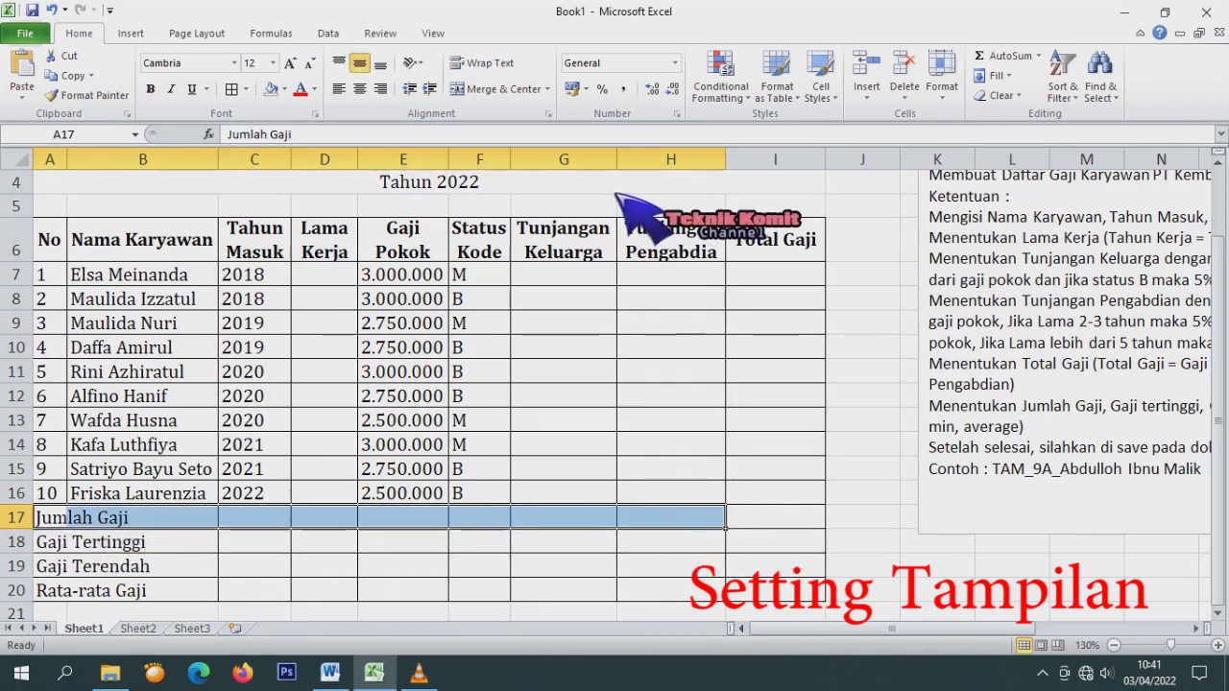
click(498, 89)
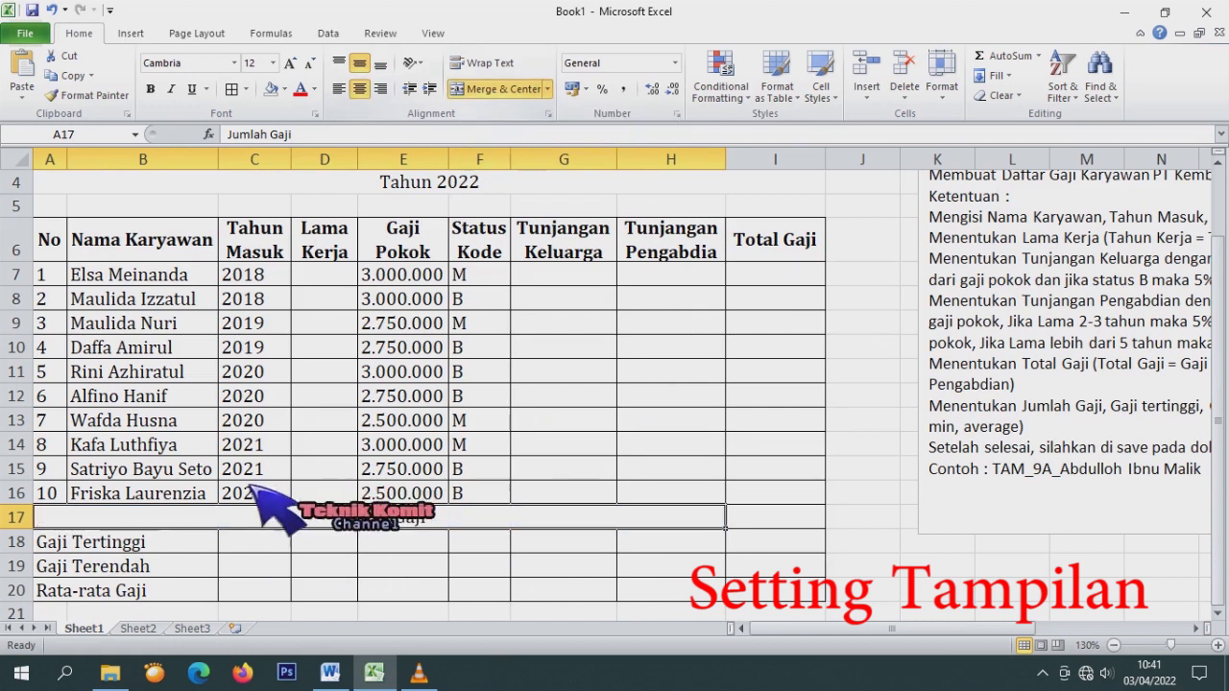
drag(43, 542, 726, 555)
click(497, 89)
drag(43, 566, 672, 566)
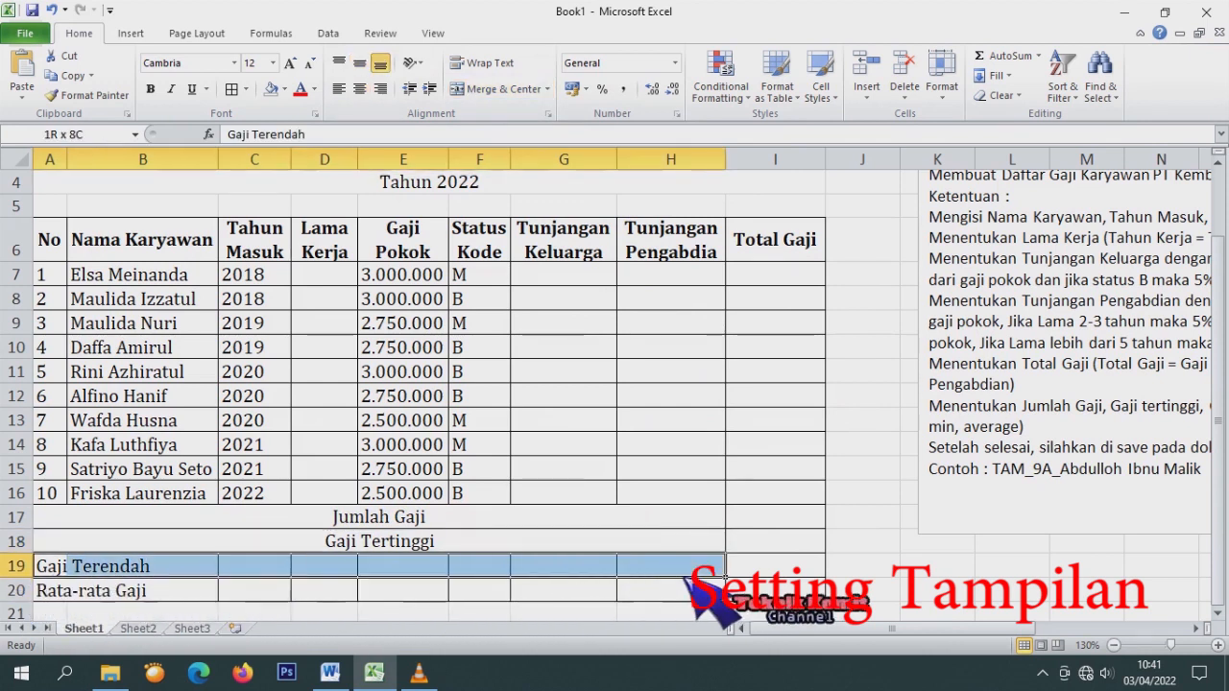
click(509, 93)
drag(53, 591, 725, 587)
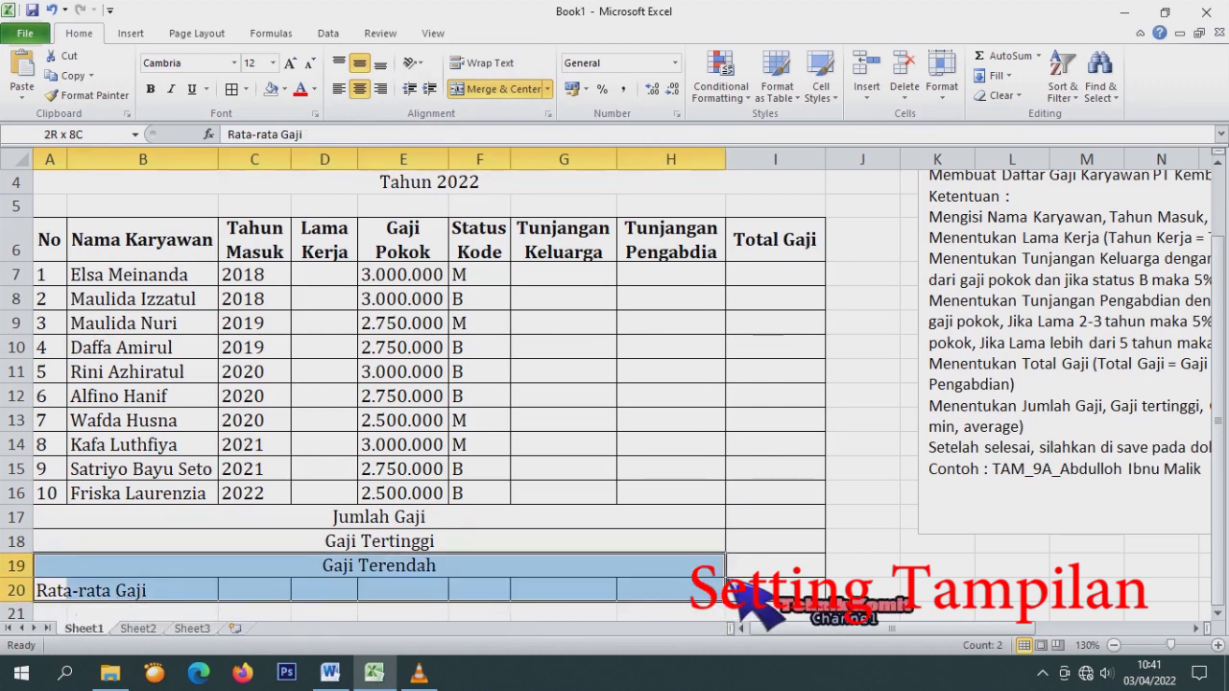
click(523, 93)
Left-align the four summary labels in A17:H20 and compare against the layout in Word.
drag(470, 516, 438, 592)
click(338, 88)
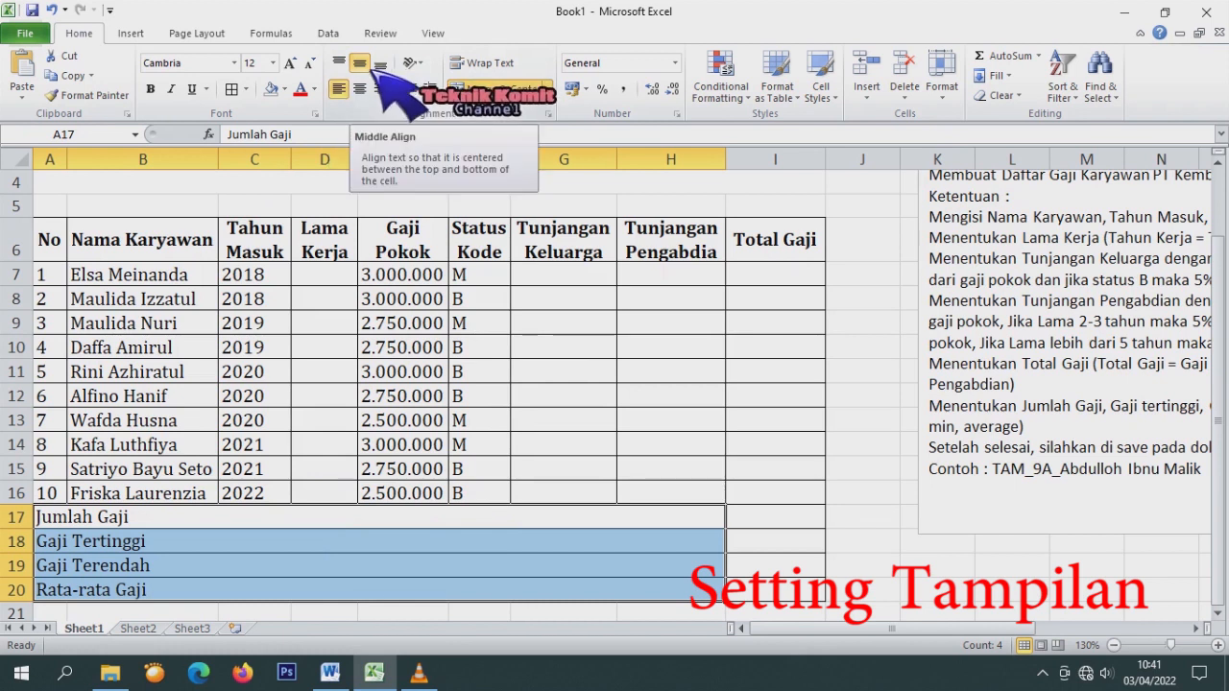
scroll(494, 368, up, 1)
scroll(492, 371, down, 4)
scroll(484, 374, up, 4)
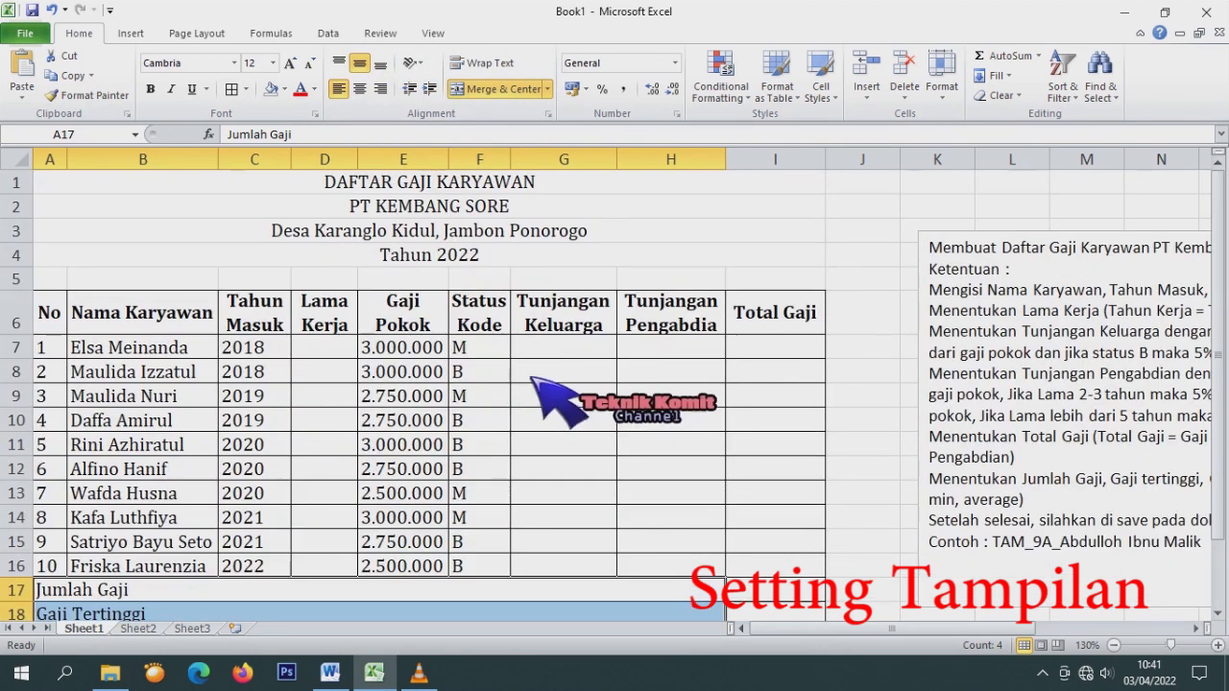
click(544, 353)
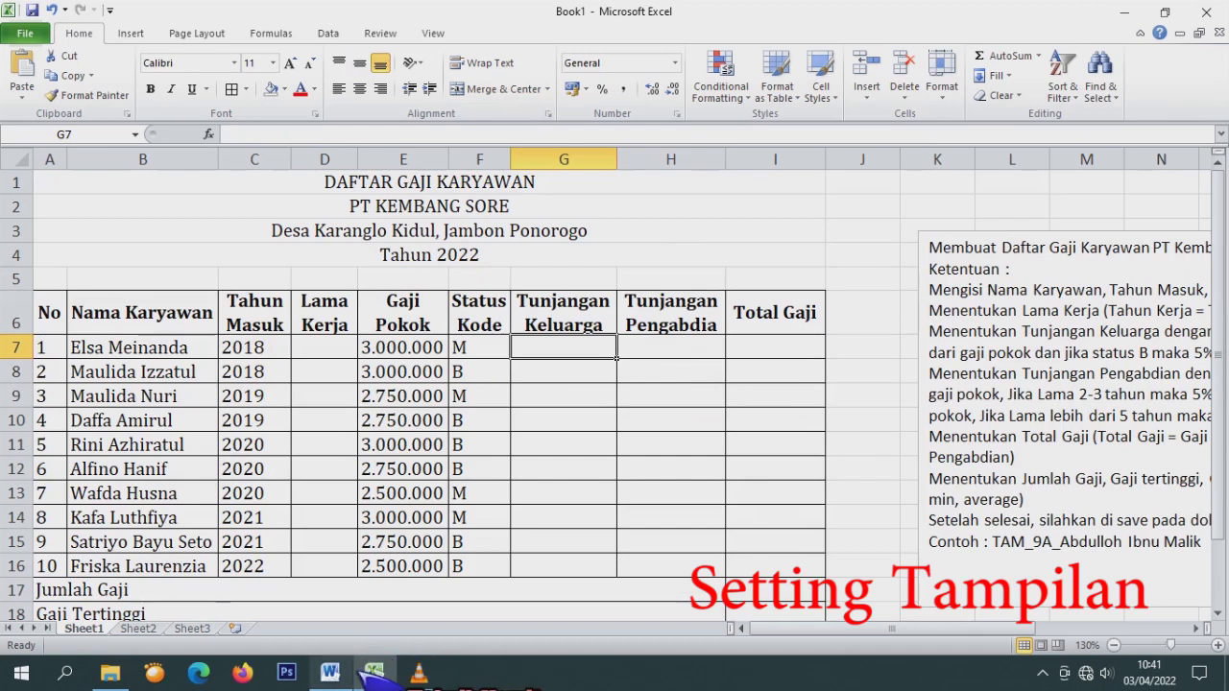
click(329, 671)
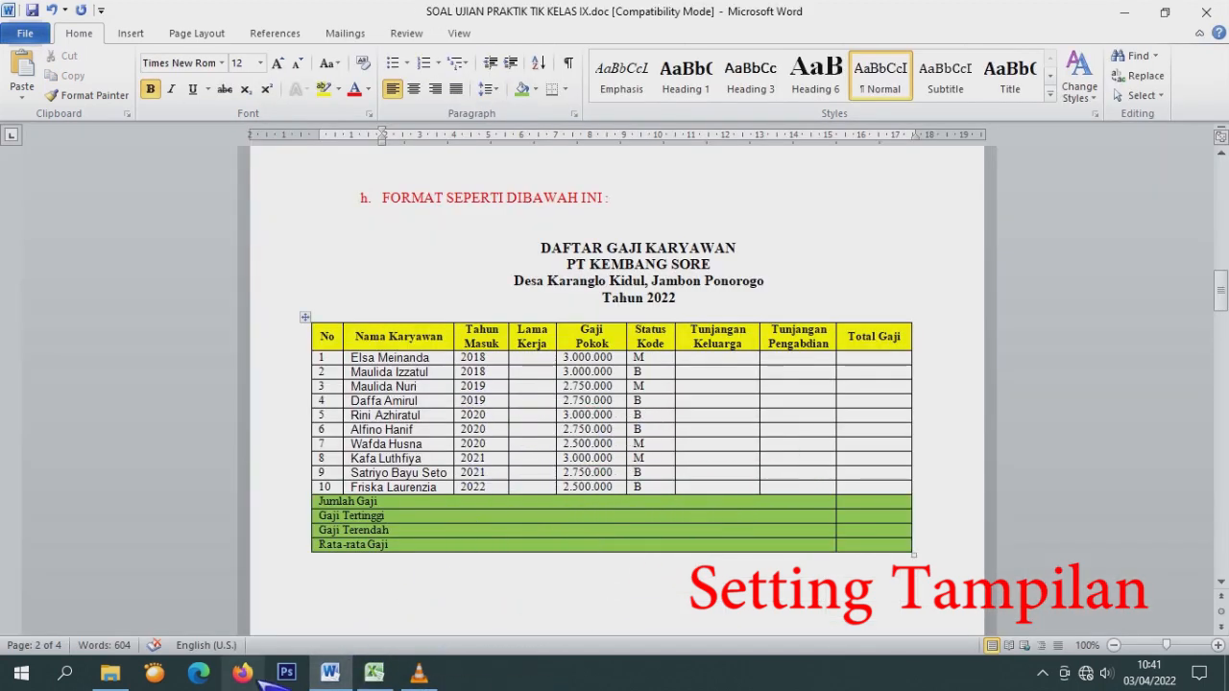
click(373, 672)
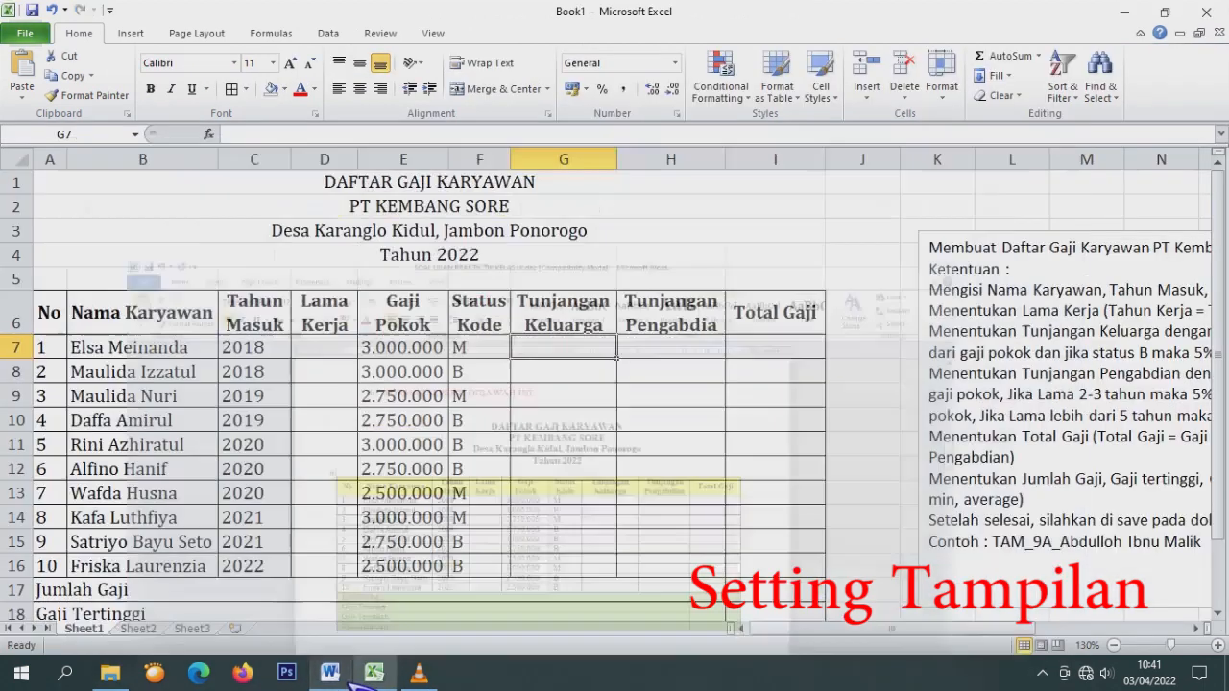
Bold title rows A1:I4 and give header row A6:I6 a light green fill.
drag(444, 186, 458, 257)
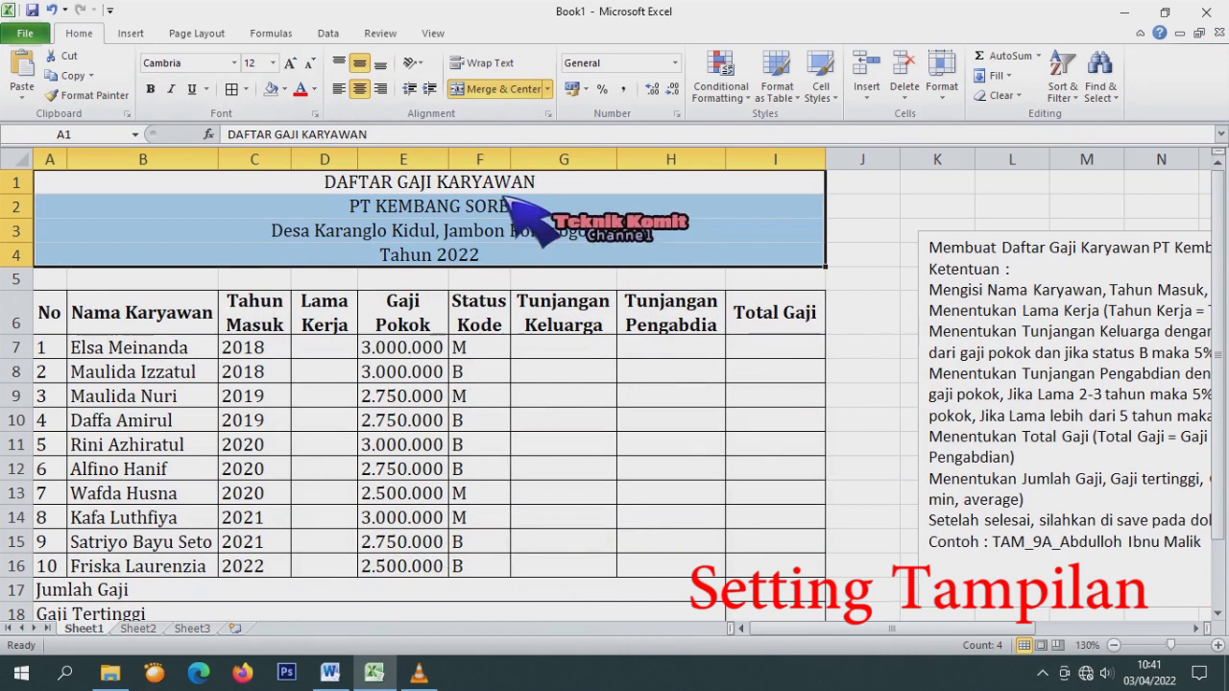
click(150, 88)
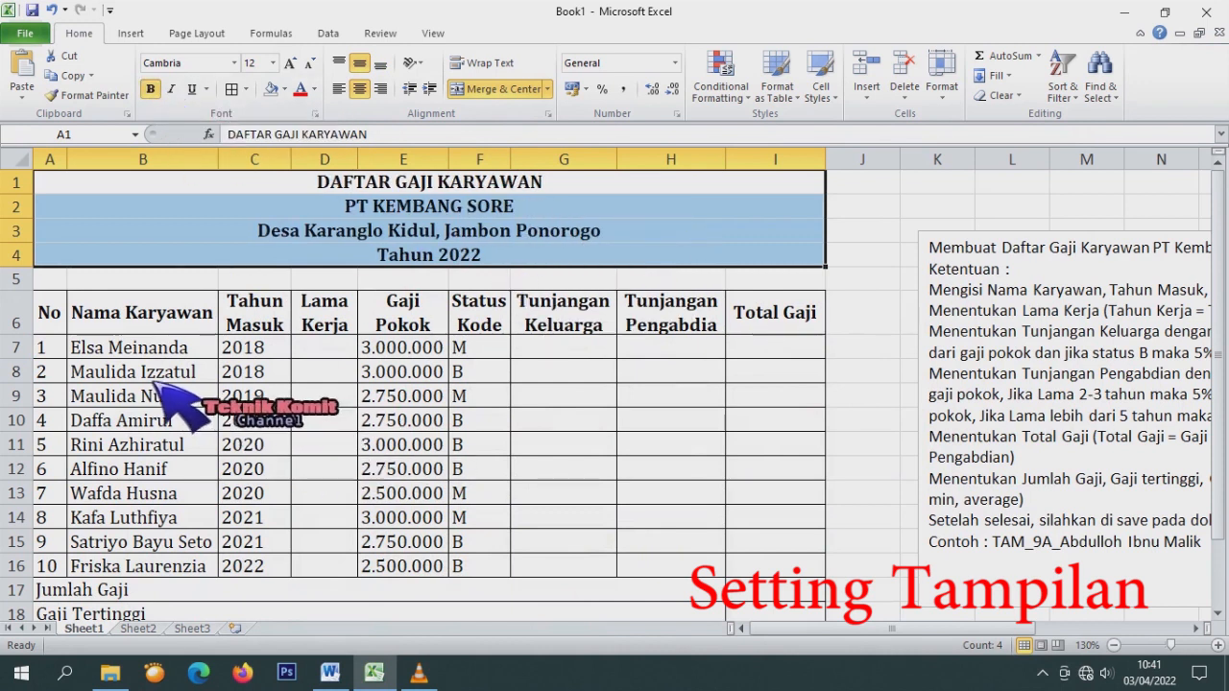
drag(48, 313, 789, 322)
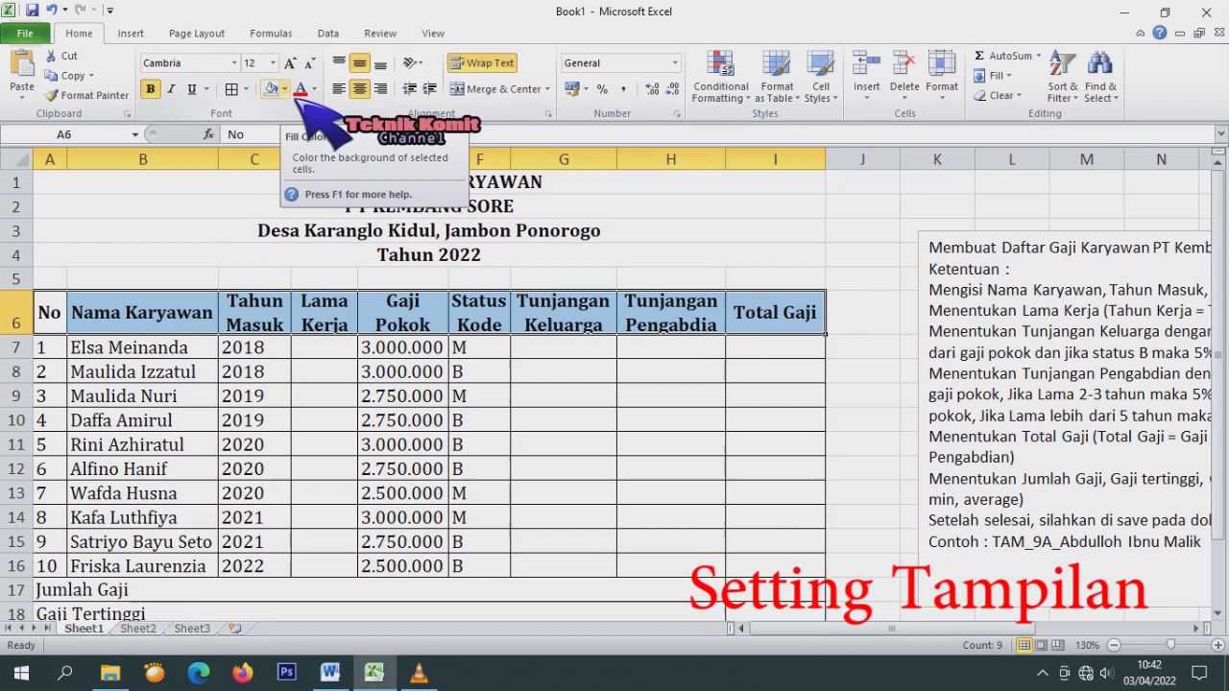
click(285, 89)
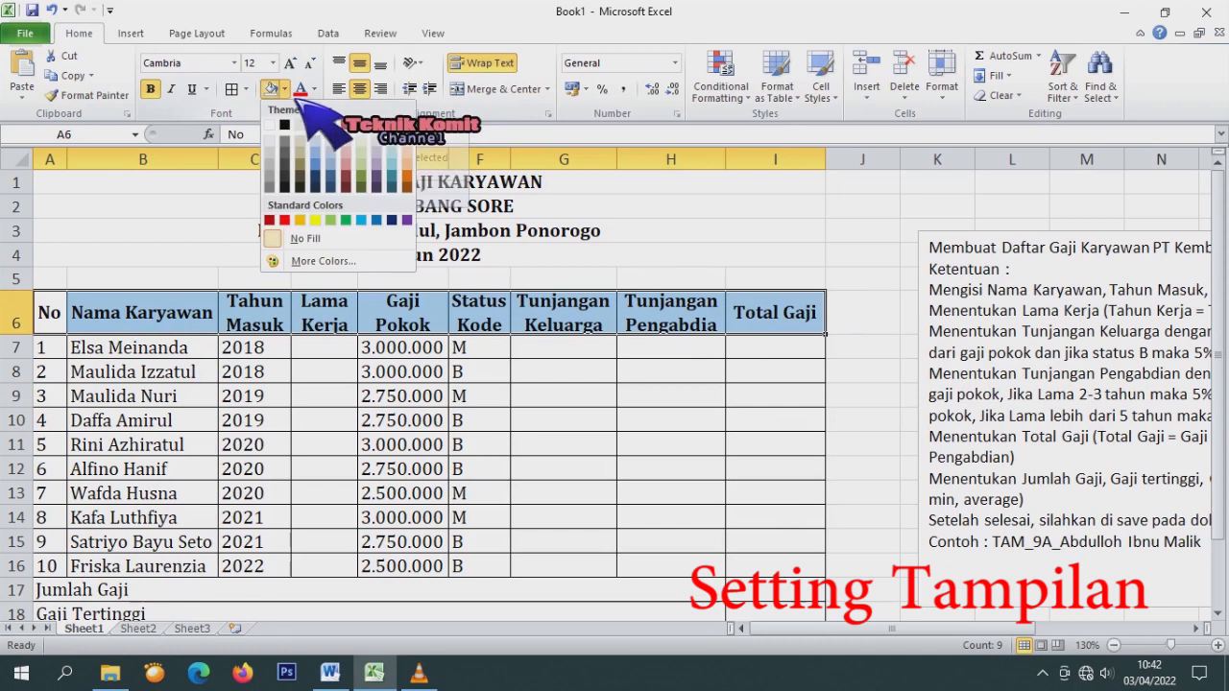
click(330, 220)
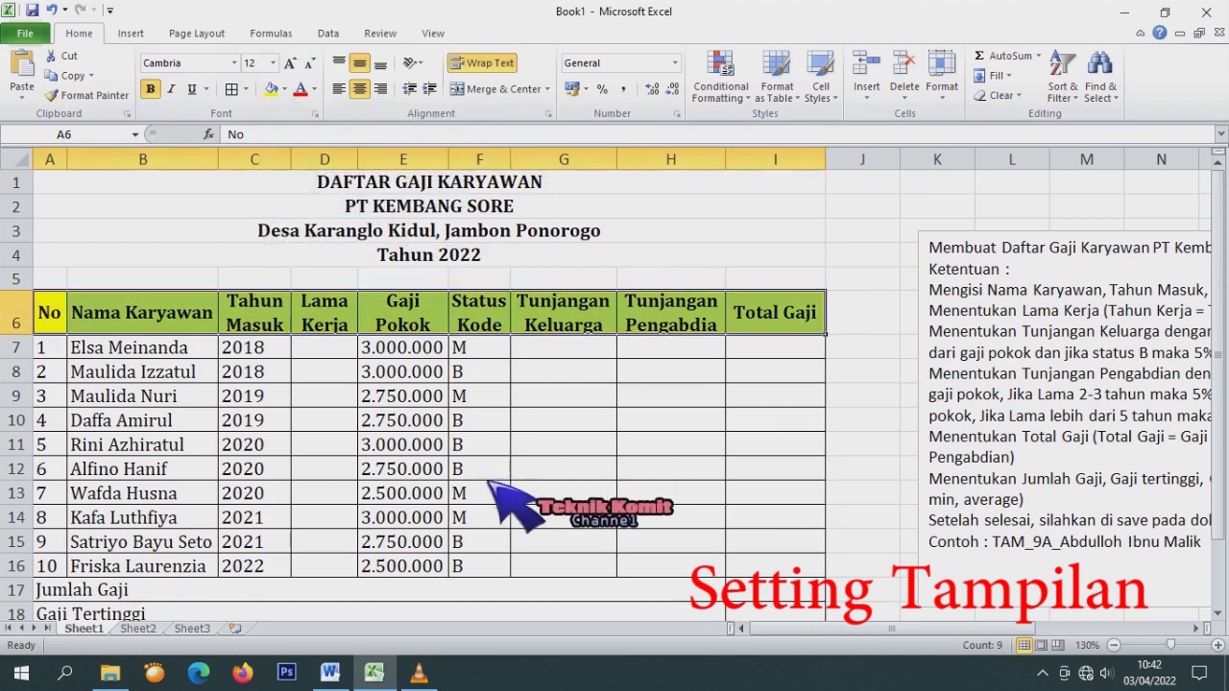
click(384, 677)
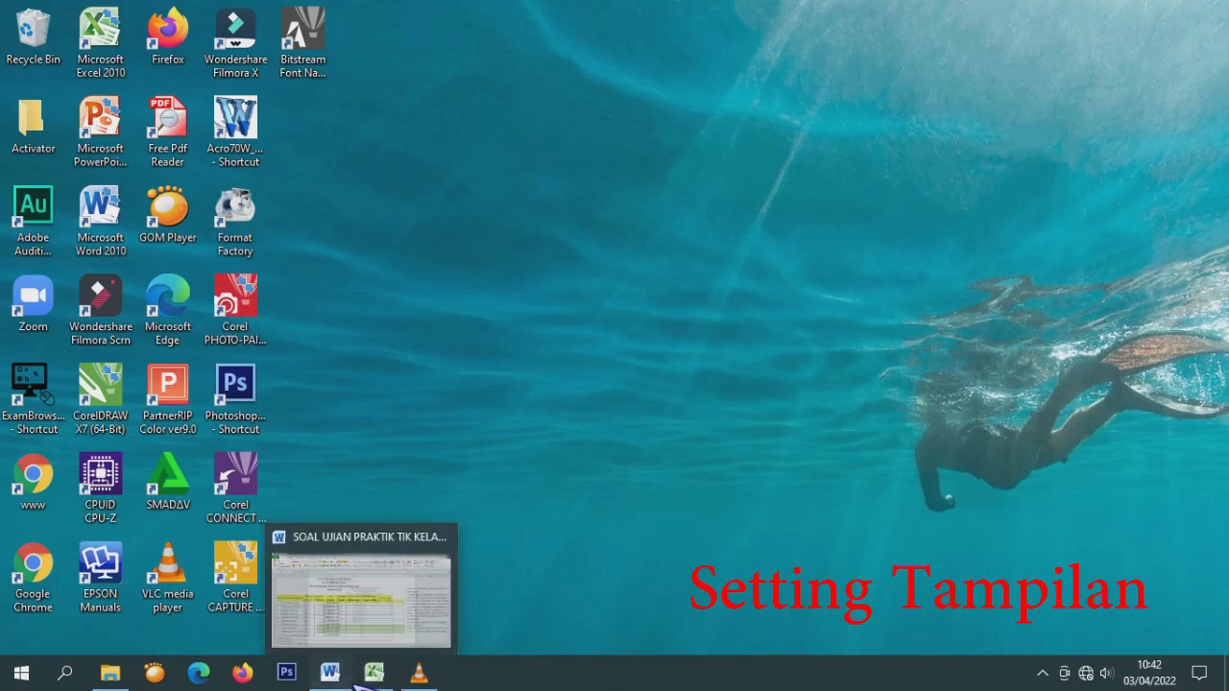
Check the Word example, then fill summary rows A17:I20 with light green.
click(329, 675)
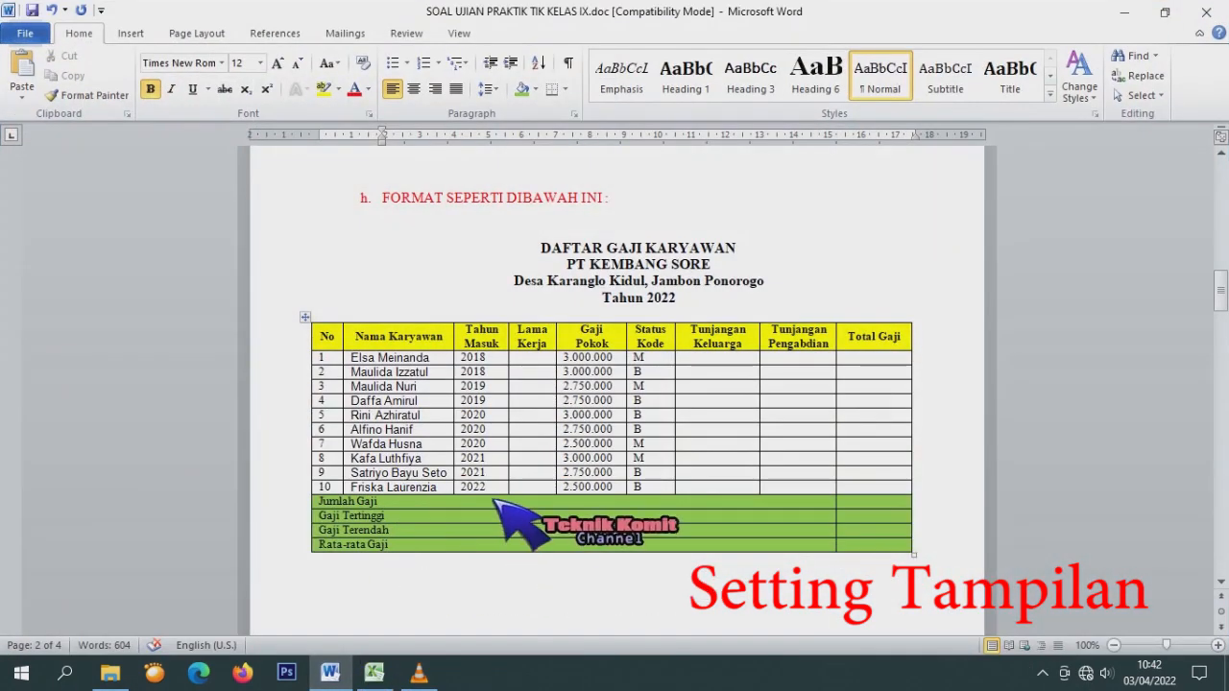
click(374, 674)
scroll(288, 538, down, 1)
click(295, 569)
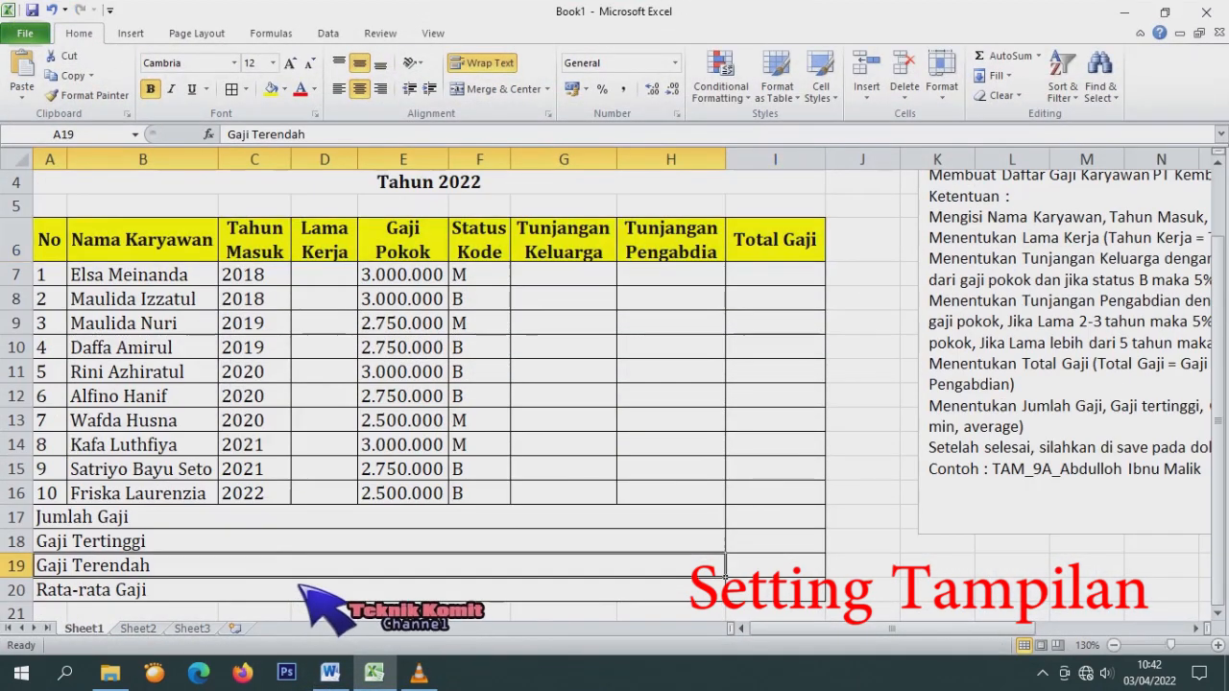
scroll(298, 576, down, 3)
drag(63, 284, 767, 353)
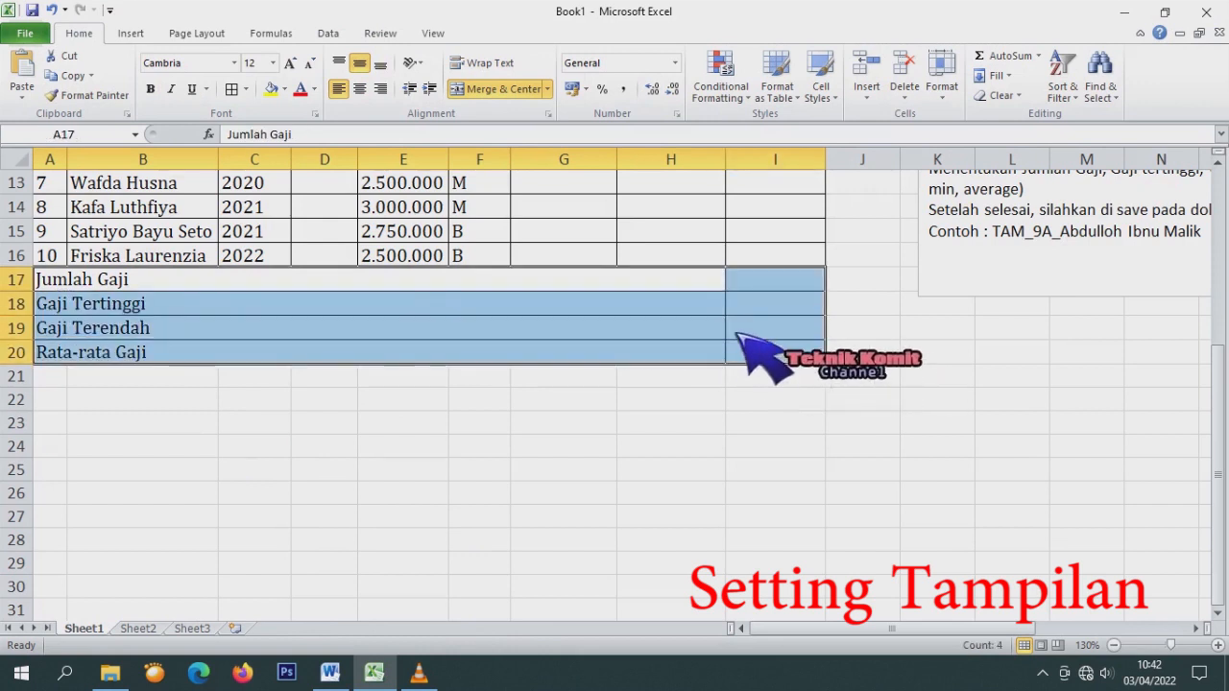
click(284, 89)
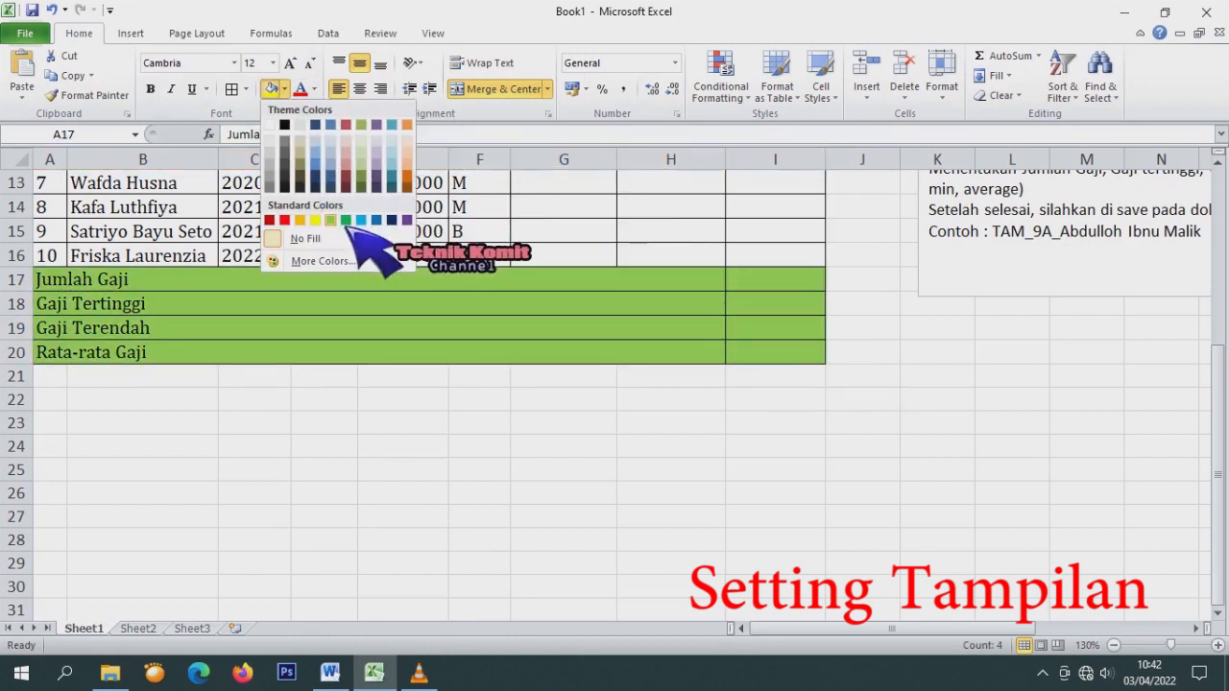
click(330, 220)
click(476, 446)
scroll(475, 432, up, 4)
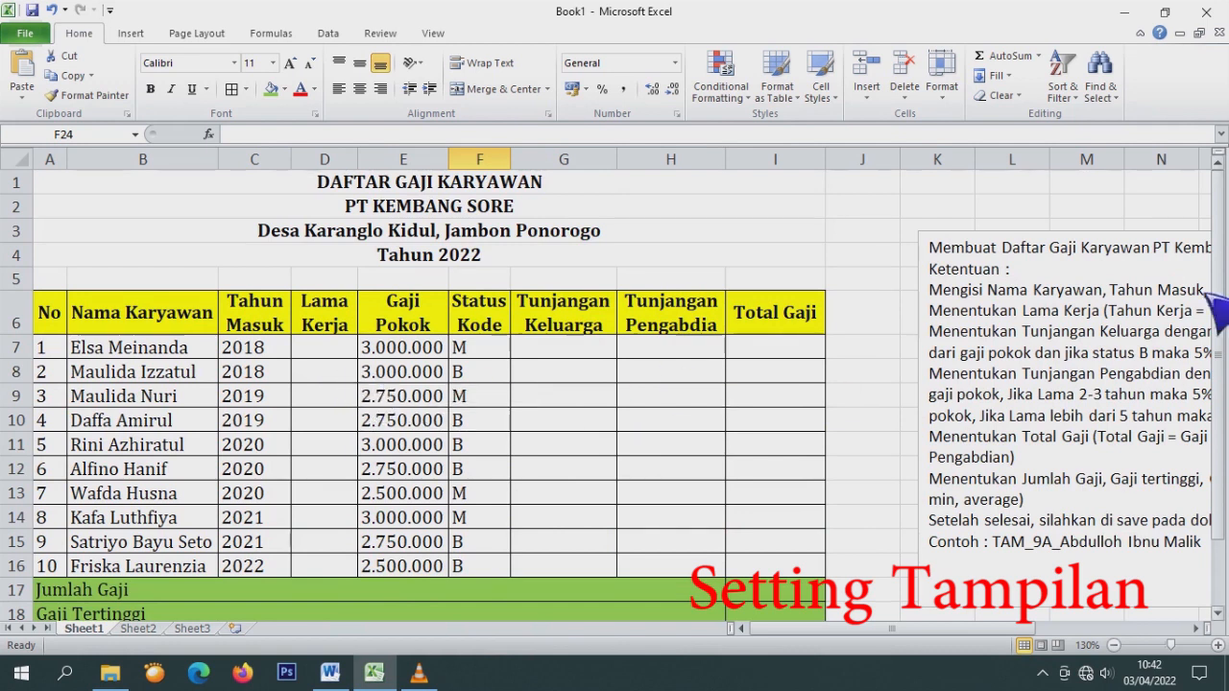
Move the instruction text box slightly up and left, then select cell E7.
click(981, 245)
drag(1038, 236, 1006, 211)
drag(869, 630, 989, 631)
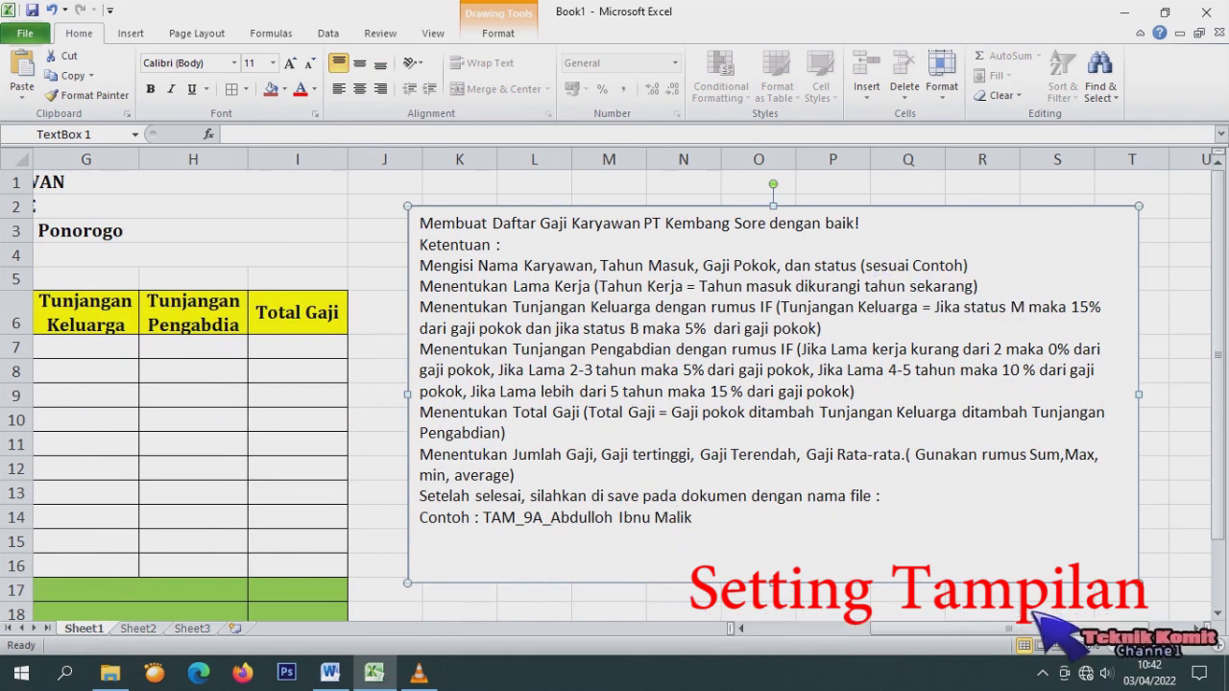
drag(1010, 630, 792, 654)
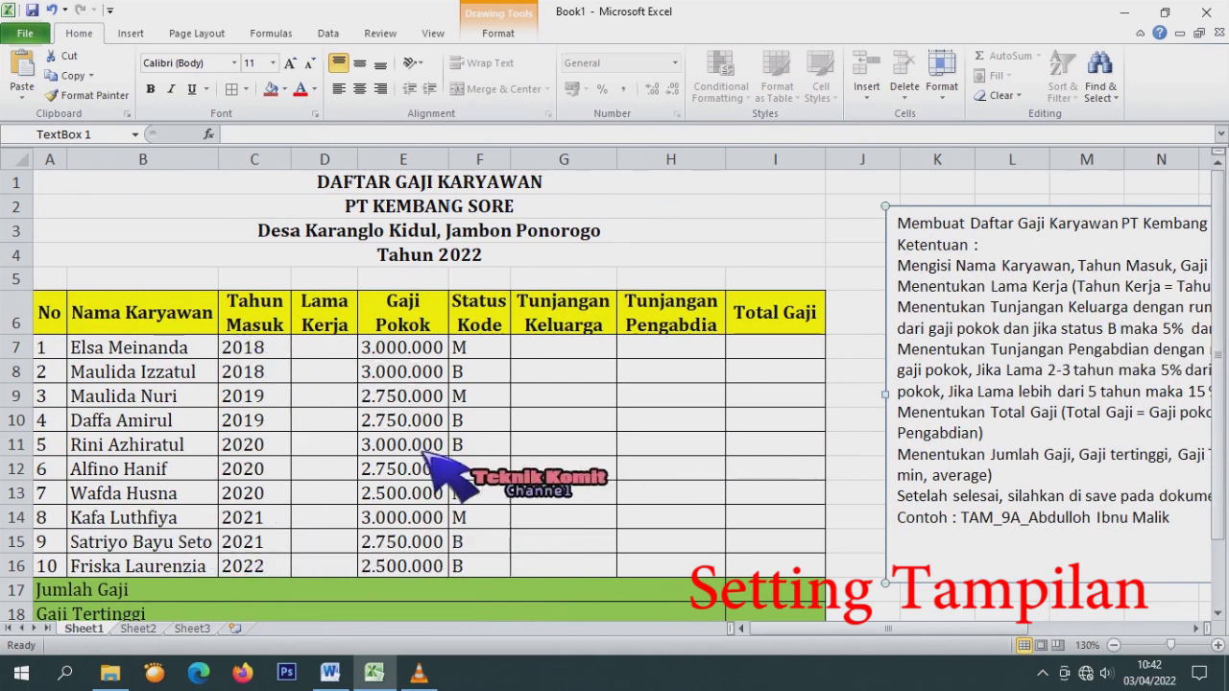
click(397, 359)
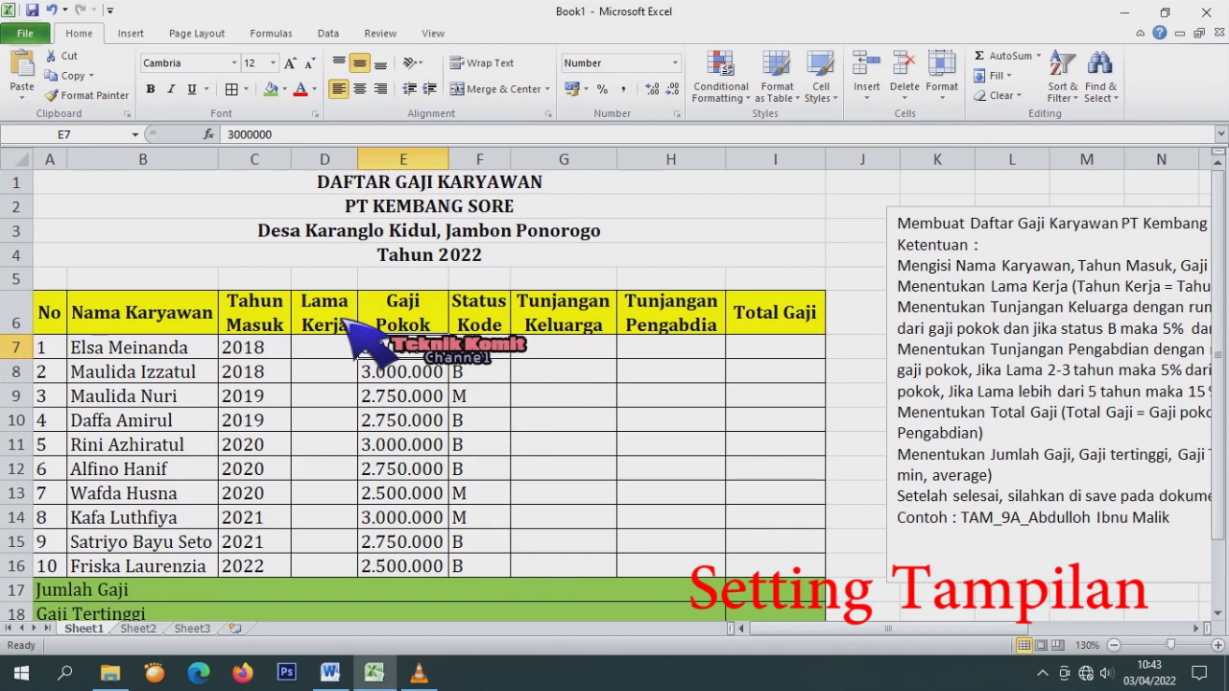
Reformat Gaji Pokok cells E7:E16 through Format Cells, keeping the Number category.
drag(420, 355, 405, 572)
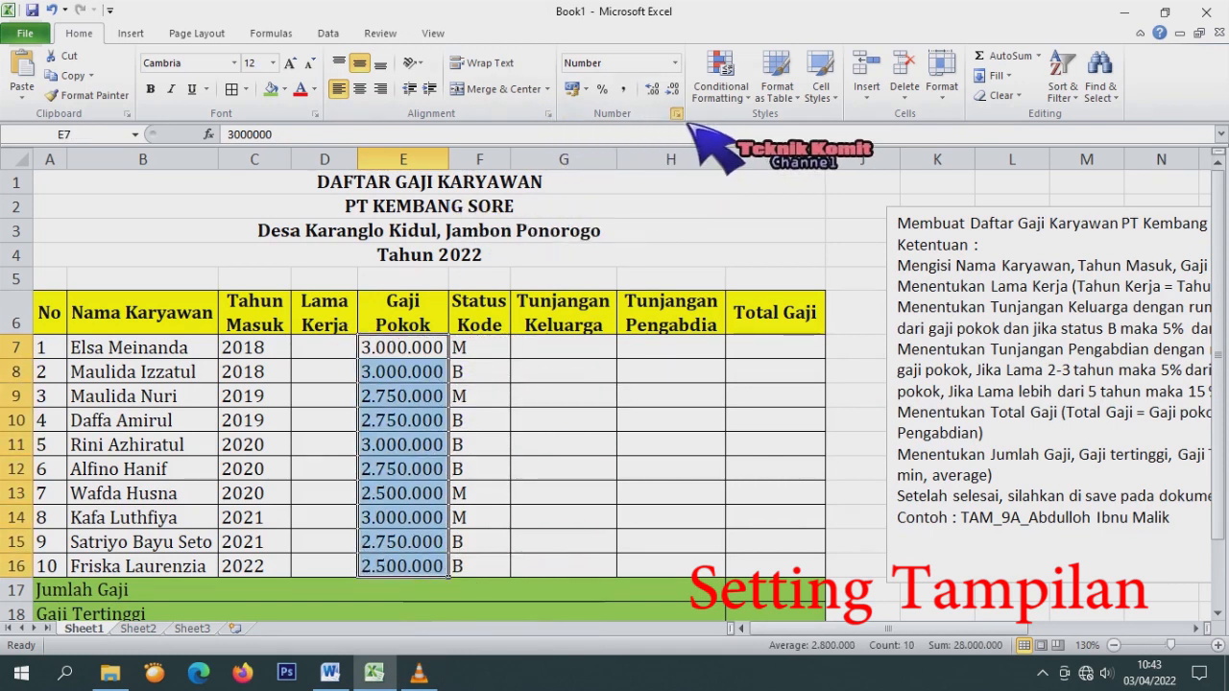
click(676, 113)
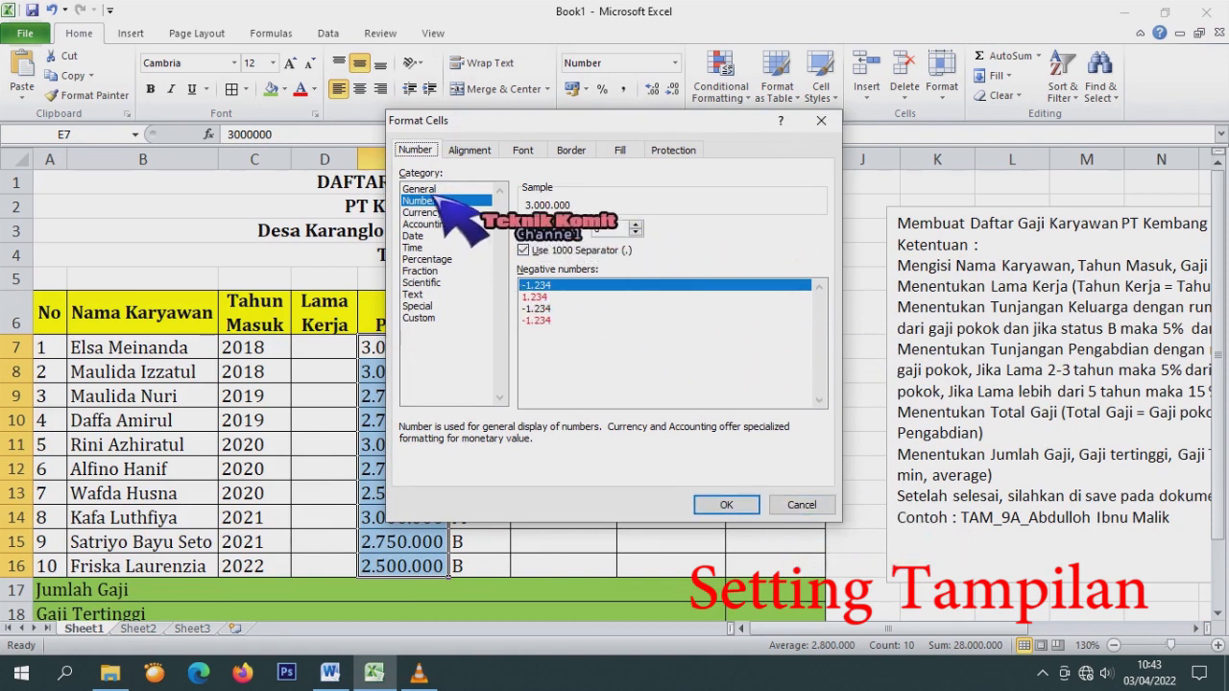
click(434, 190)
click(425, 201)
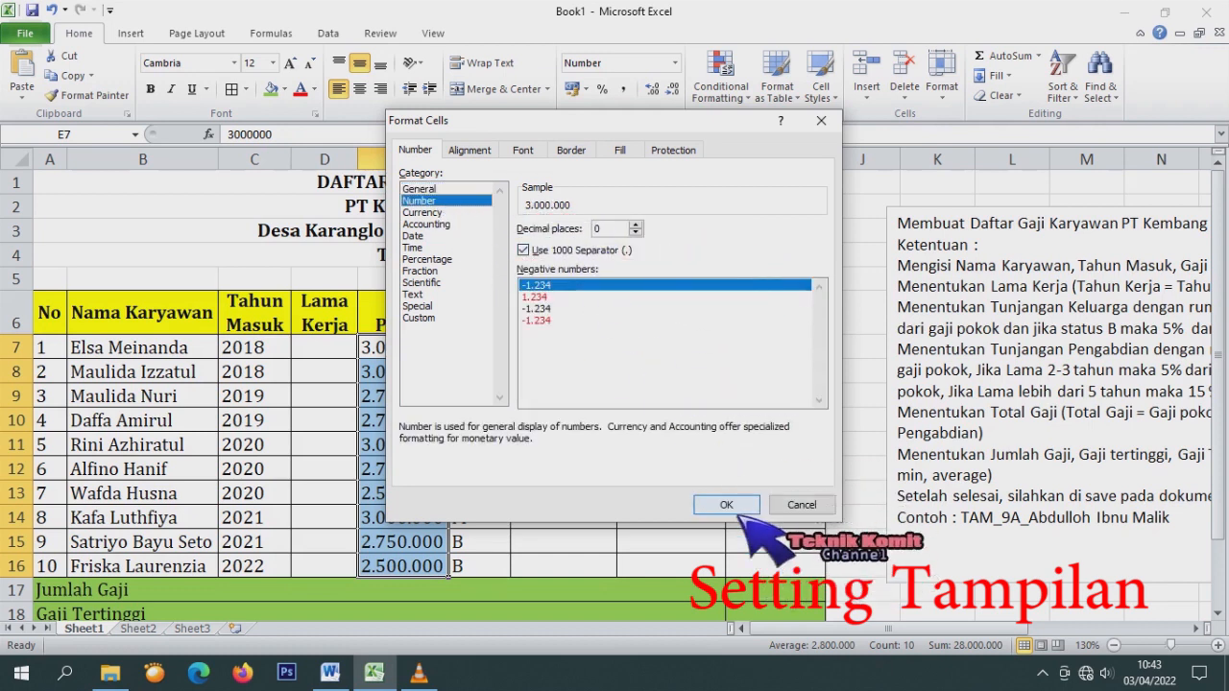
click(735, 511)
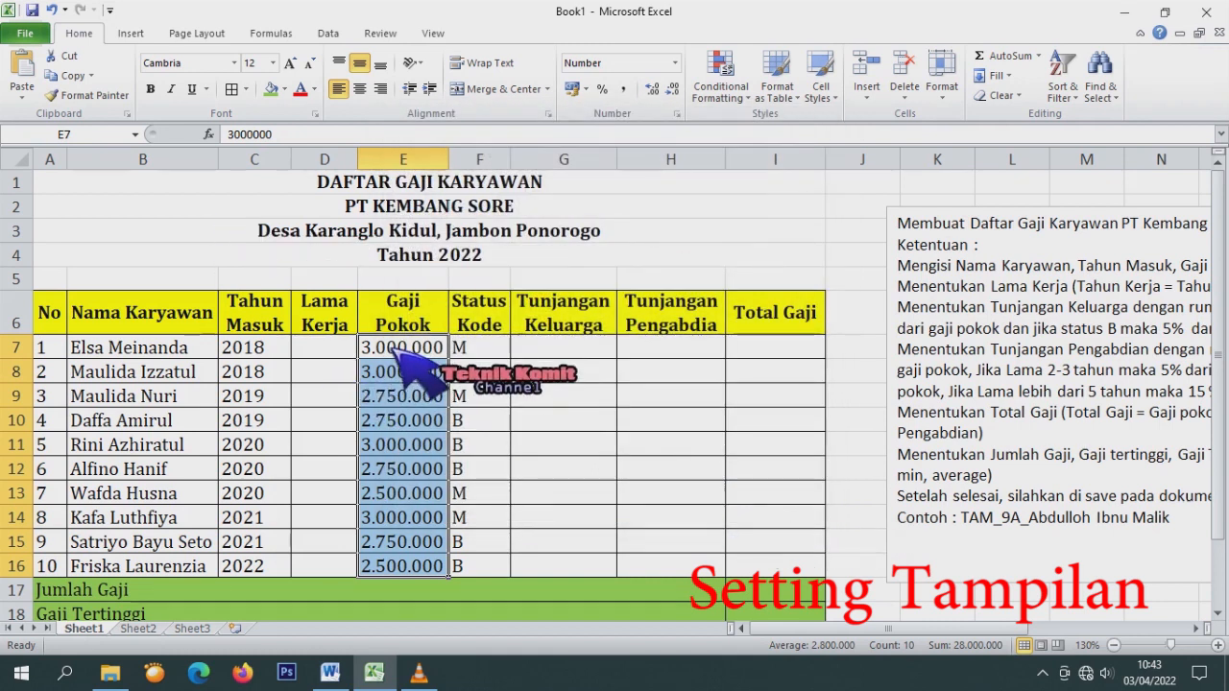
Re-enter the E7 salary, trying 3000000, then 3,000,000, then 3000.
click(394, 352)
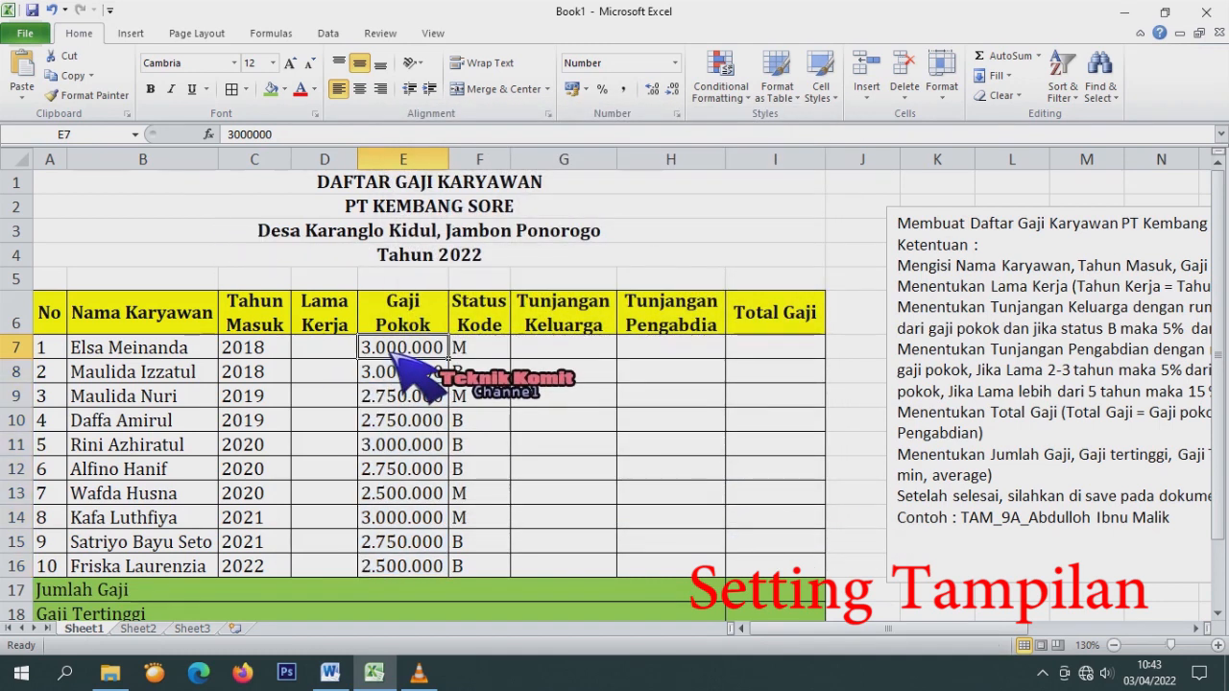
text(3)
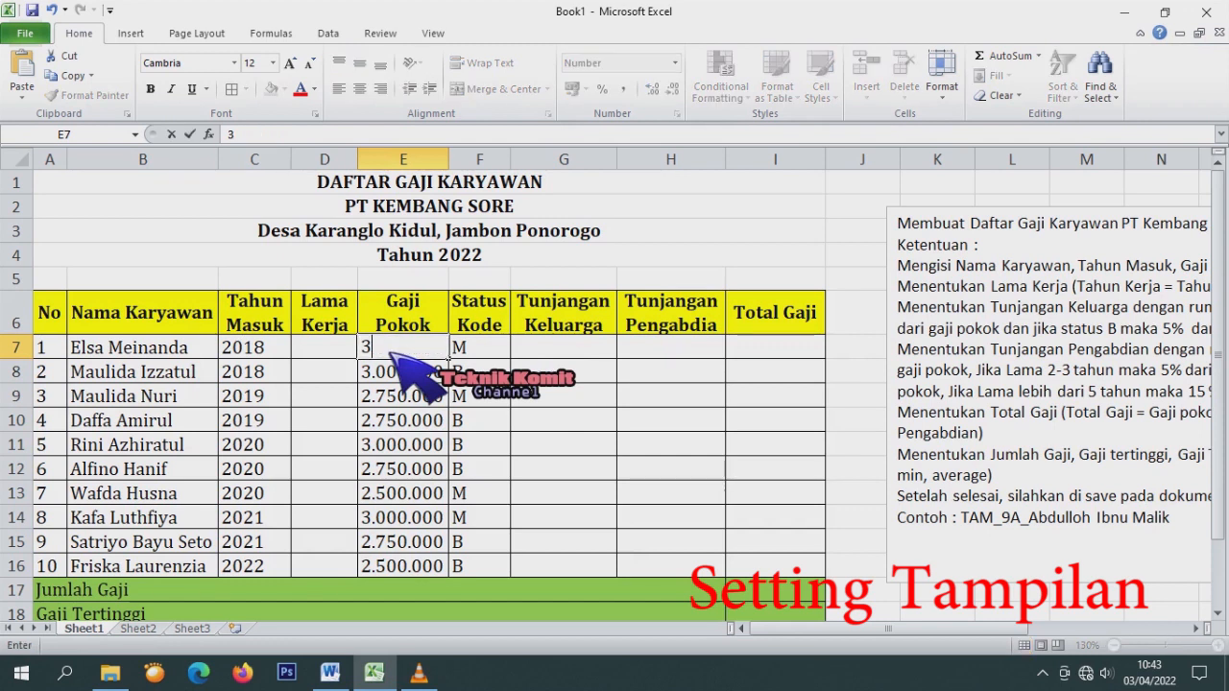
text(000000)
key(Return)
click(395, 349)
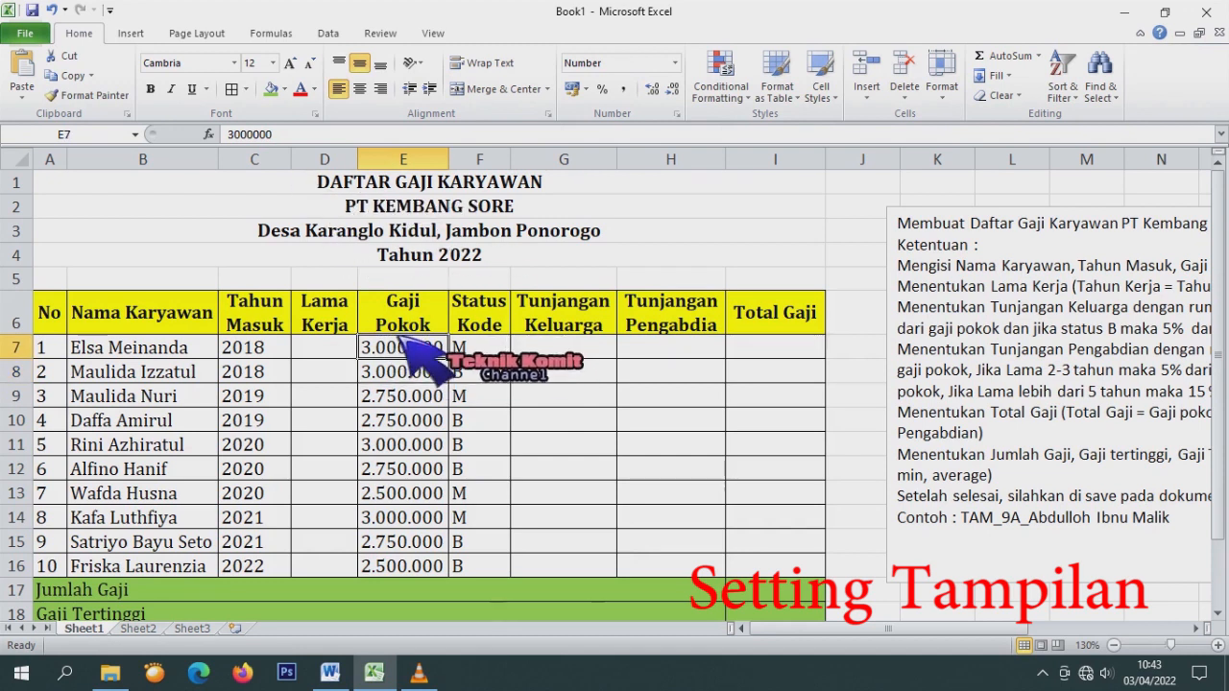
text(3,000,00)
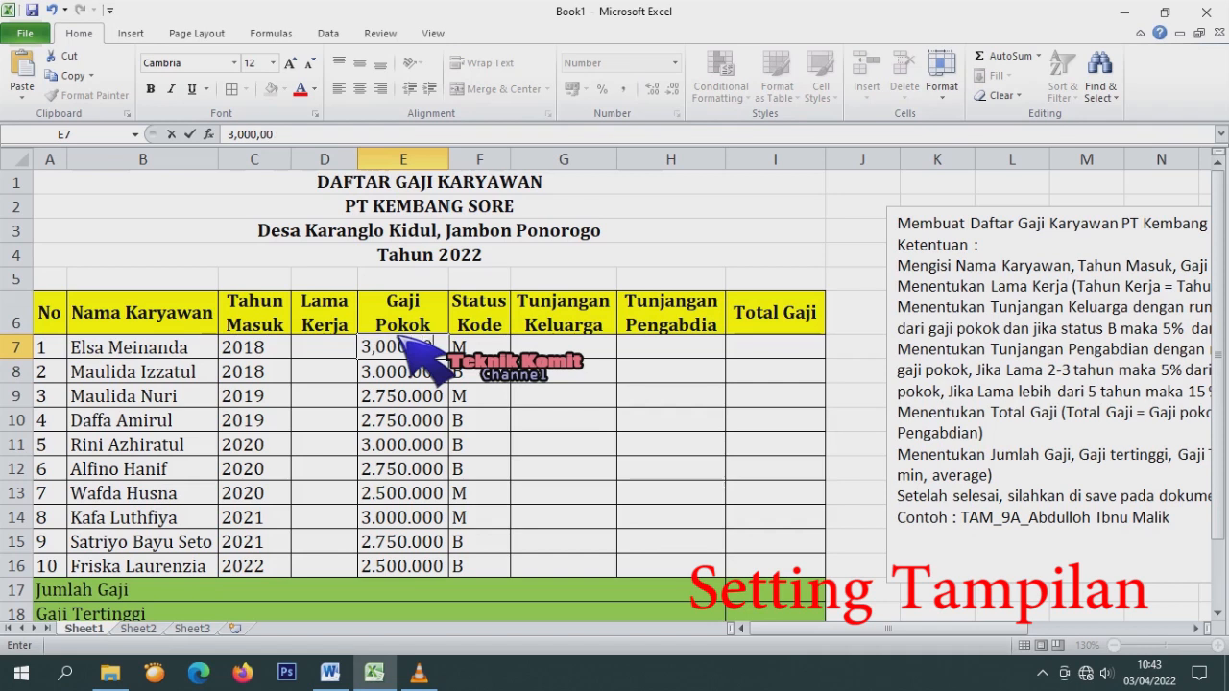
text(0)
key(Return)
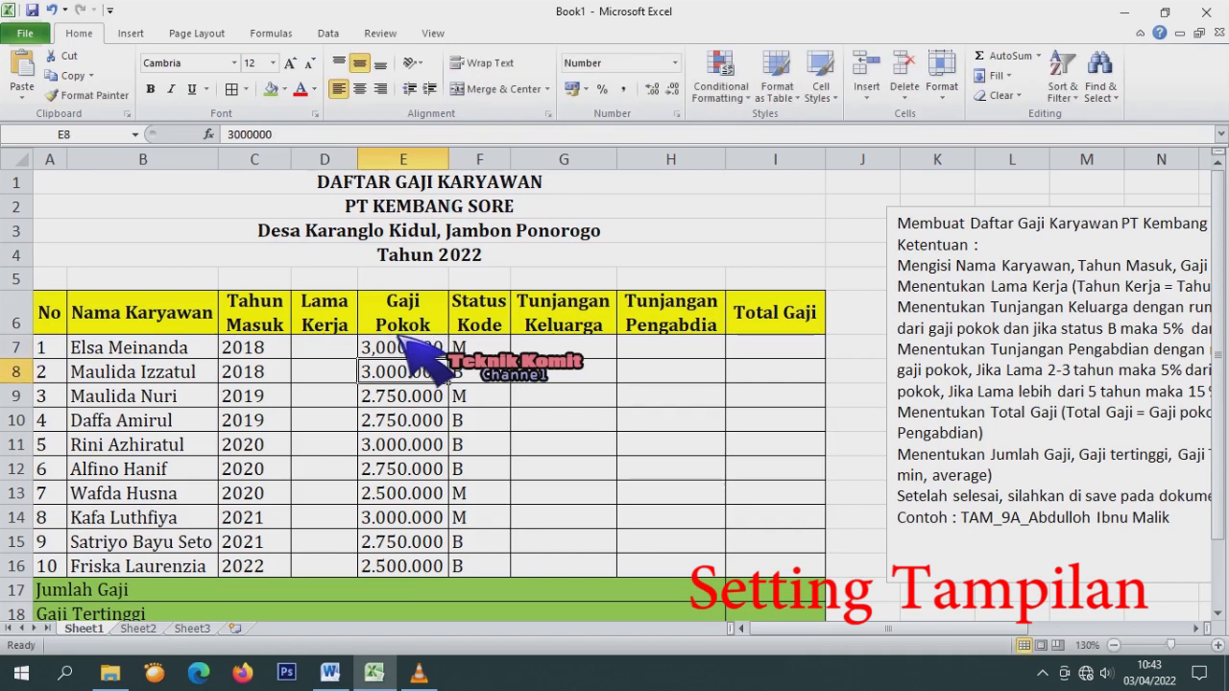
click(403, 347)
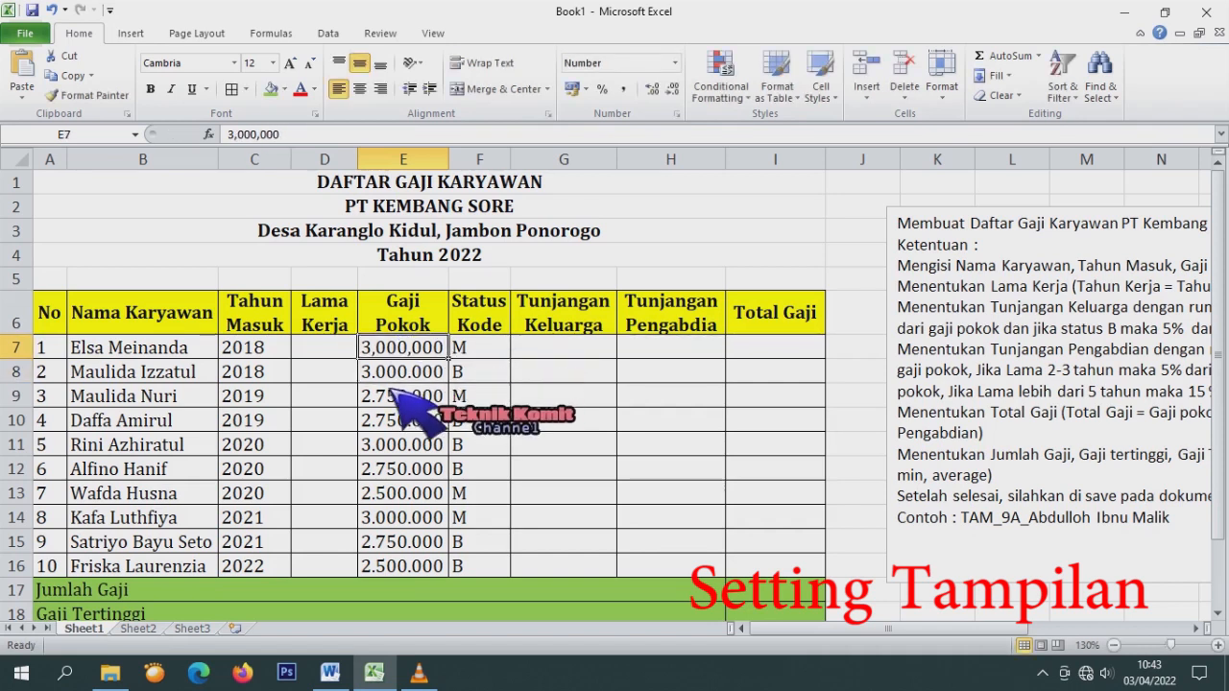
text(3000)
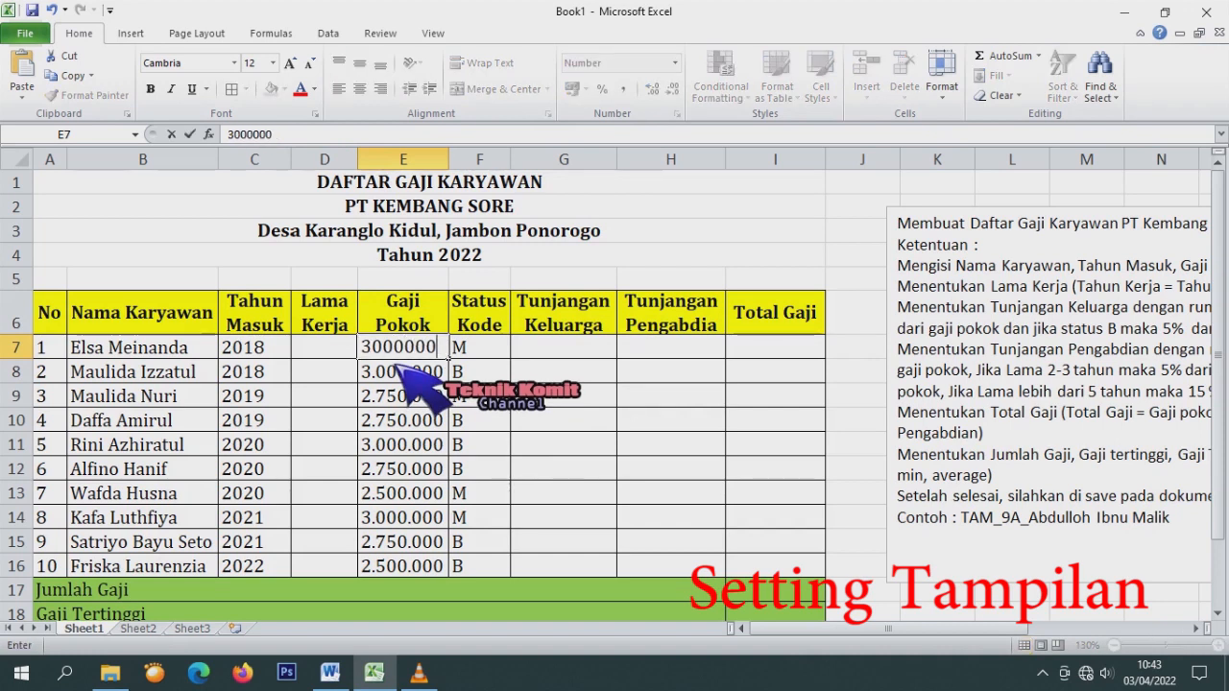
key(Return)
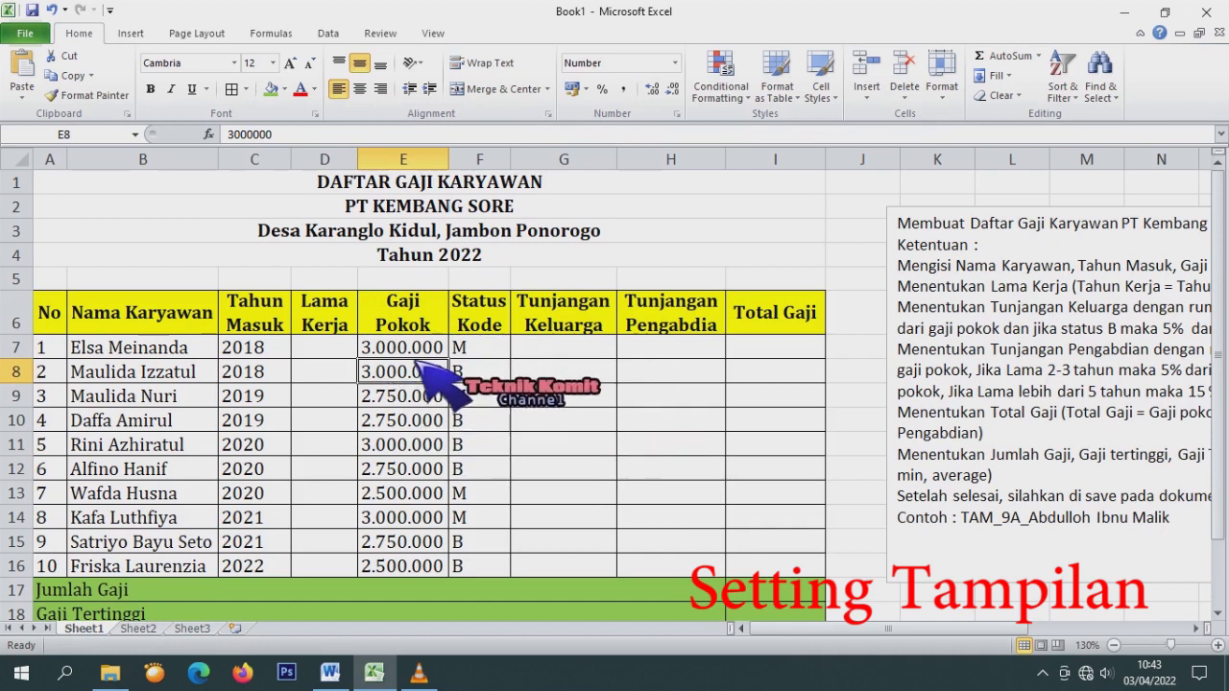
Apply General number format to the salaries in E7:E16.
drag(422, 352, 422, 572)
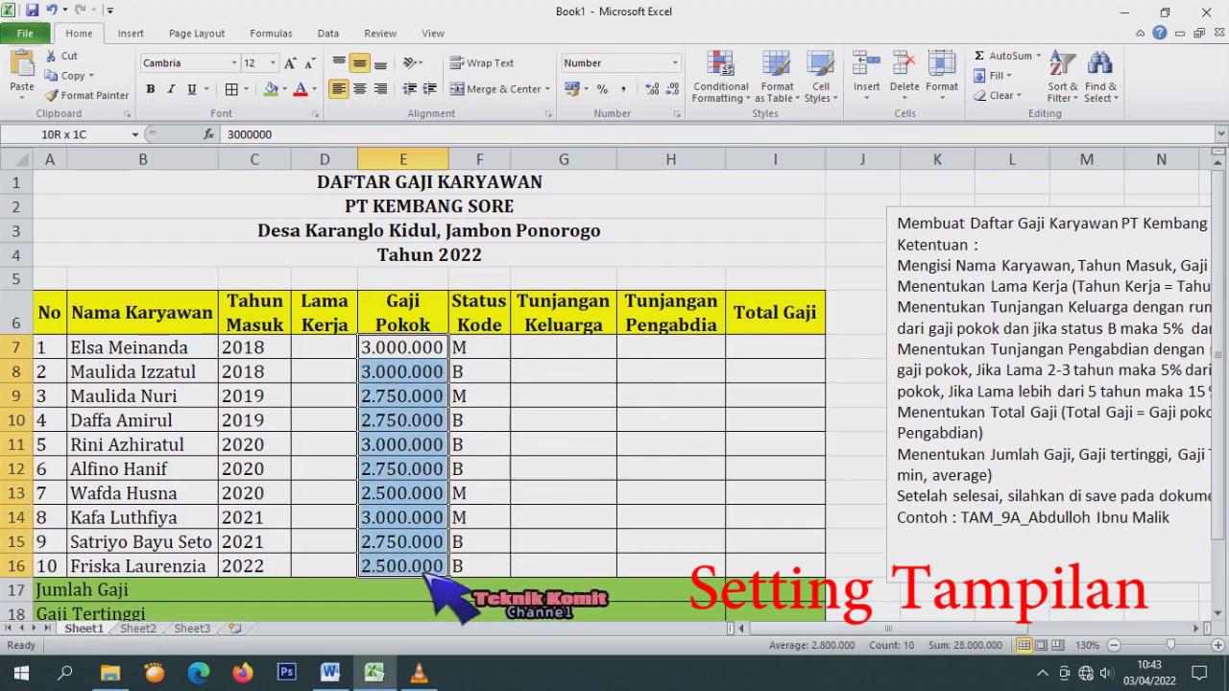
click(677, 113)
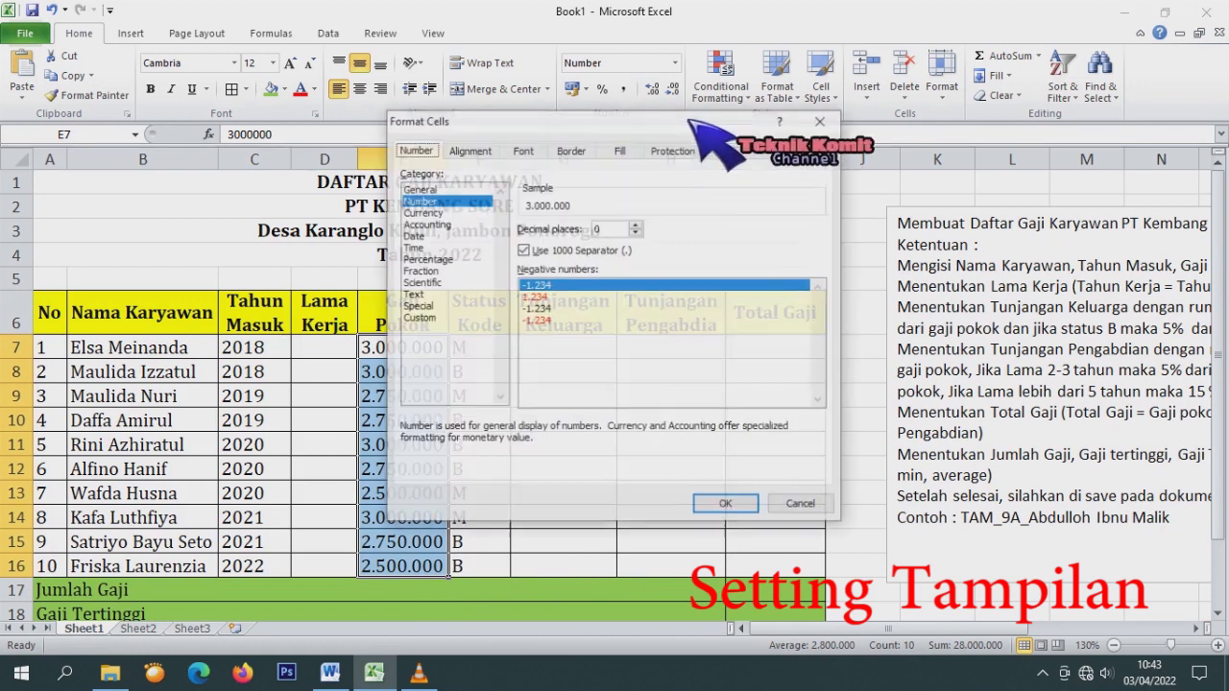
click(418, 190)
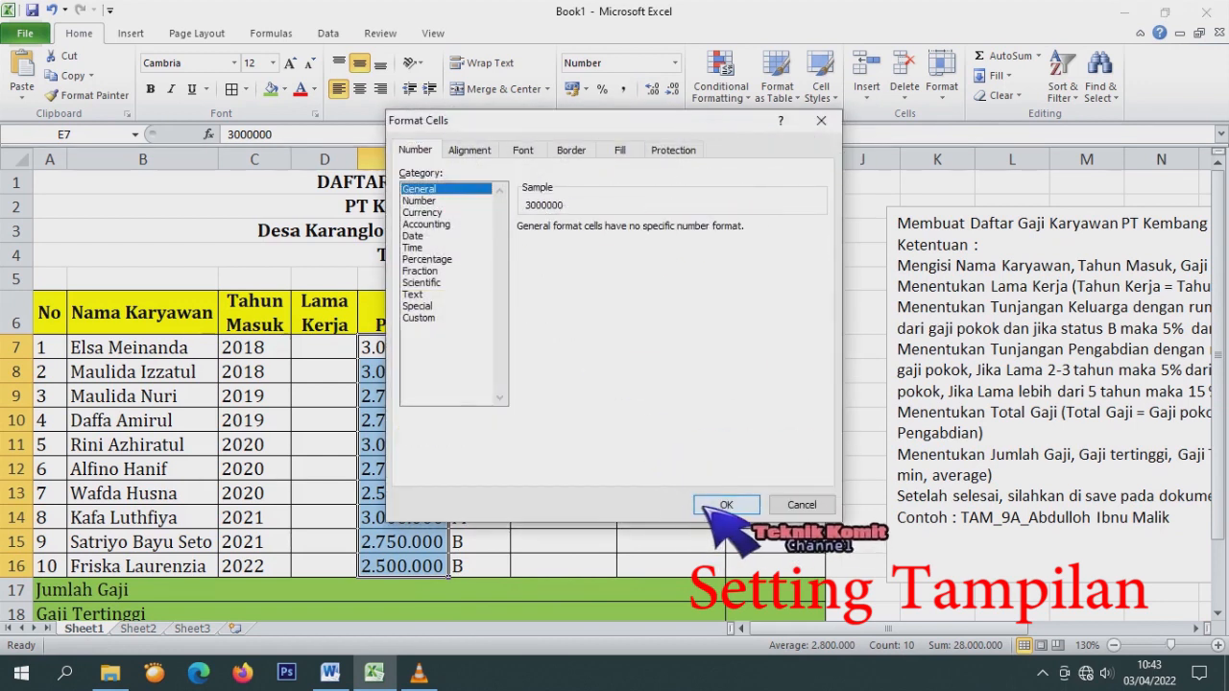
click(726, 503)
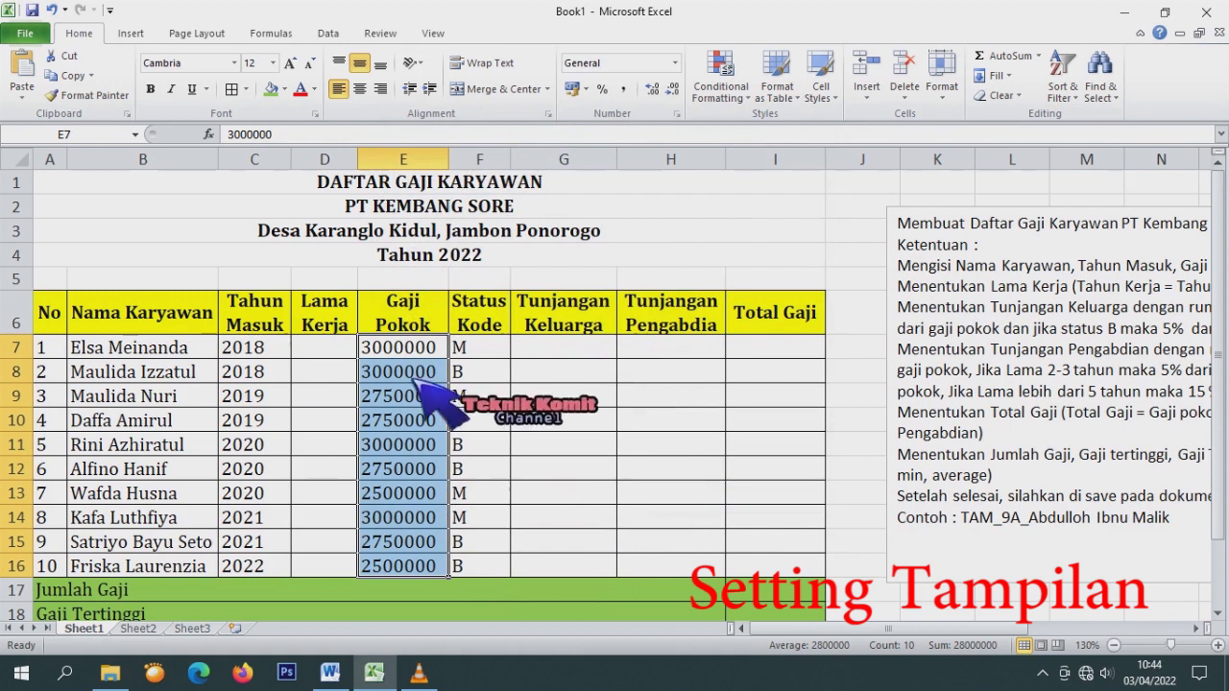
drag(424, 351, 429, 569)
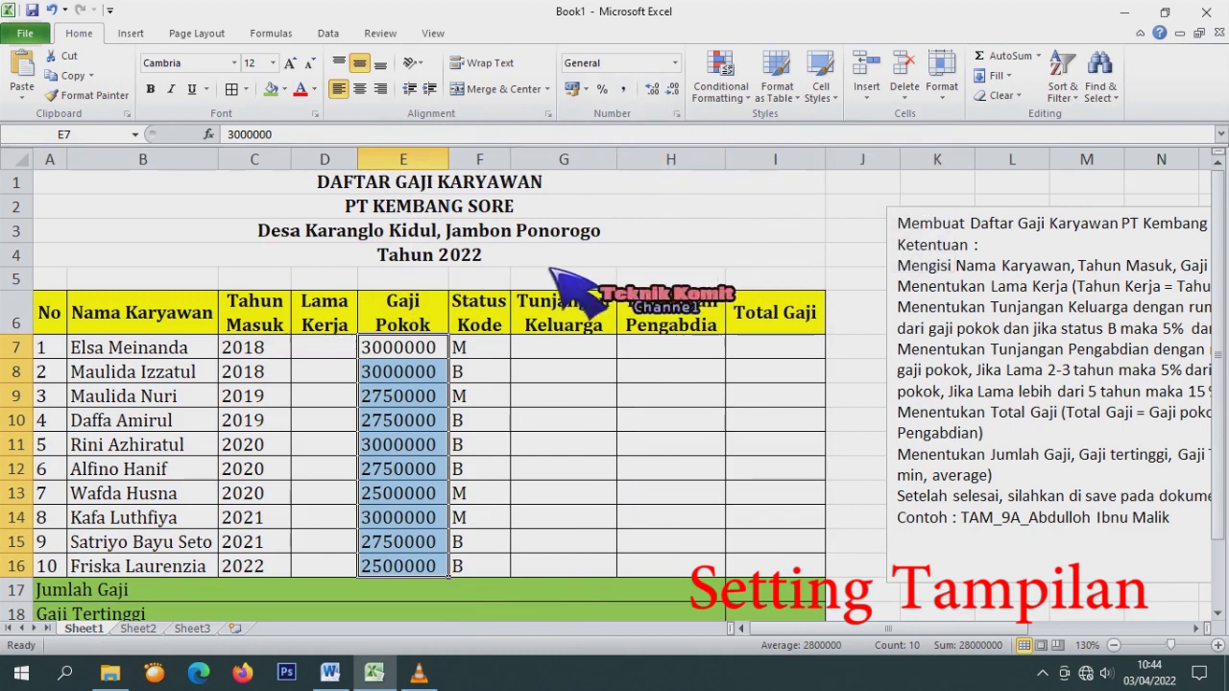
Format E7:E16 as Number with 1000 separator and no decimals, showing 3.000.000.
right_click(396, 353)
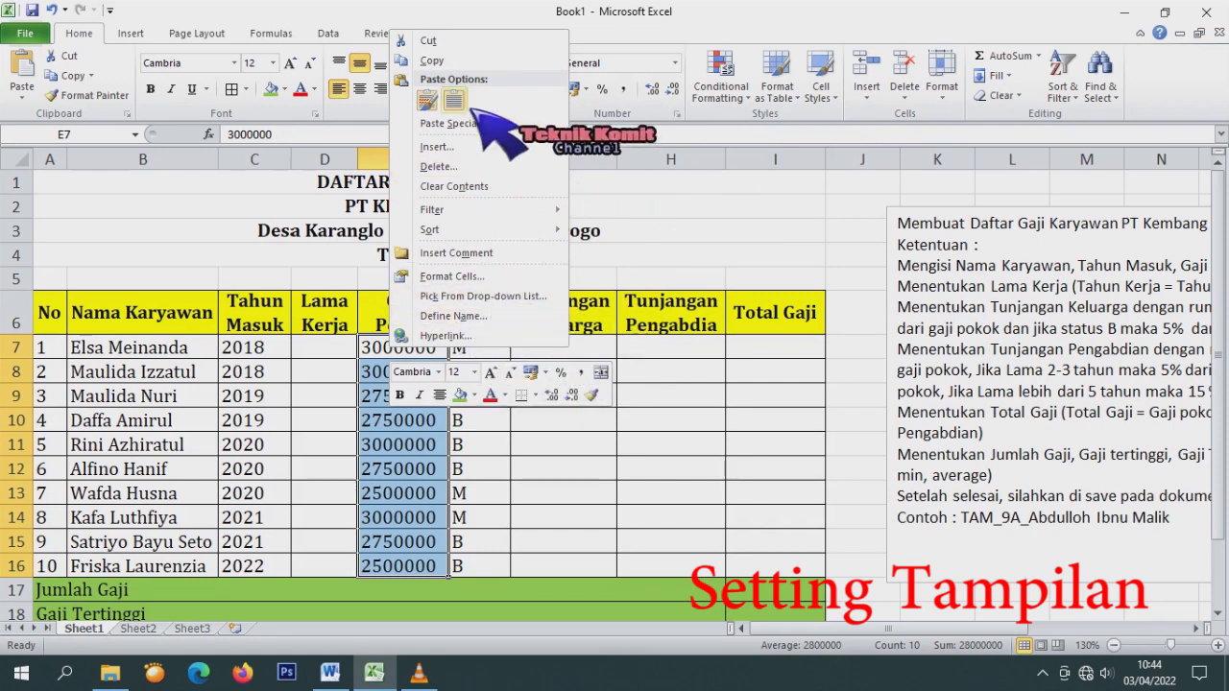
click(501, 278)
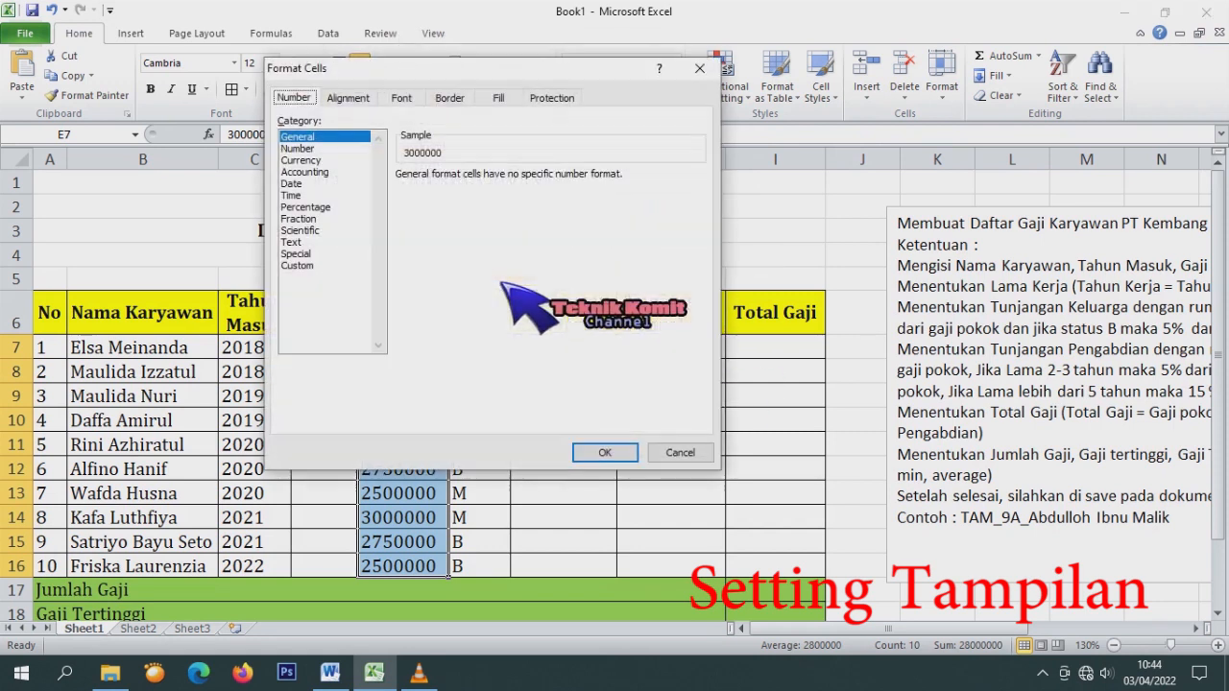
click(298, 148)
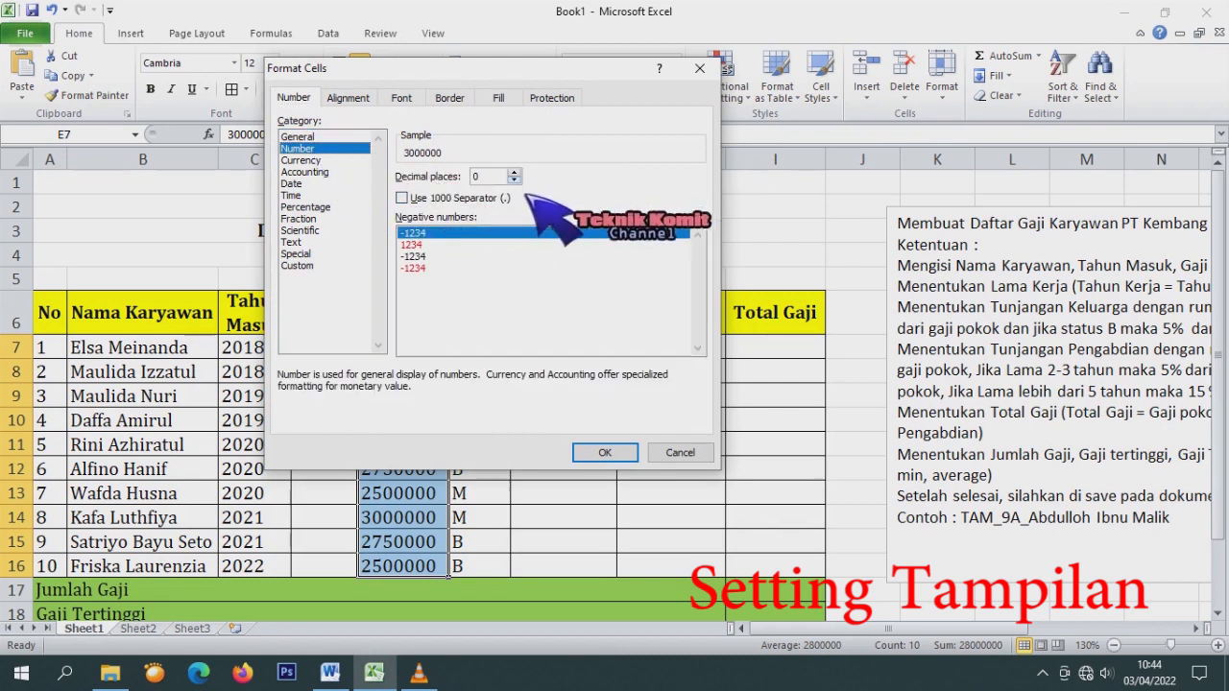
click(450, 245)
click(451, 233)
click(443, 199)
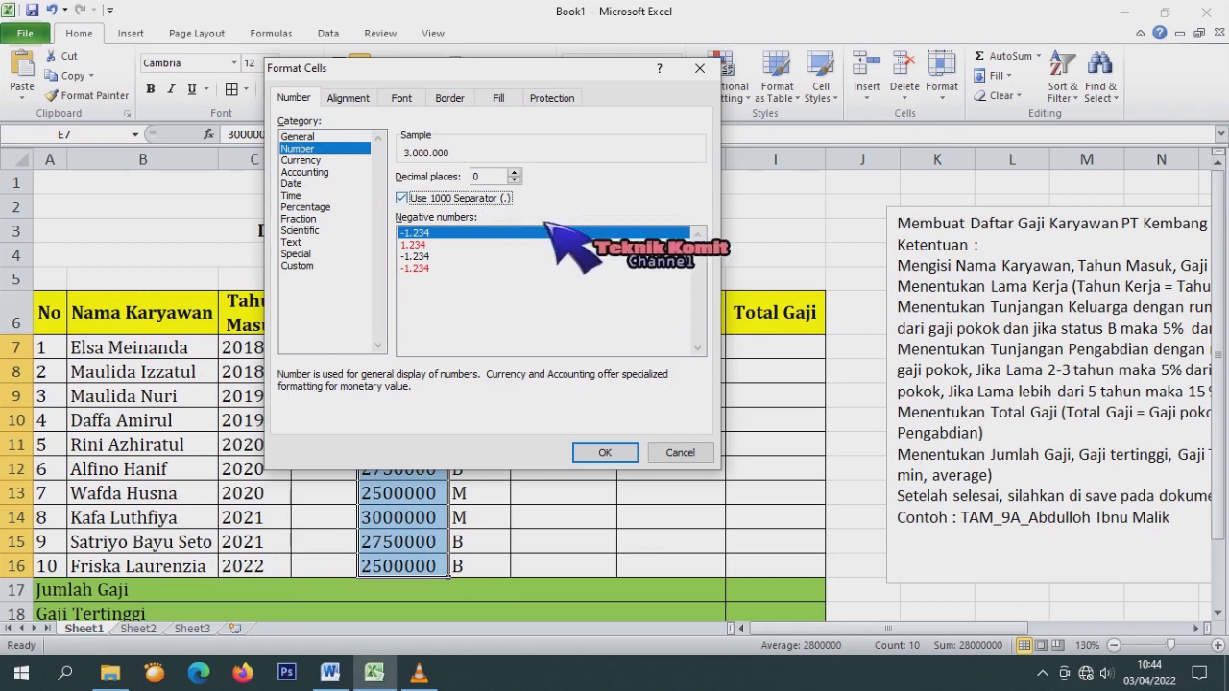
click(614, 453)
click(584, 418)
scroll(365, 389, down, 2)
scroll(401, 392, up, 2)
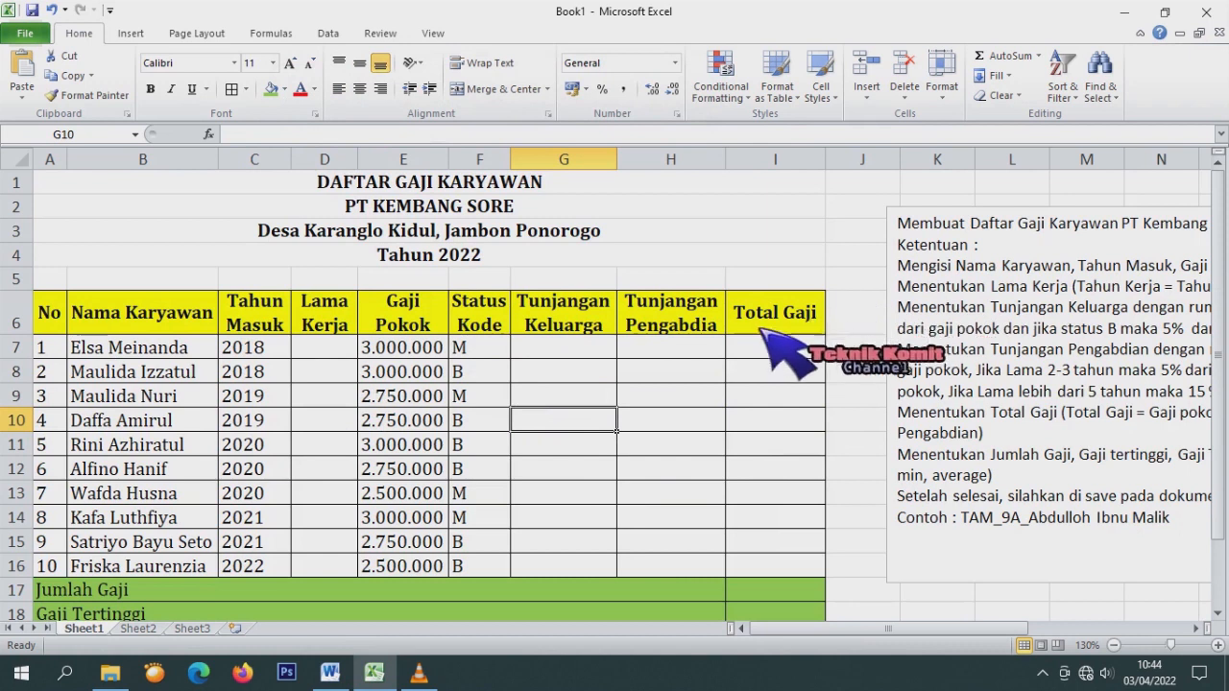
Enter =2022-C7 in D7 and fill it down to D16, giving 4 down to 0.
click(348, 356)
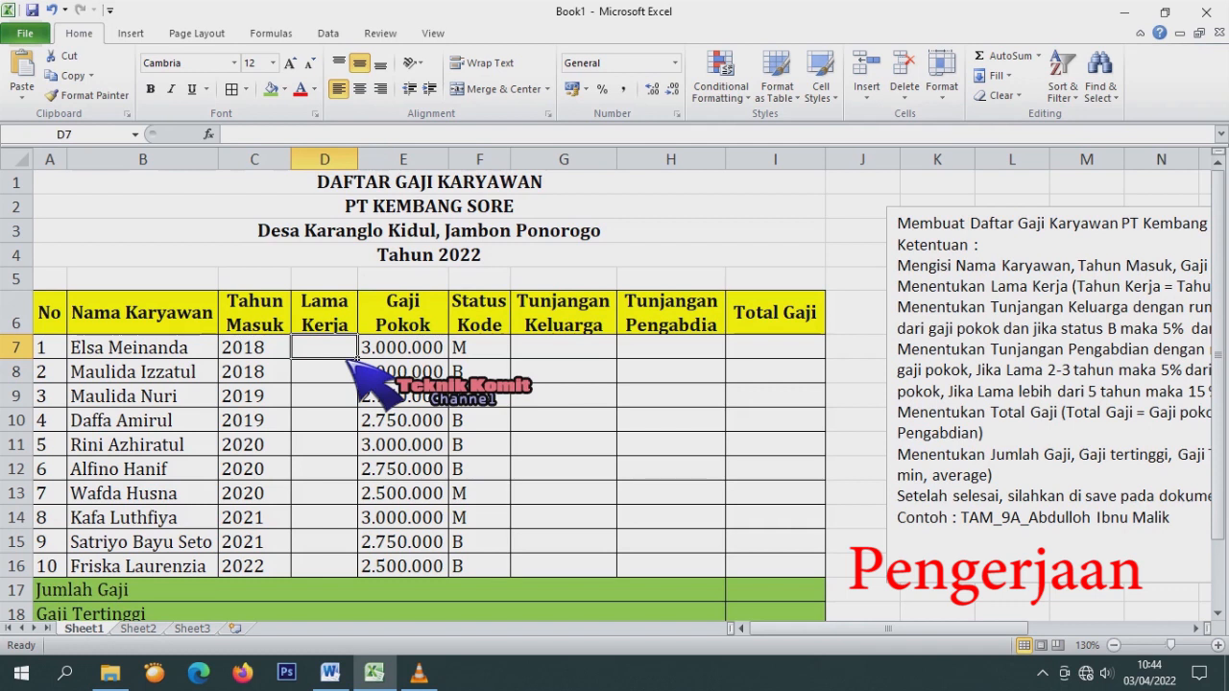
text(=2022-)
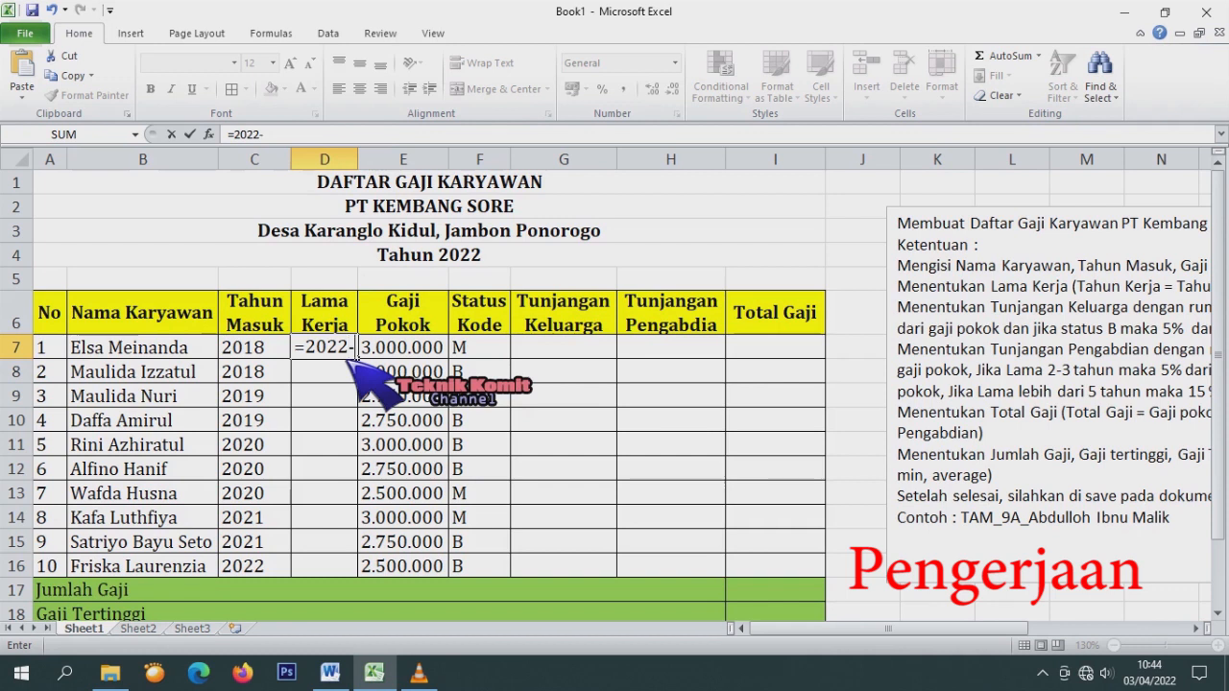
click(259, 352)
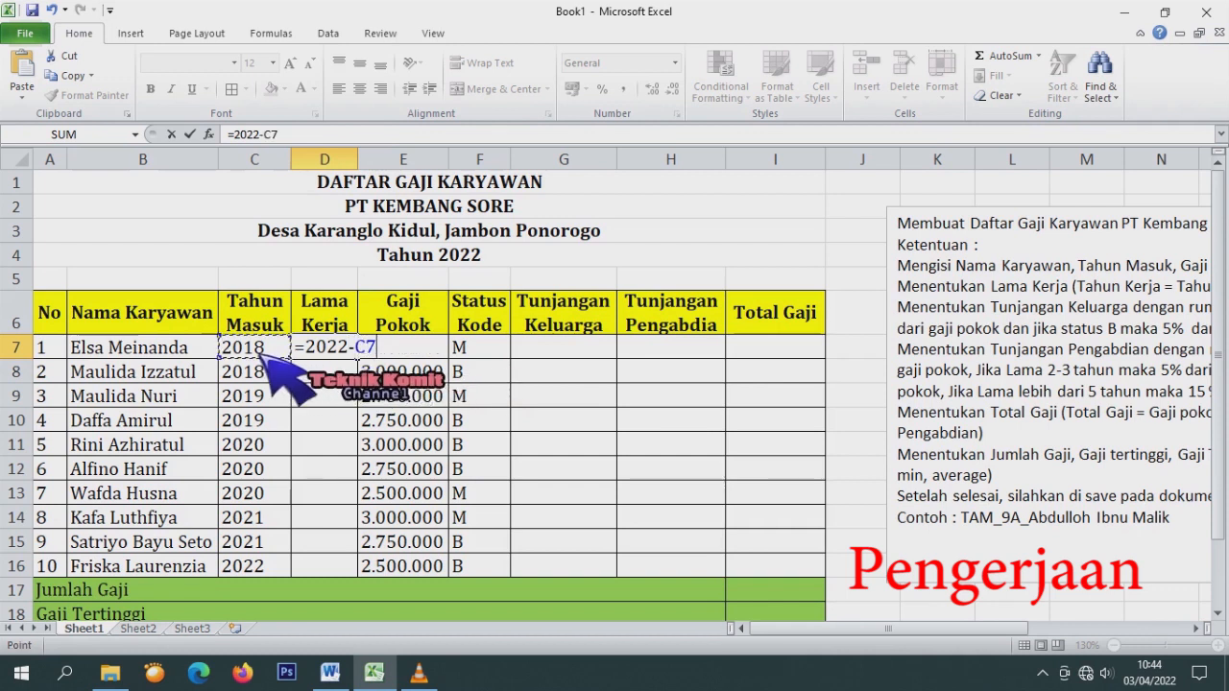
key(Return)
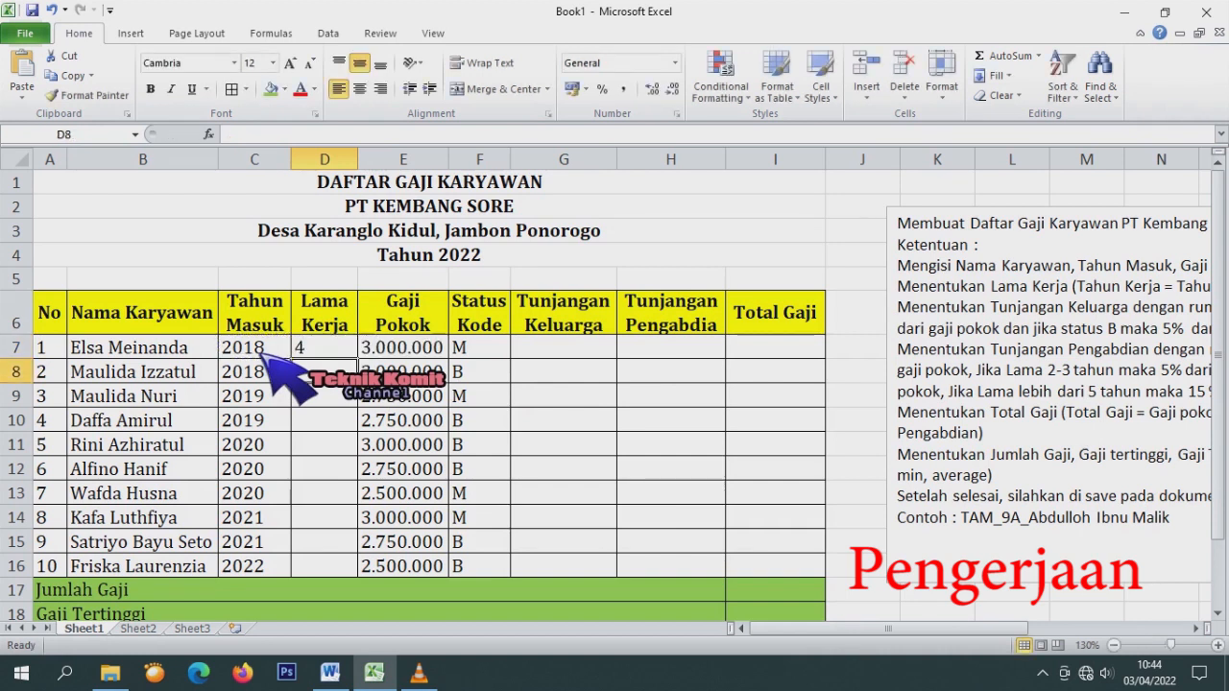
click(332, 347)
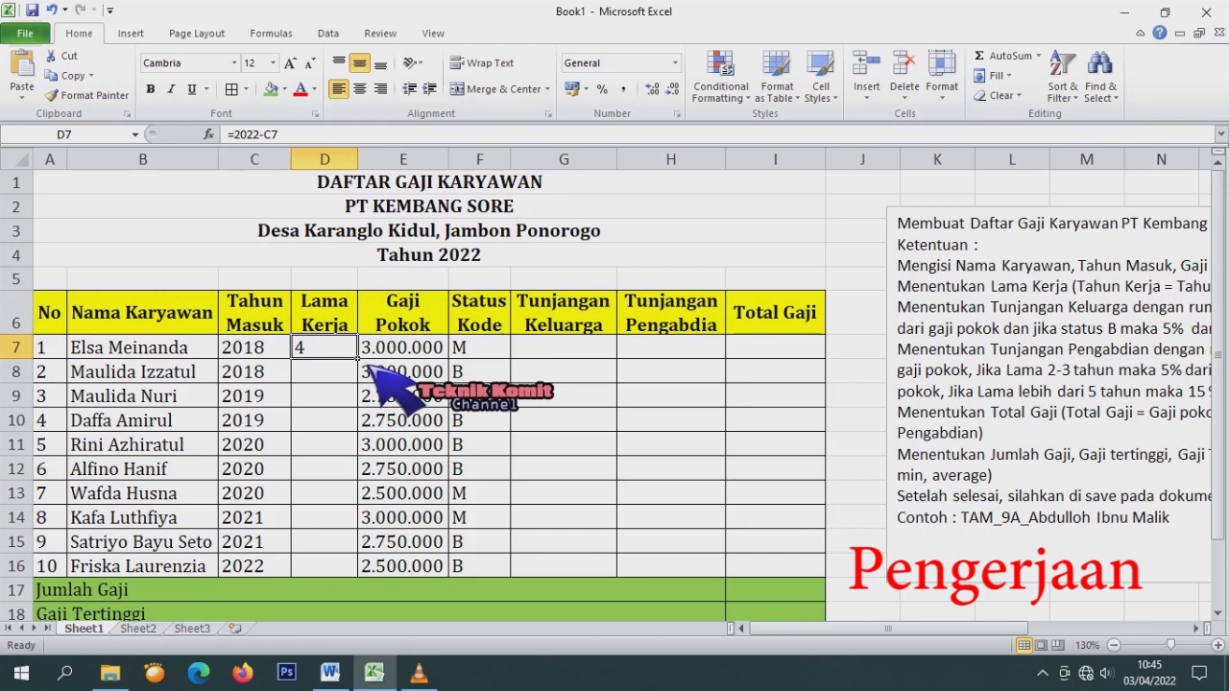
drag(364, 365, 399, 574)
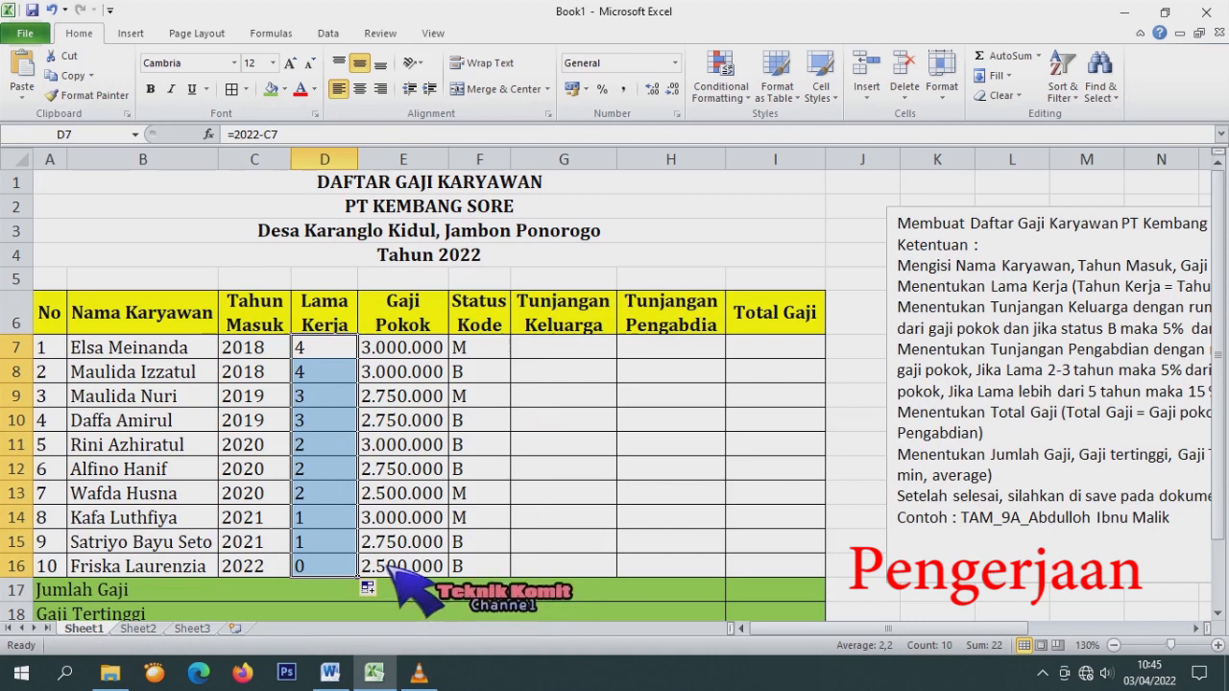
click(560, 348)
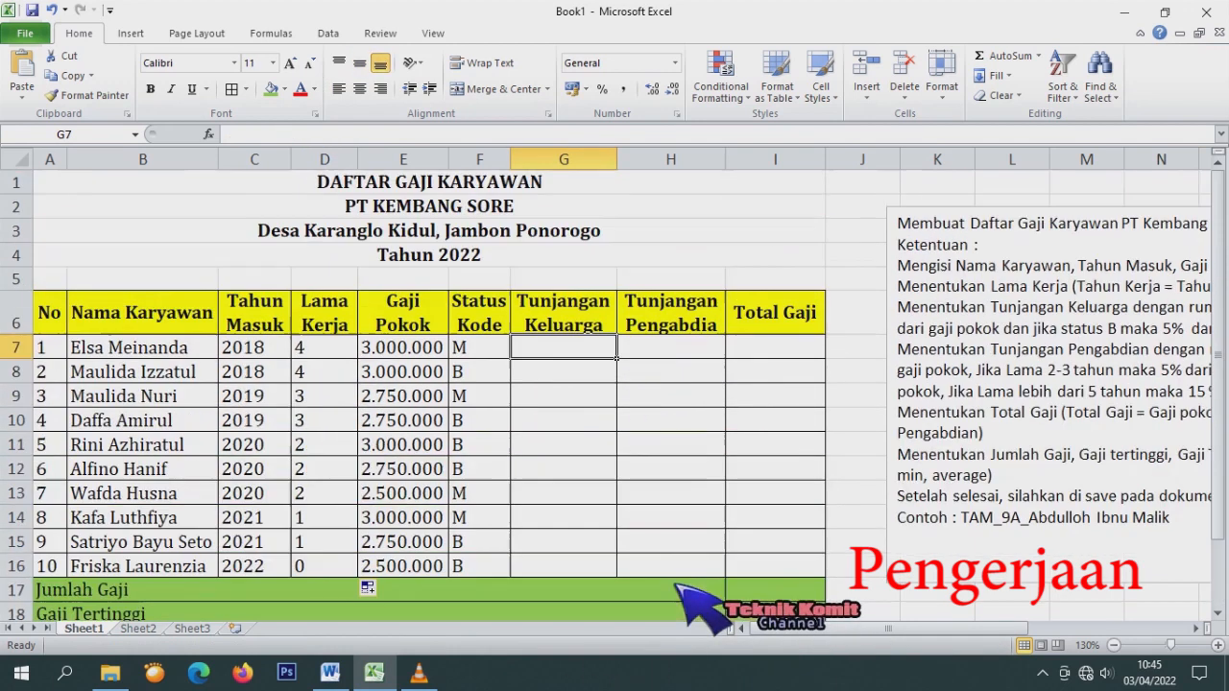
Highlight the Tunjangan Keluarga rule in the text box, then zoom out to 89%.
drag(893, 629, 954, 629)
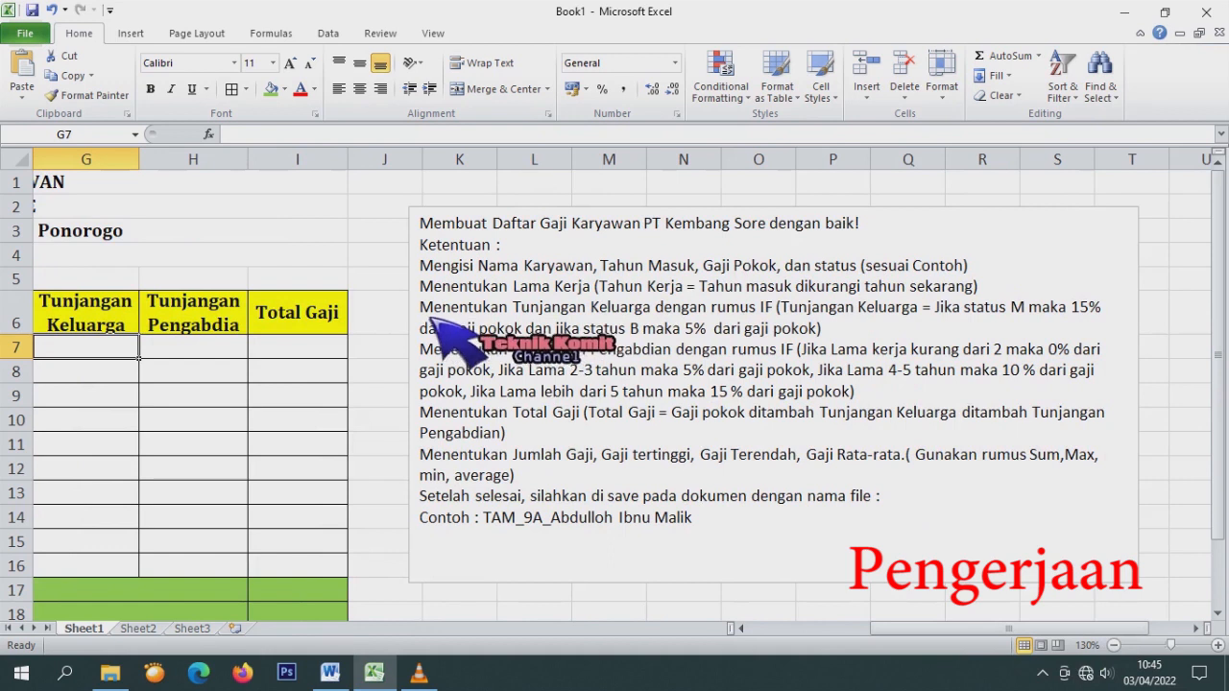
drag(423, 307, 892, 323)
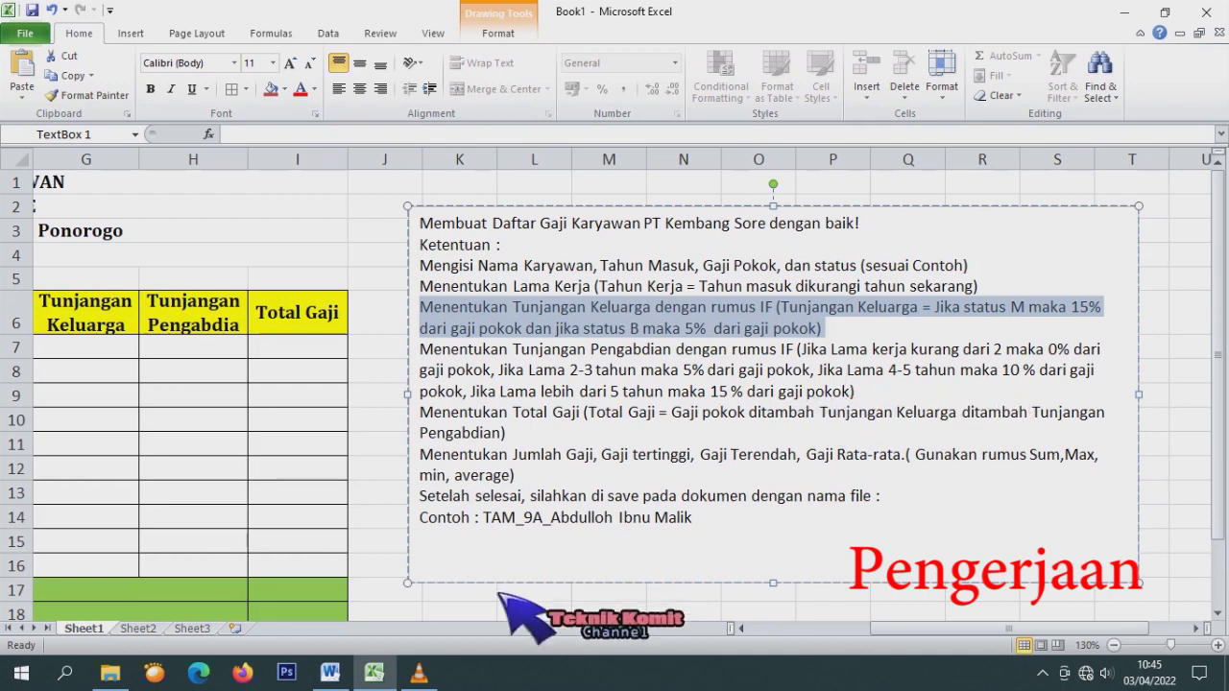
drag(1008, 629, 927, 629)
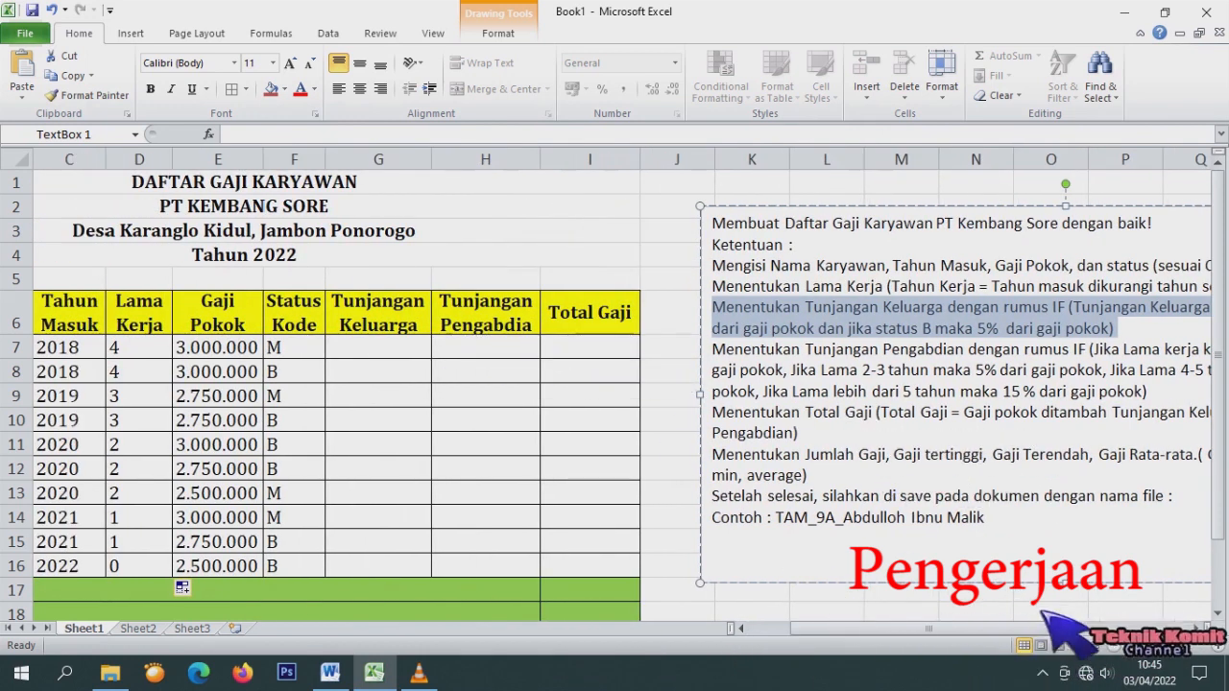
drag(1171, 647, 1160, 645)
Start G7's formula with =IF(F7="M";15%*E7; for status M employees.
click(390, 291)
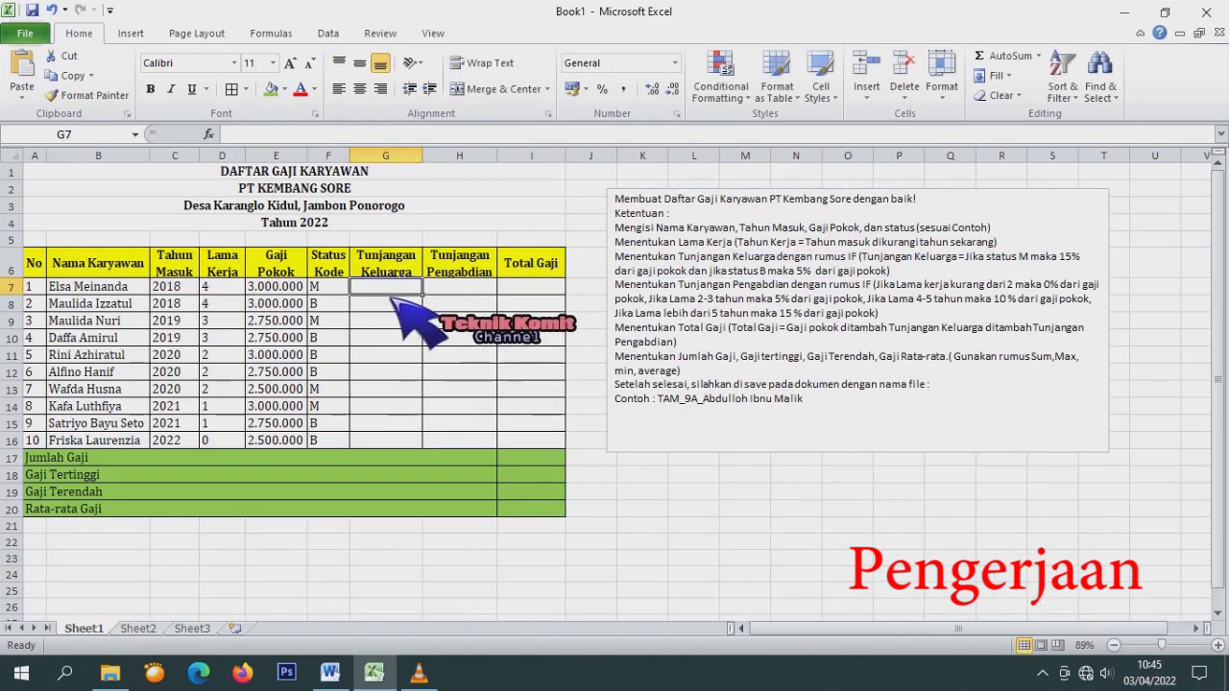
text(=)
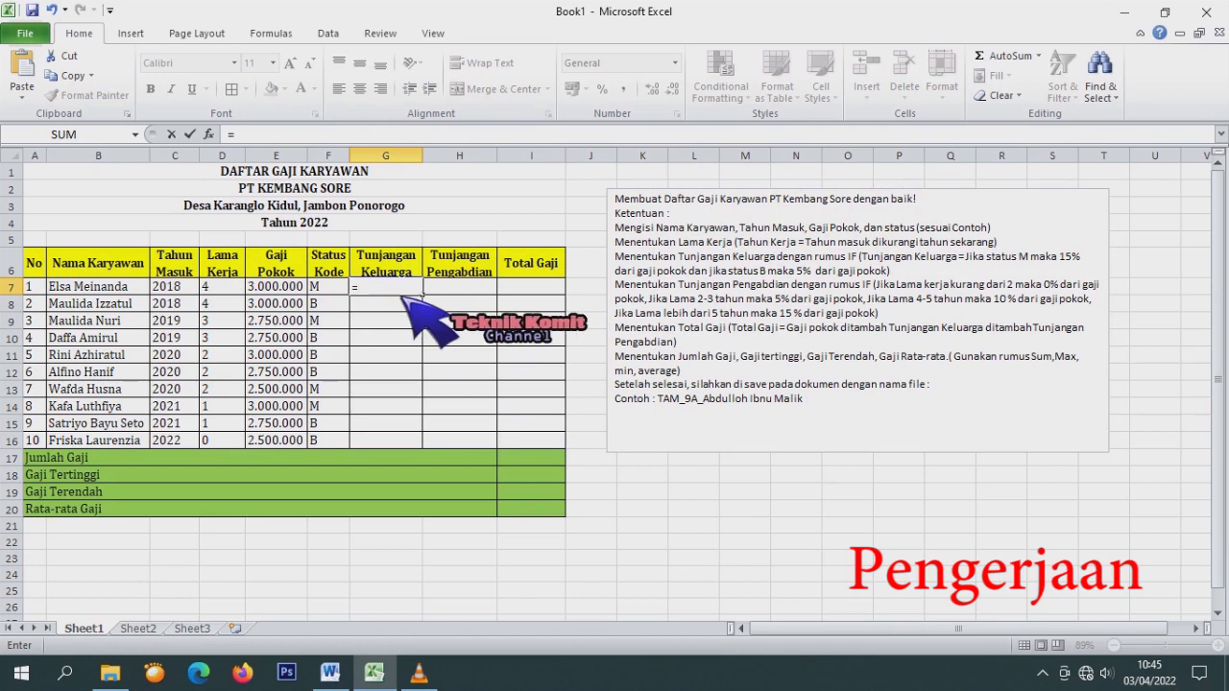
text(I)
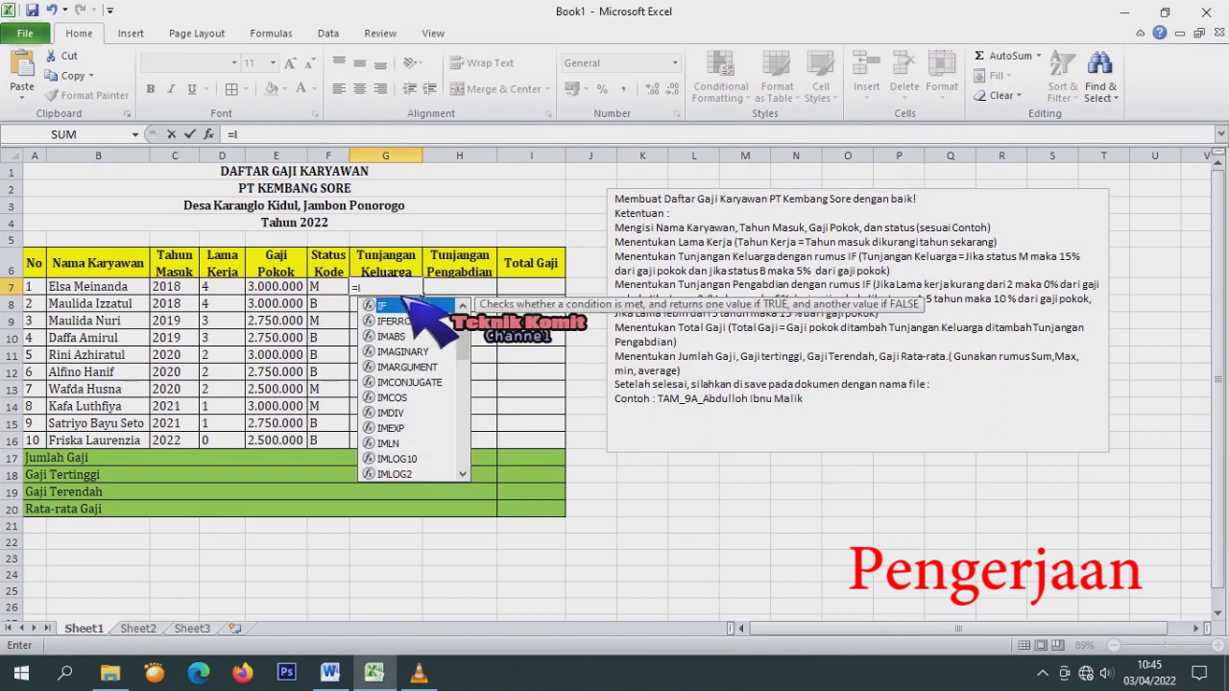
text(F()
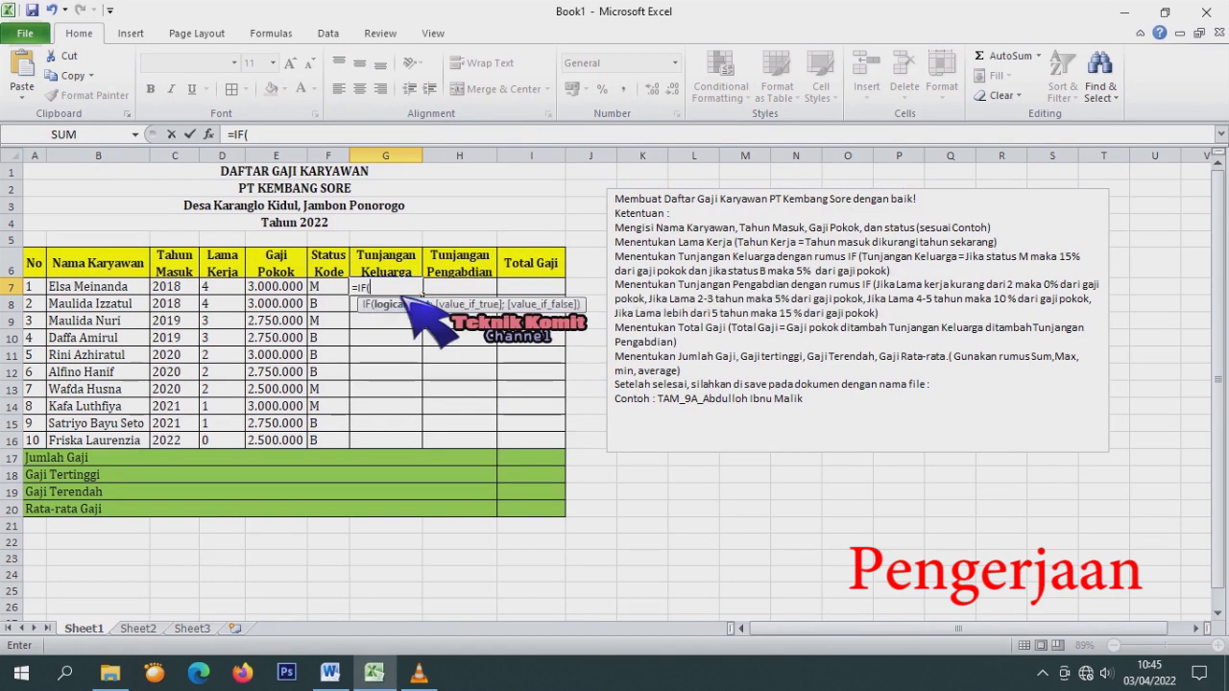
click(331, 288)
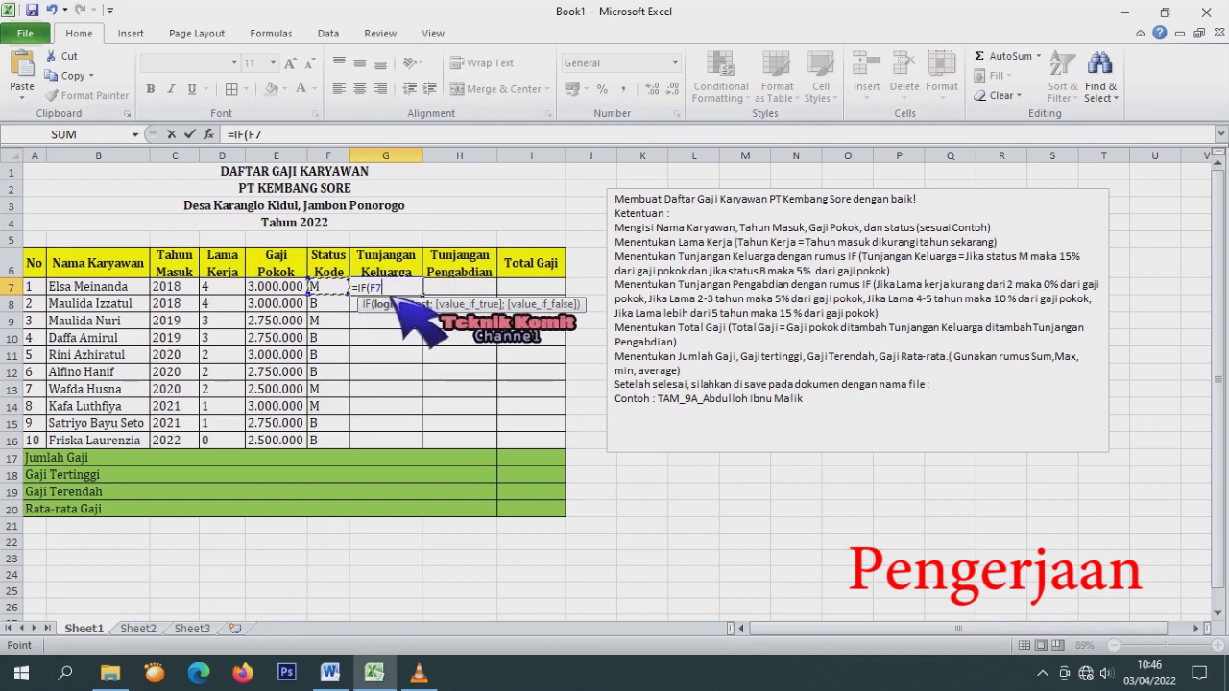
text(=)
text("M";)
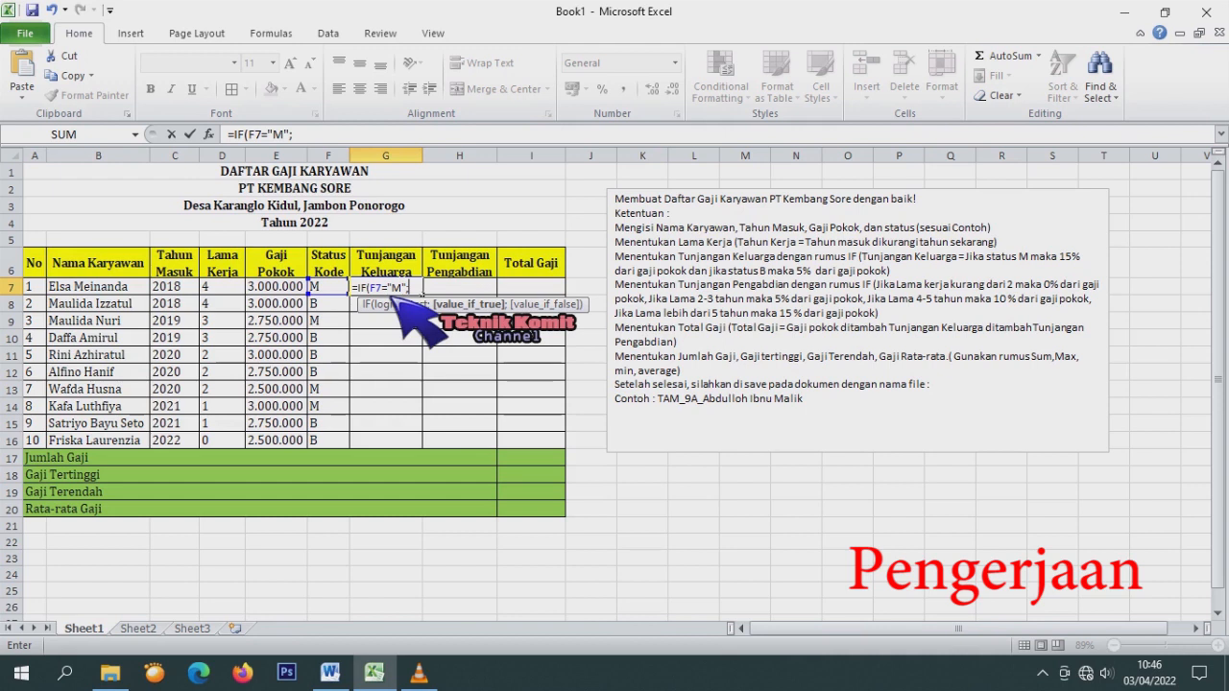
text(15%)
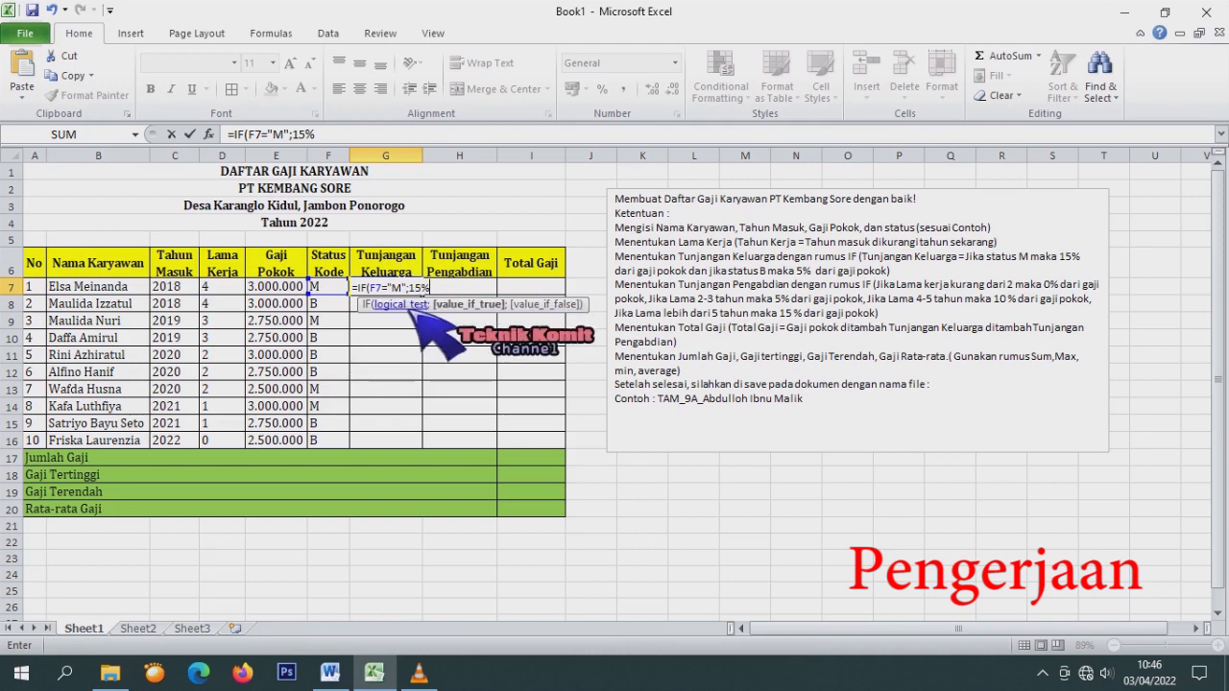
text(*)
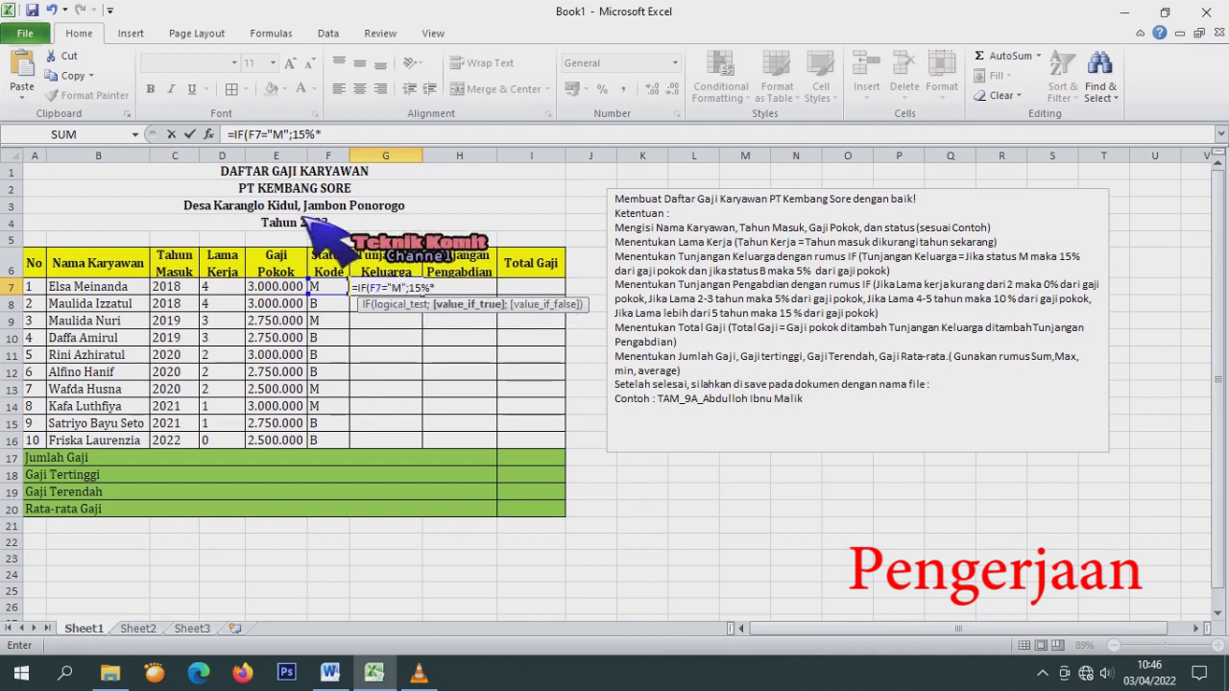
click(280, 287)
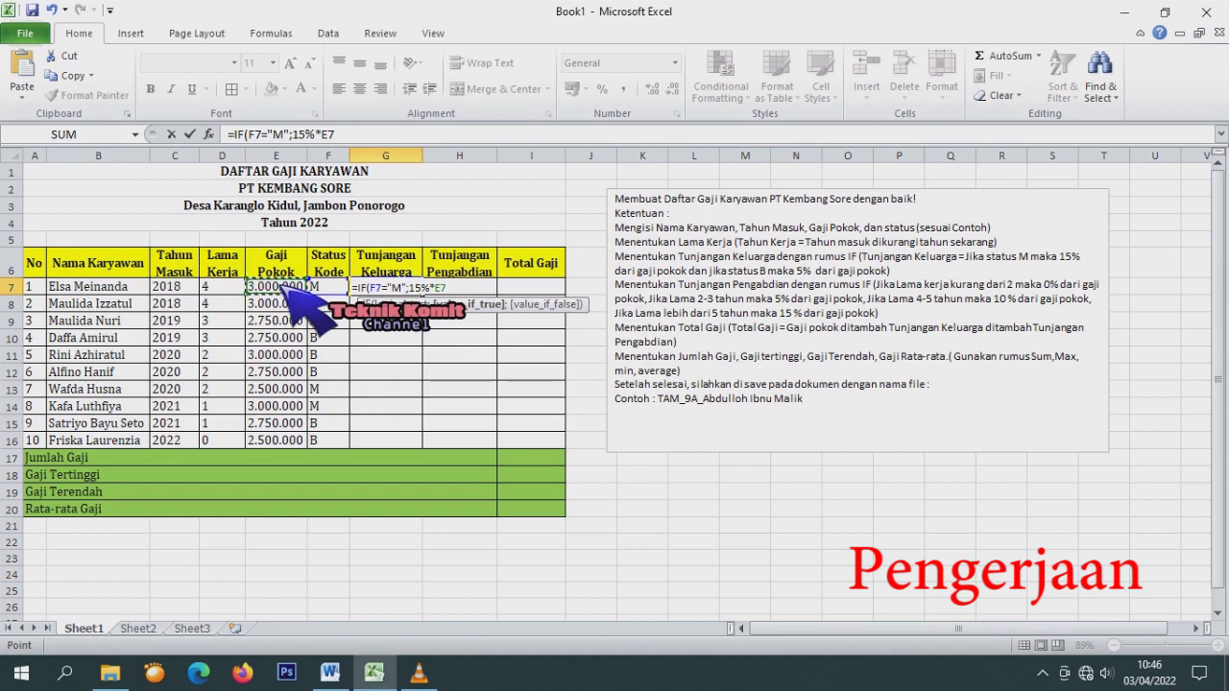
text(;)
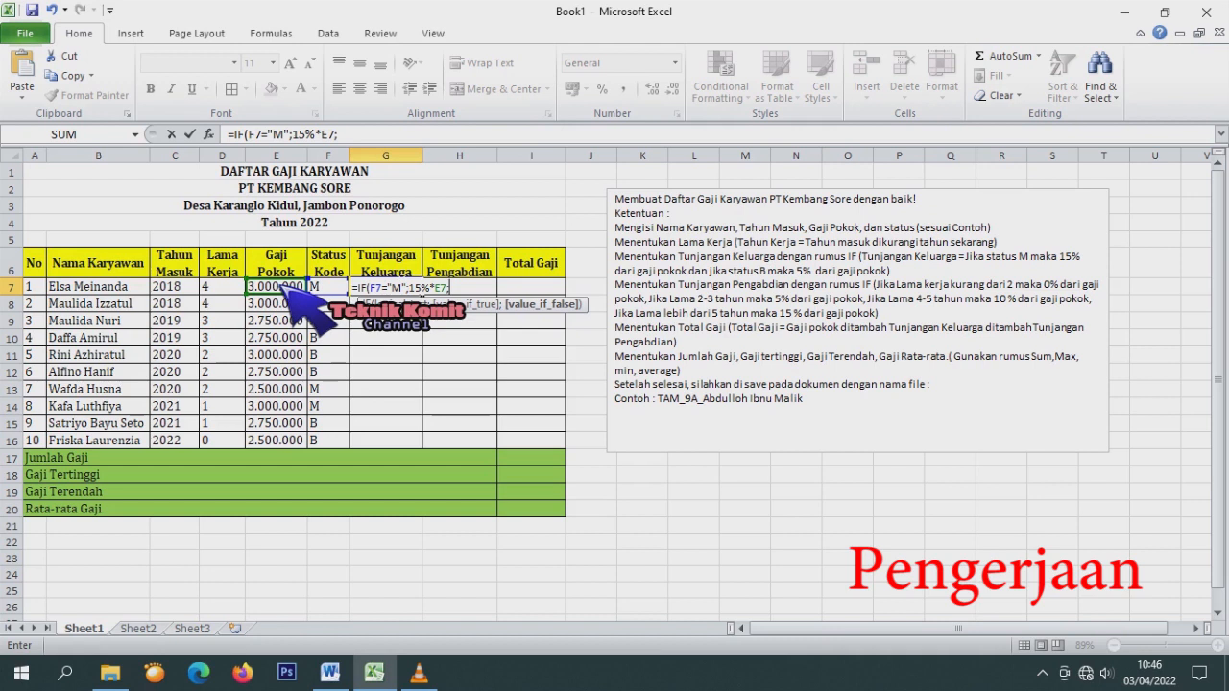
Add the nested IF(F7="B";5%*E7)) and confirm, giving 450000.
text(if)
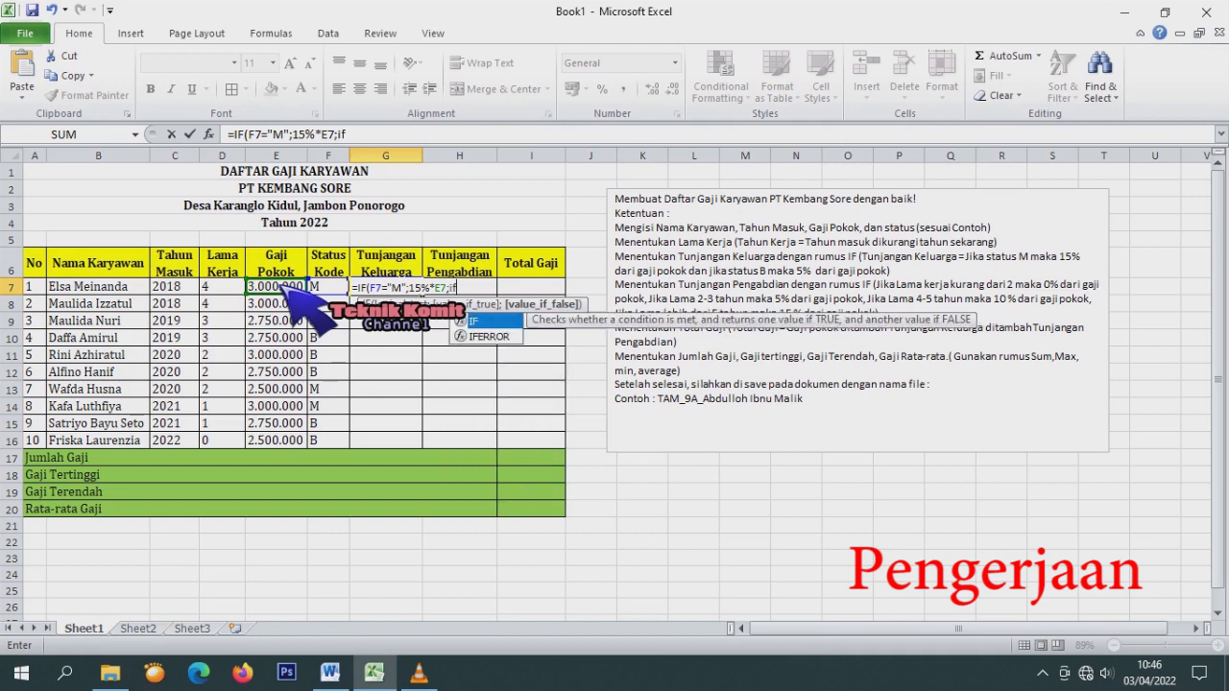
text(()
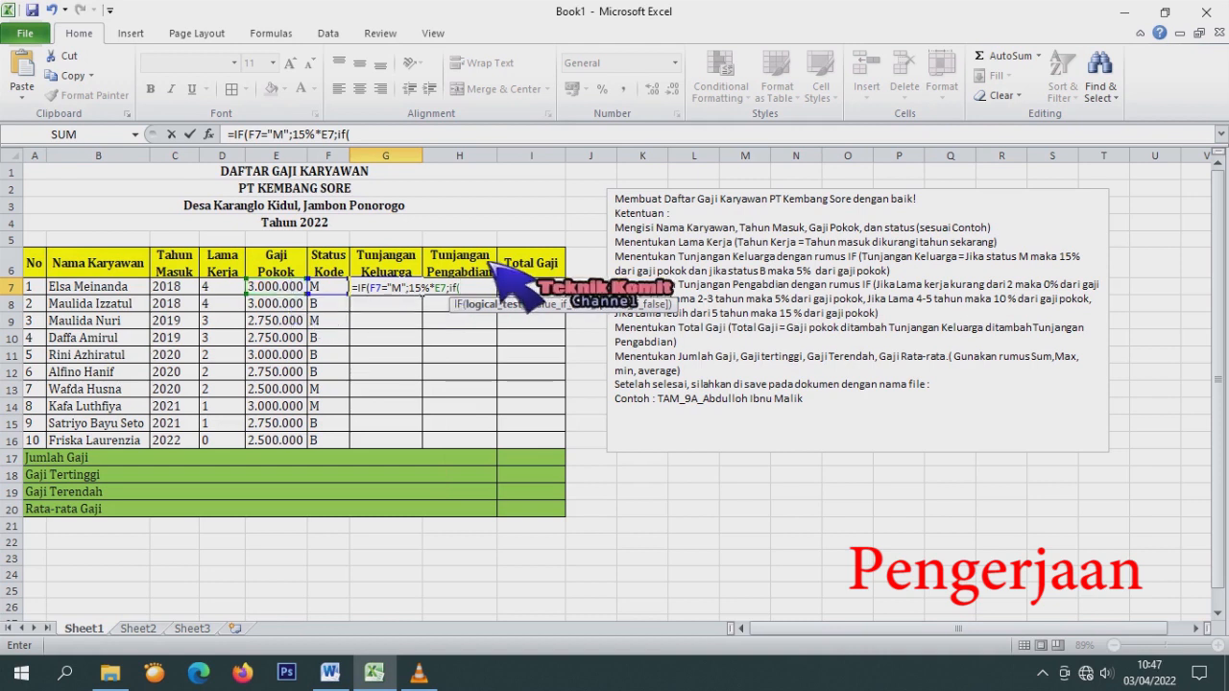
click(336, 288)
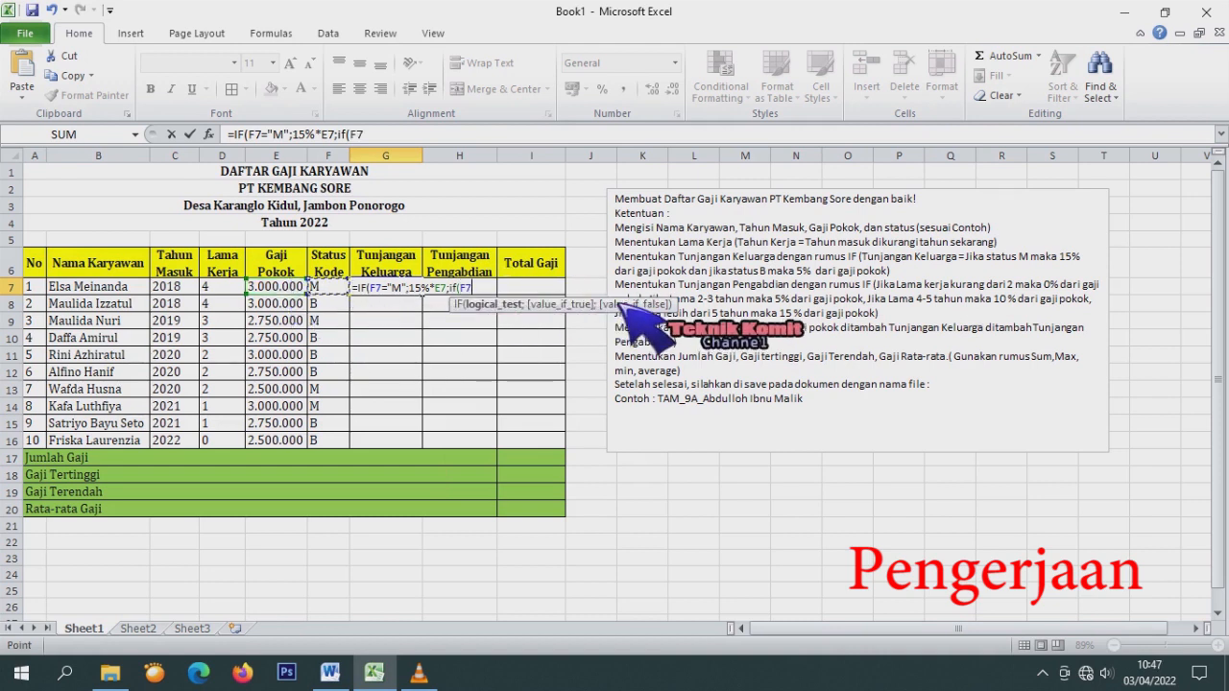
text(="B";)
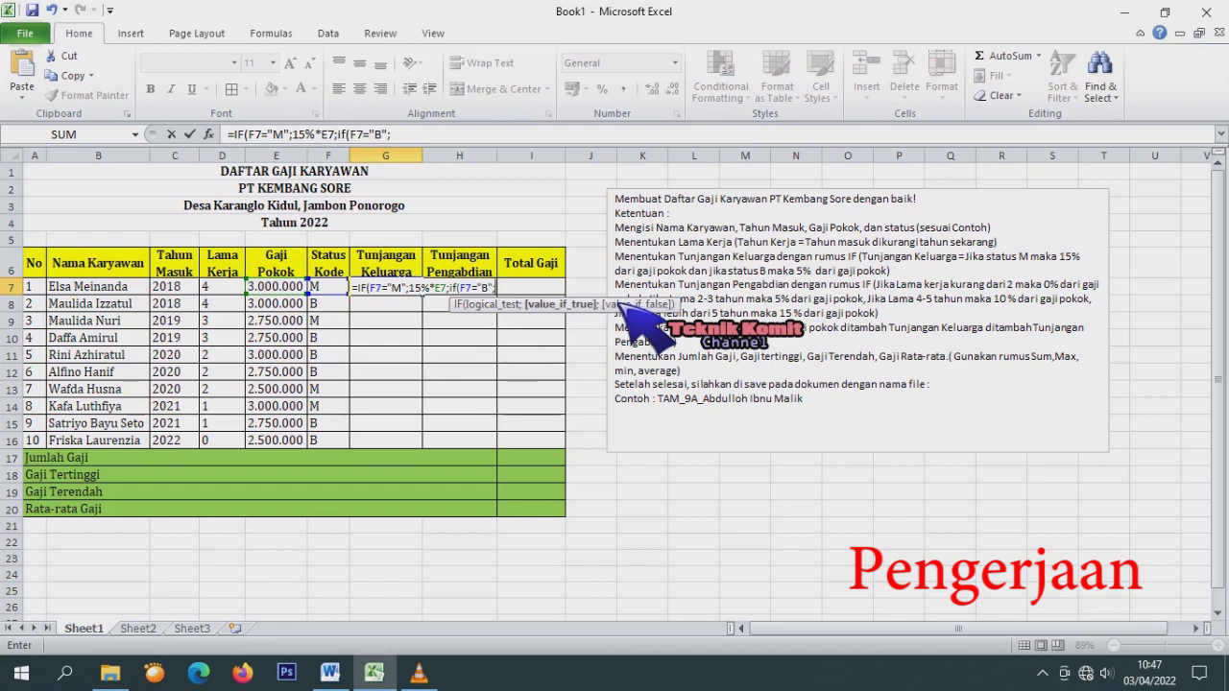
text(5%*)
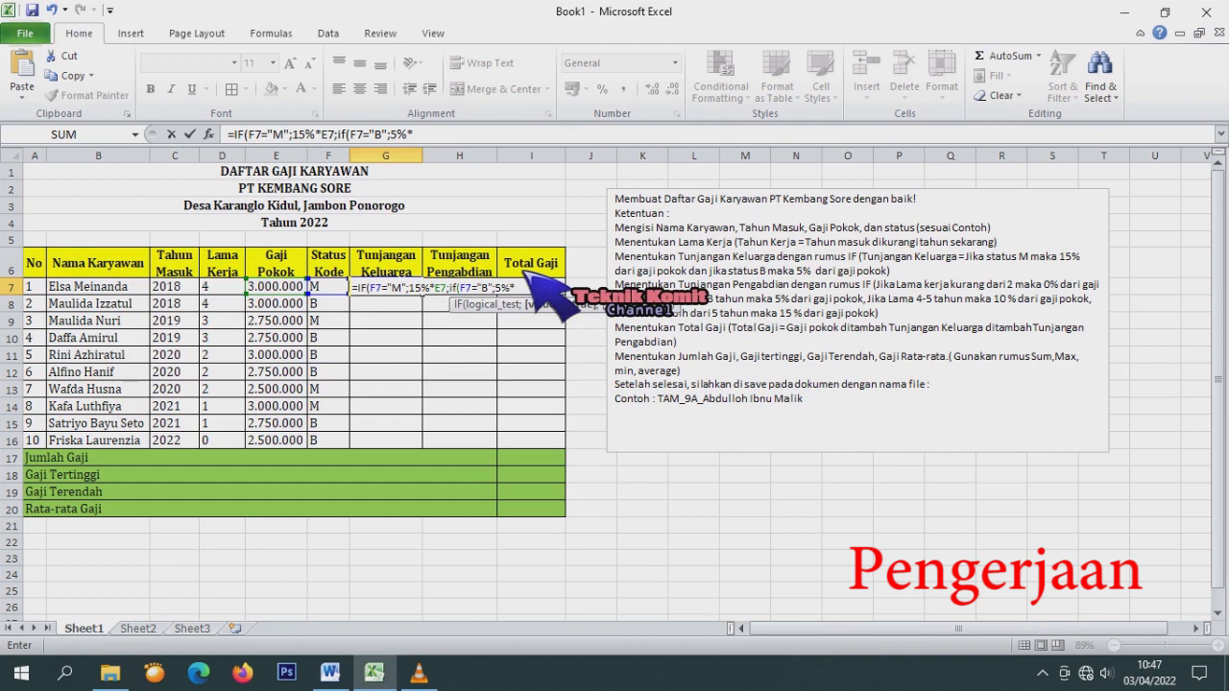
click(300, 290)
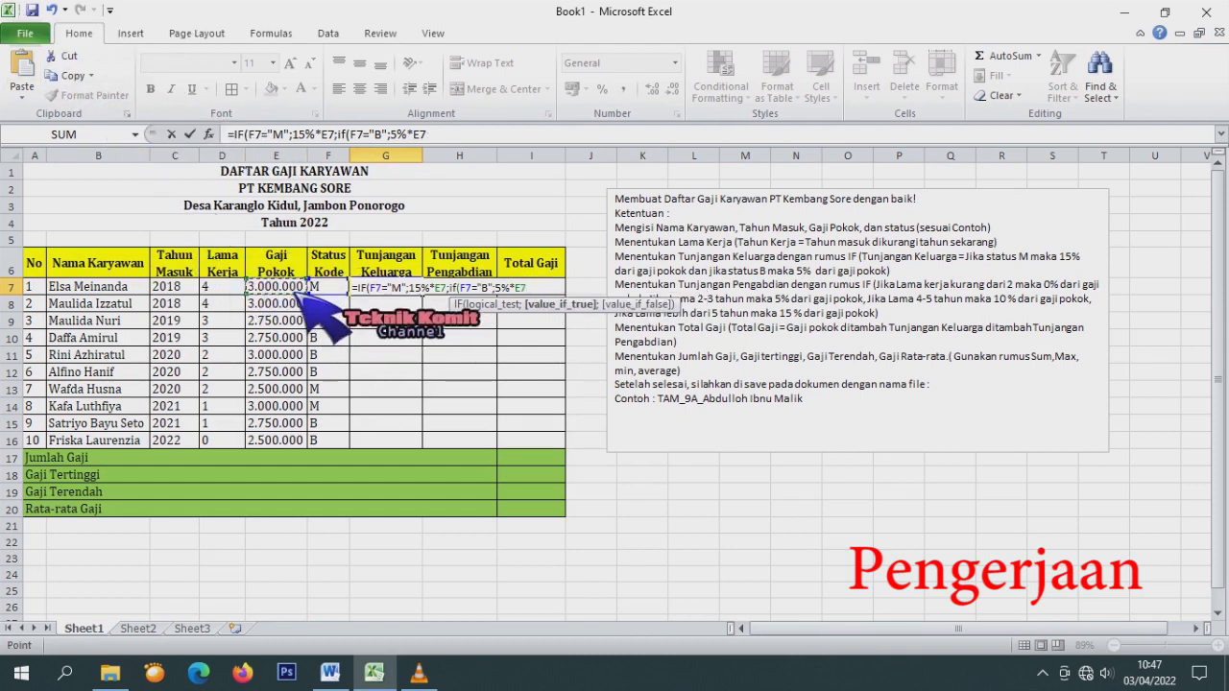
text()))
key(Return)
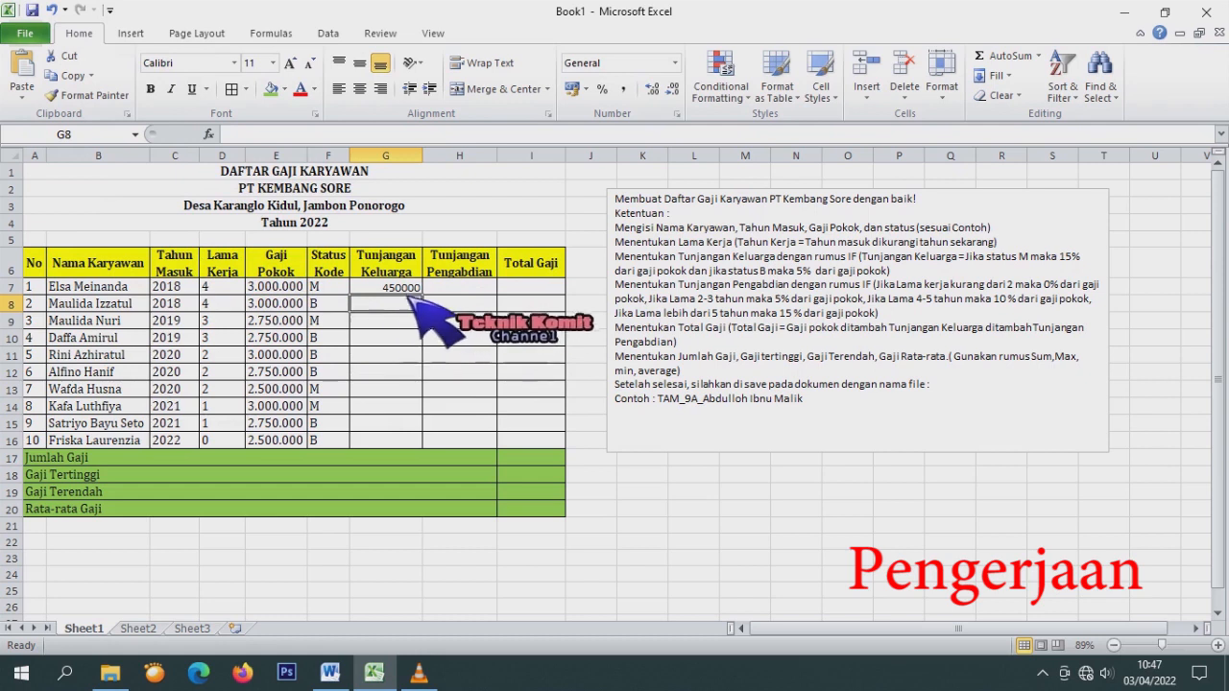
Copy G7's formula down to G16 and format G7:G16 as Number with thousand separators.
key(Up)
drag(437, 302, 452, 458)
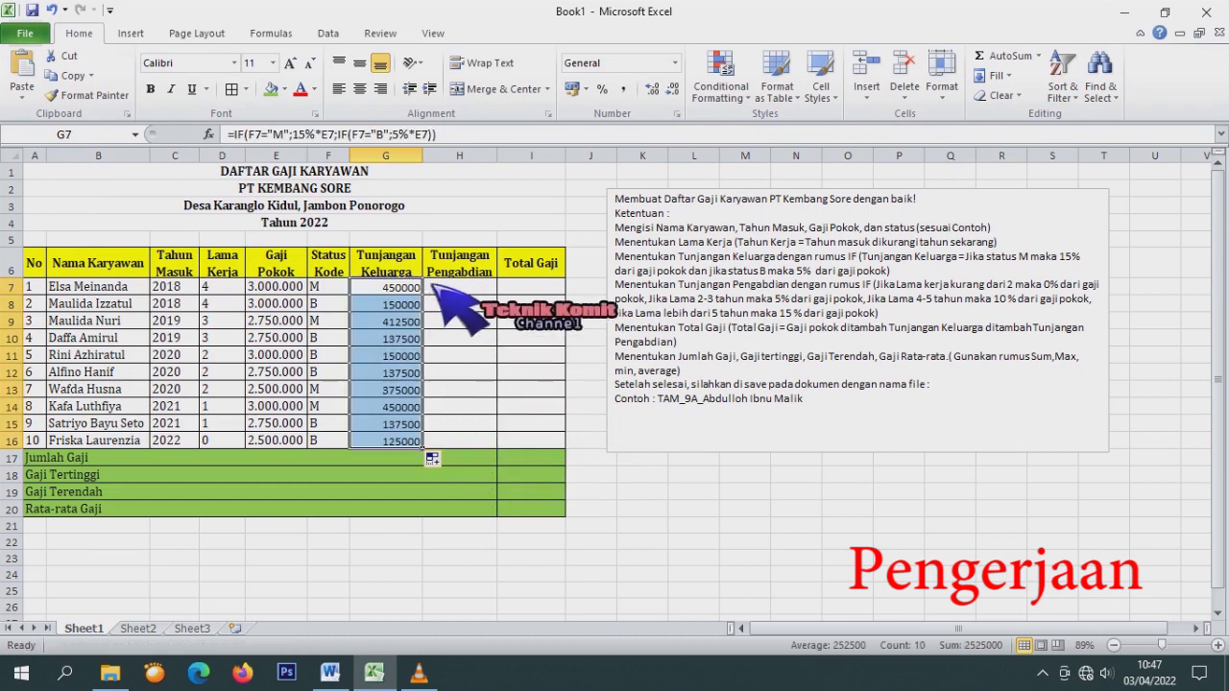
right_click(386, 325)
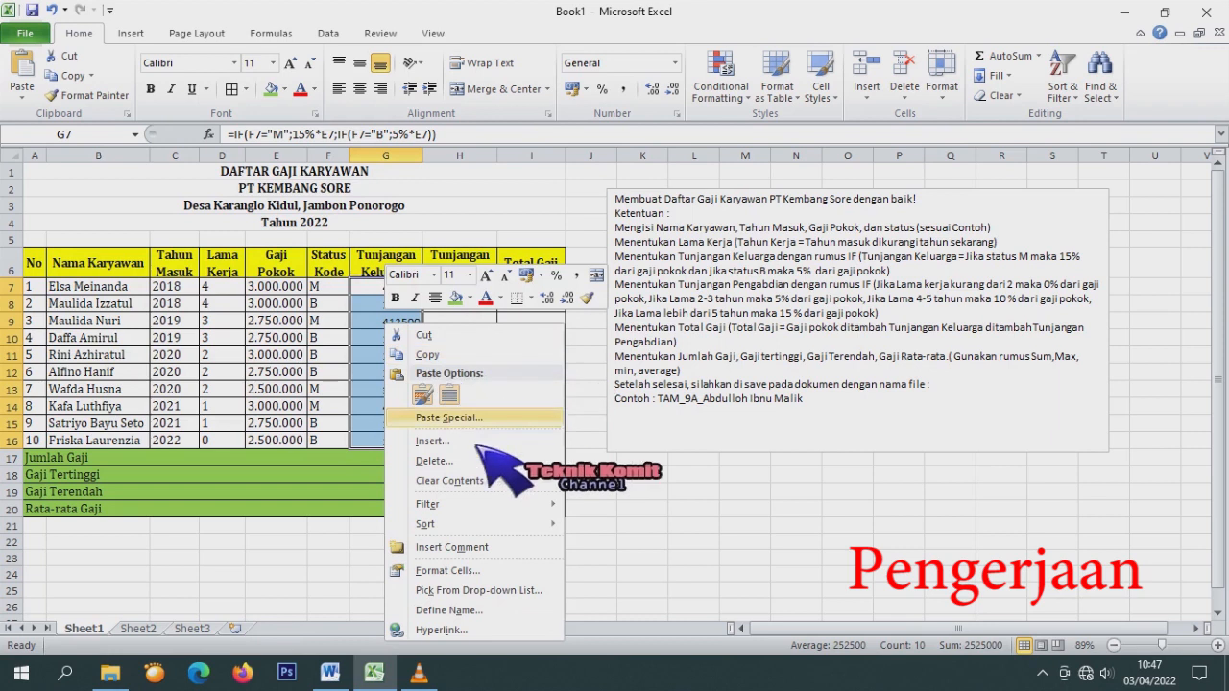
click(448, 570)
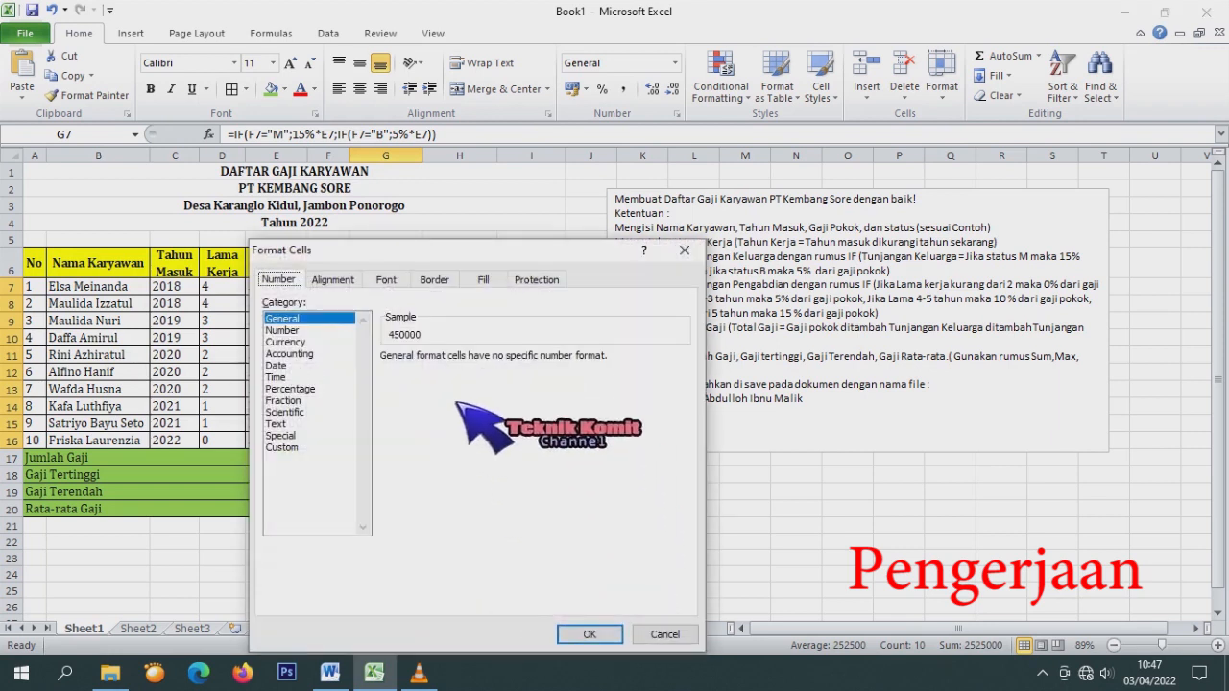
click(282, 329)
click(447, 382)
click(602, 635)
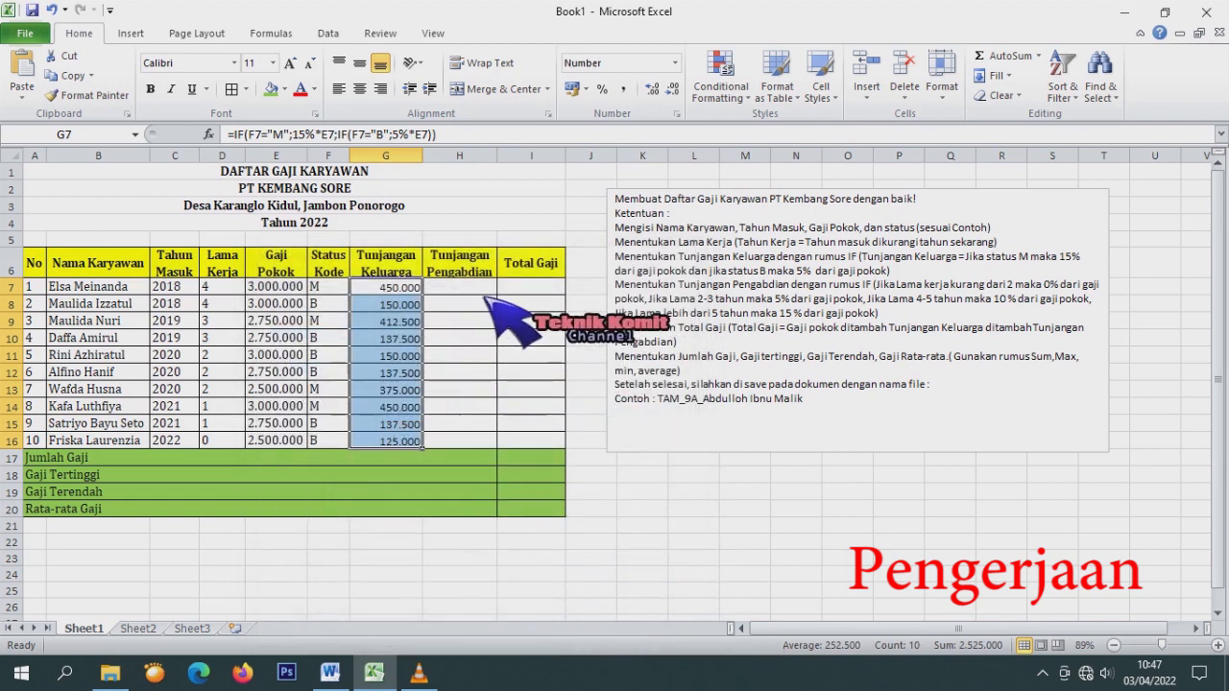
click(484, 292)
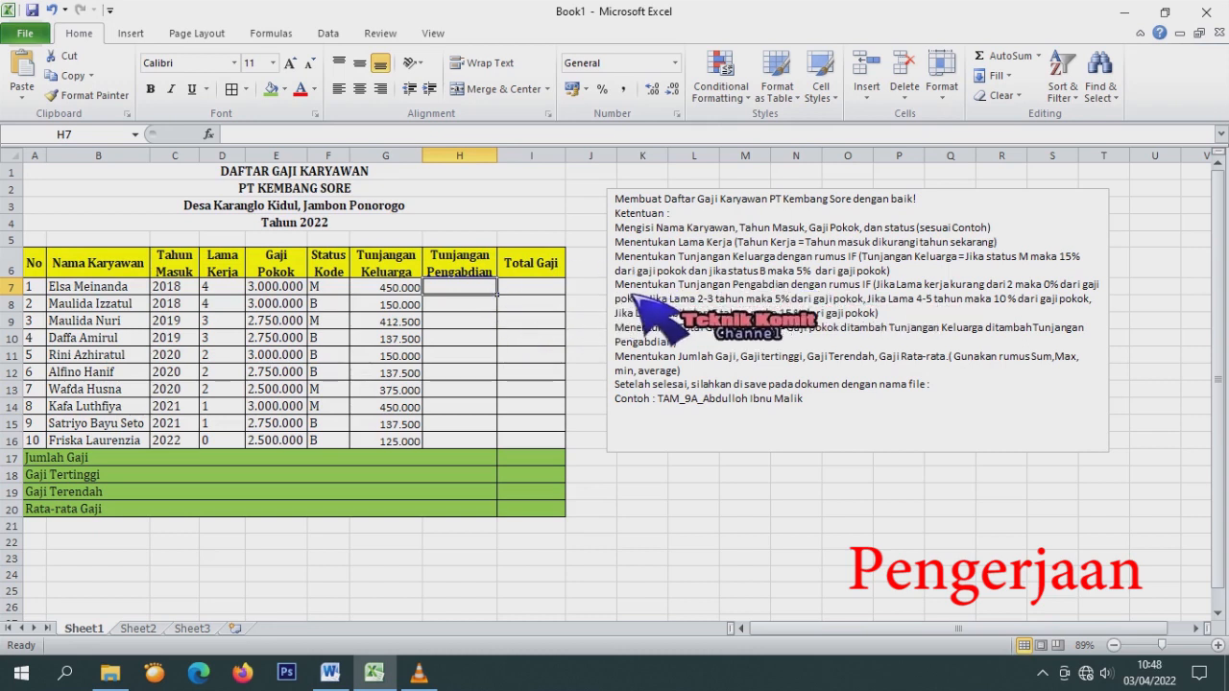
drag(616, 287, 903, 319)
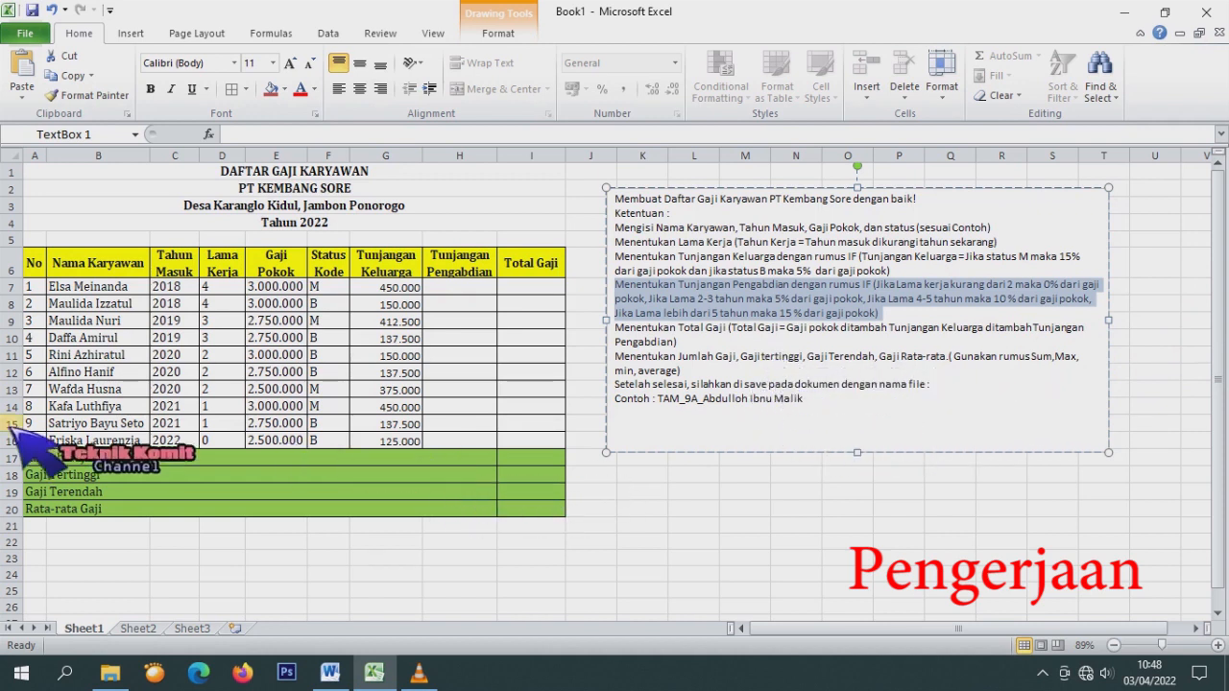
click(447, 293)
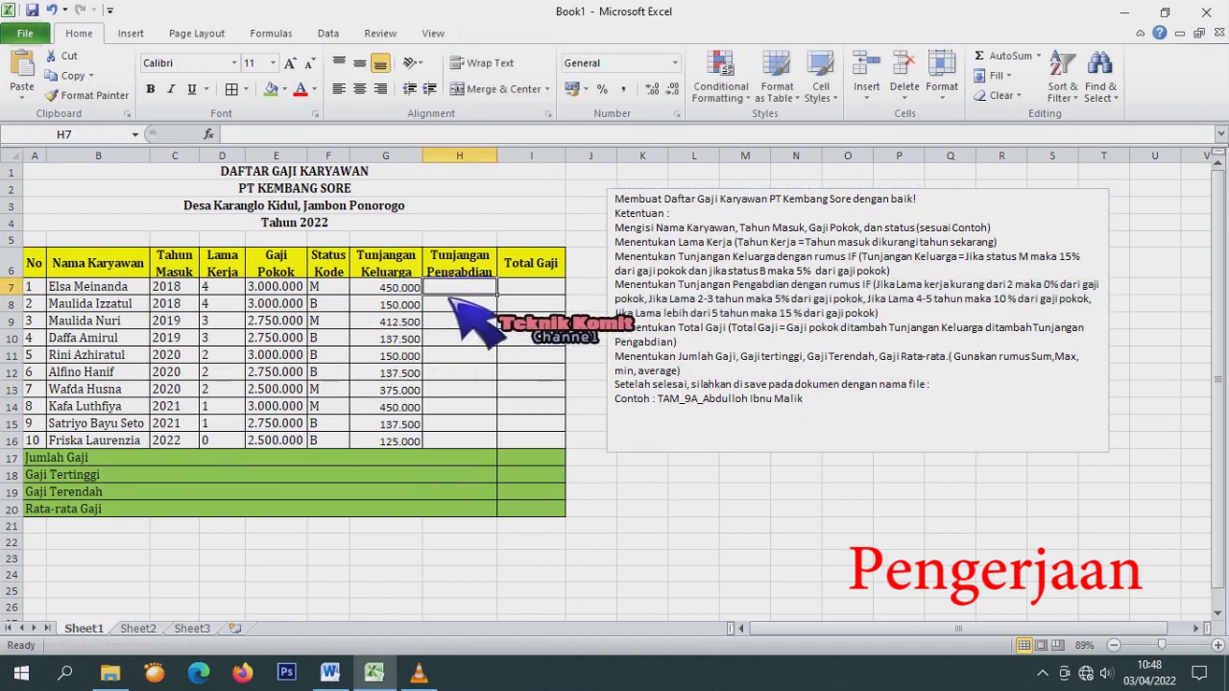
In H7, type =if(D7<2;0%*E7;if(d7, fixing stray characters along the way.
text(=)
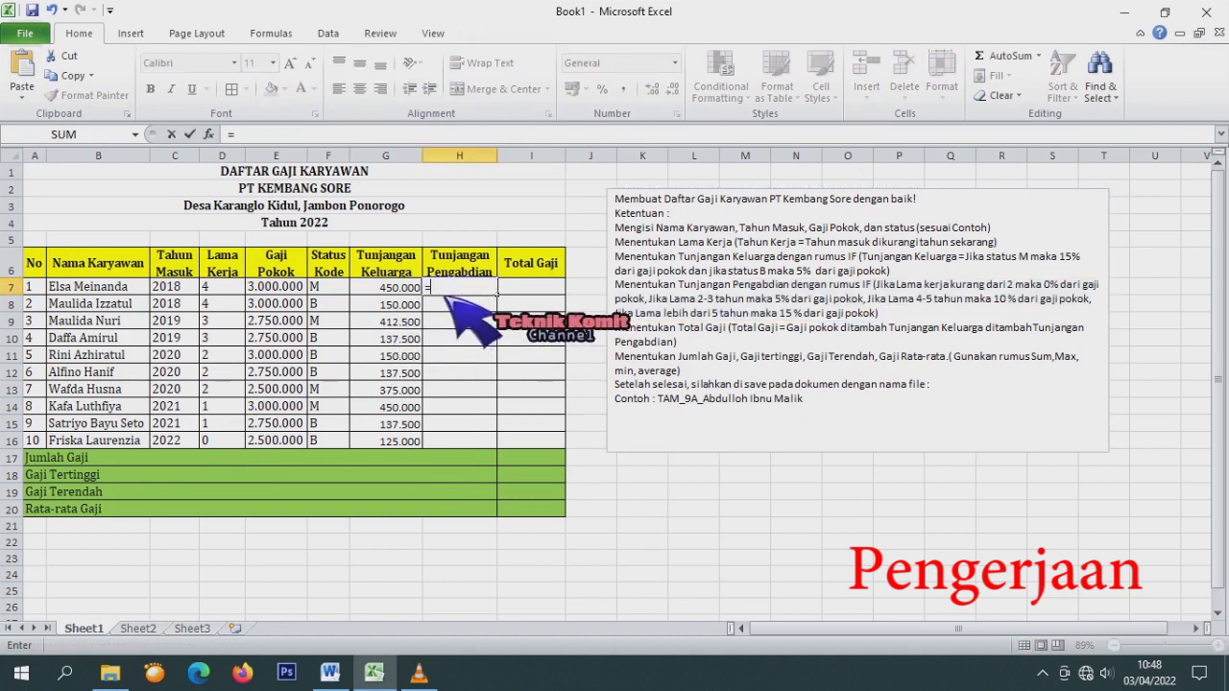
text(if)
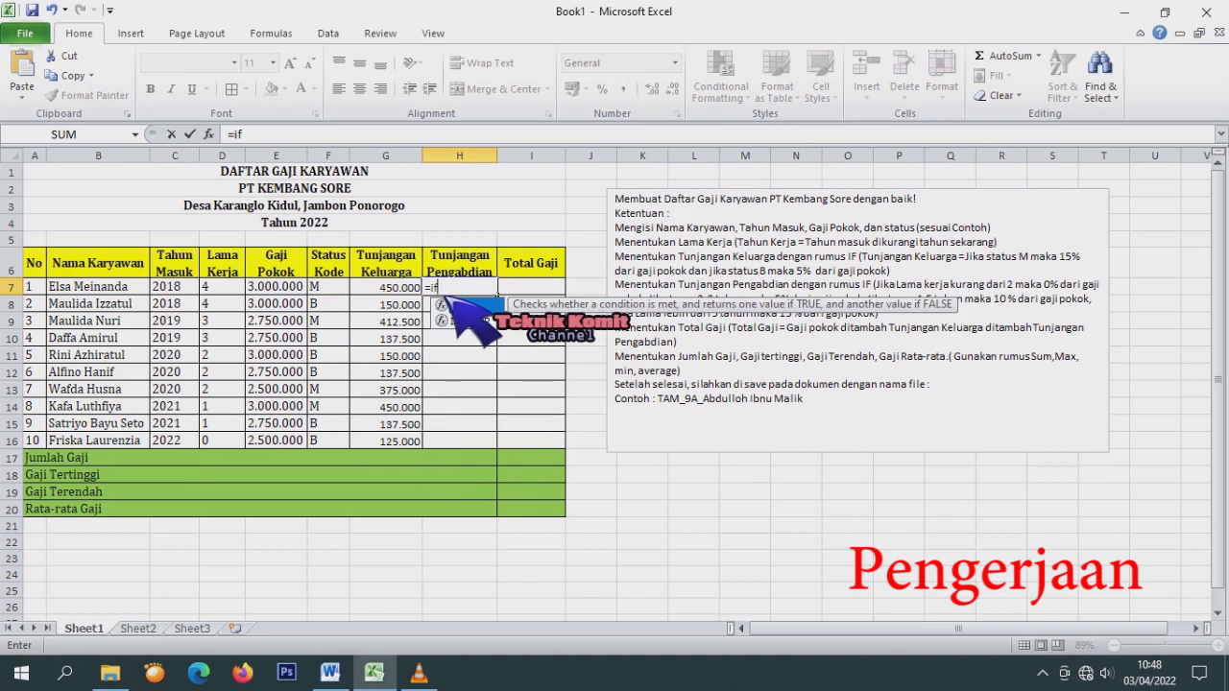
text(()
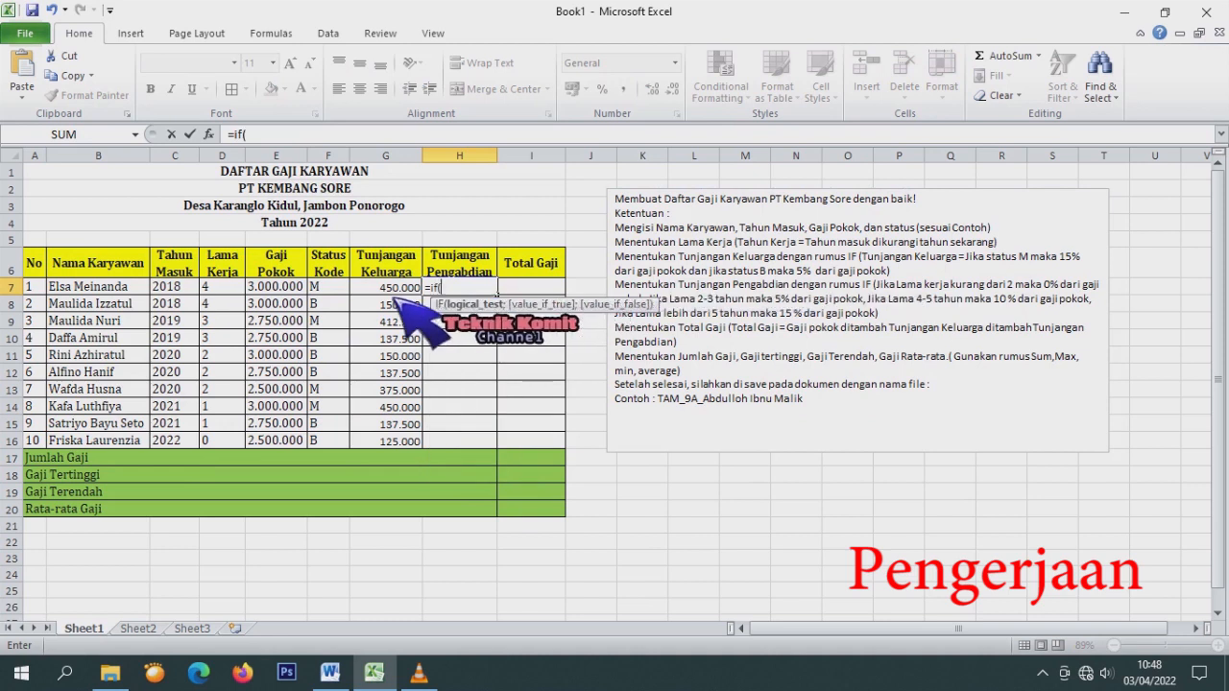
click(232, 290)
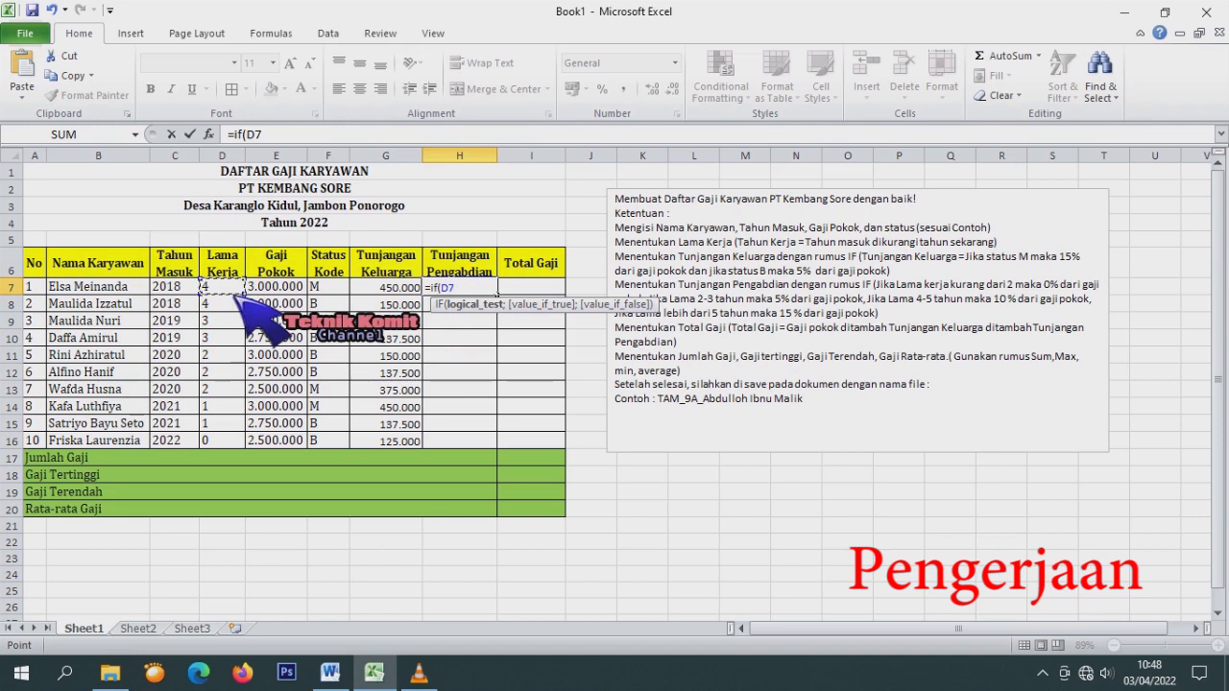
text(=)
key(BackSpace)
text(,)
key(BackSpace)
text(<2;)
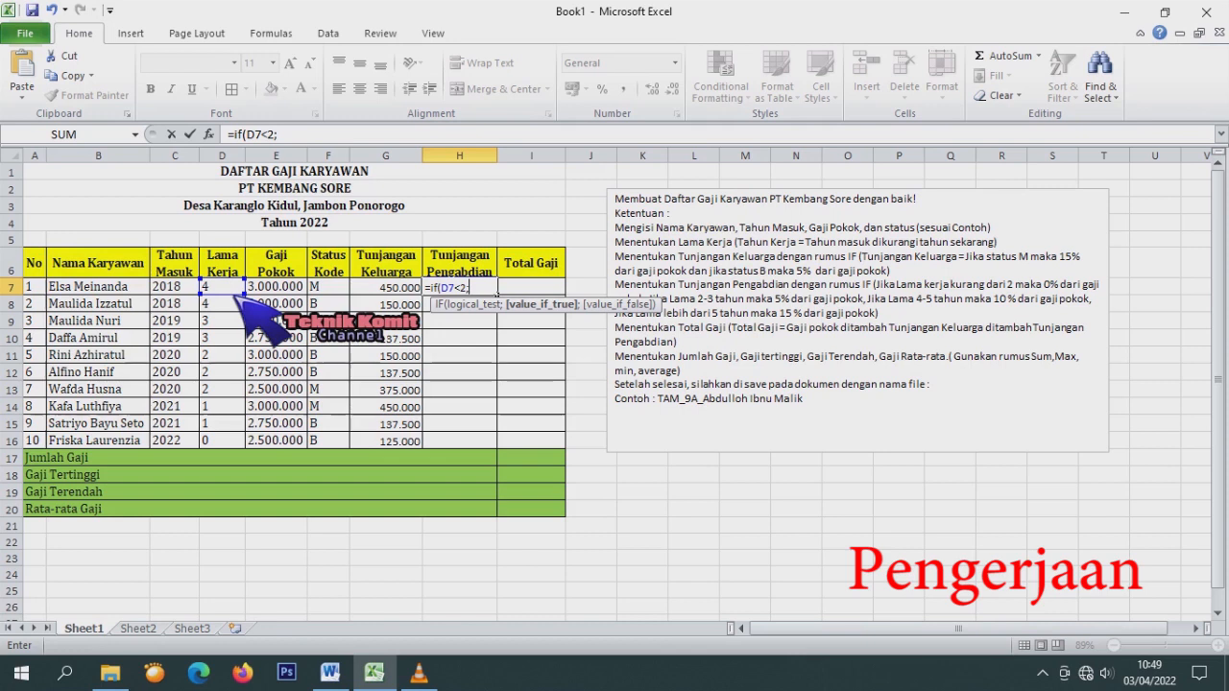
text(0%)
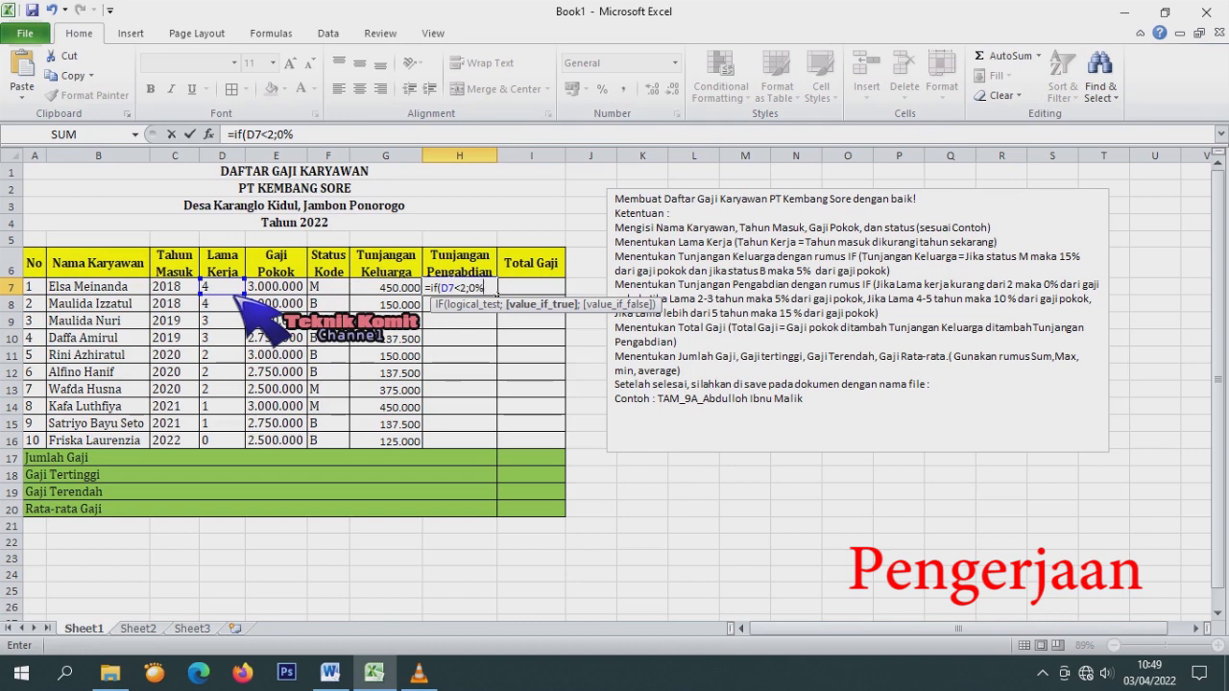
text(*)
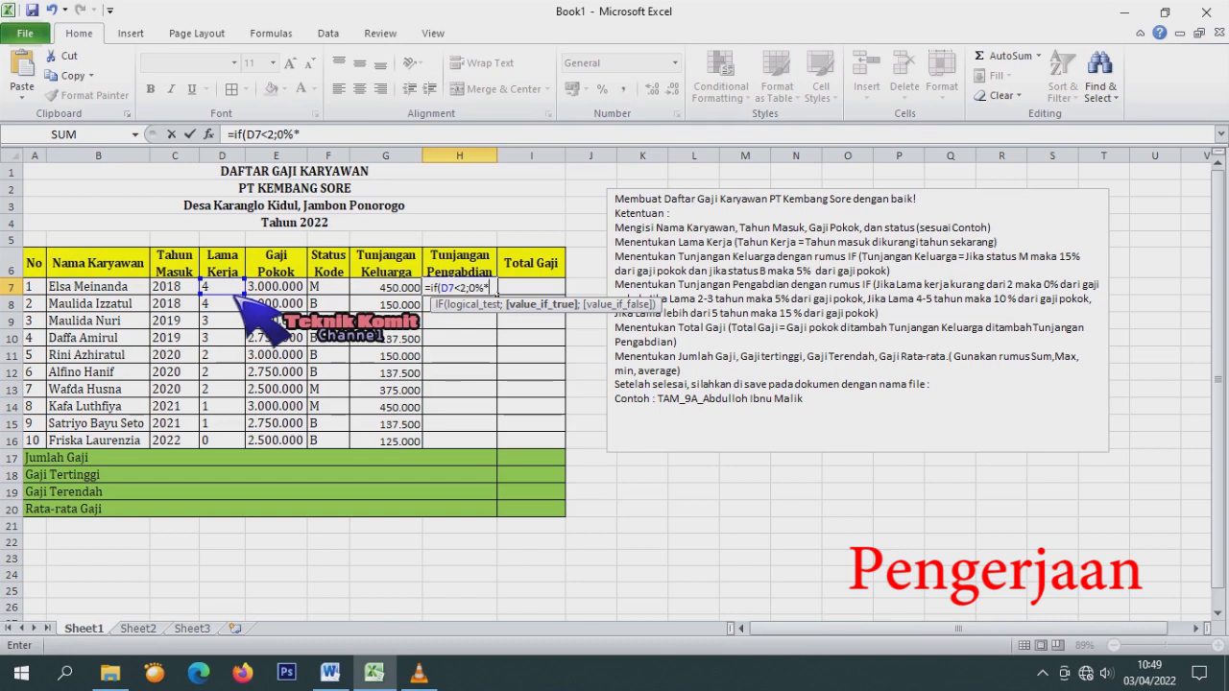
click(290, 293)
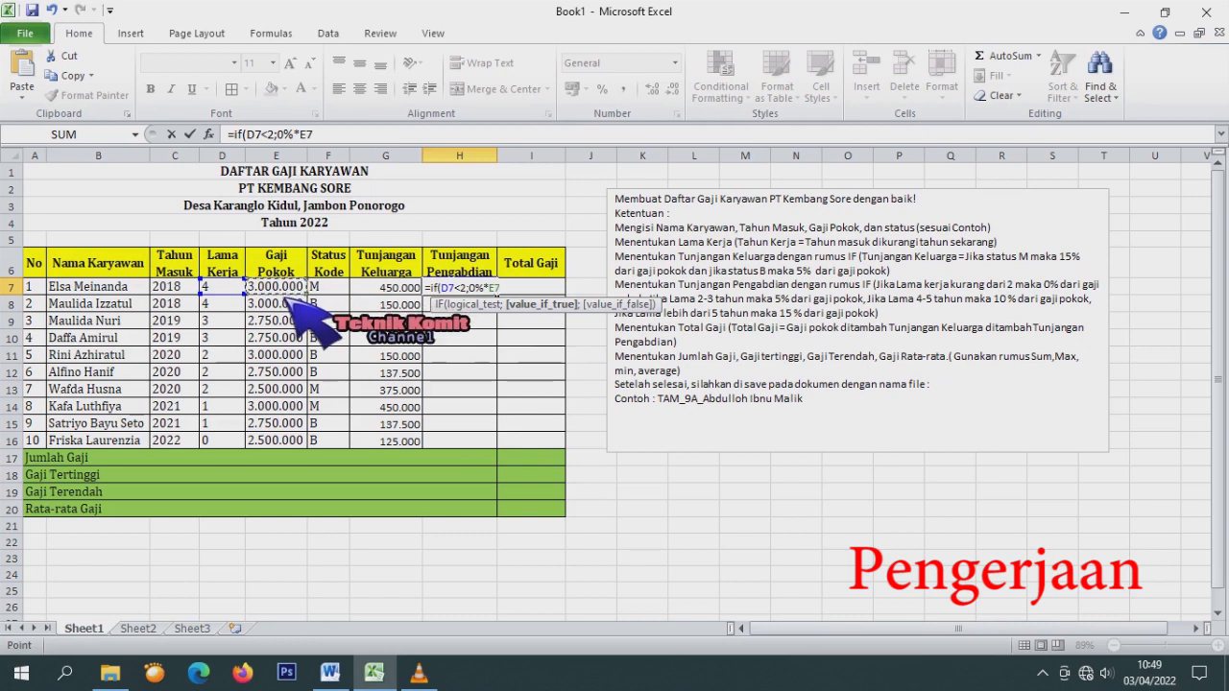
text(;if()
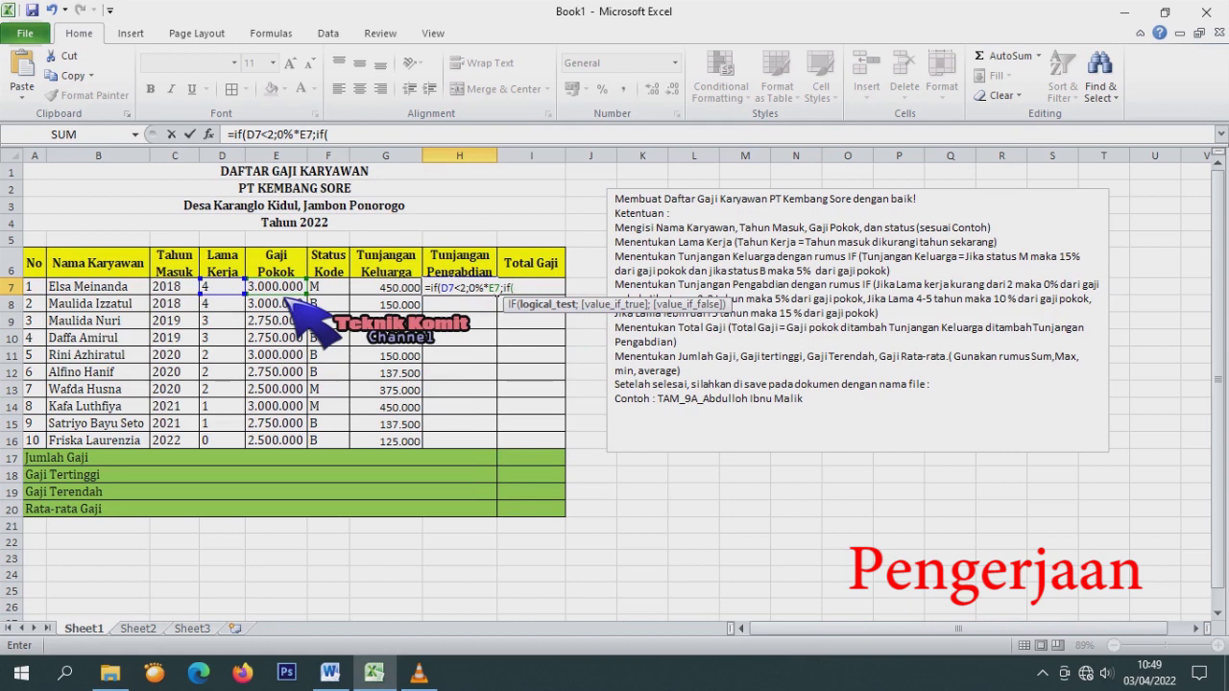
text(d7)
Extend H7's formula with a D7>1 tier paying 5% of E7, then begin IF(d7.
text(>1)
text(;)
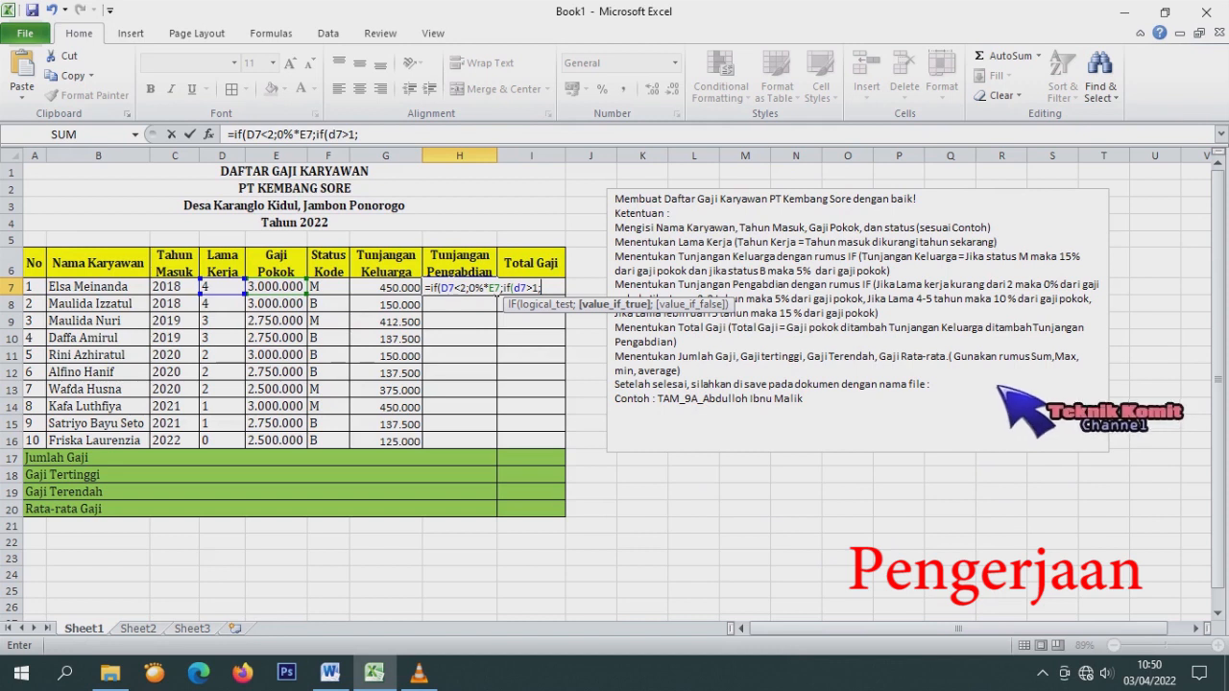
text(5%*)
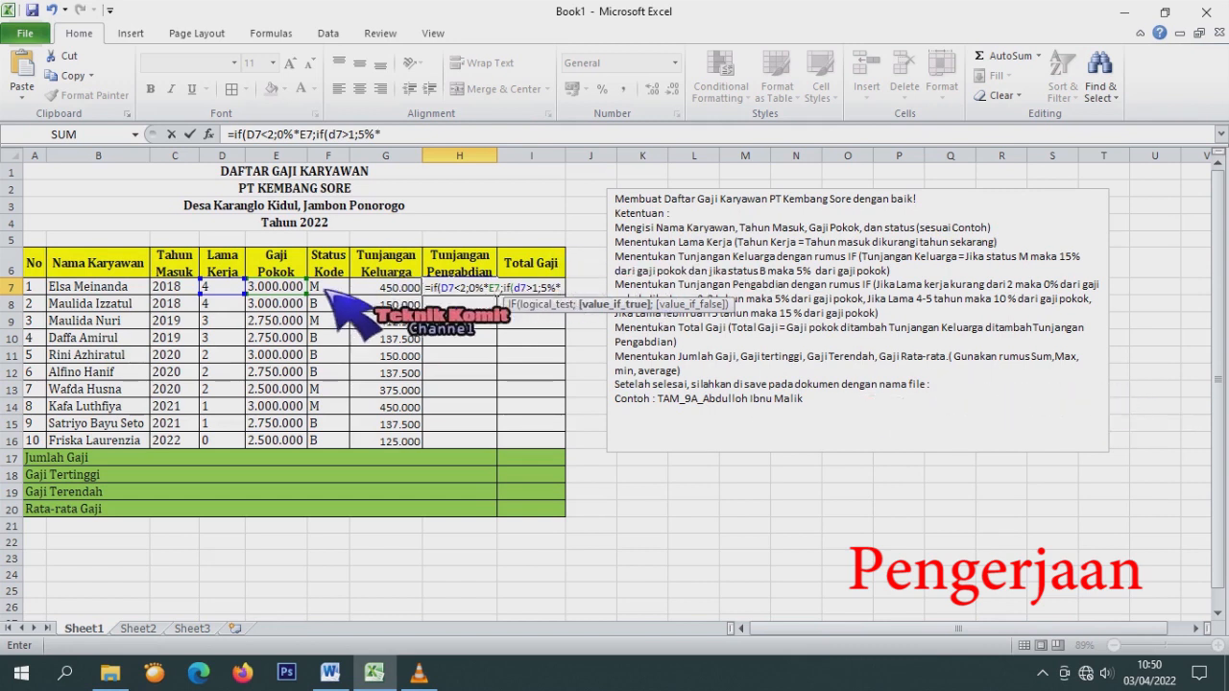
text(E7;)
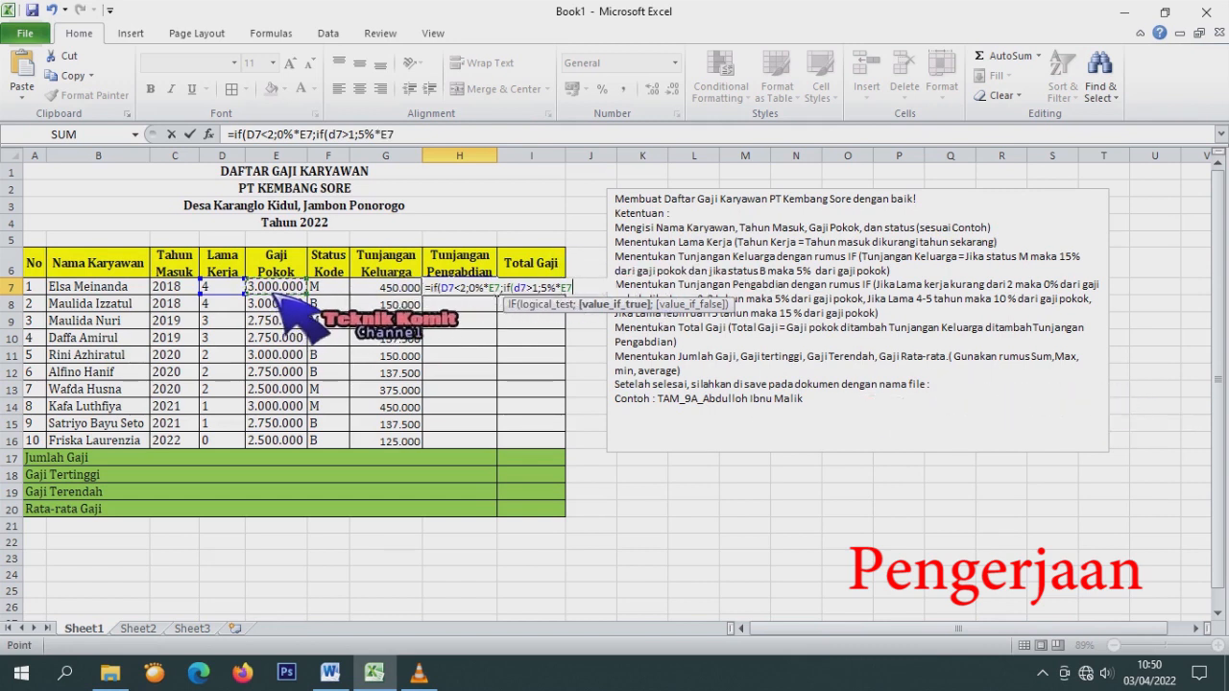
text(if)
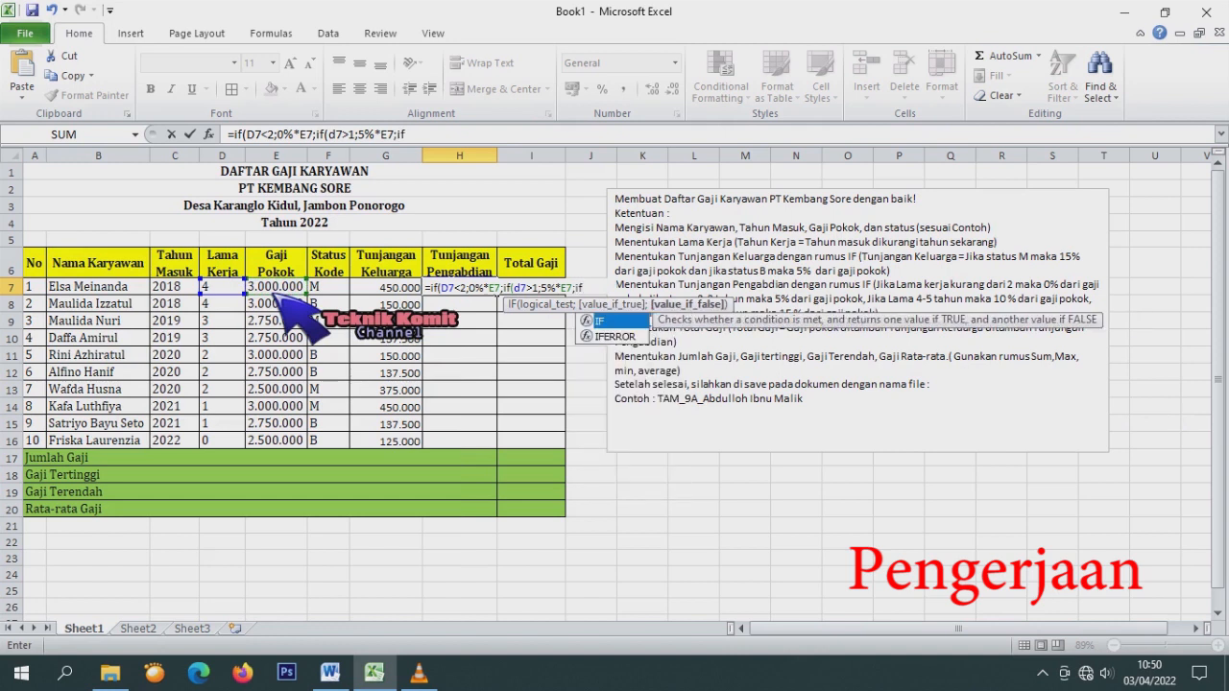
text(()
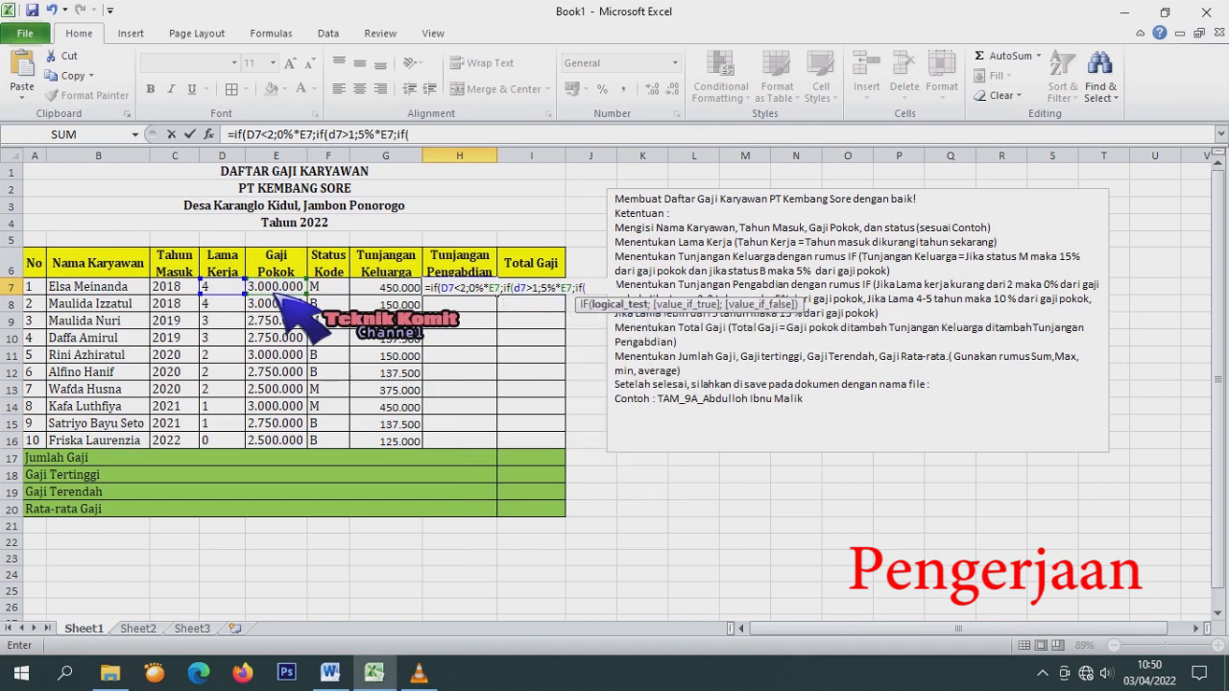
text(d7)
Add the D7>3 tier at 10% of E7 and the D7>5 tier at 15% of E7.
text(>3;)
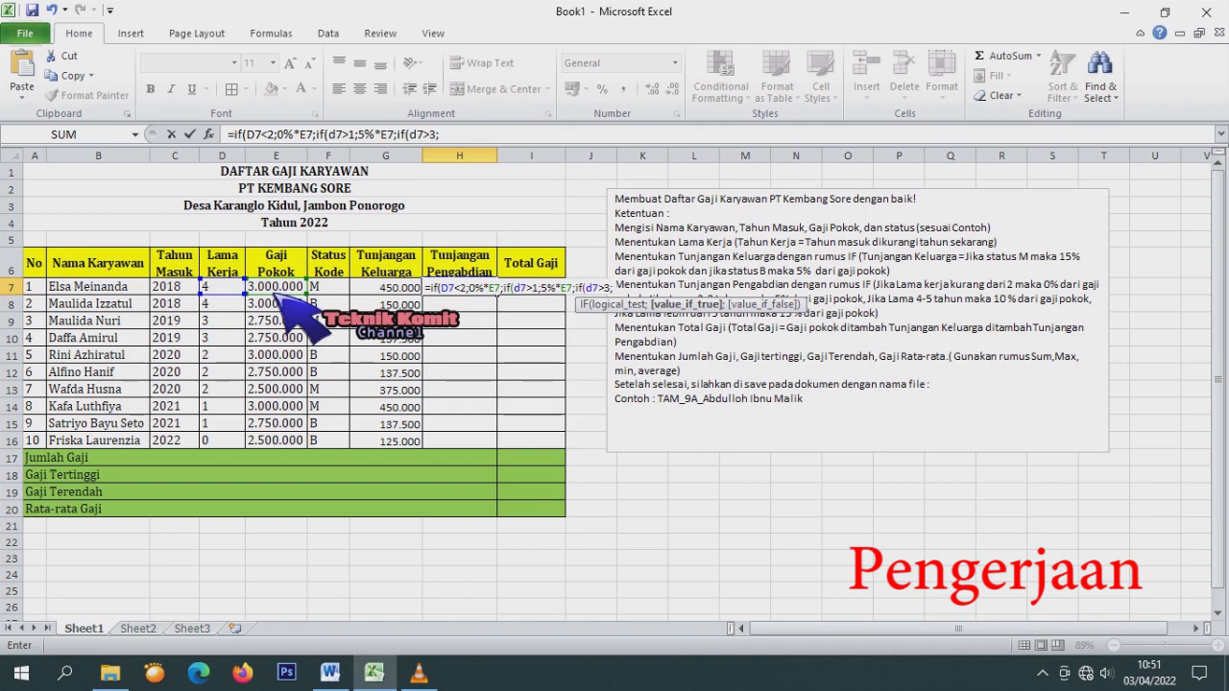
text(10%*)
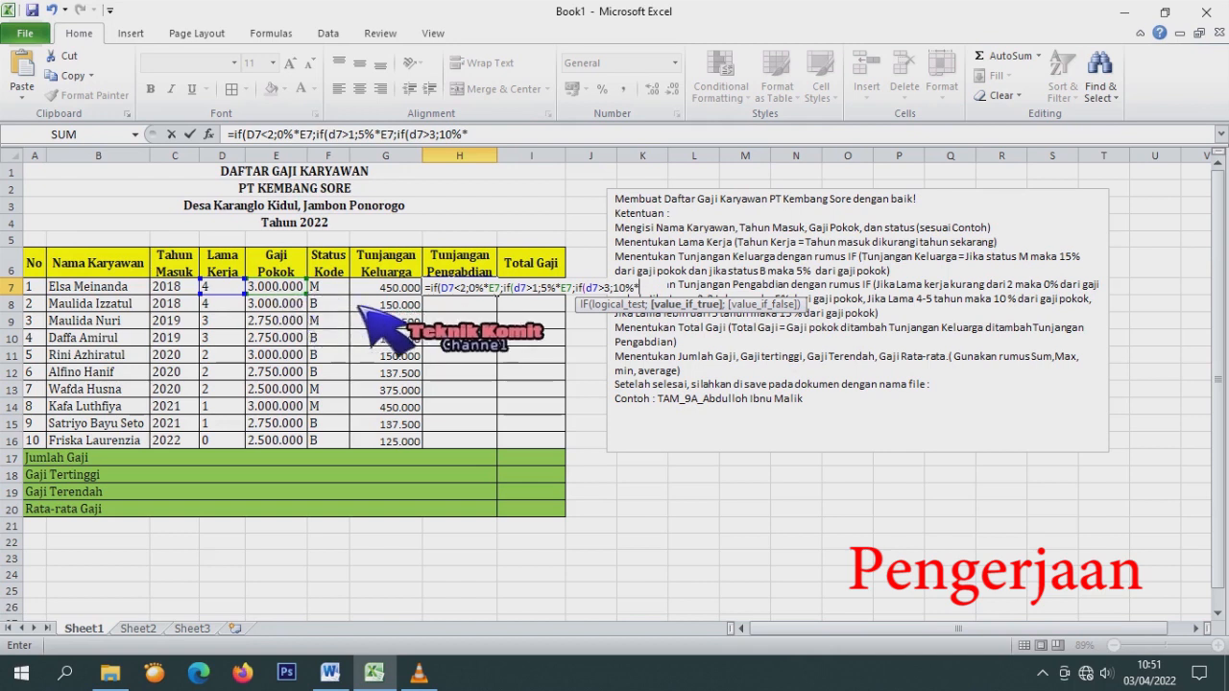
click(293, 287)
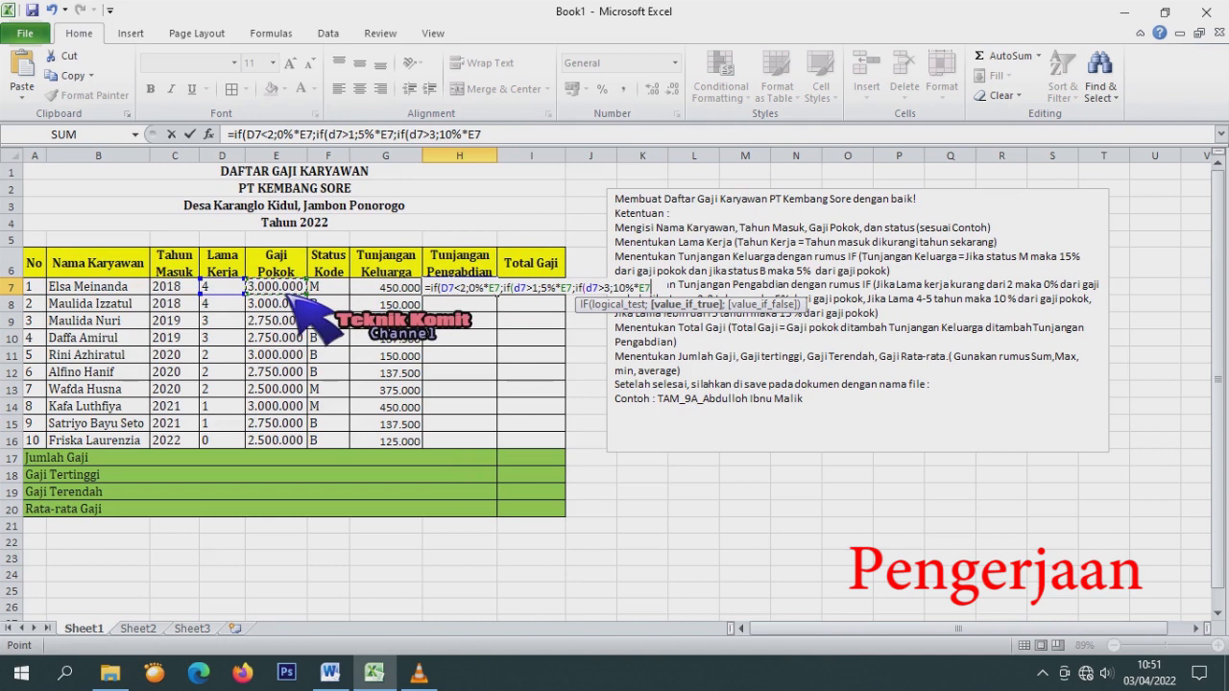
text(;)
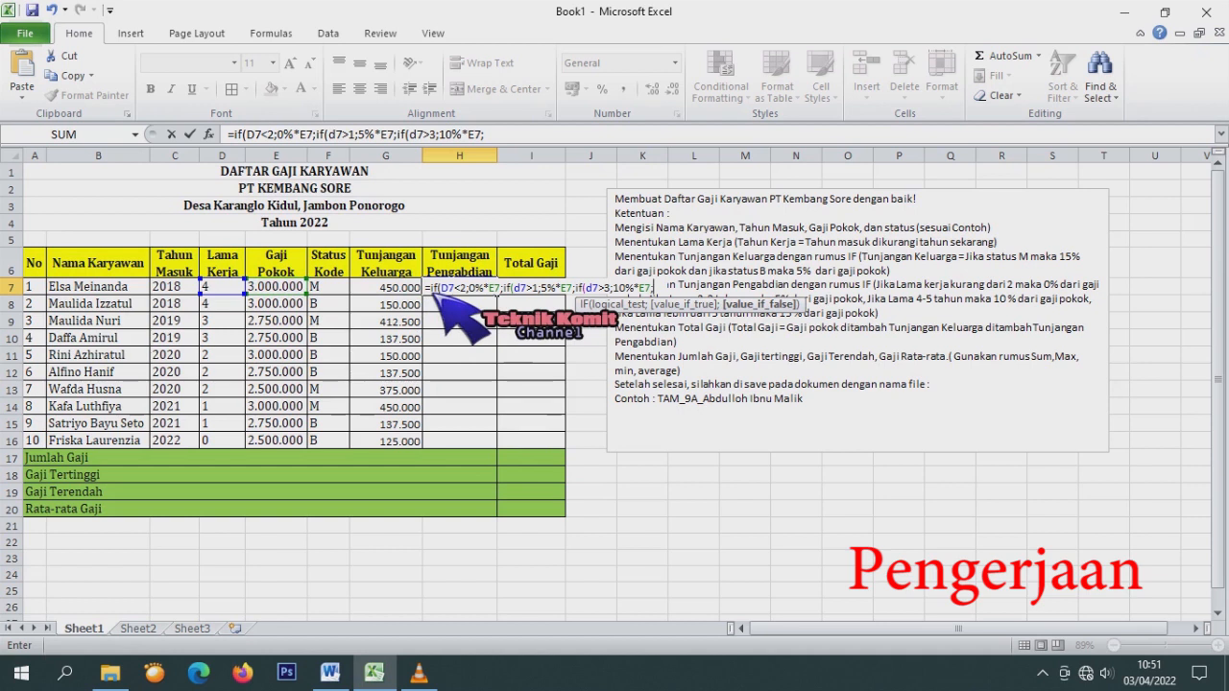
text(if)
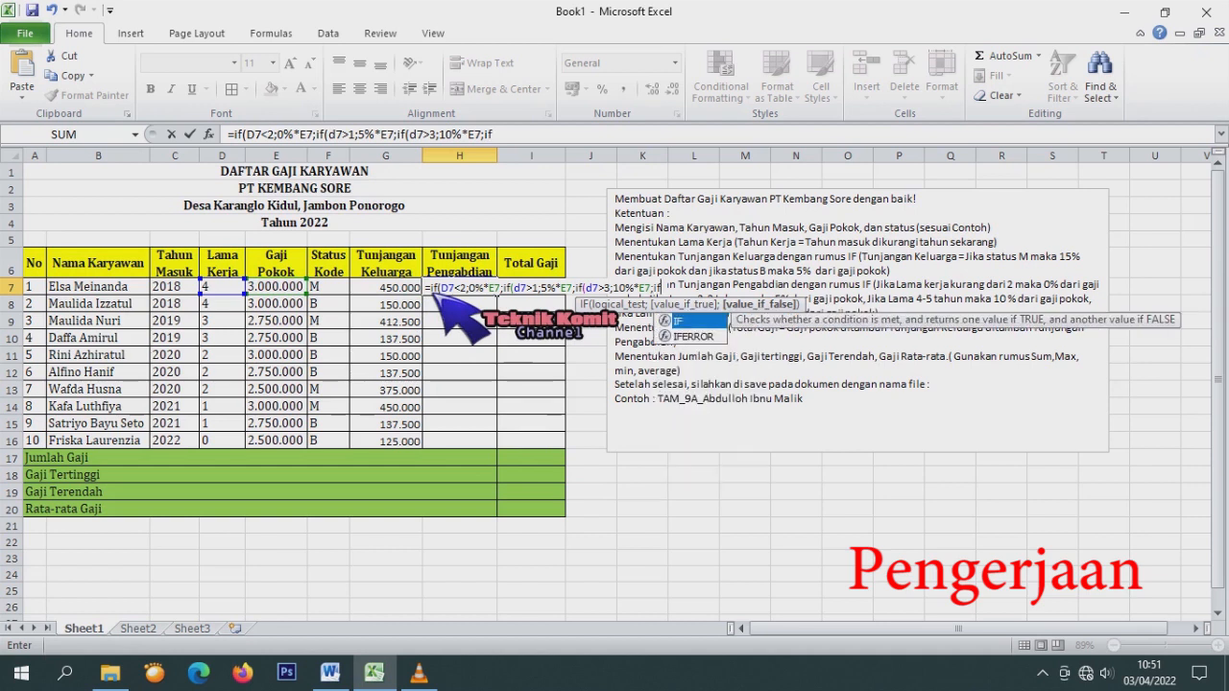
text(()
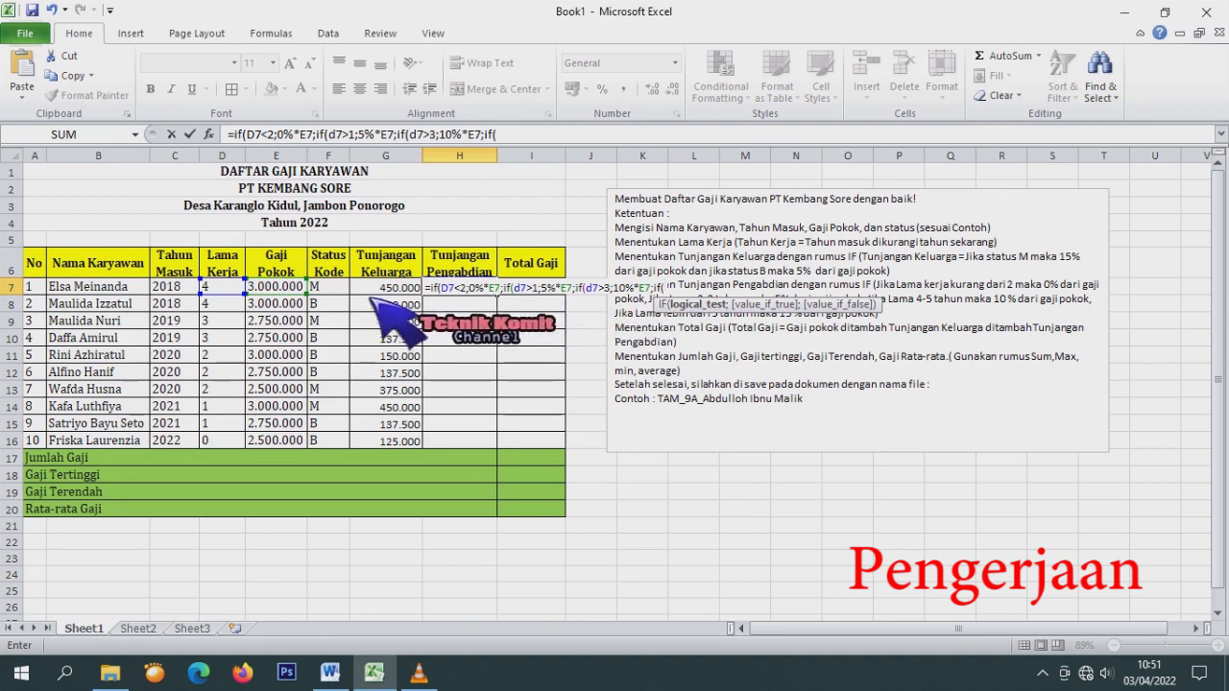
click(211, 288)
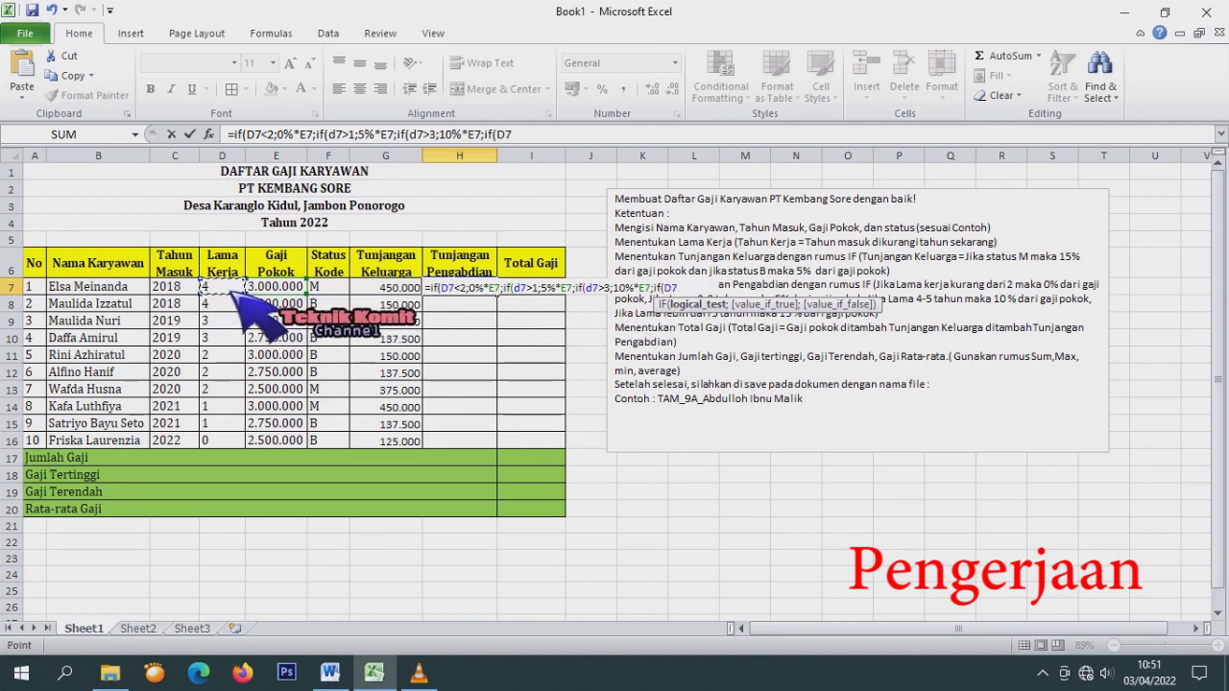
key(F8)
key(BackSpace)
key(BackSpace)
key(BackSpace)
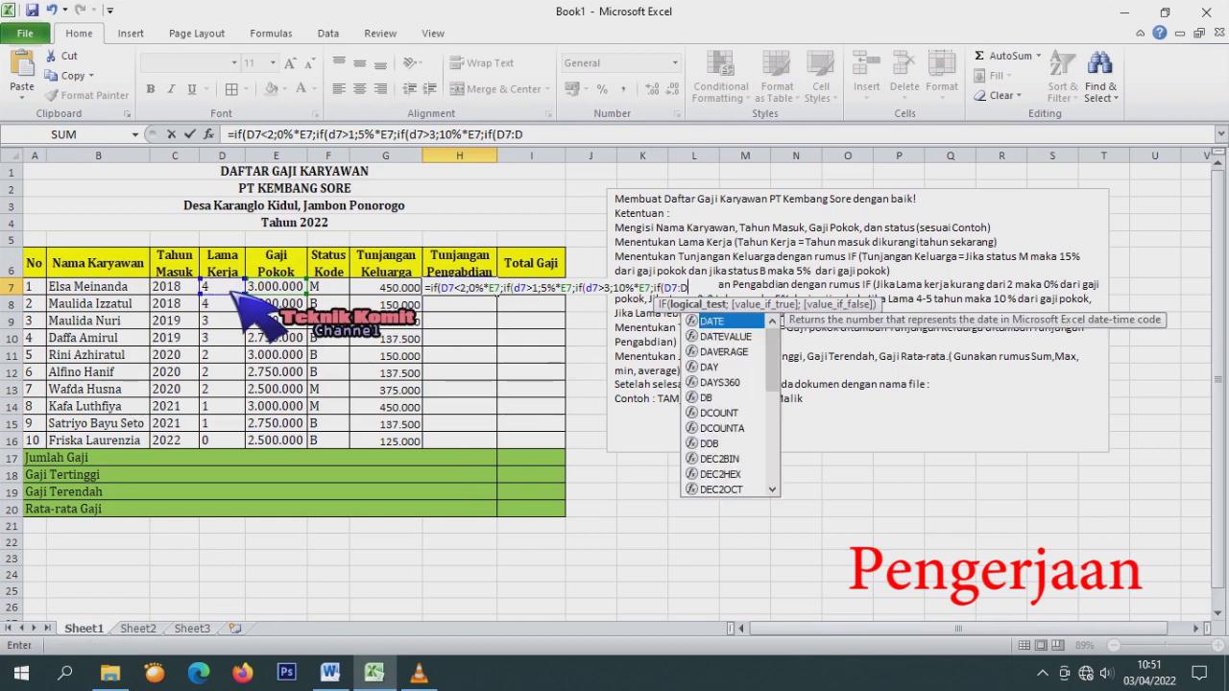
text(>)
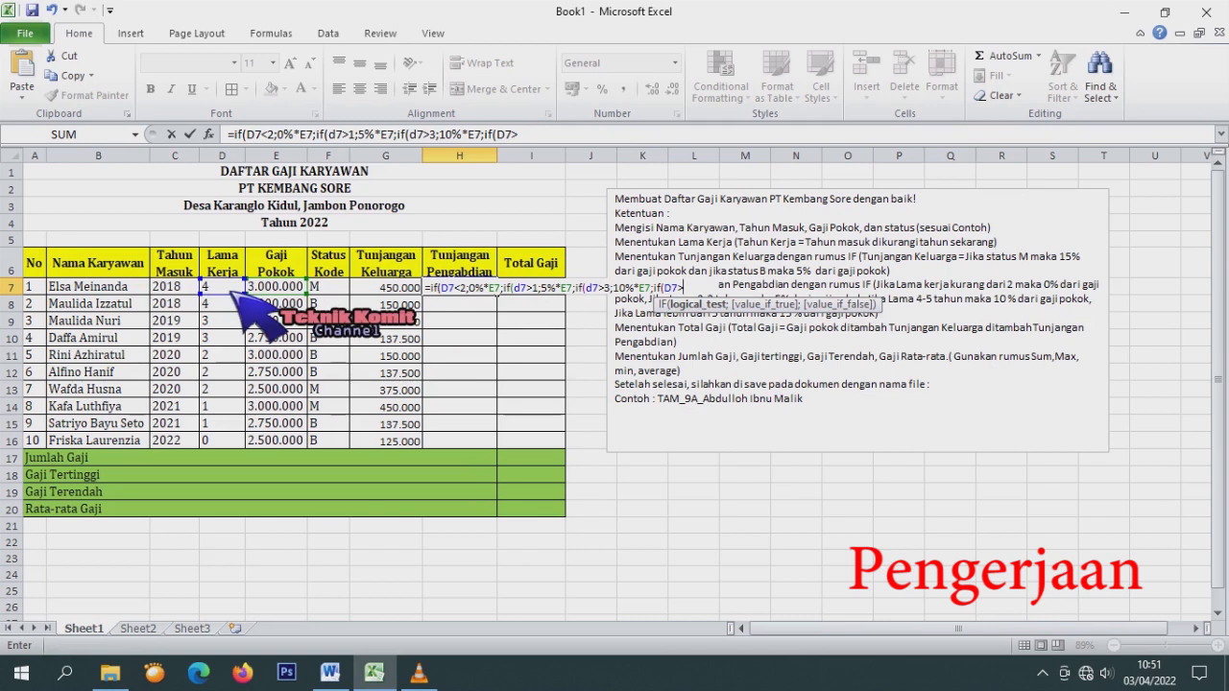
text(5;)
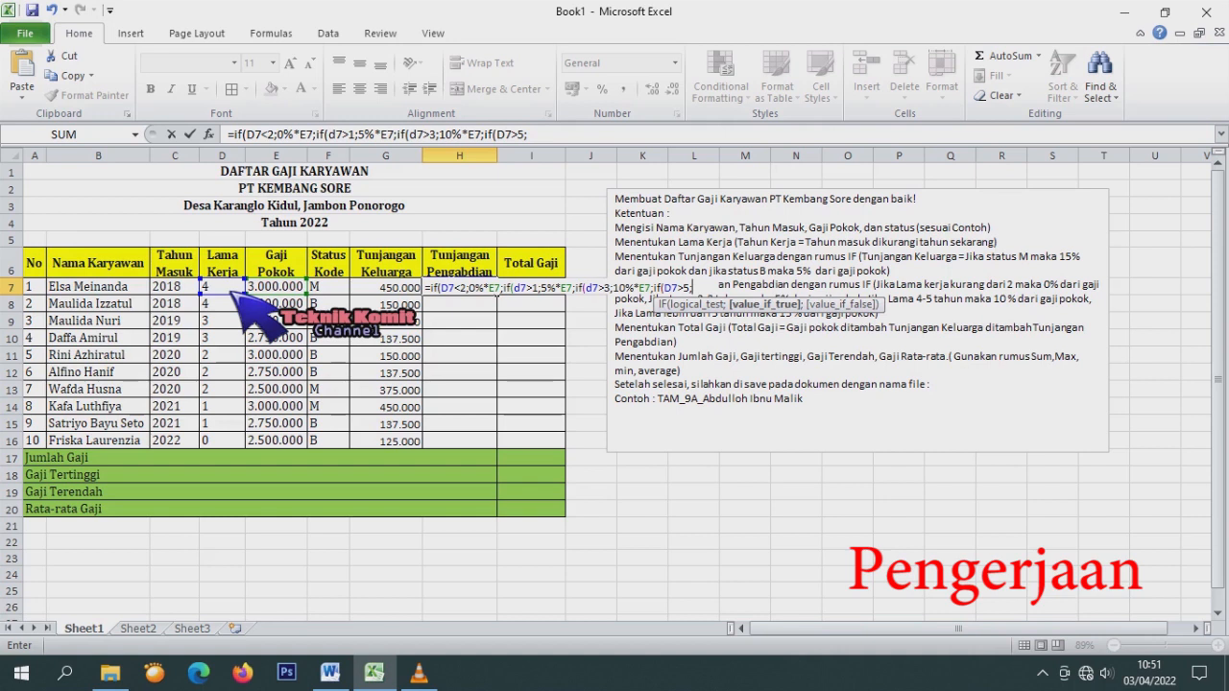
text(15%*)
click(277, 288)
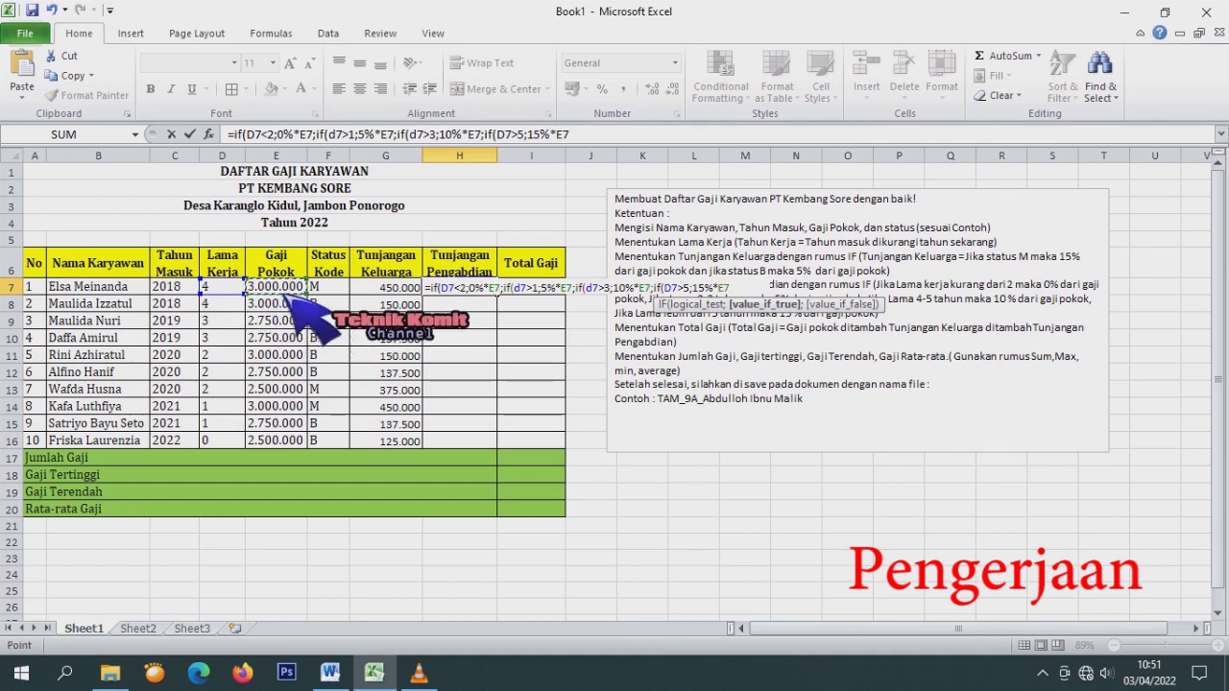
Close the nested IF with ')))' in H7 and copy it down to H16.
text())))
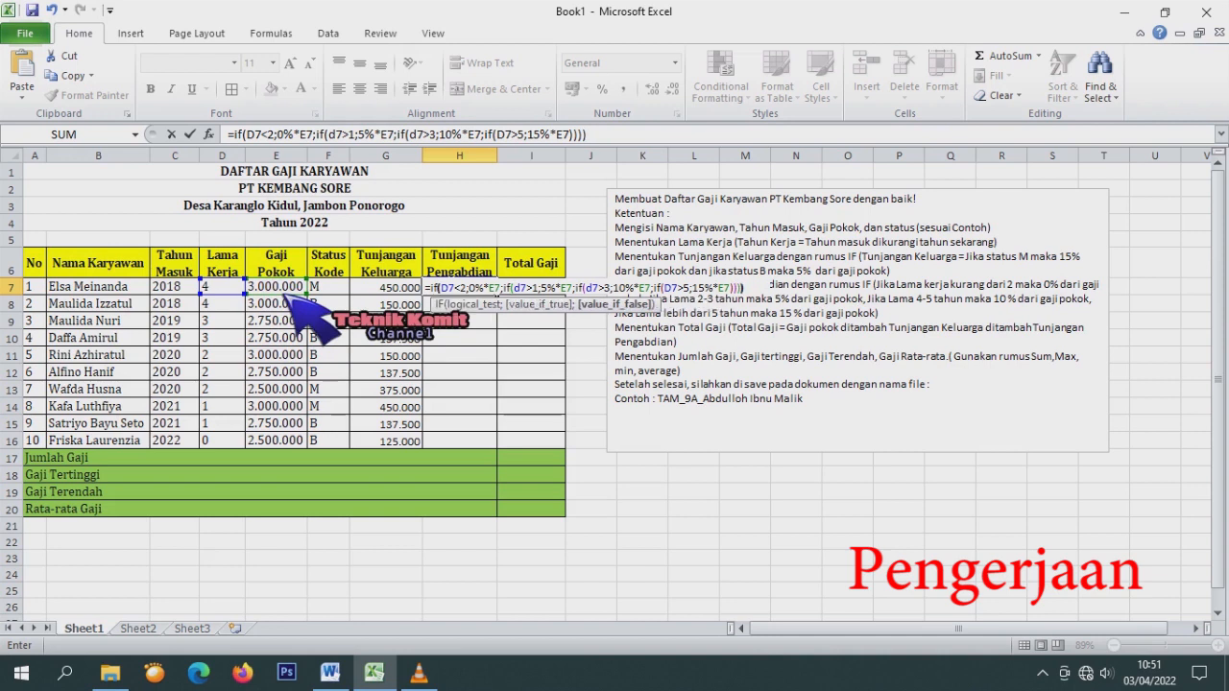
key(Return)
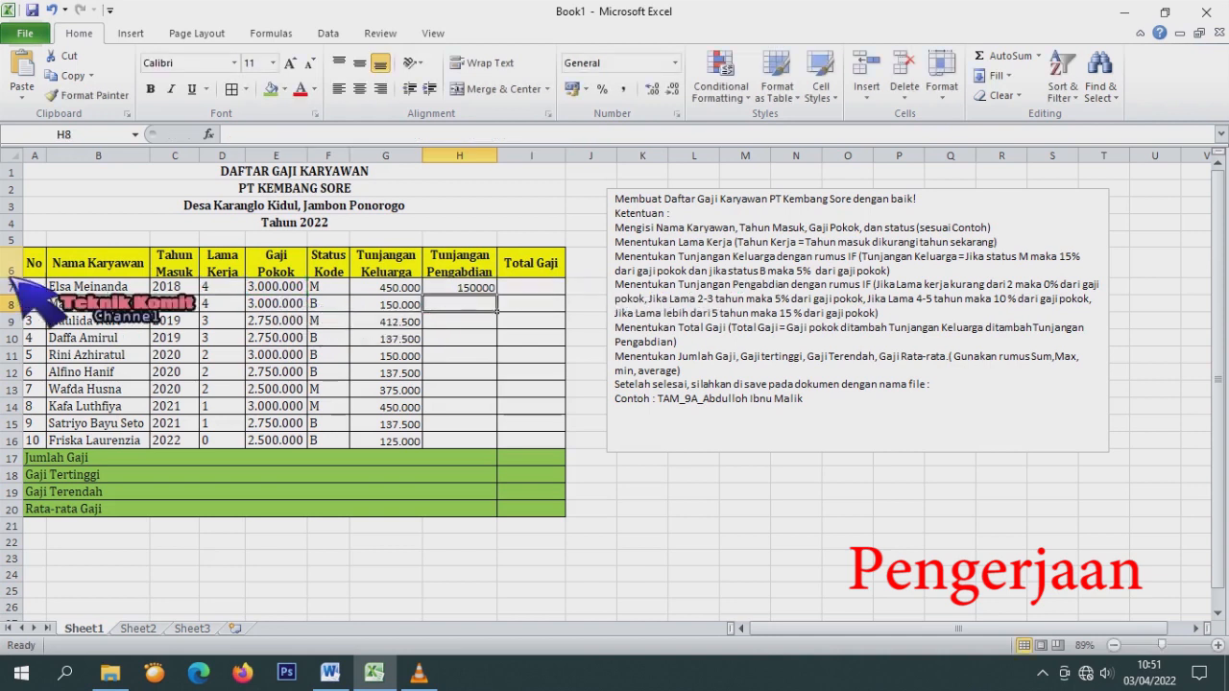
click(475, 287)
drag(495, 294, 516, 444)
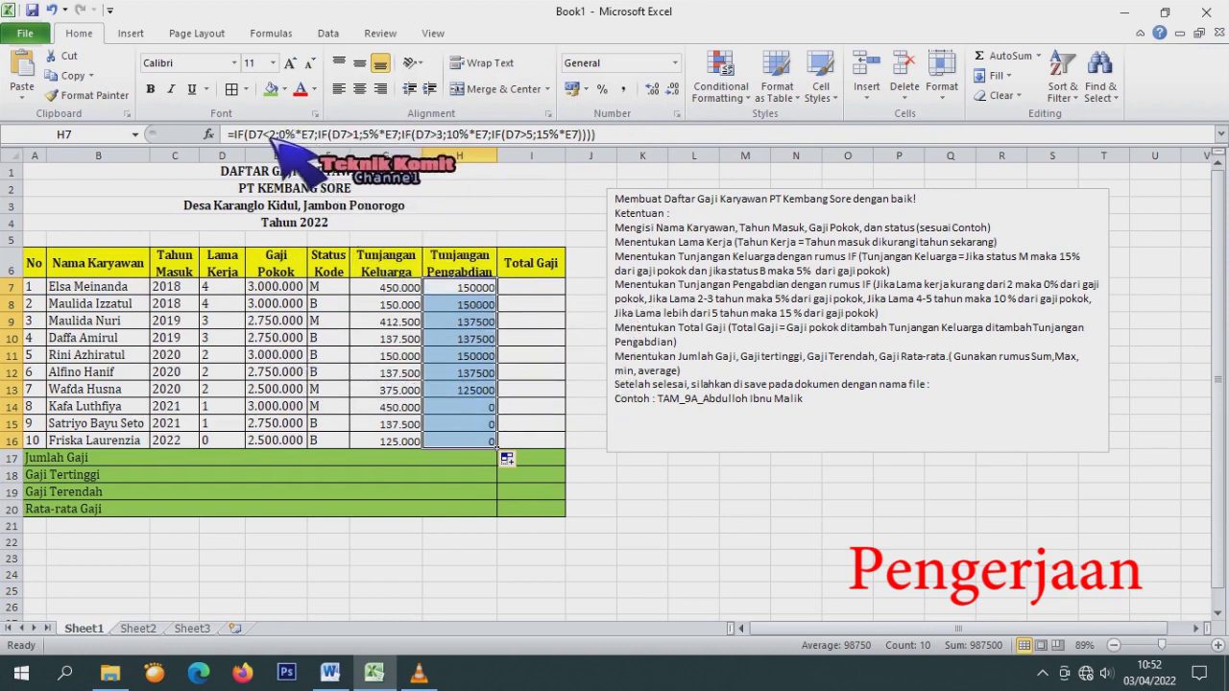
click(303, 134)
drag(328, 138, 299, 141)
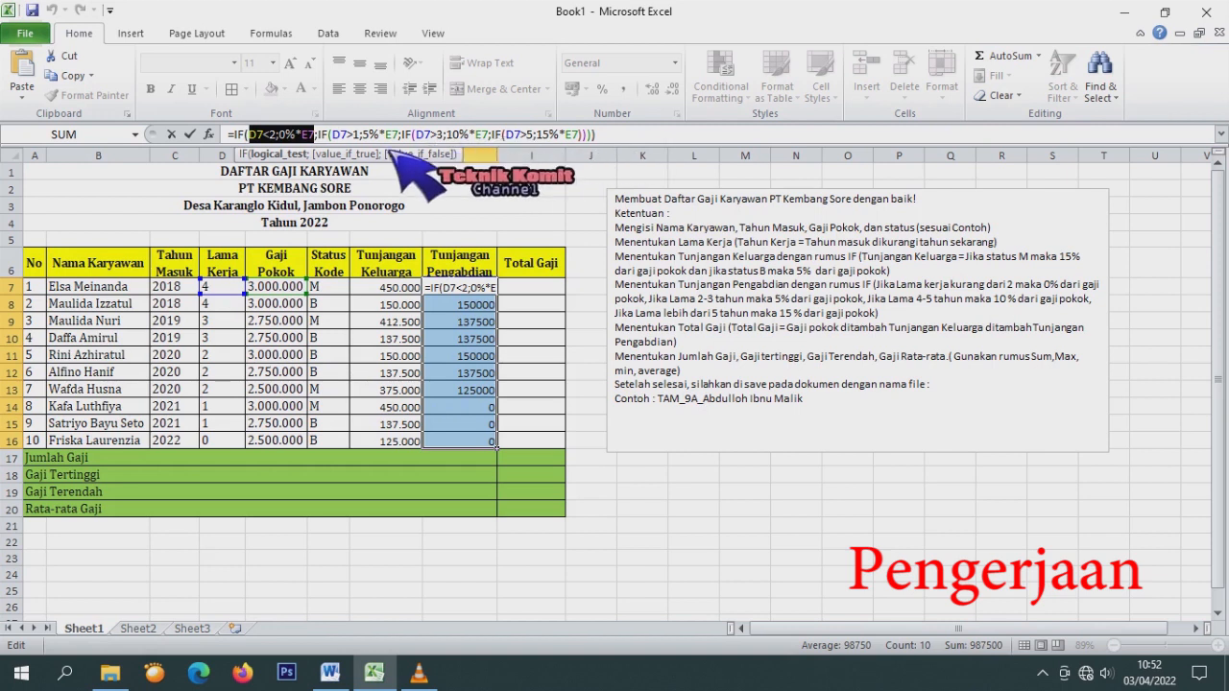
click(338, 136)
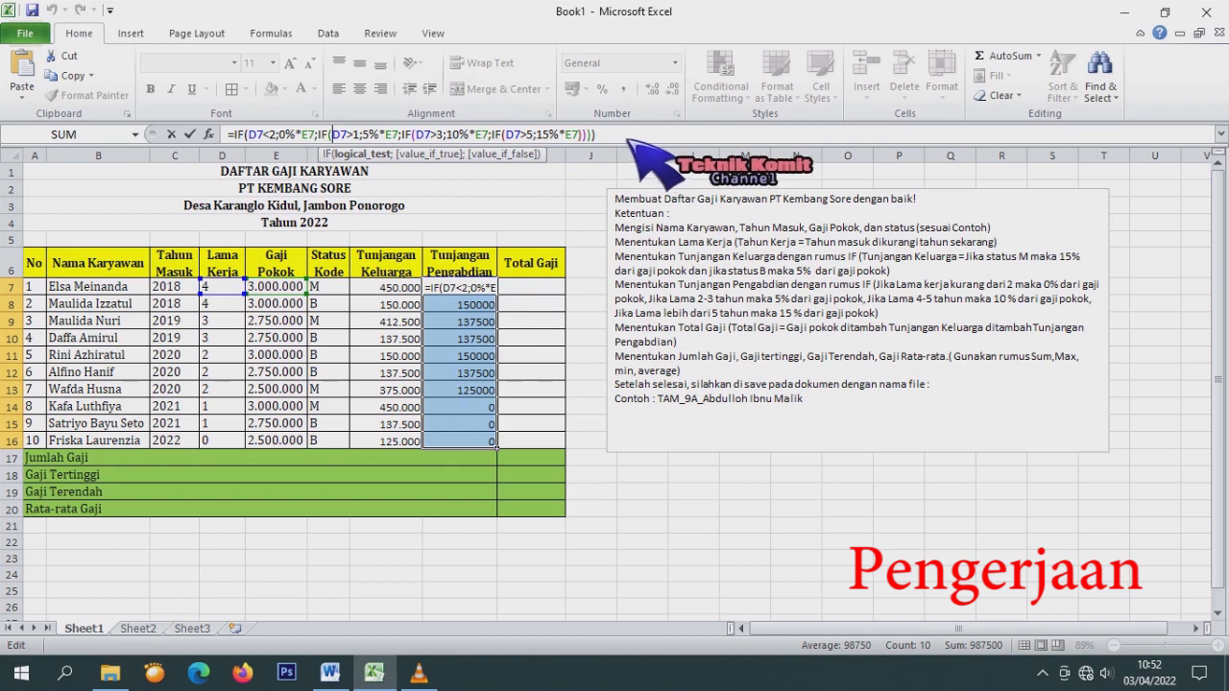
key(Return)
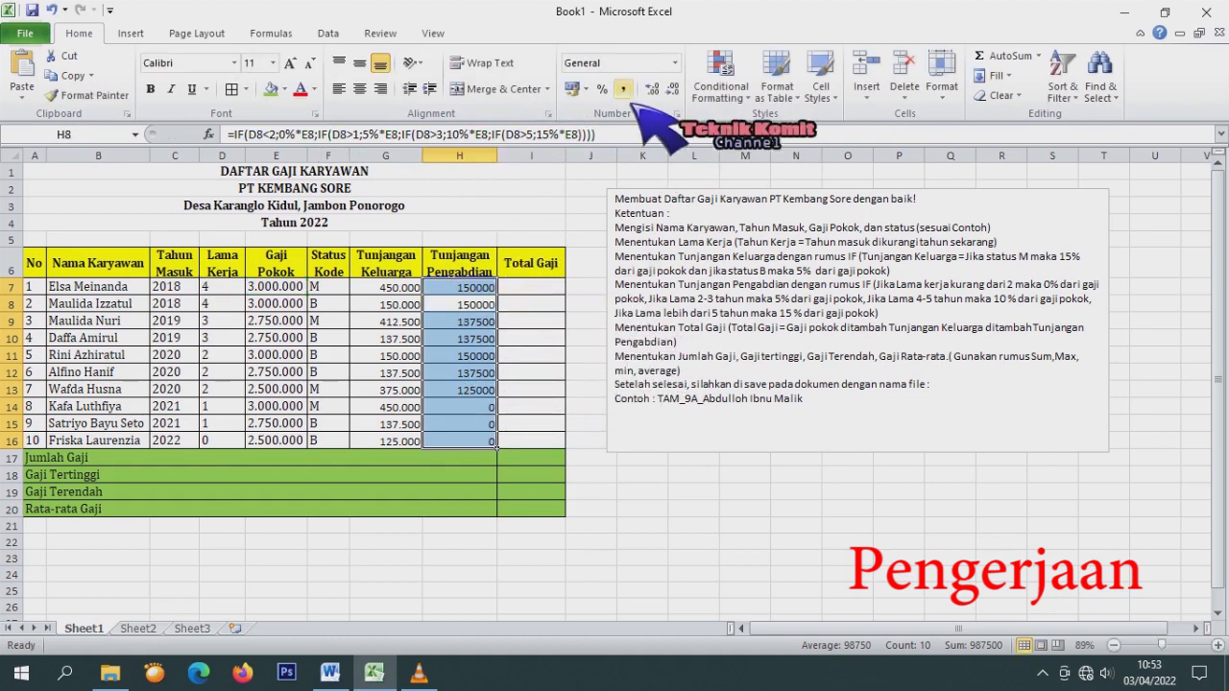
Format H7:H16 as Number with 1000 separators so amounts read like 150.000.
click(558, 340)
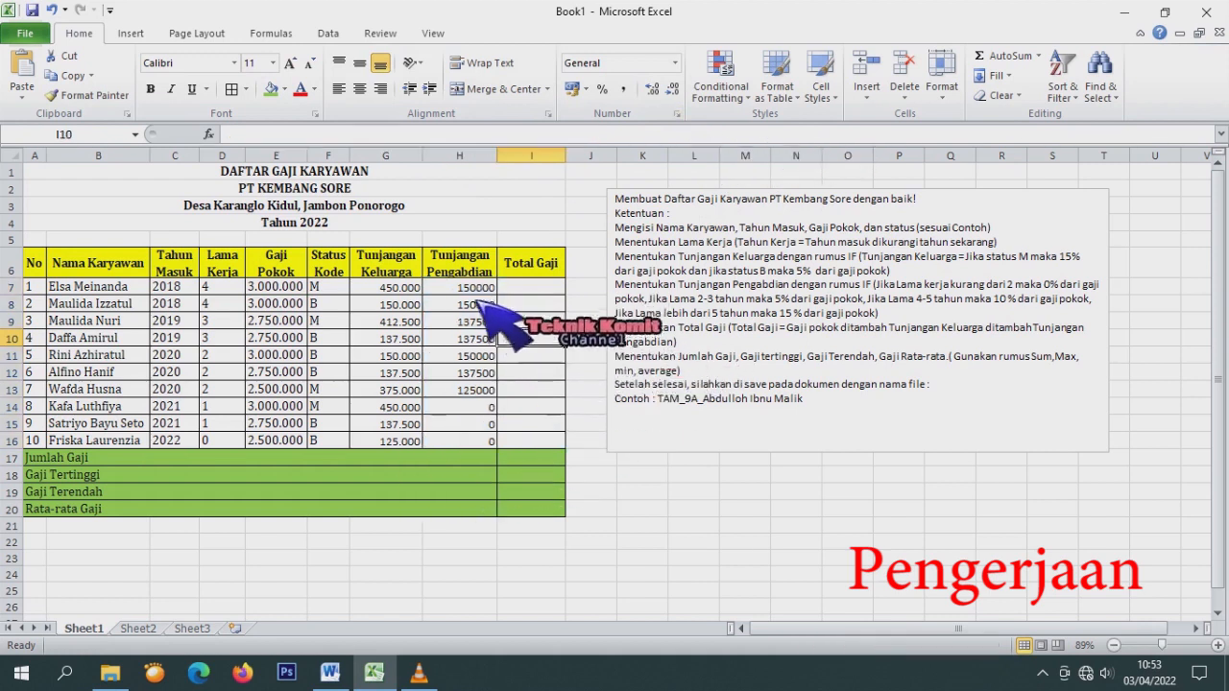
drag(485, 287, 490, 440)
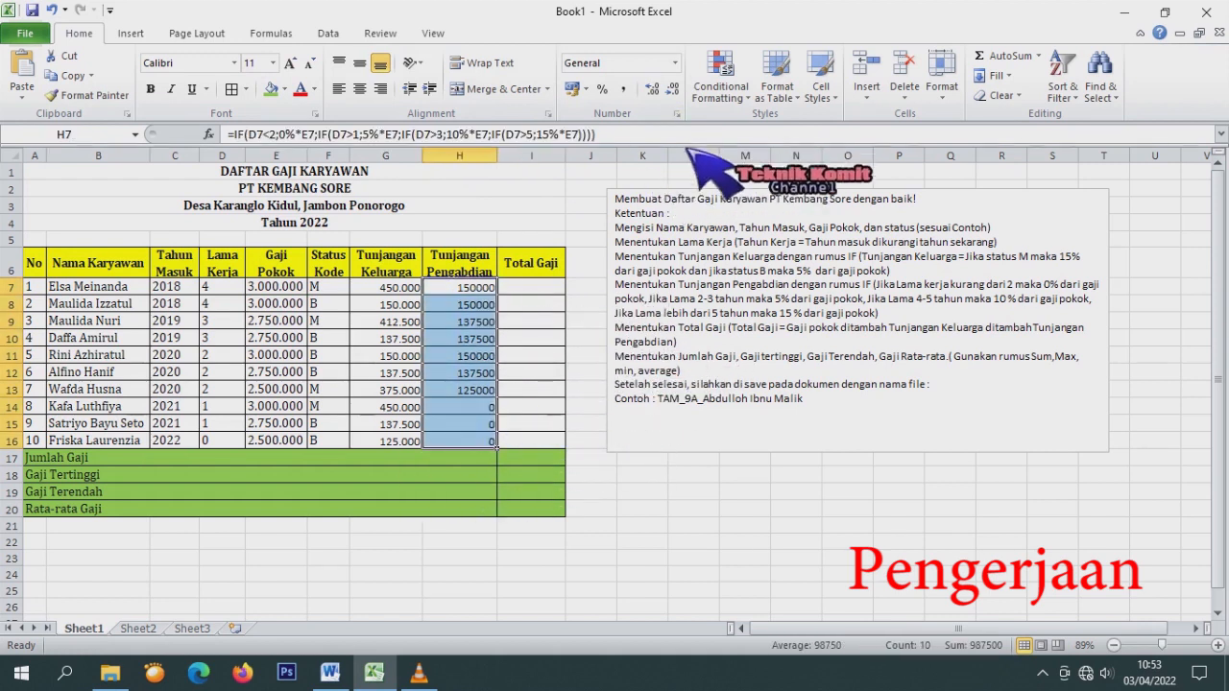
click(676, 113)
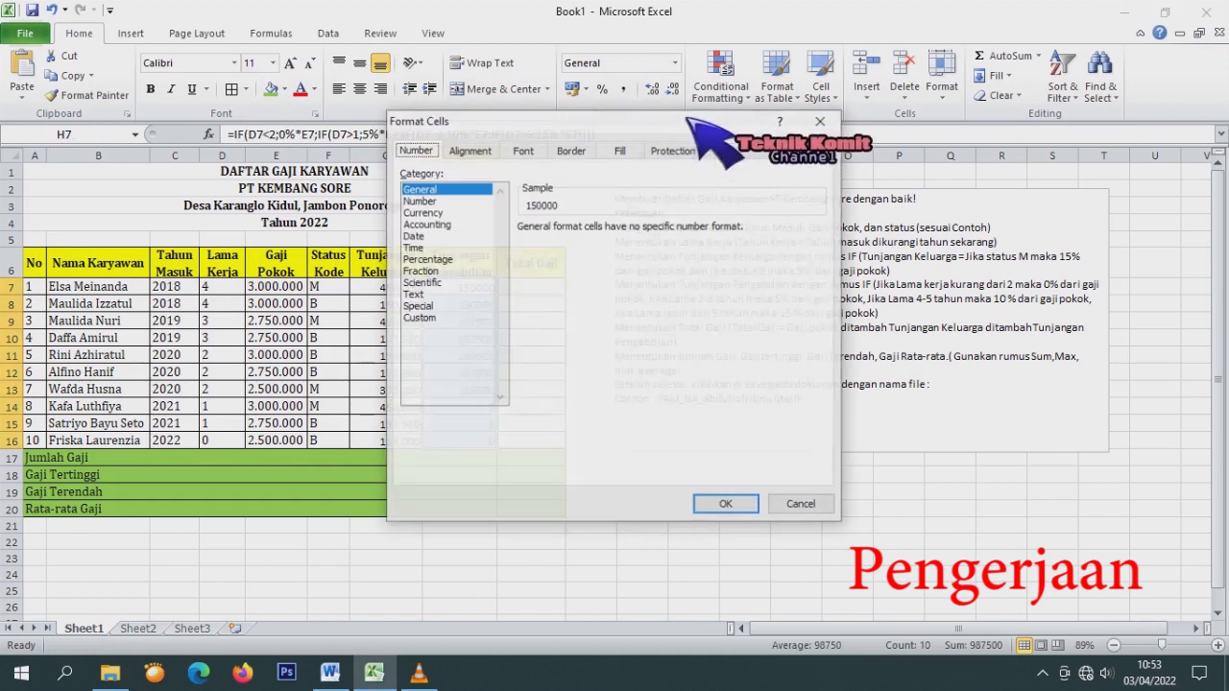
click(420, 200)
click(574, 252)
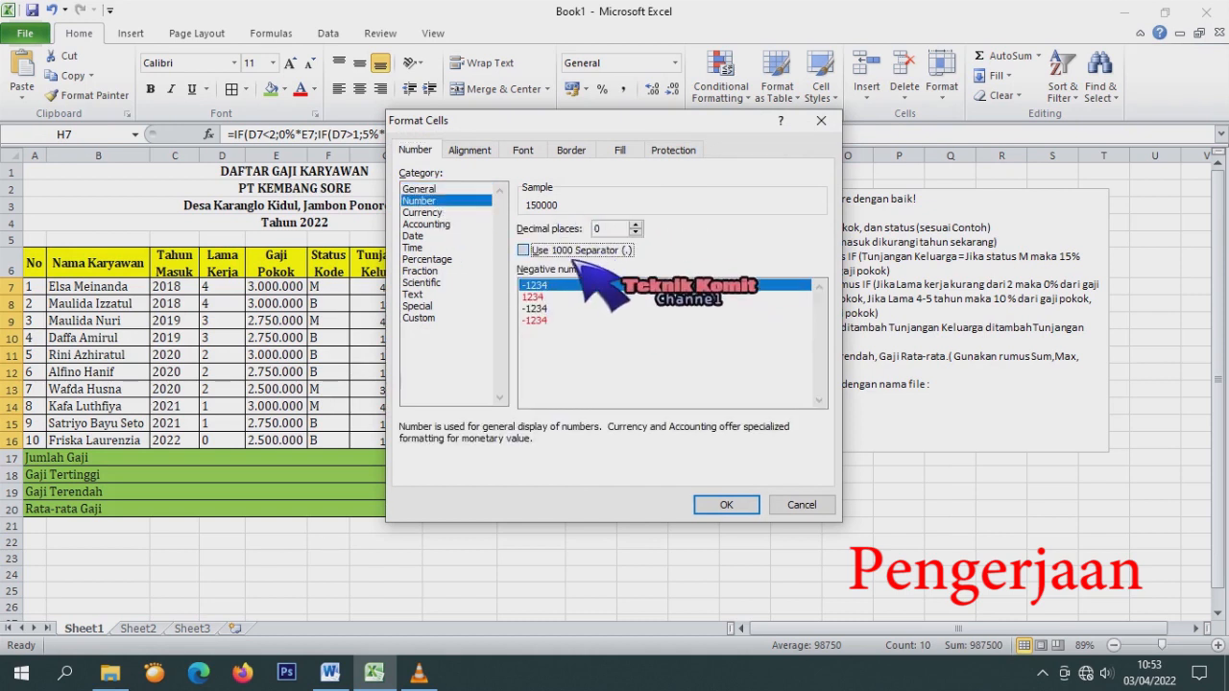
click(736, 505)
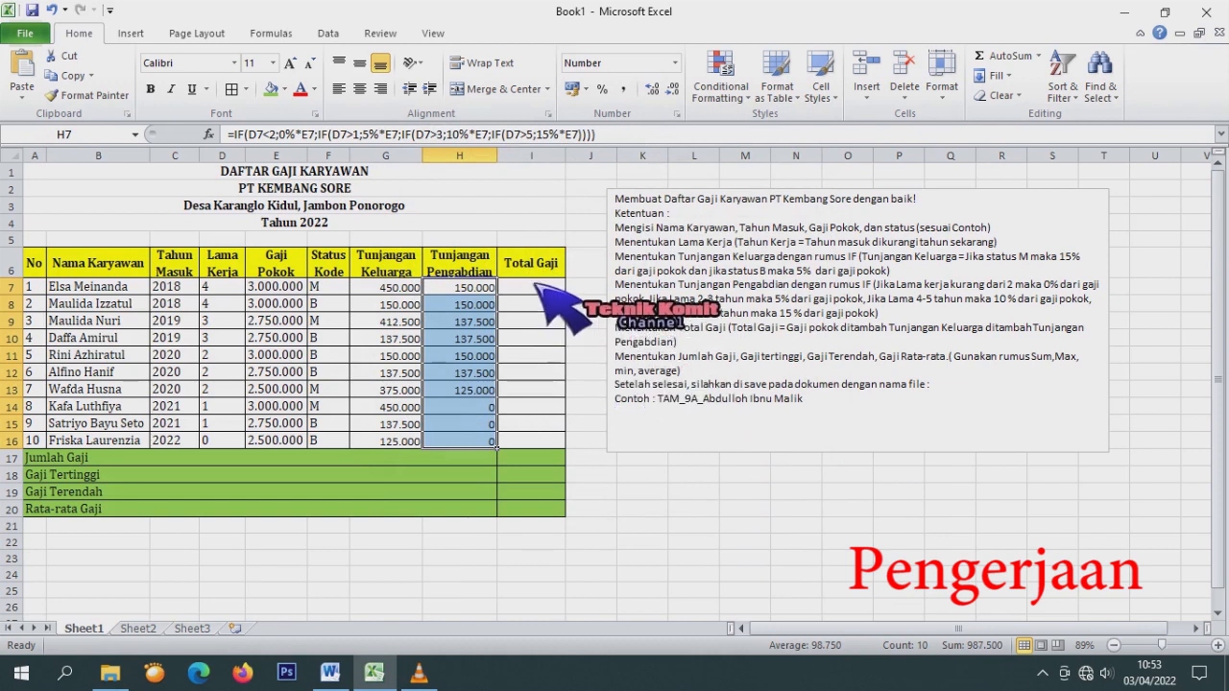
click(532, 288)
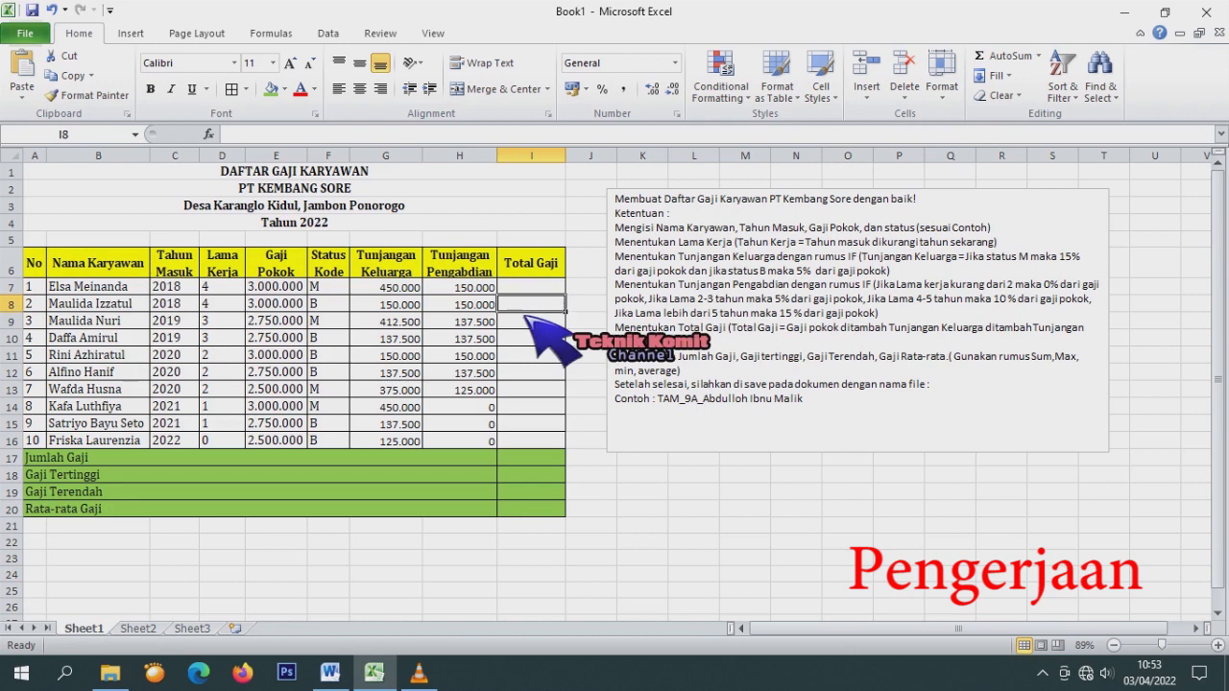
Enter =E7+G7+H7 in I7 and copy it down to I16, giving 3.600.000 first.
click(534, 293)
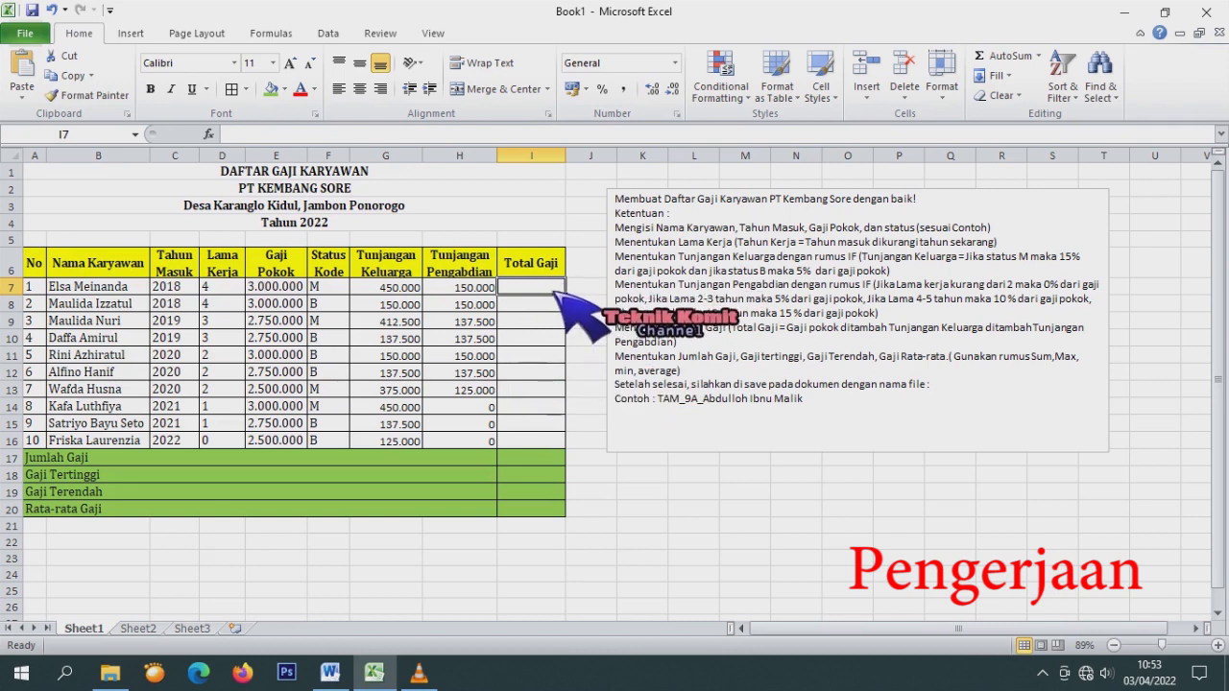
text(=)
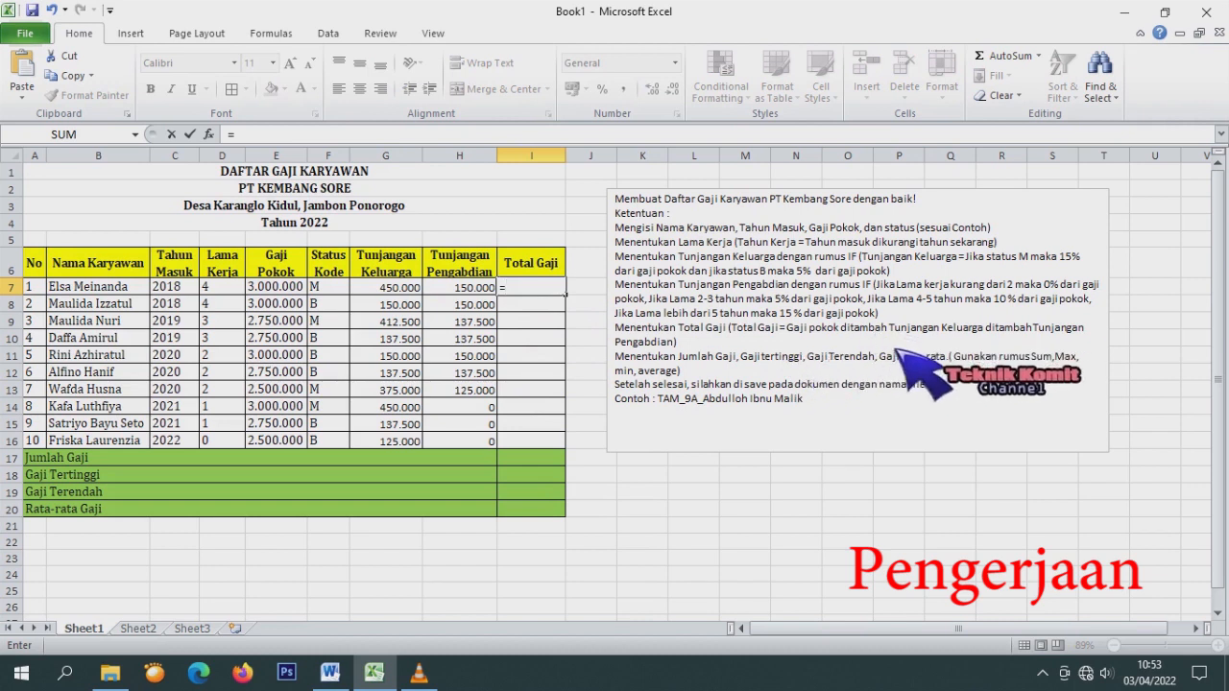
click(294, 288)
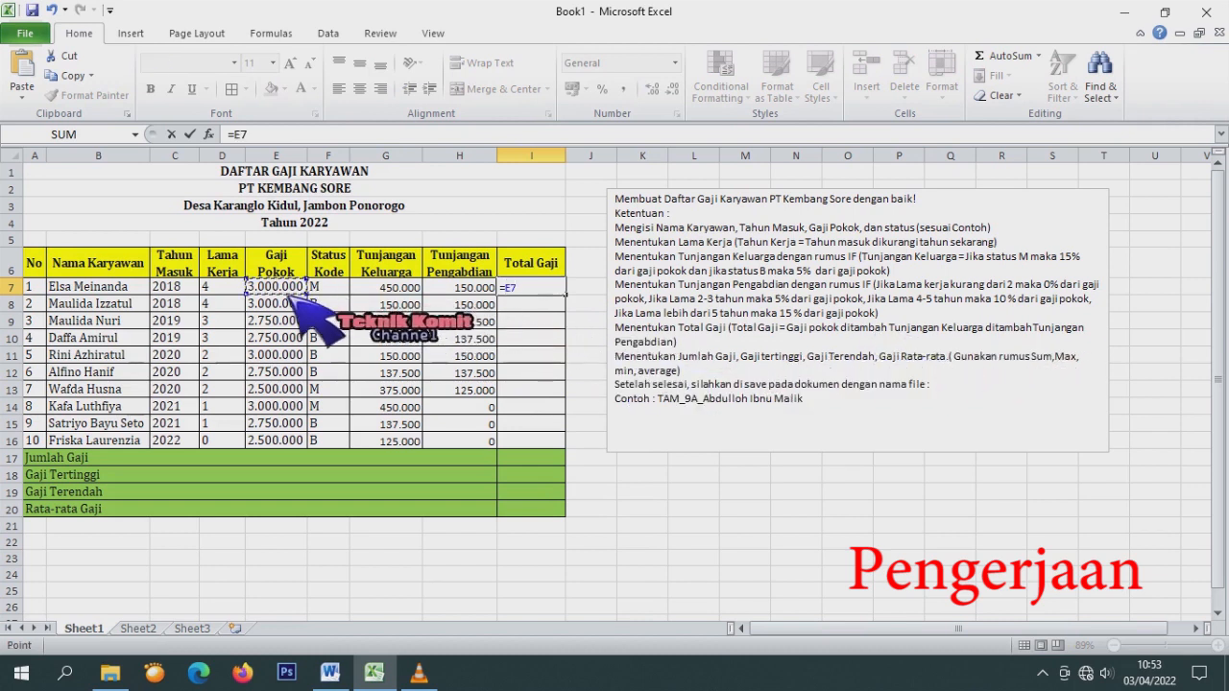
text(+)
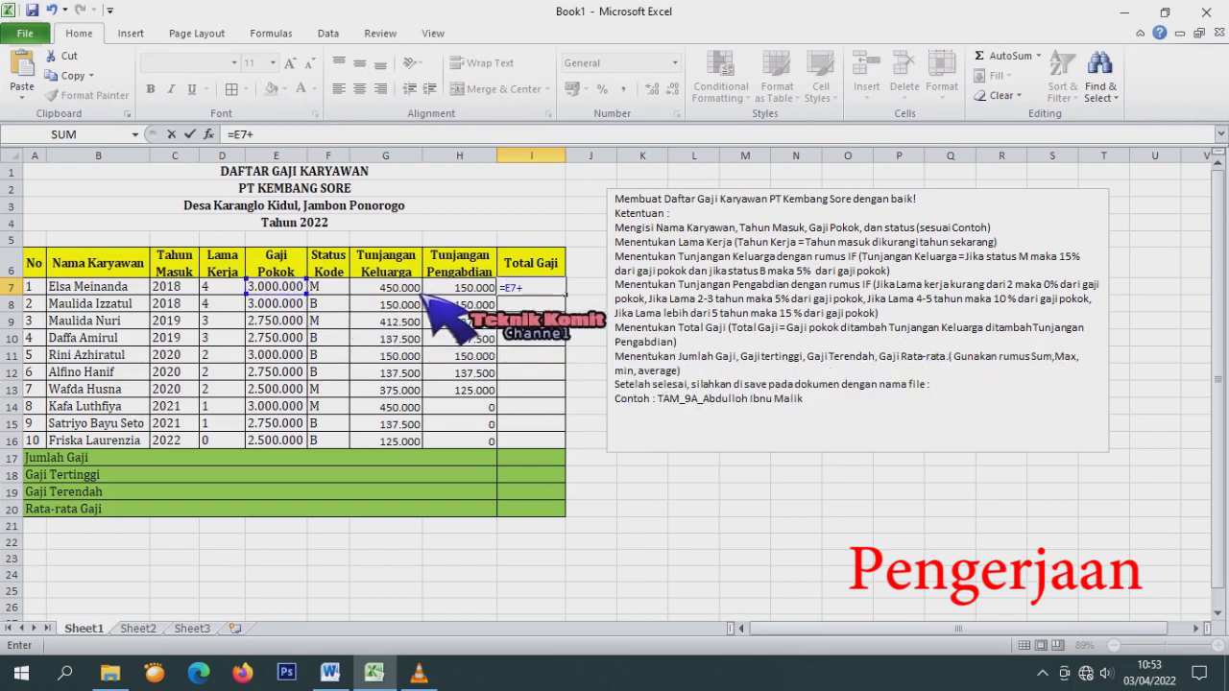
text(G7+)
click(470, 293)
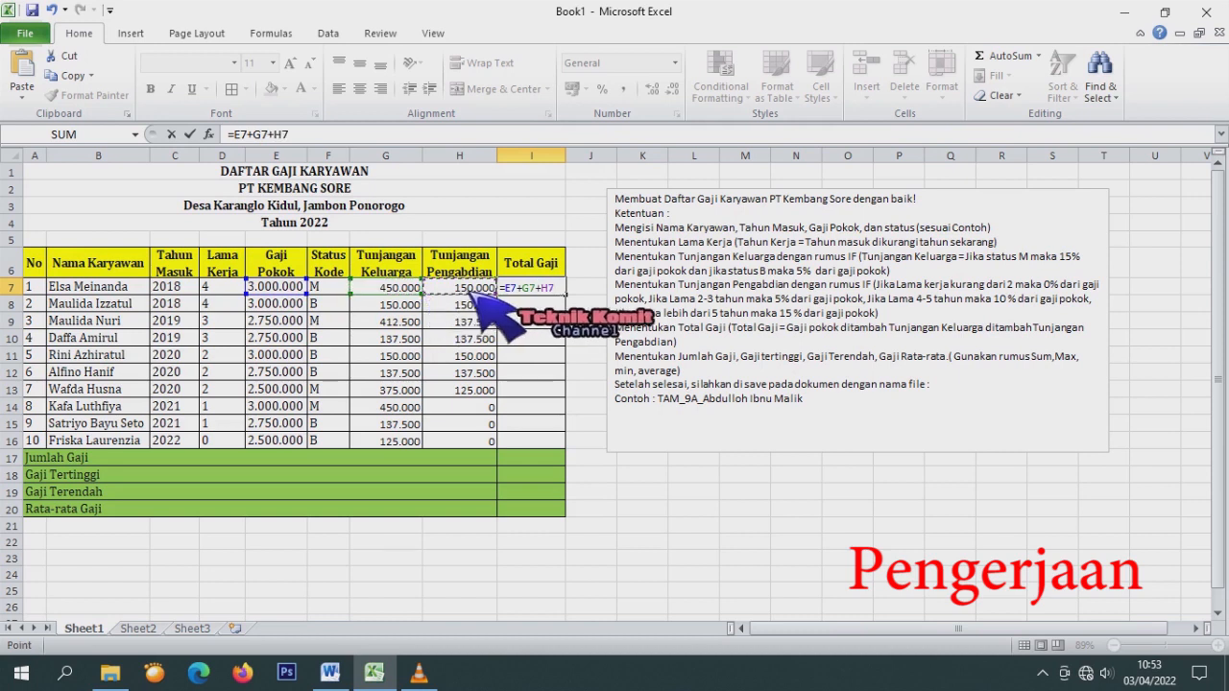
key(Return)
click(540, 293)
drag(566, 297, 580, 455)
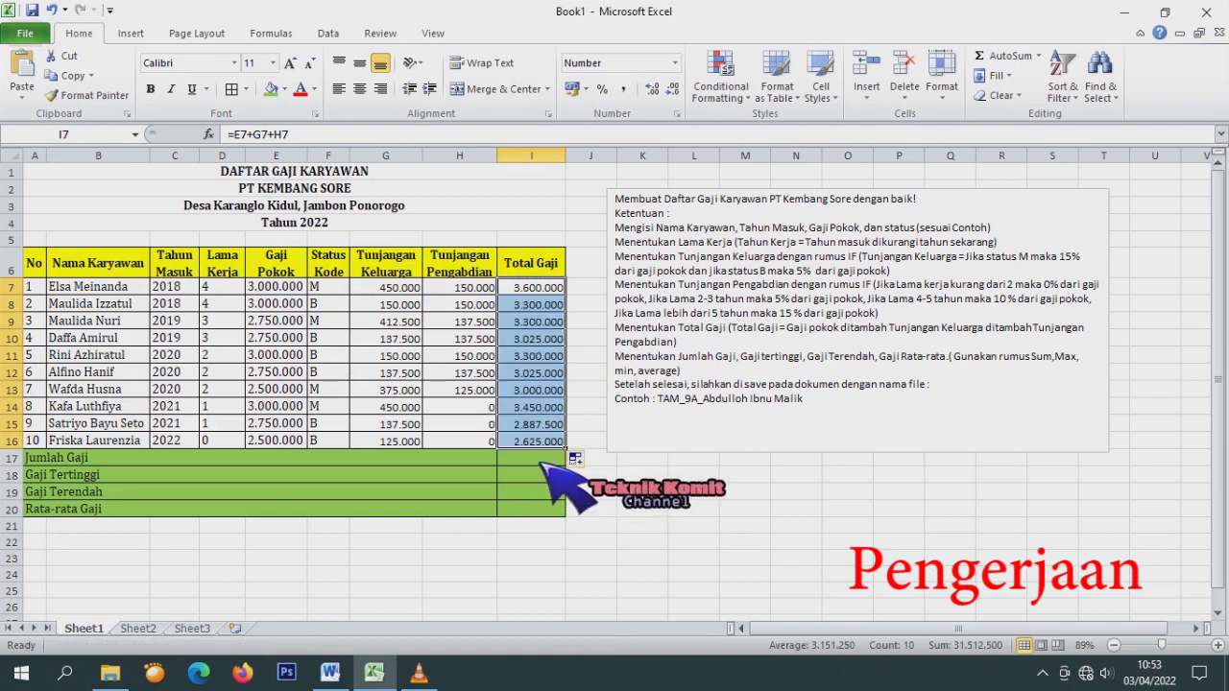
click(542, 462)
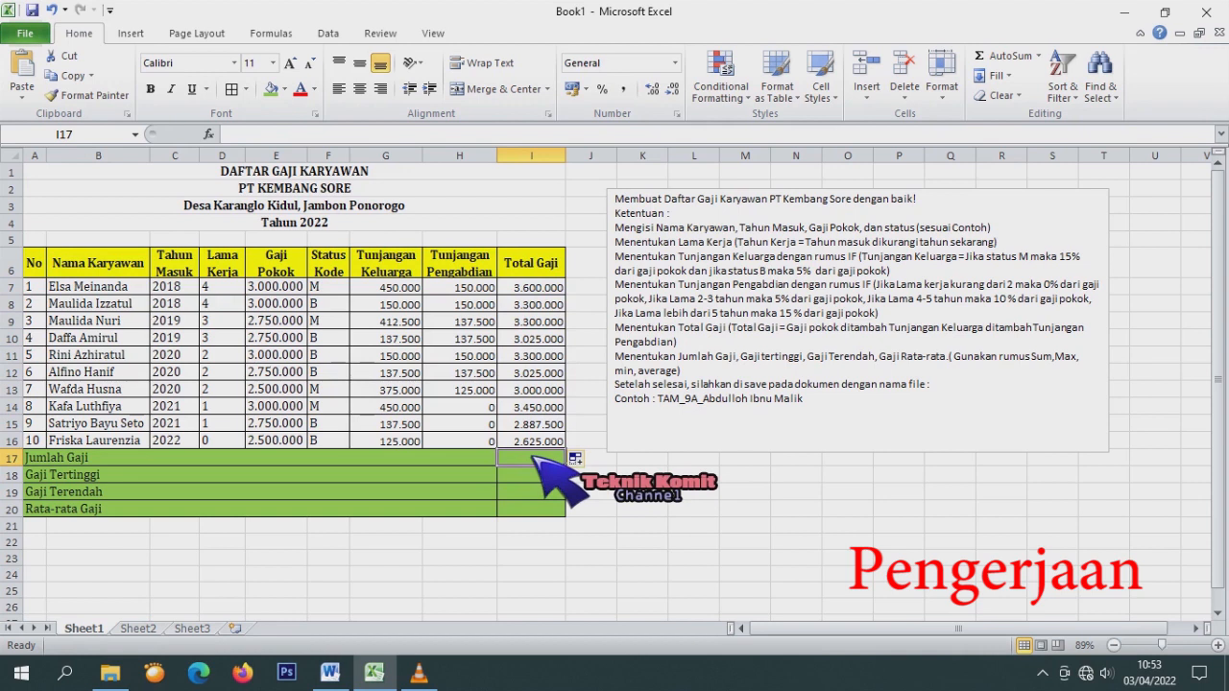
Enter =SUM(I7:I16) for Jumlah Gaji and =MAX(I7:I16) for Gaji Tertinggi.
text(=s)
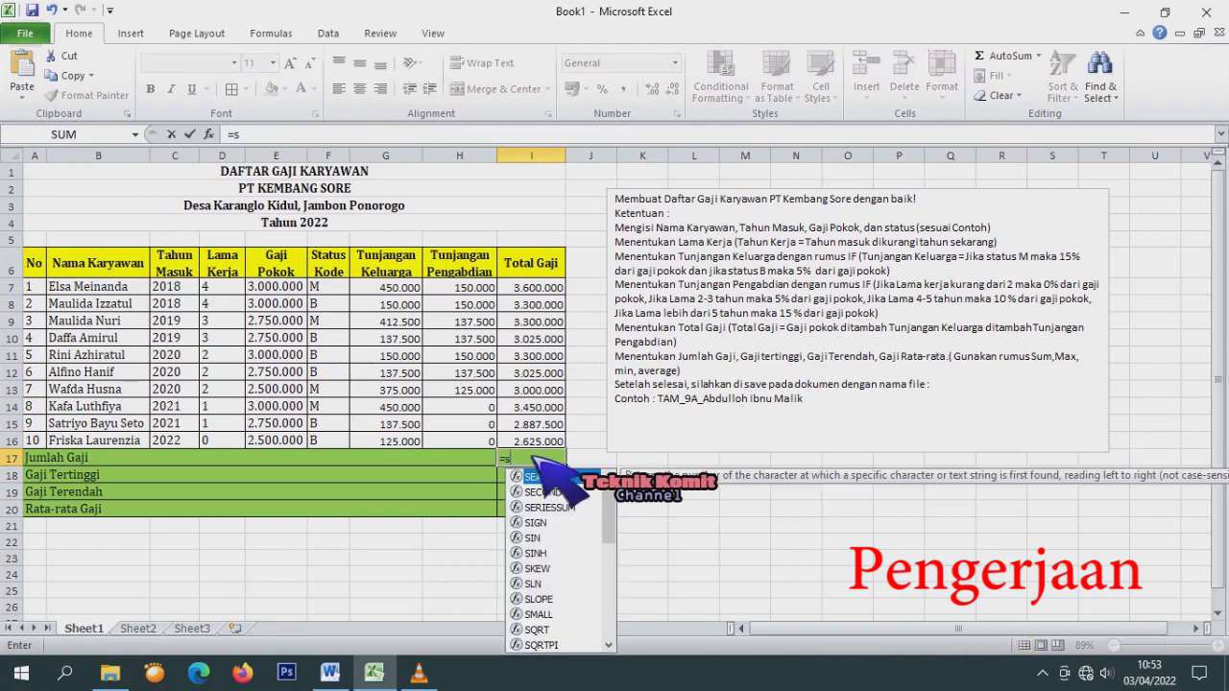
text(um()
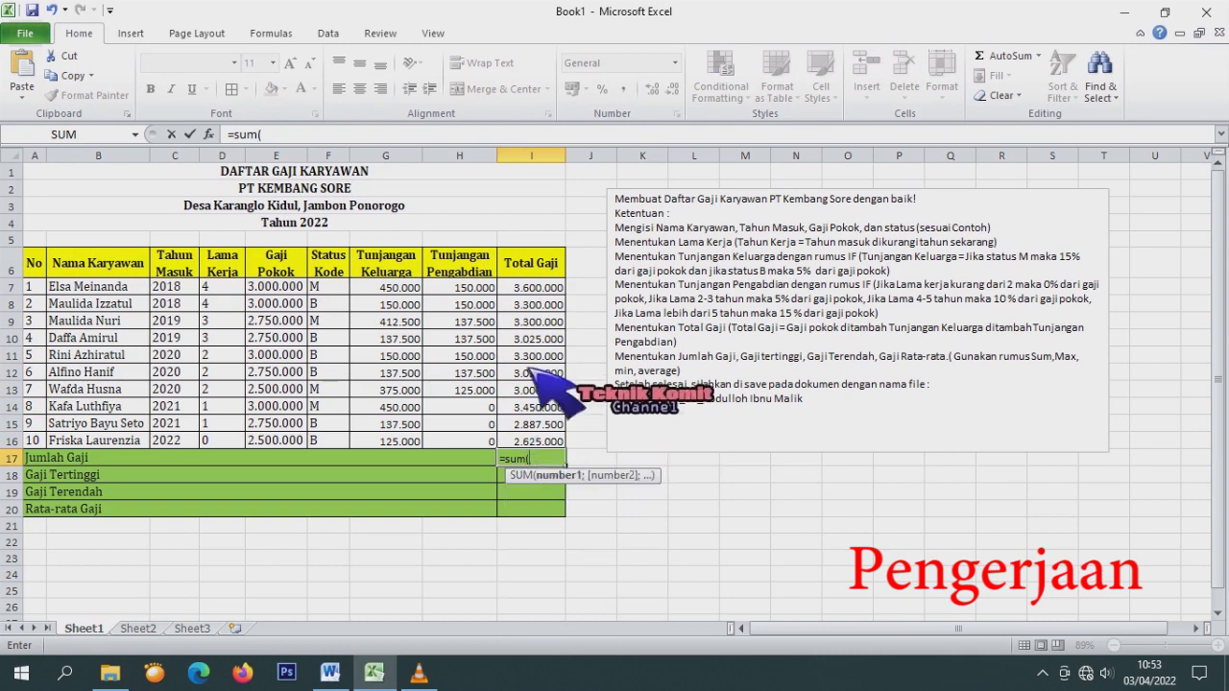
drag(540, 288, 557, 444)
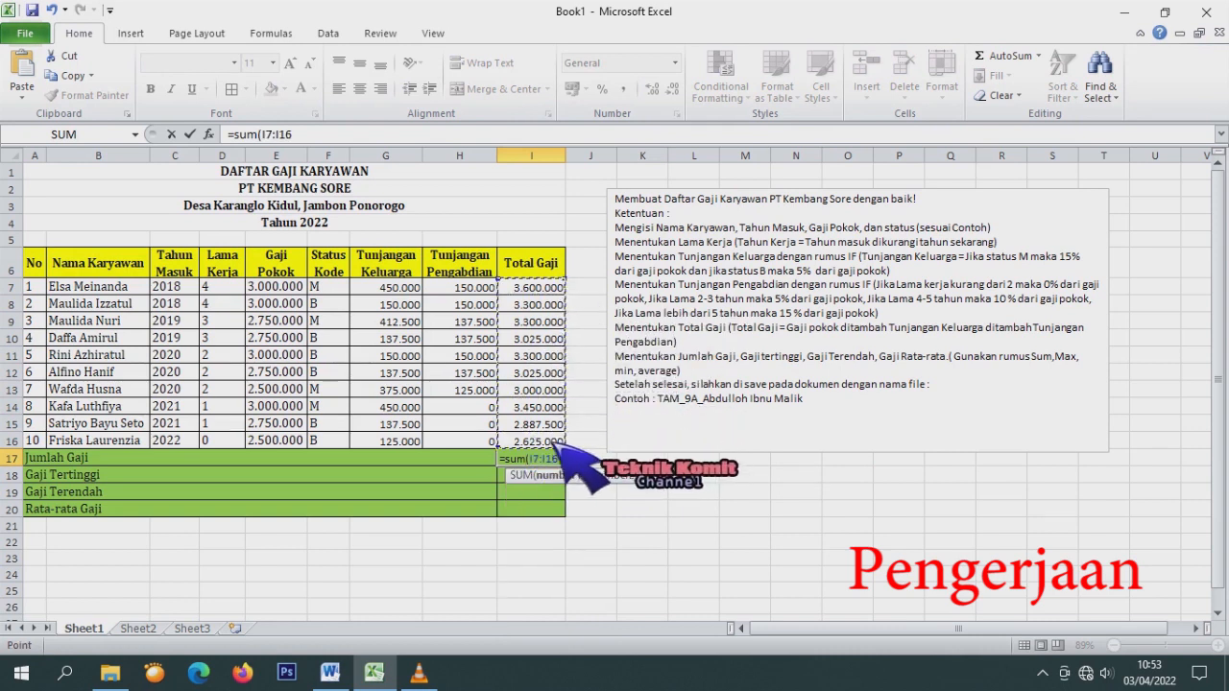
key(Return)
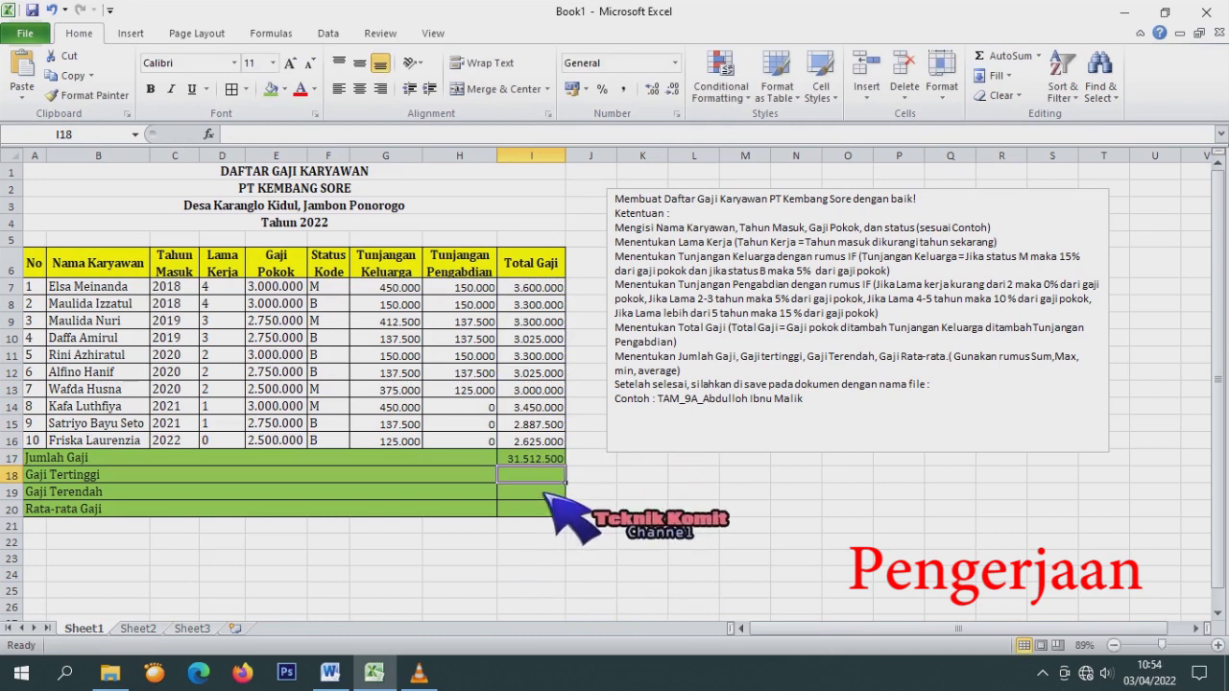
text(=)
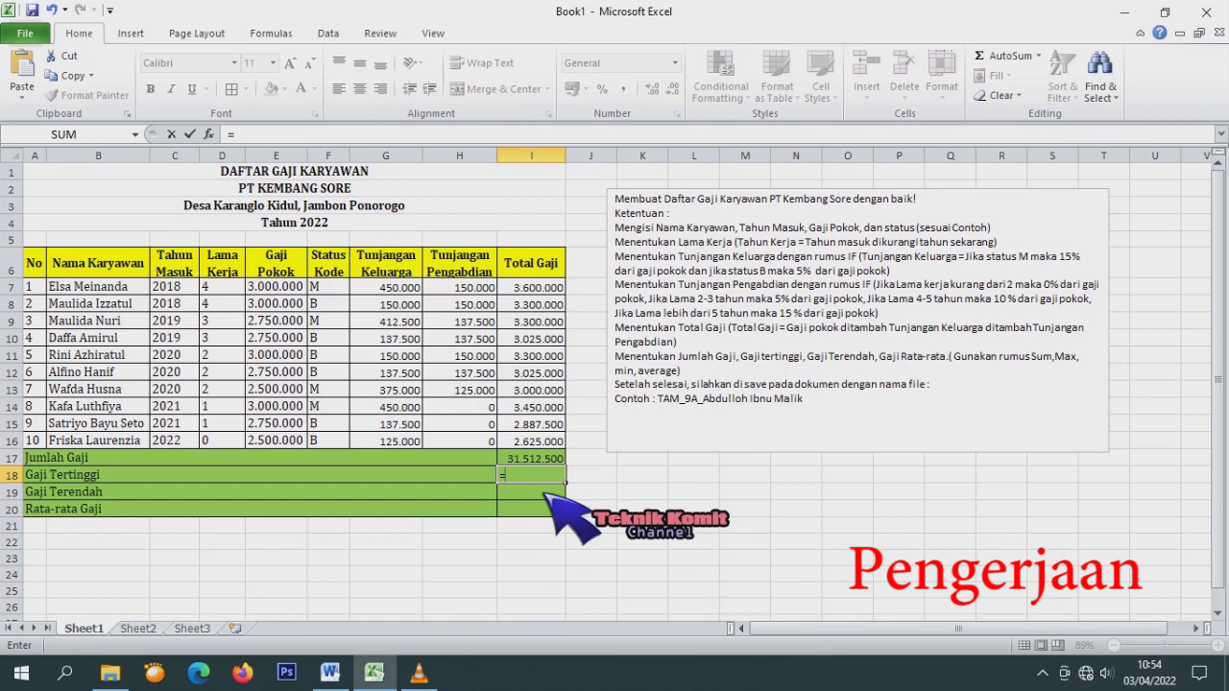
text(max)
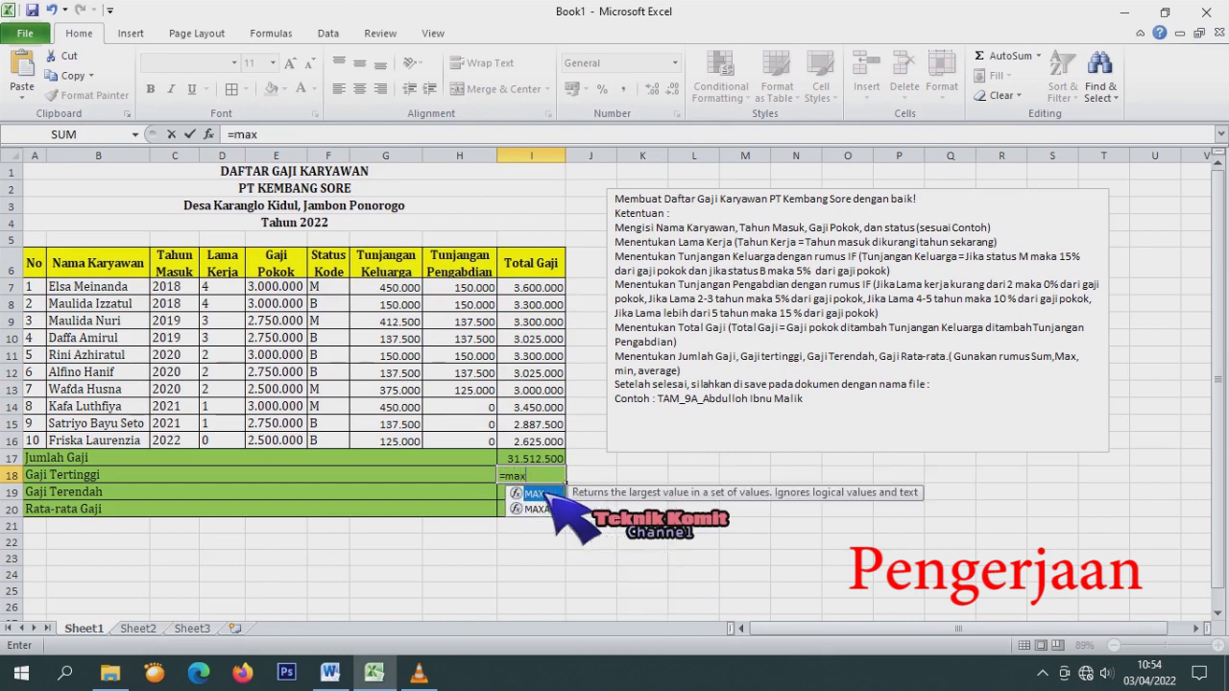
text(()
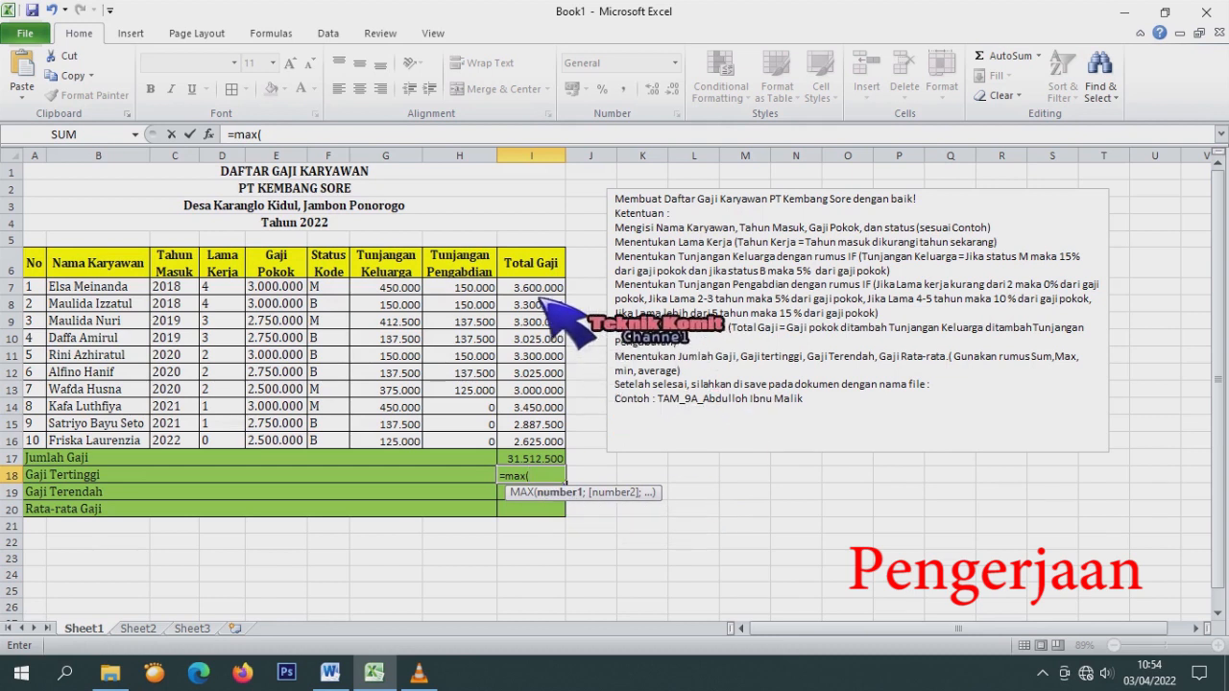
drag(533, 287, 536, 447)
key(Return)
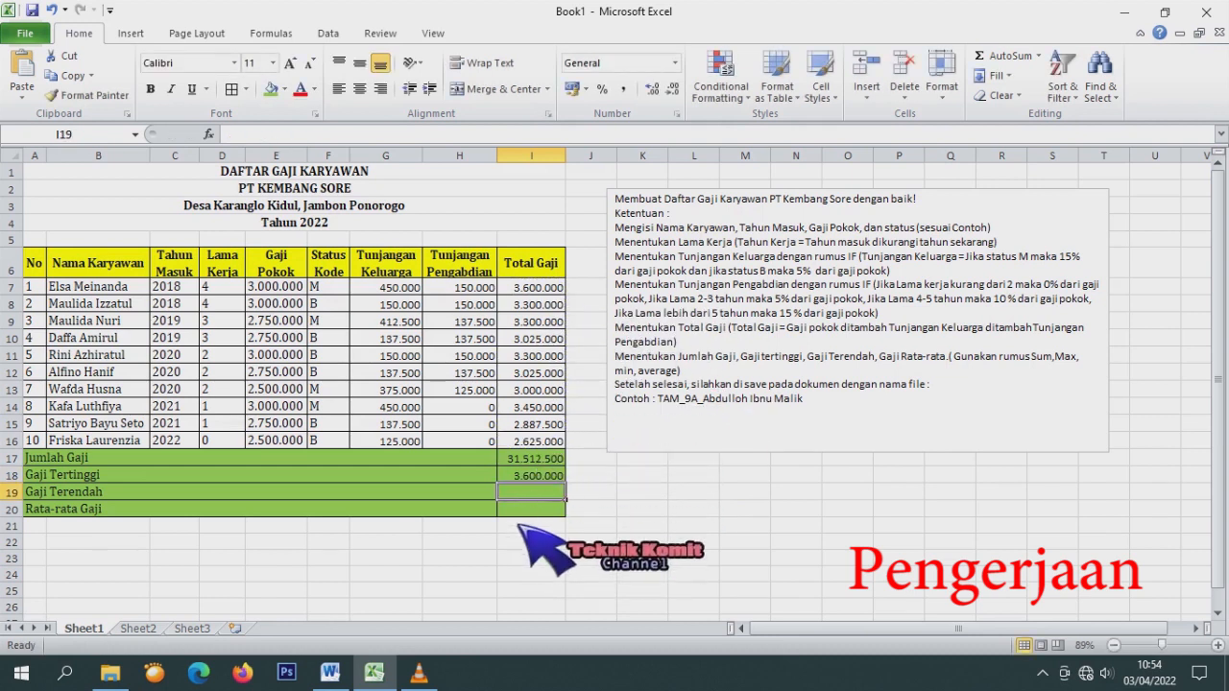
Enter =MIN(I7:I16) for Gaji Terendah and =AVERAGE(I7:I16) in I20, giving 3.151.250.
text(=)
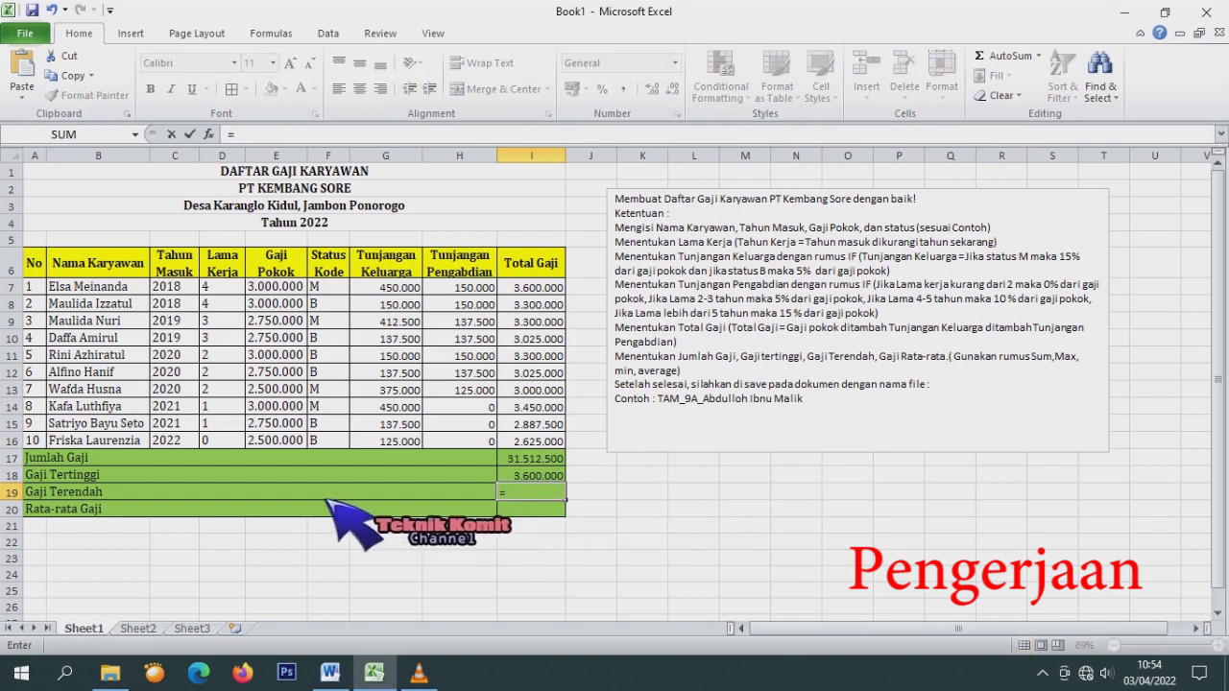
text(min()
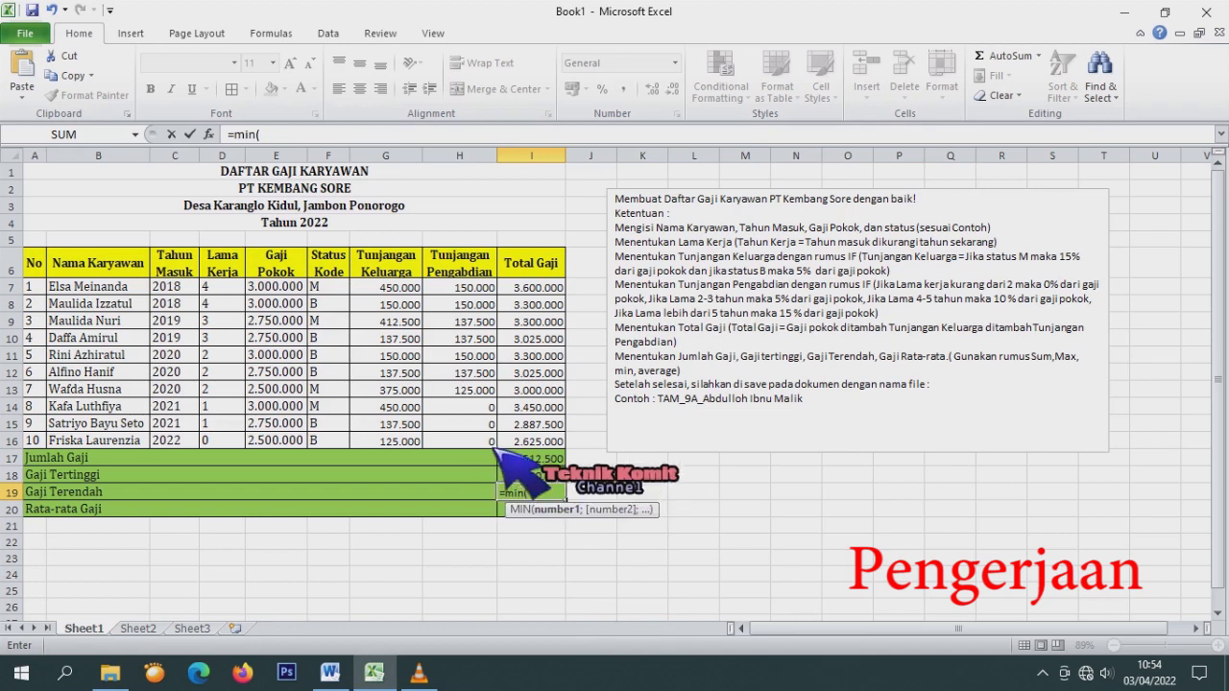
drag(526, 286, 568, 444)
key(Return)
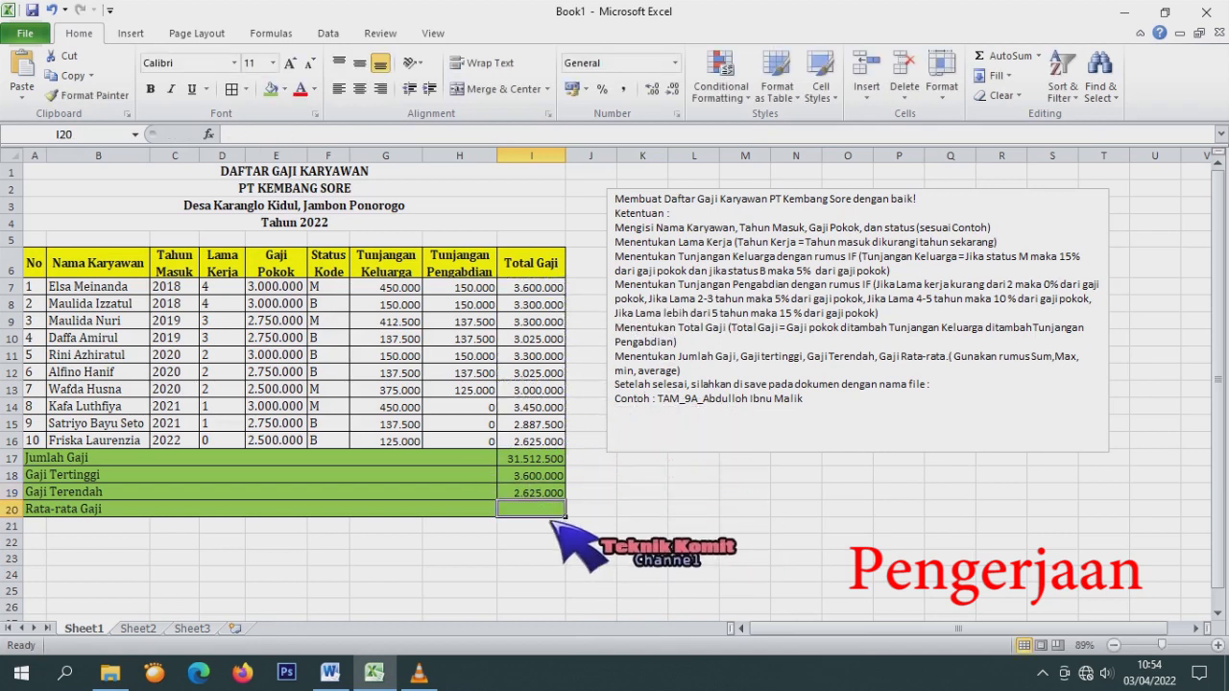
text(=avera)
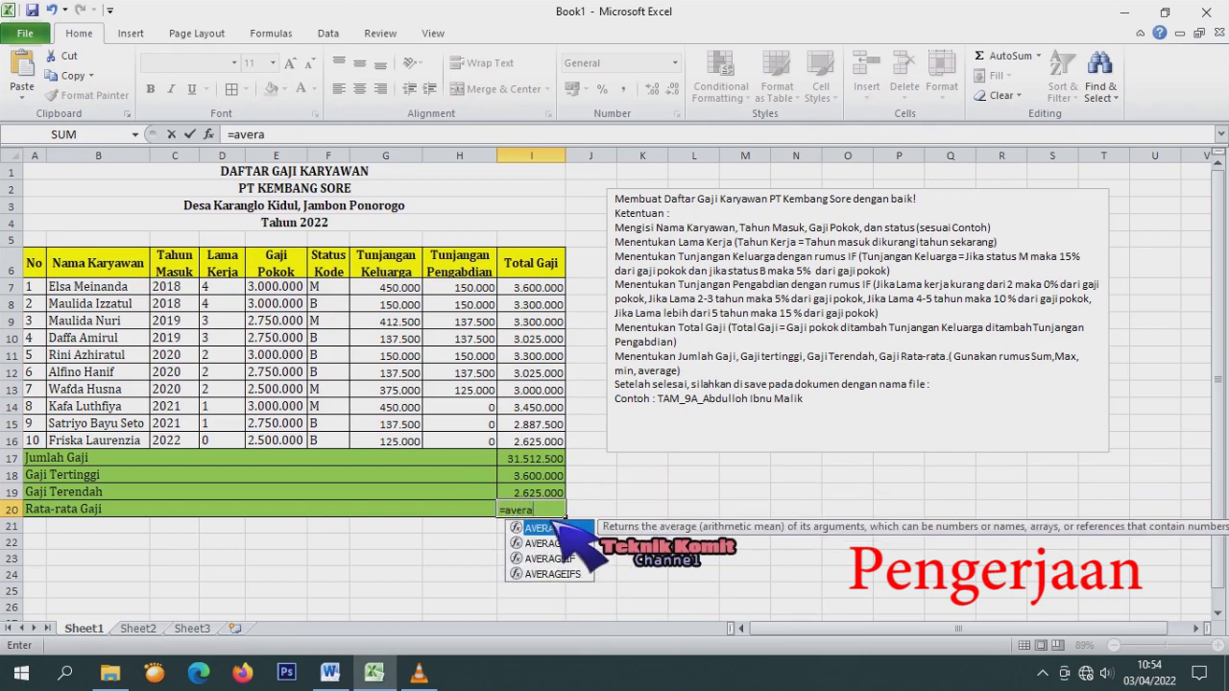
text(ge()
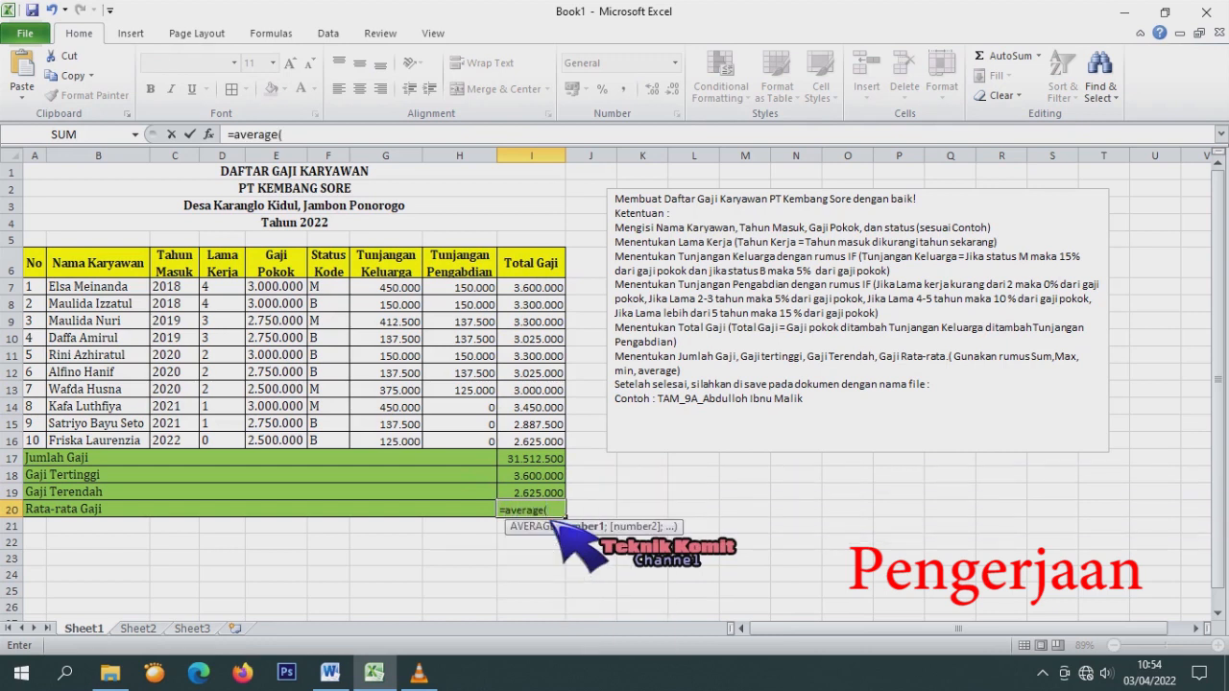
drag(557, 288, 564, 444)
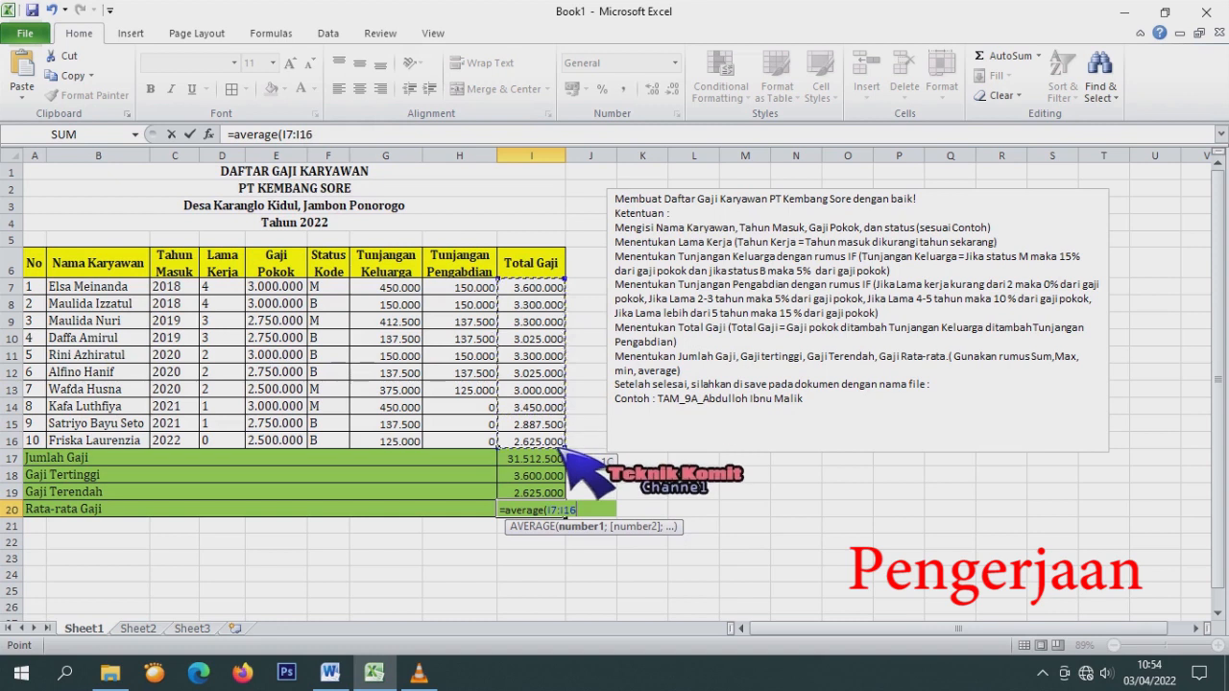
key(Return)
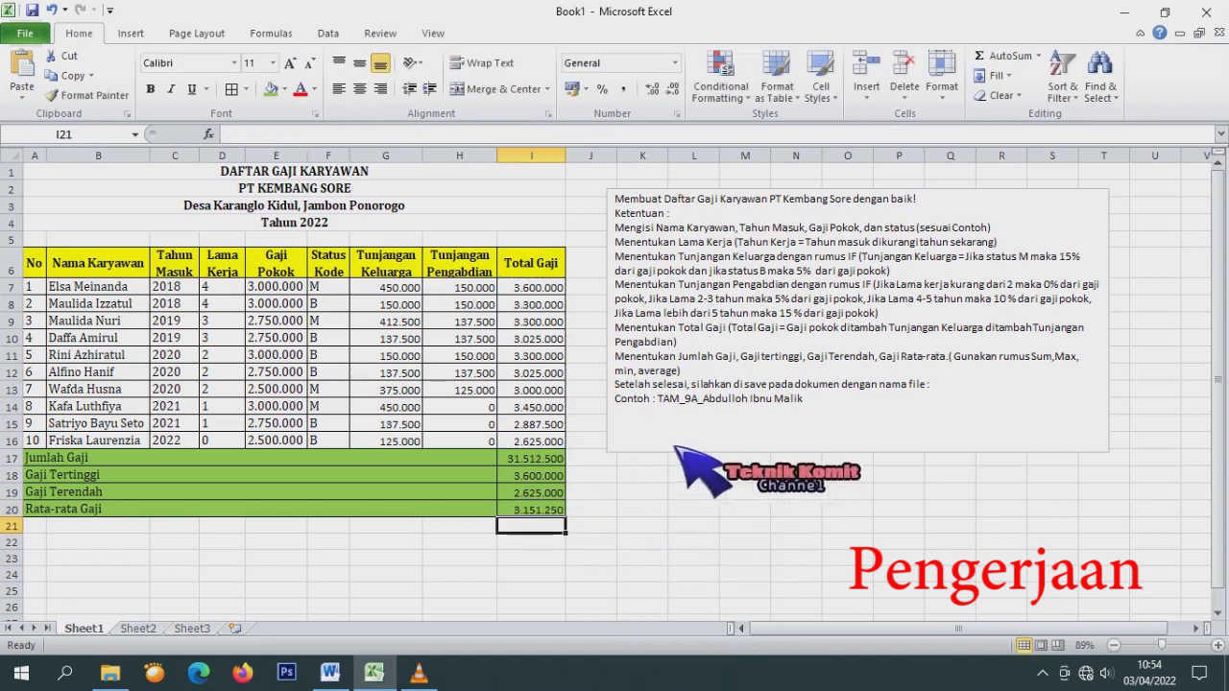
drag(894, 630, 857, 637)
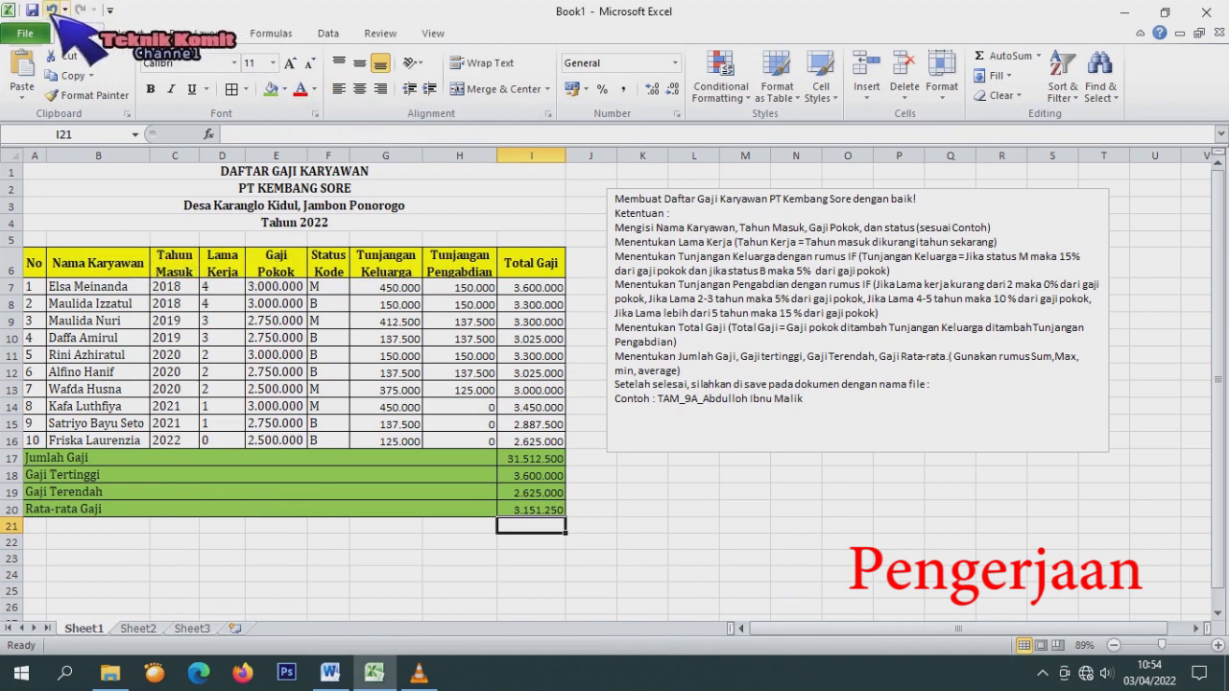
Save the workbook to Documents as TAM_9A_ followed by the student's name.
click(25, 37)
click(49, 67)
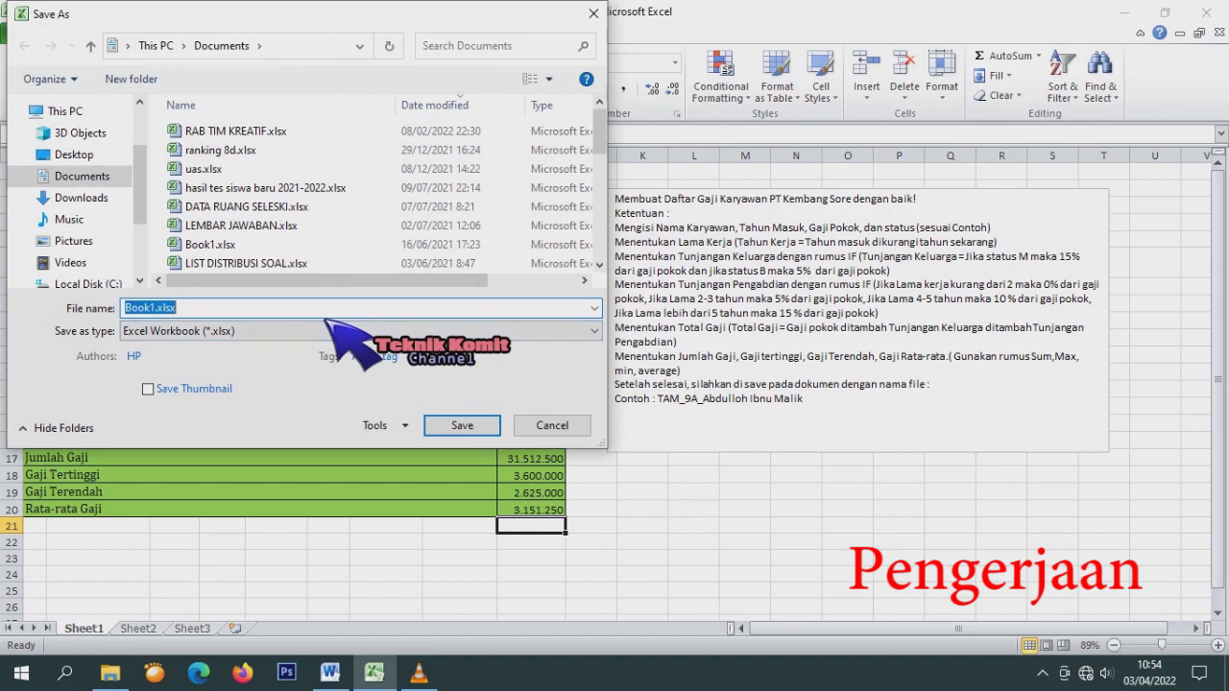
text(t)
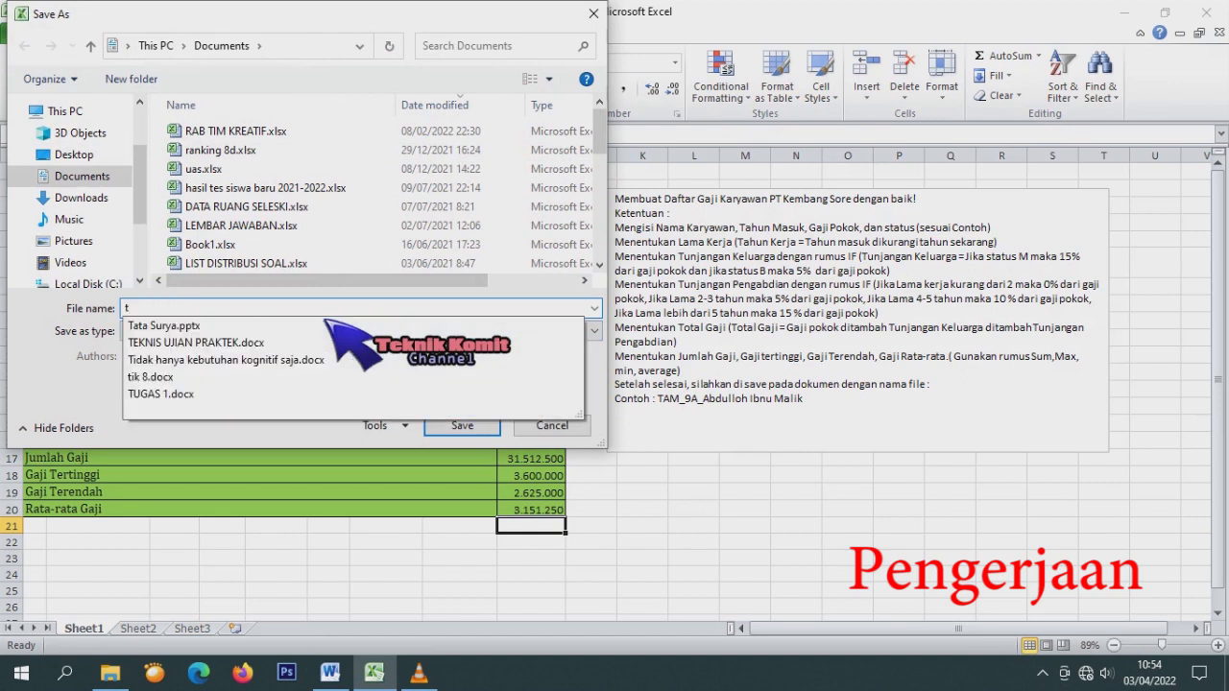
key(BackSpace)
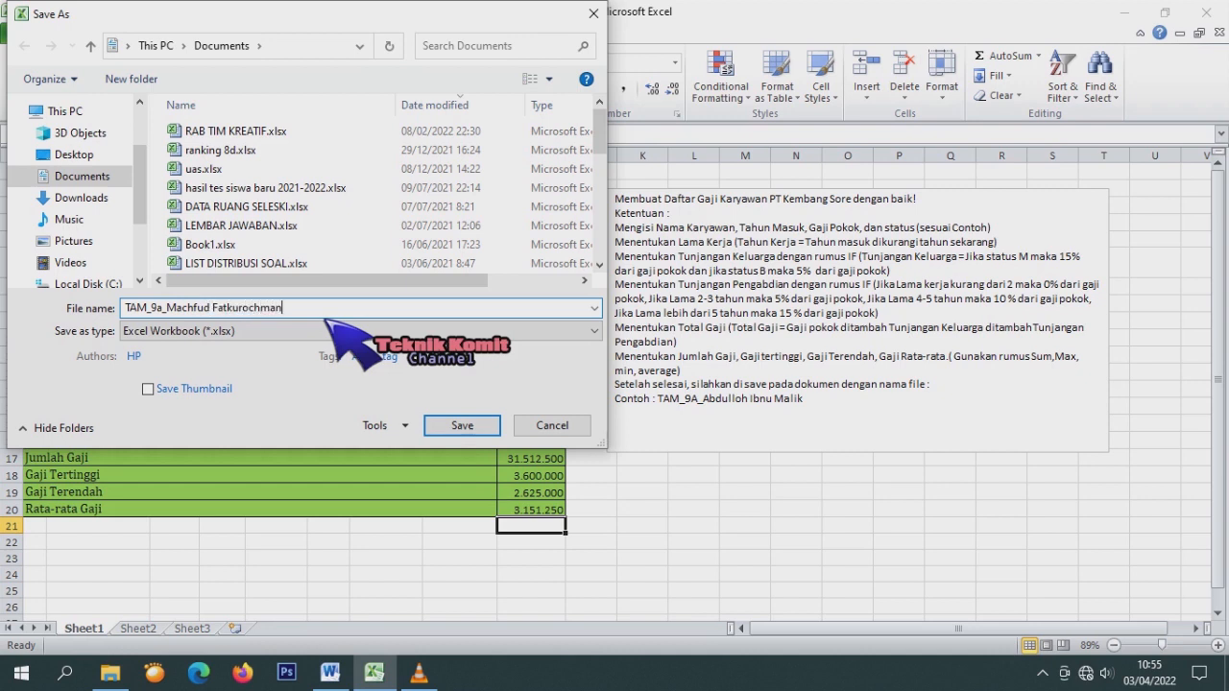
click(160, 312)
drag(164, 313, 162, 312)
text(_9A)
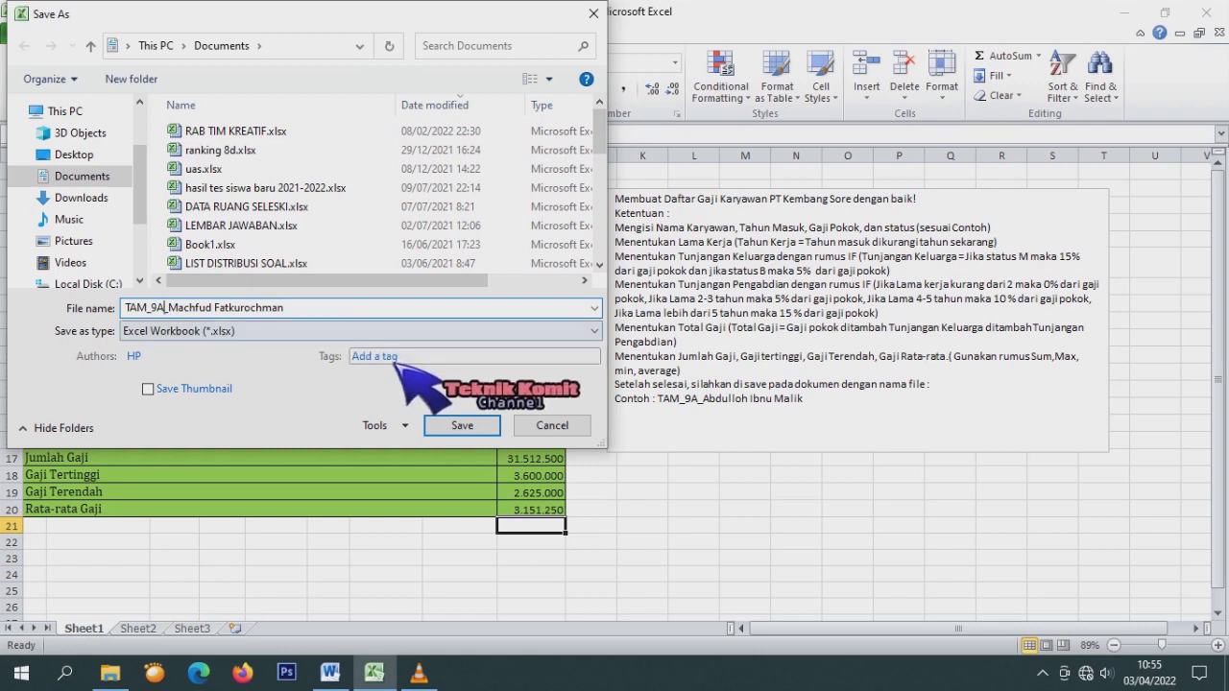
click(471, 423)
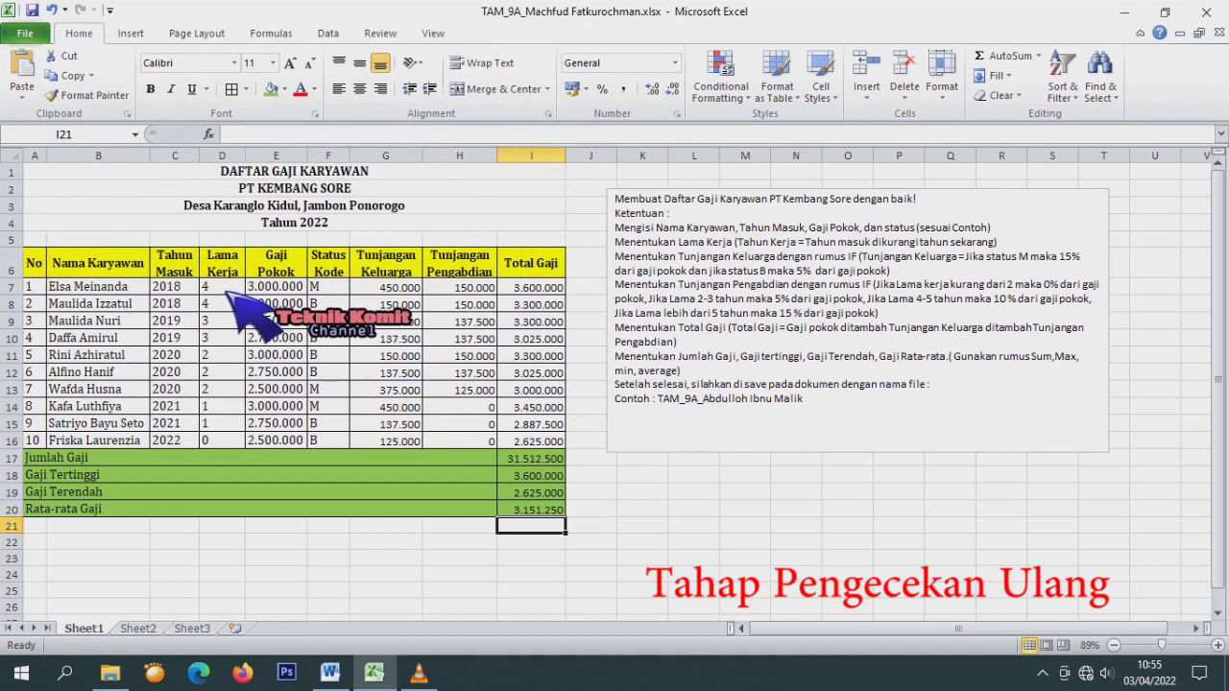
Enter a test Lama Kerja of 6 in D7 and inspect H7's formula.
click(226, 292)
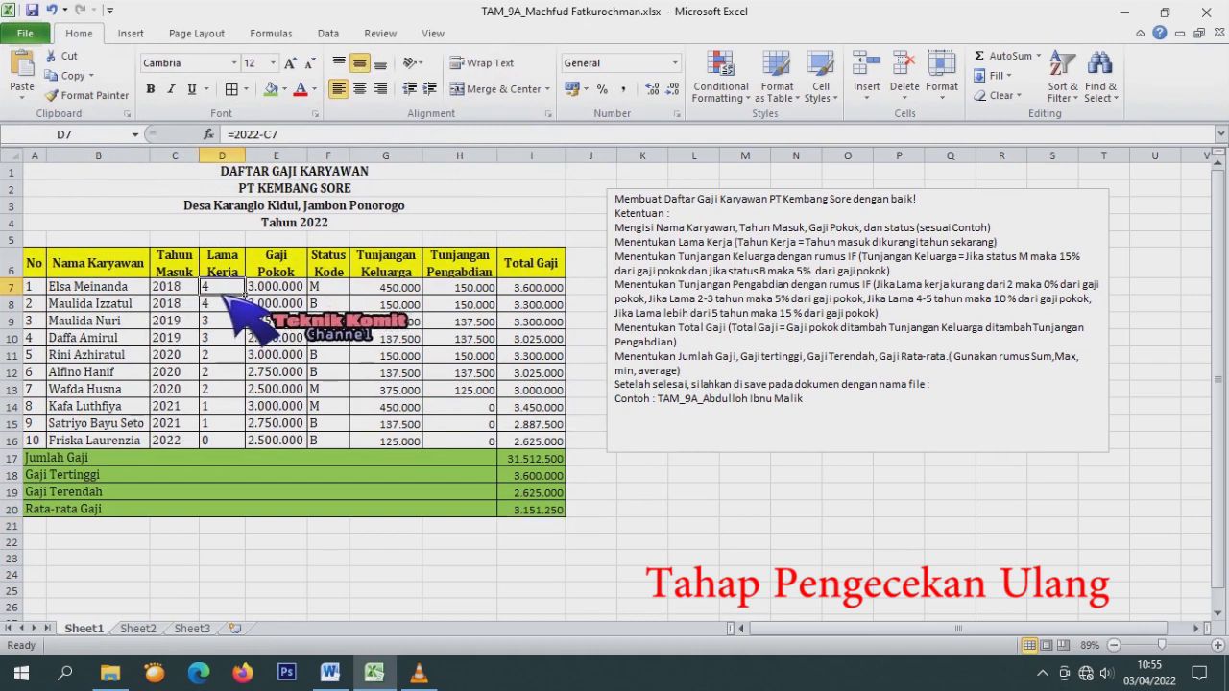
text(6)
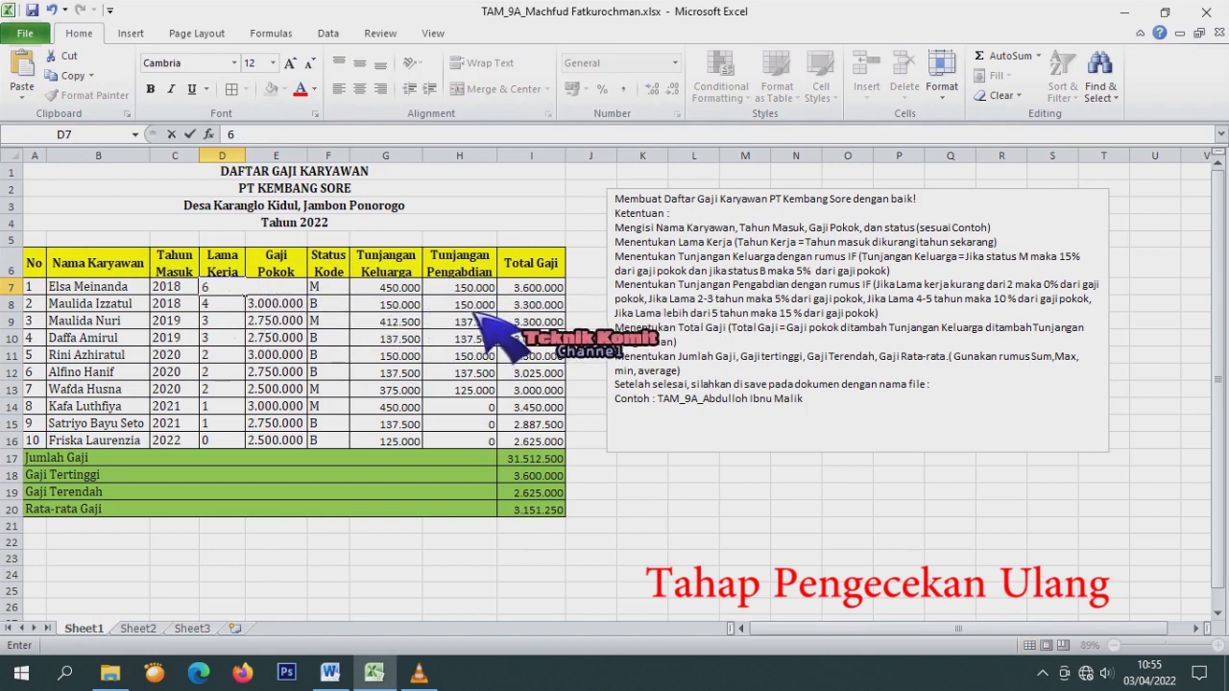
key(Return)
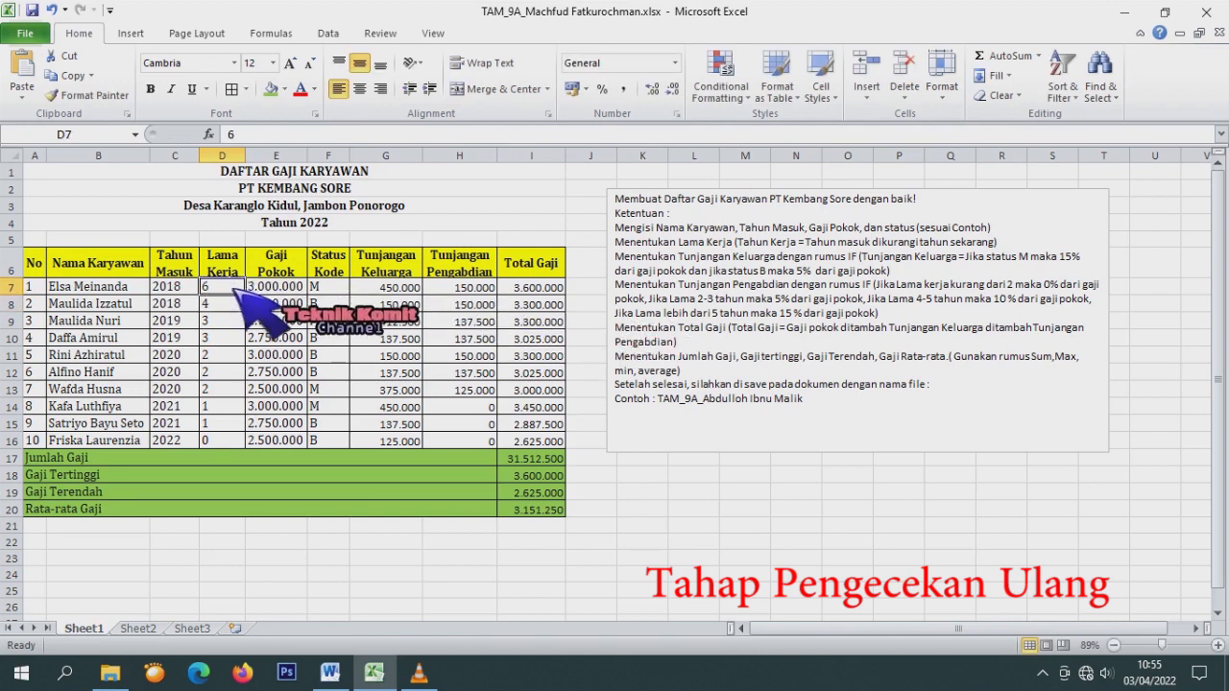
click(434, 303)
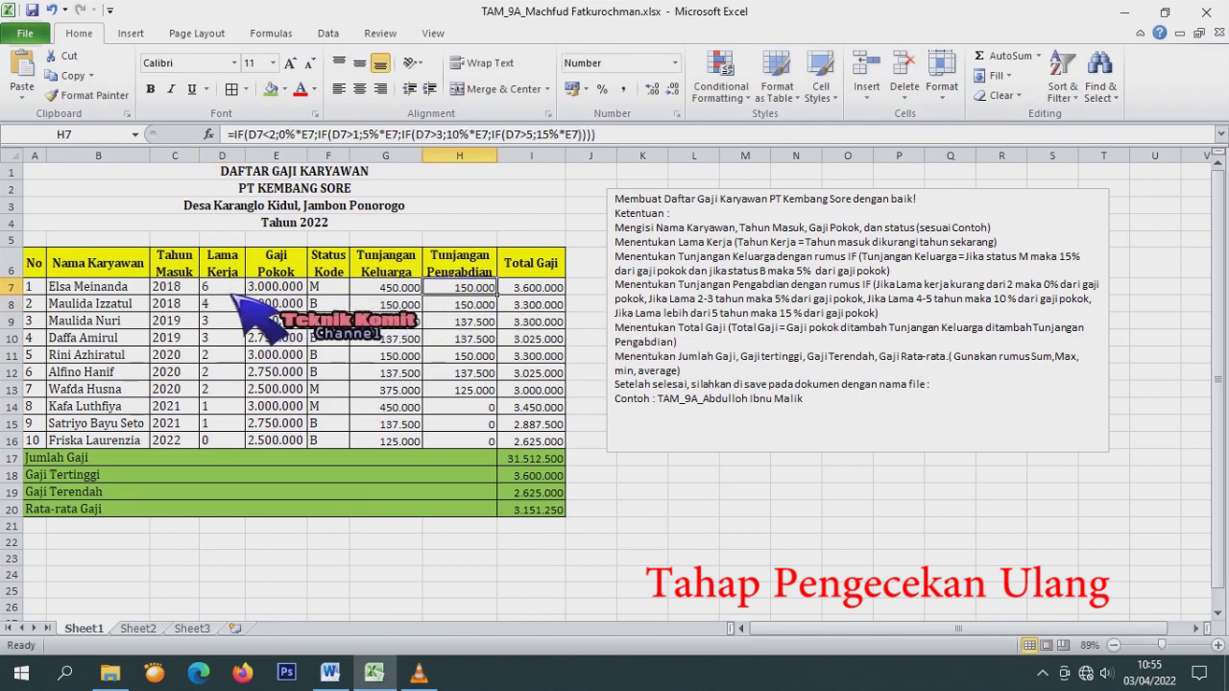
click(230, 300)
click(473, 291)
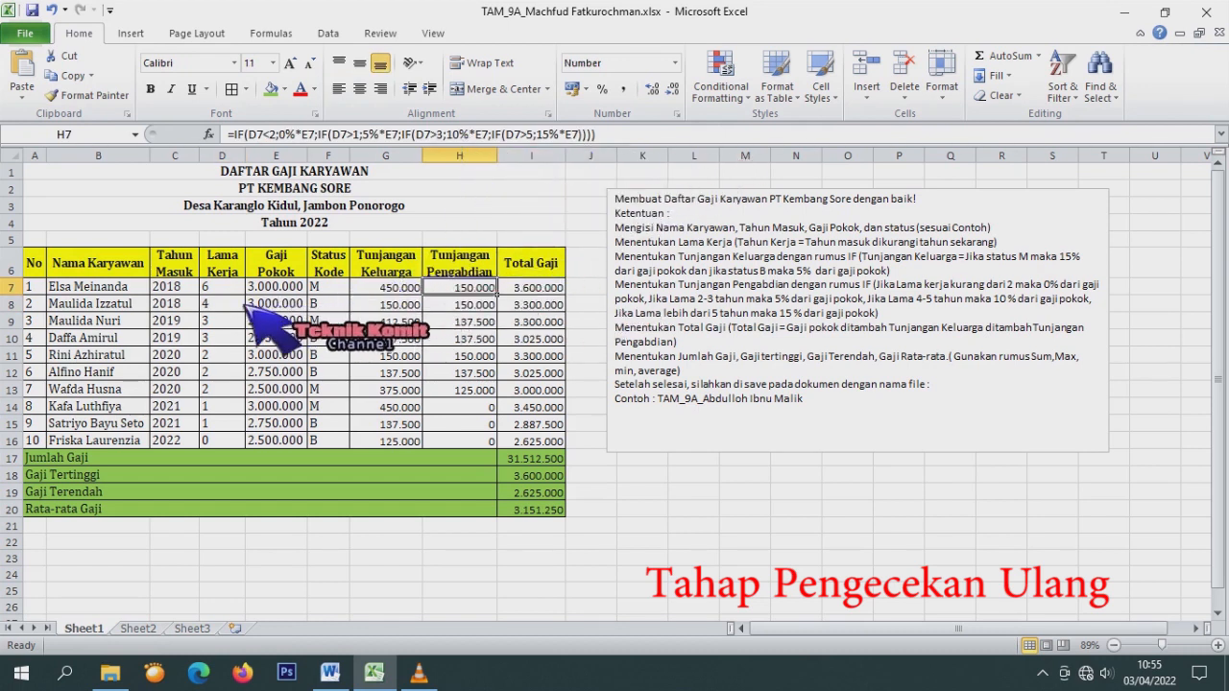
Try a test value of 6 in D8, then undo the test entries.
click(226, 287)
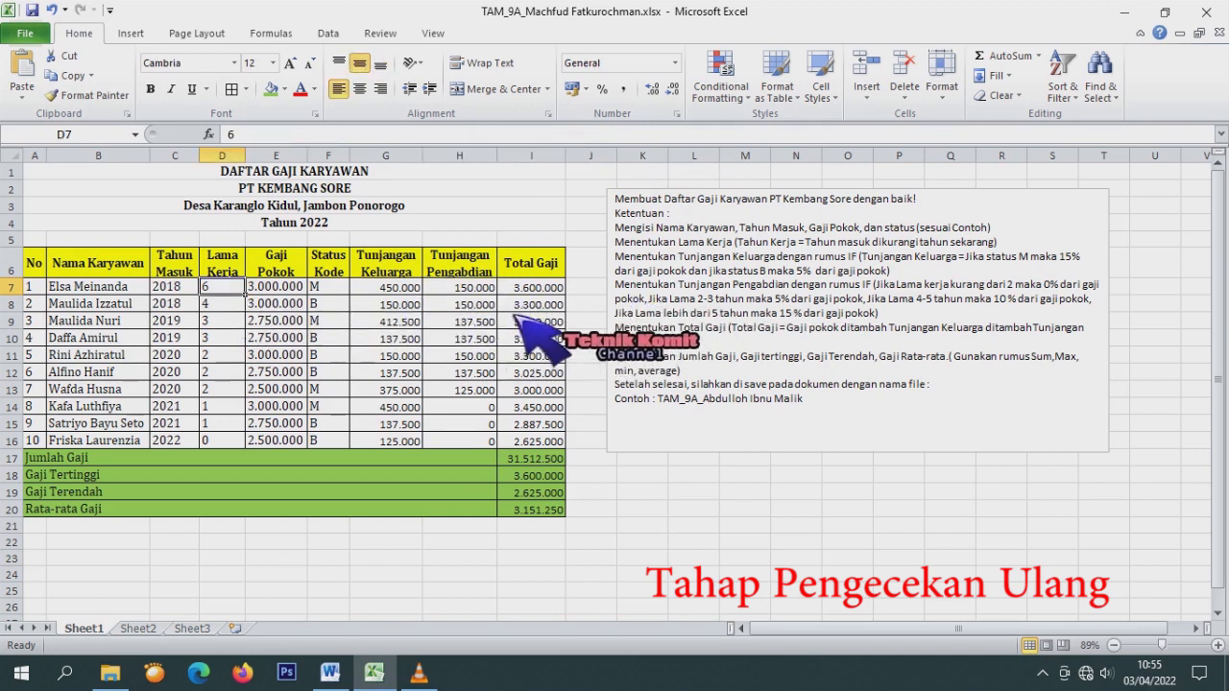
key(Down)
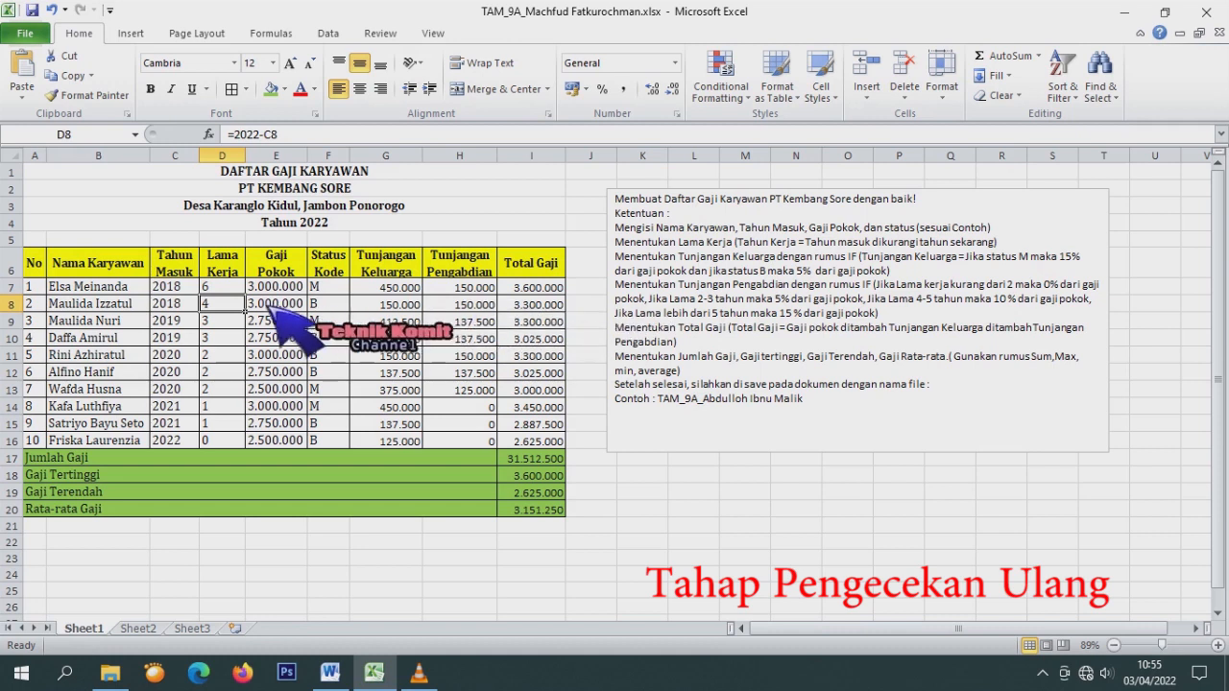
text(6)
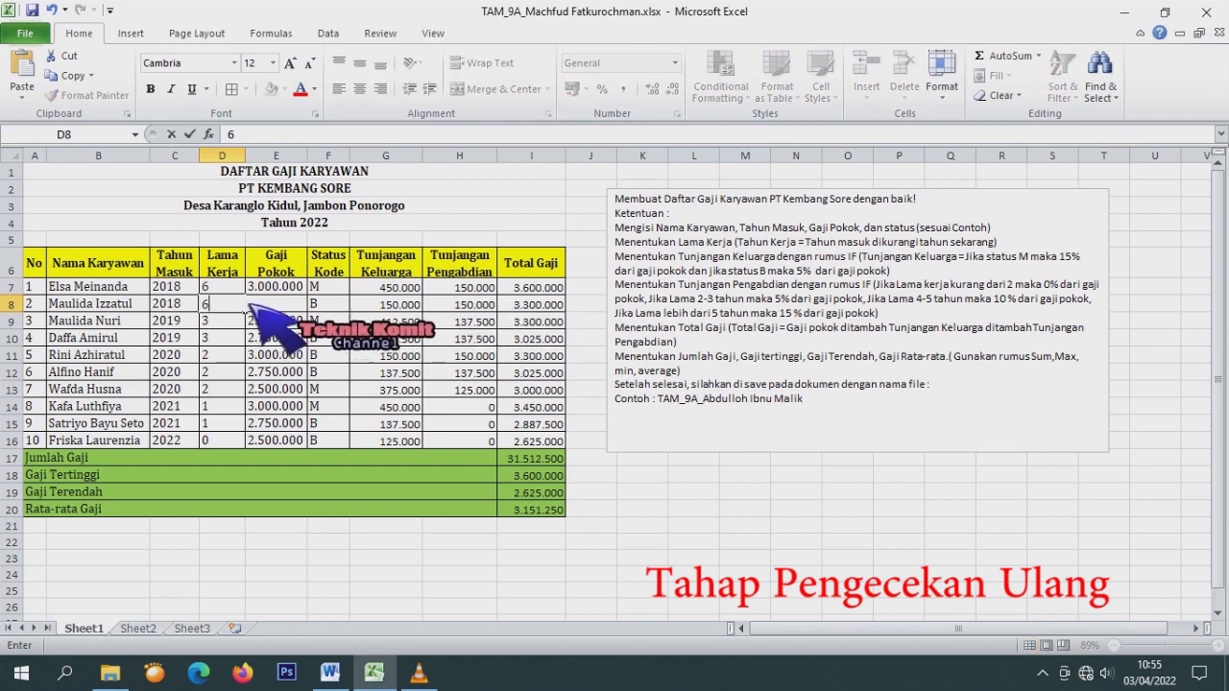
key(Return)
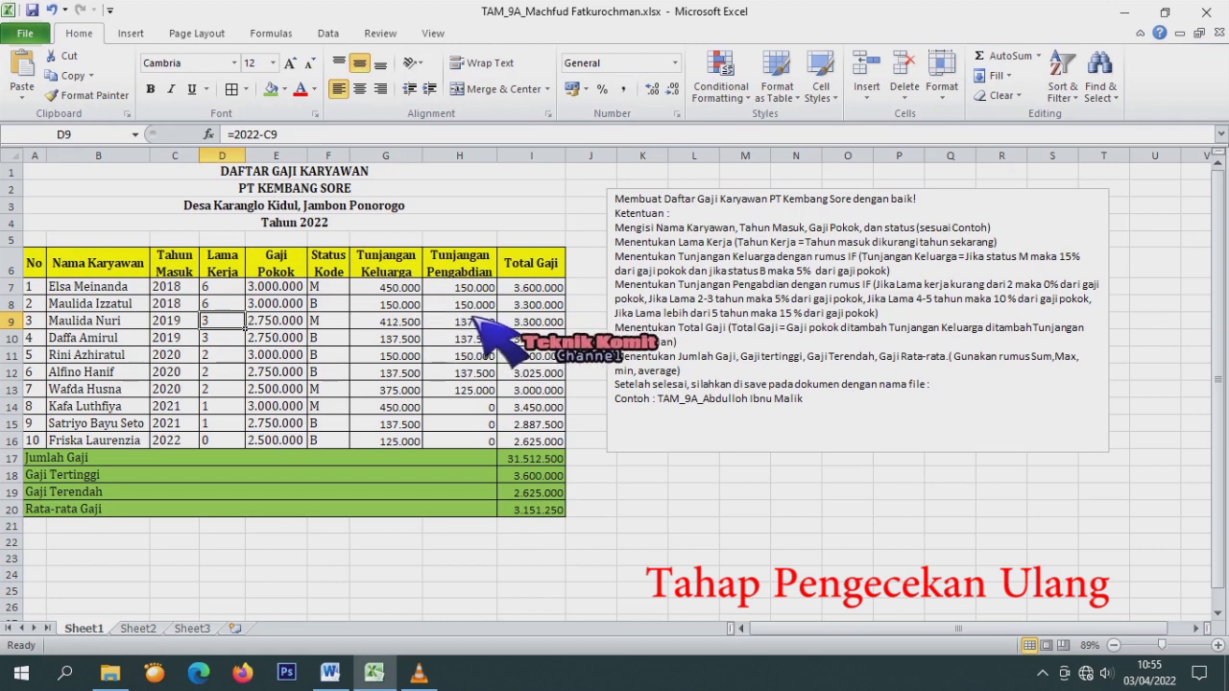
click(227, 305)
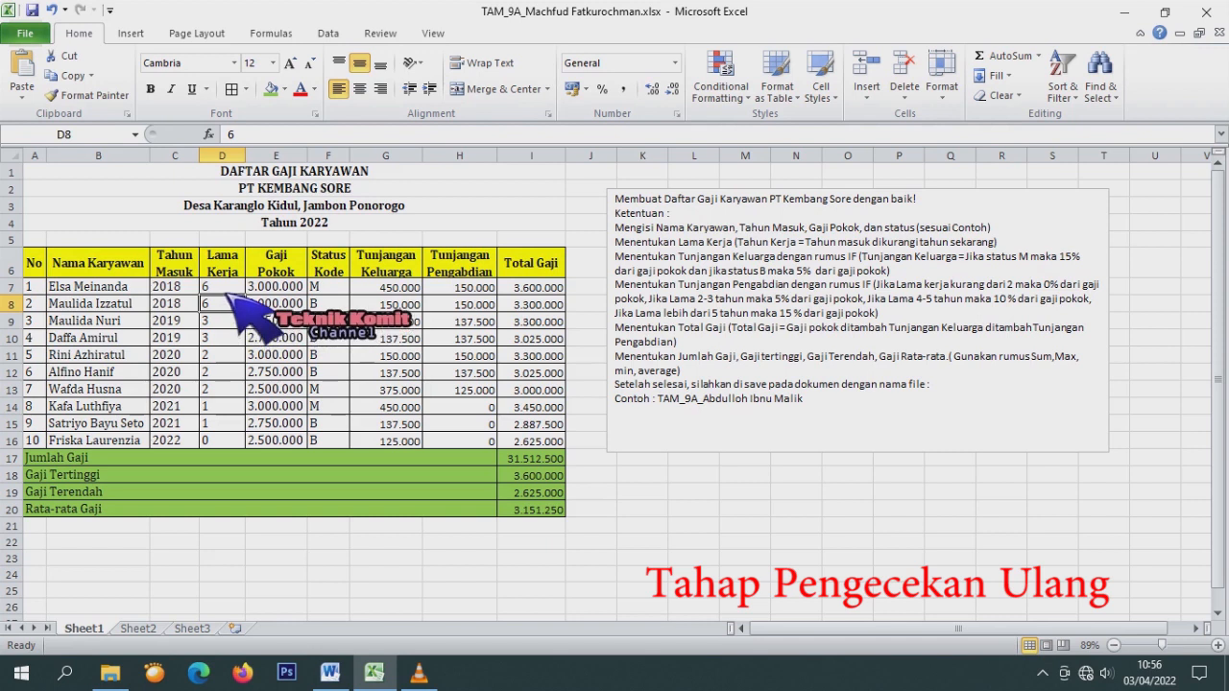
click(226, 305)
click(227, 339)
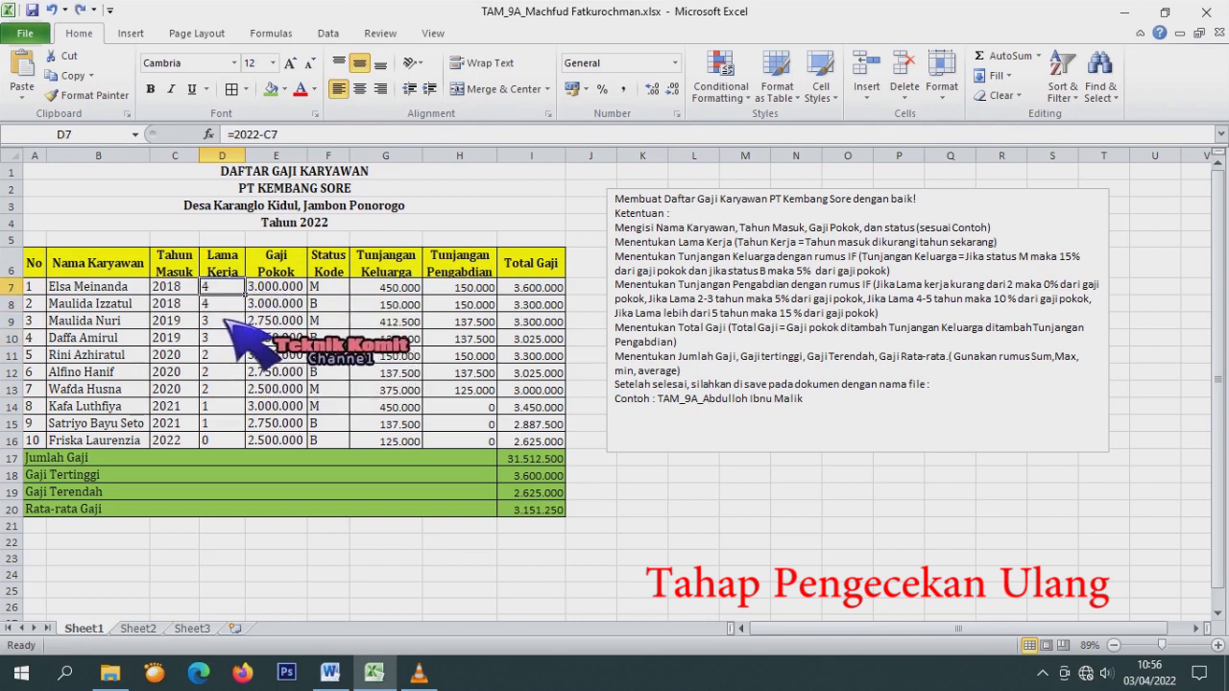
click(225, 320)
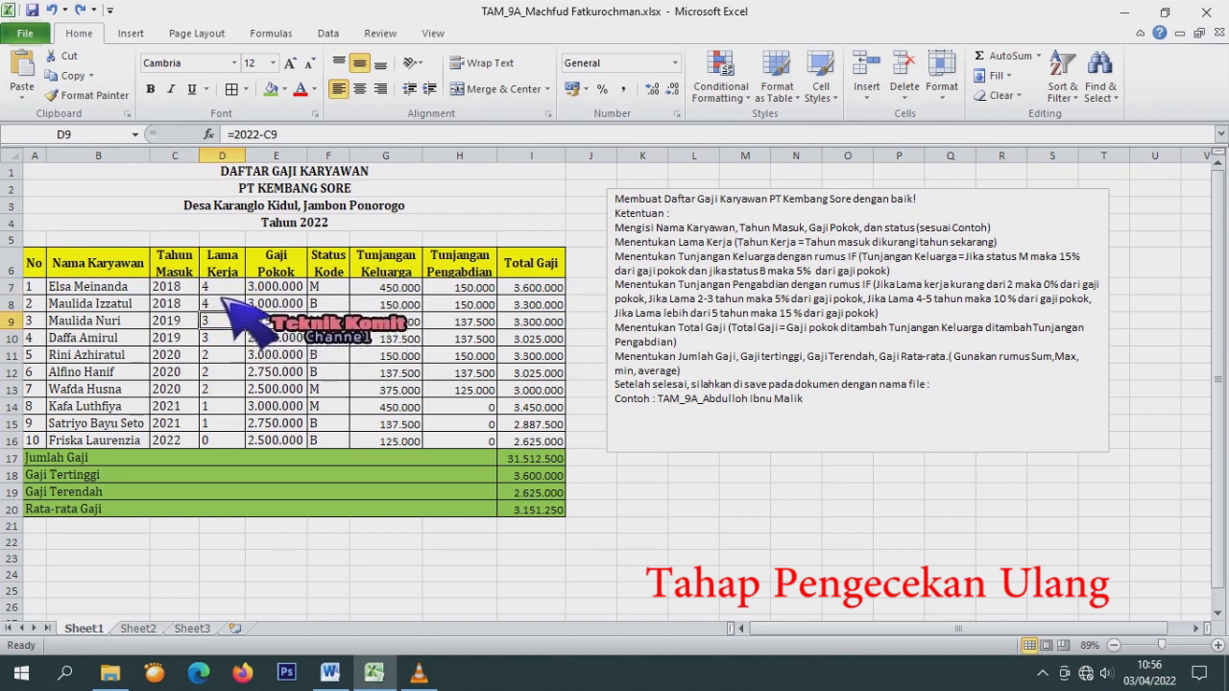
Set Tahun Masuk in C7 to 2015 and check H7's Tunjangan Pengabdian formula.
click(176, 289)
text(200)
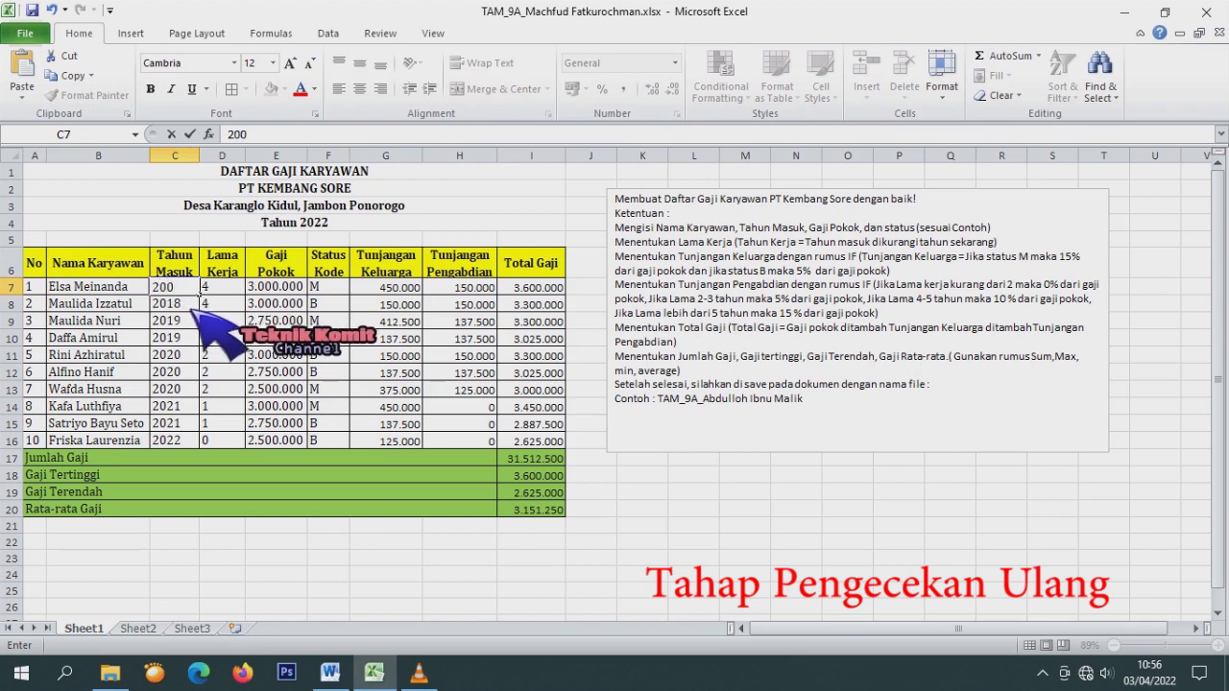
text(15)
key(Return)
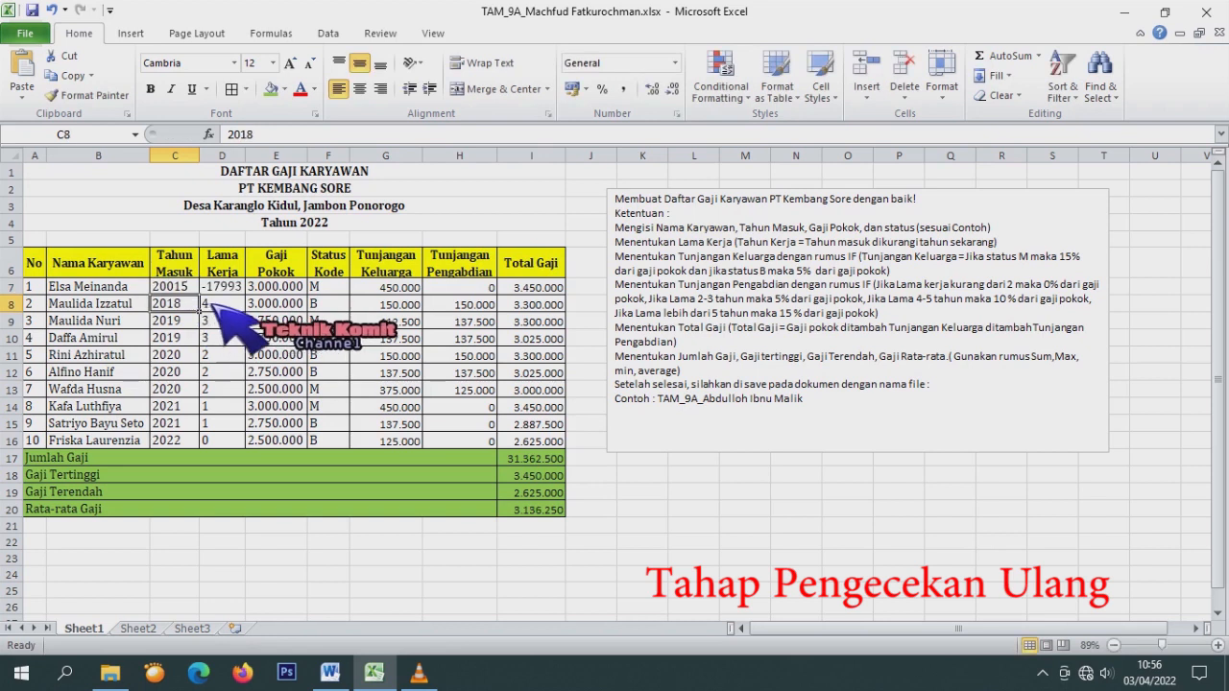
click(222, 286)
key(Left)
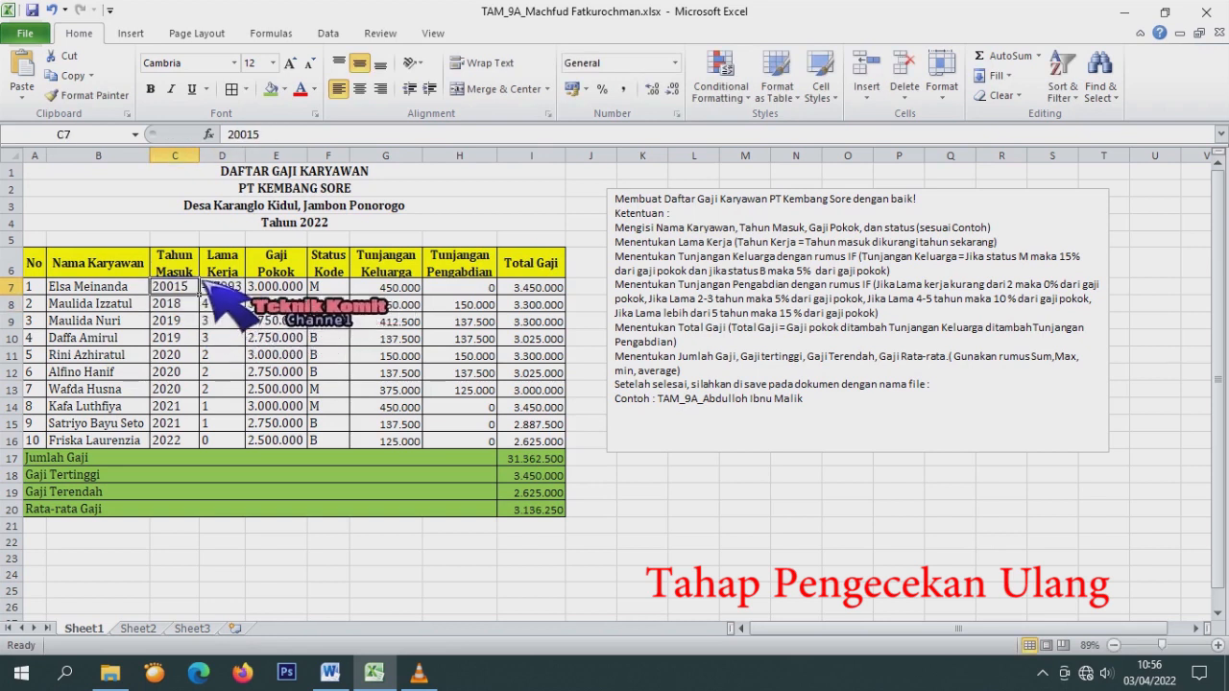
click(242, 136)
key(BackSpace)
key(Return)
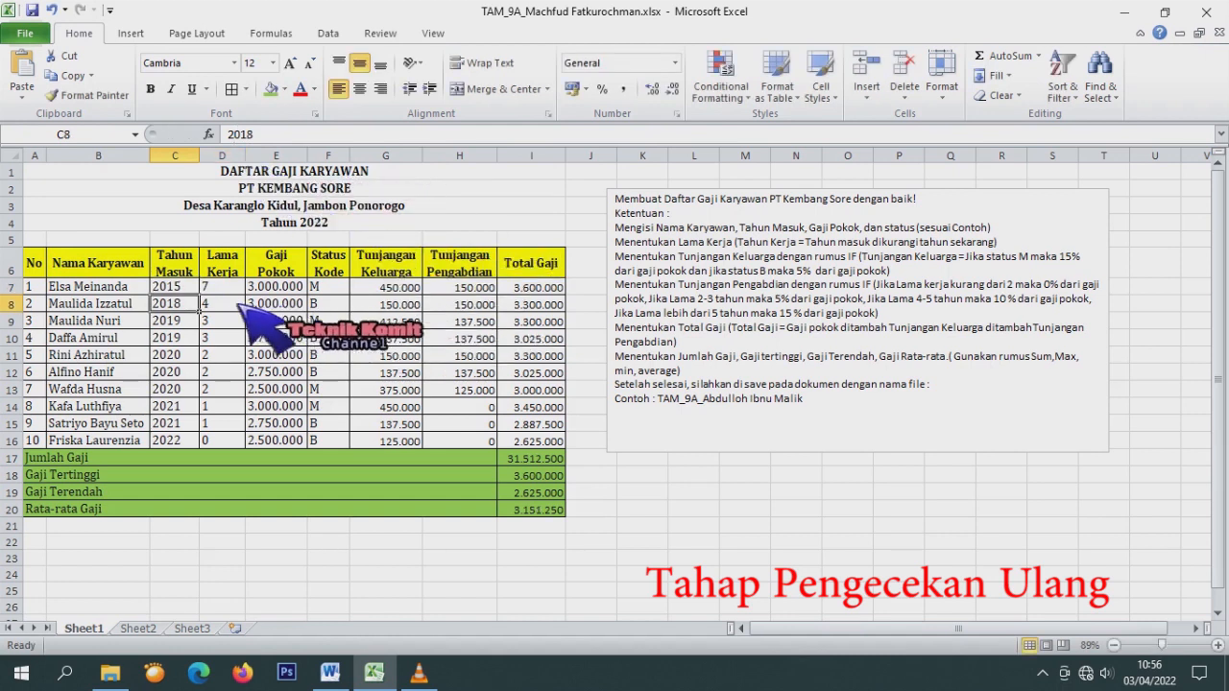
click(475, 288)
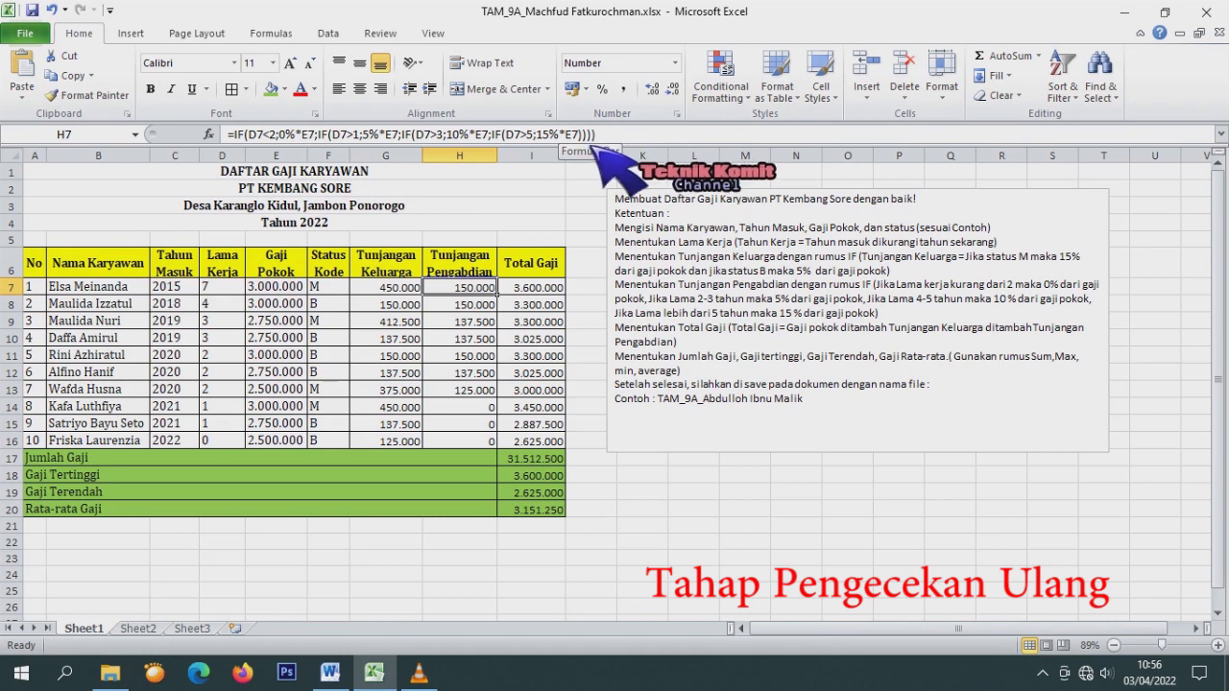
Remove the misplaced IF(D7>5;15%*E7 part from H7's formula.
drag(580, 136, 501, 136)
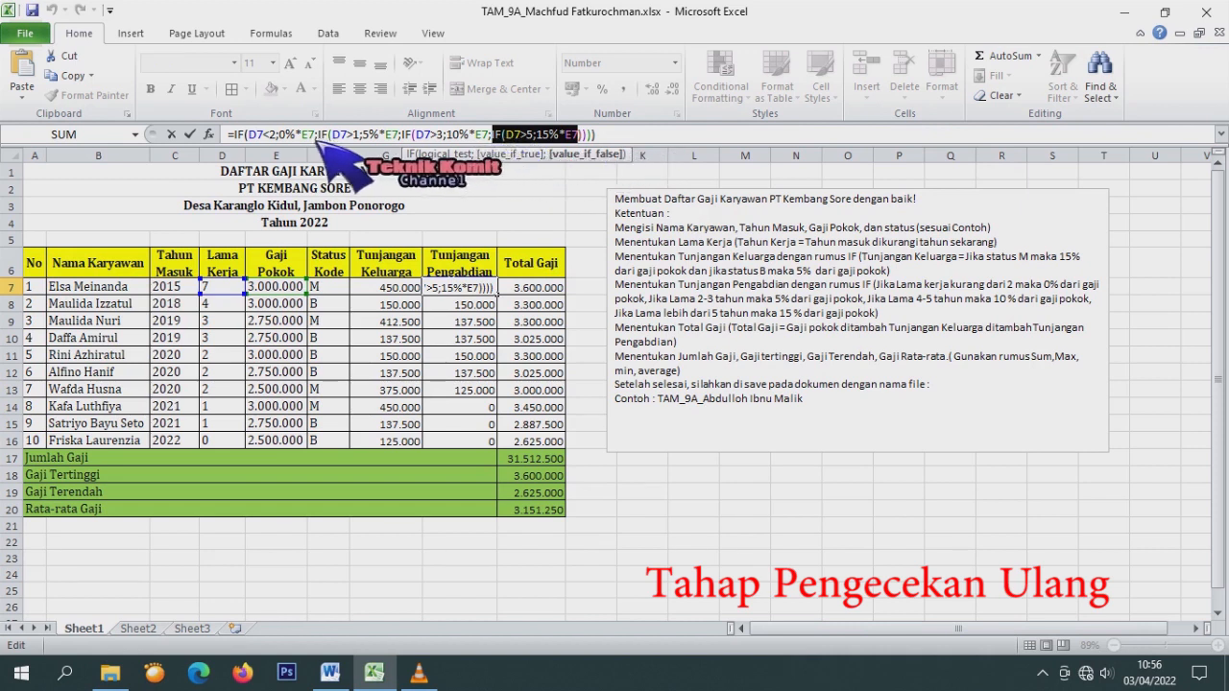
click(319, 140)
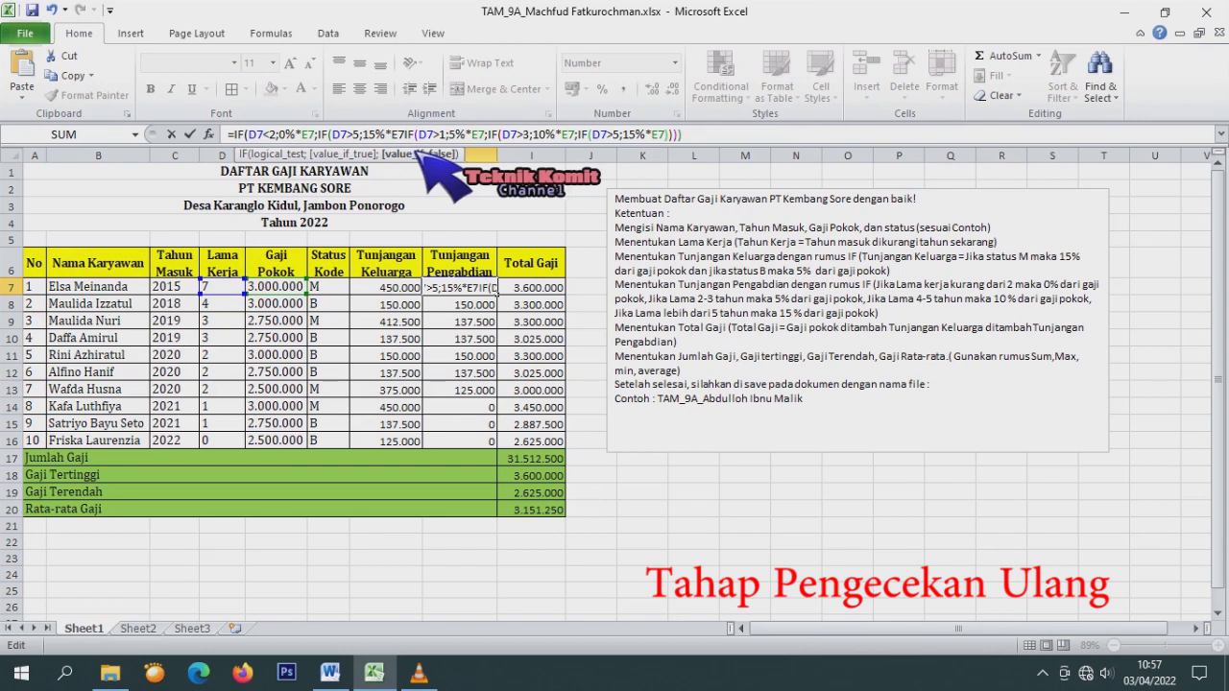
text(;)
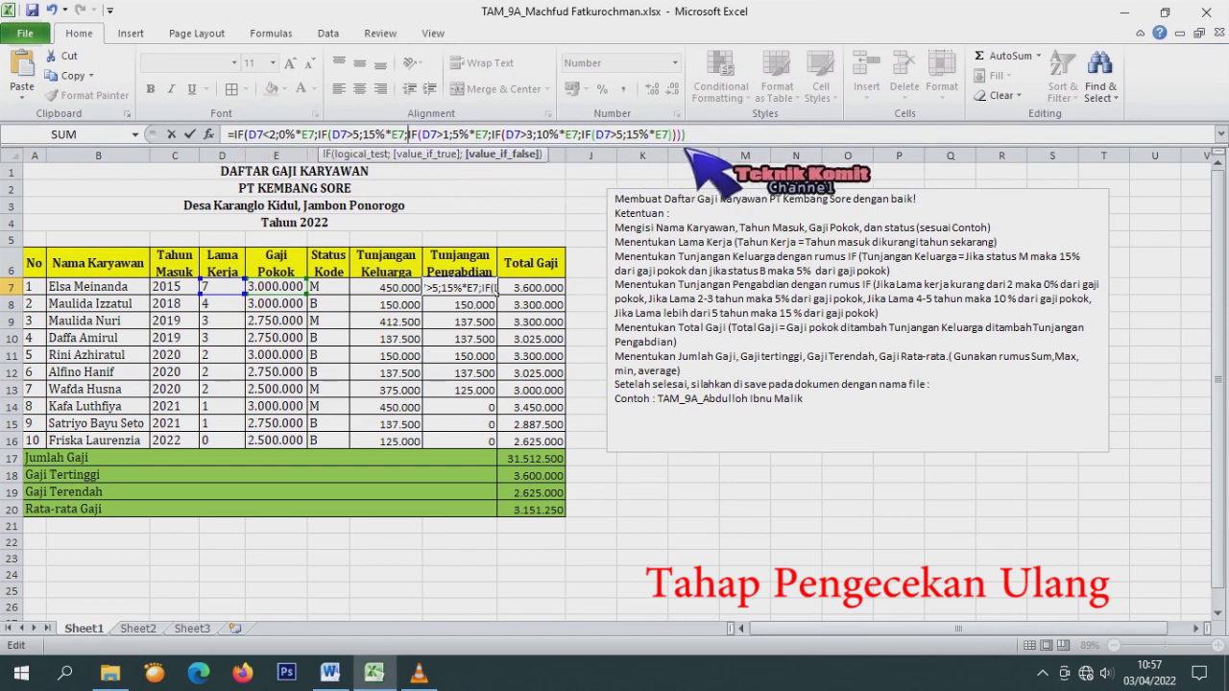
drag(669, 134, 583, 135)
key(Delete)
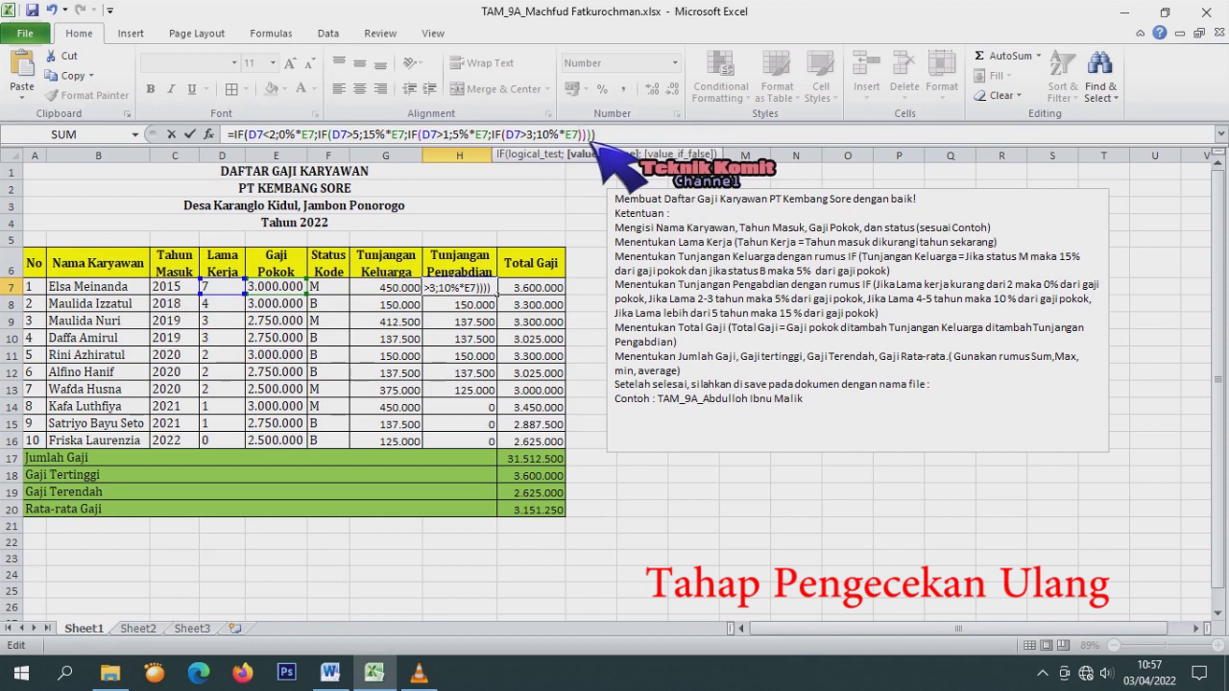
Insert IF(D7>3;10%*E7; before the 5% tier and copy H7 down to H16.
drag(574, 135, 497, 135)
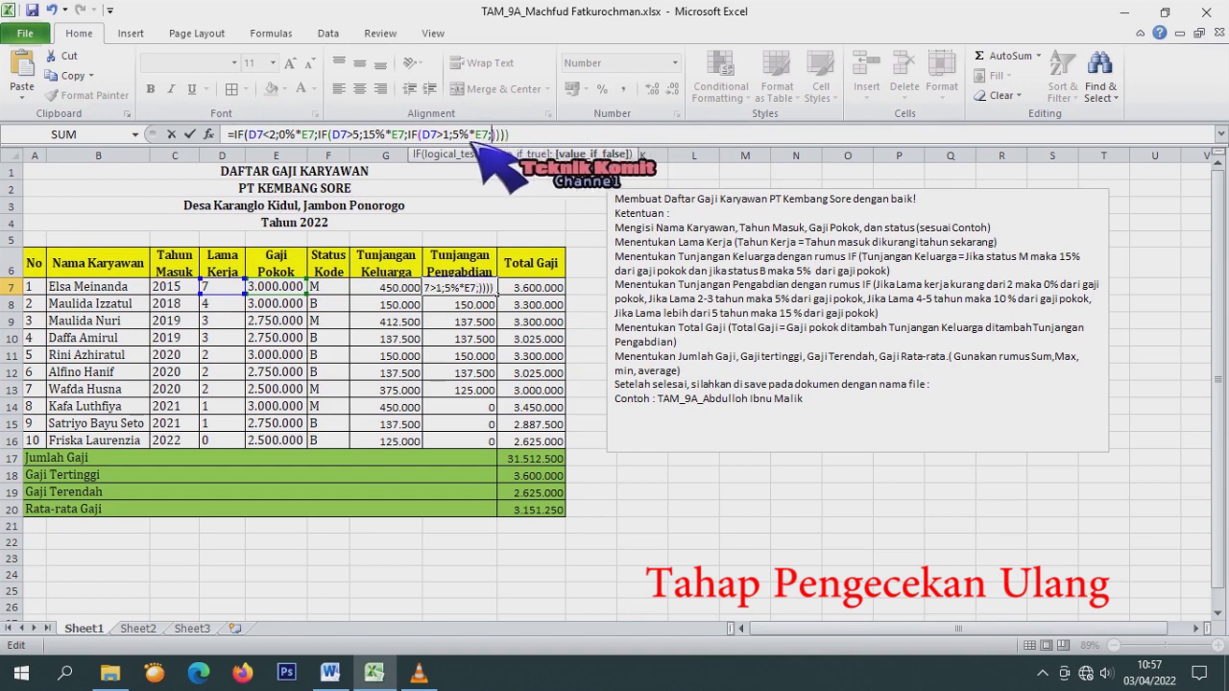
click(413, 134)
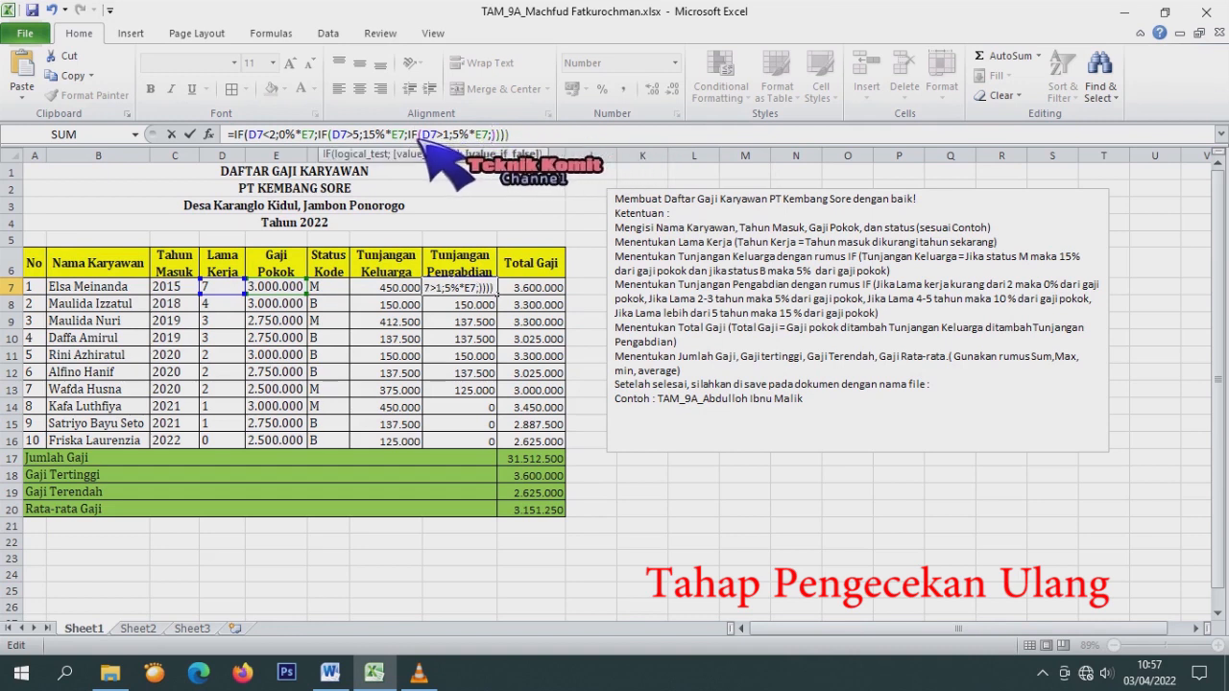
text(IF(D7>3;10%*E7)
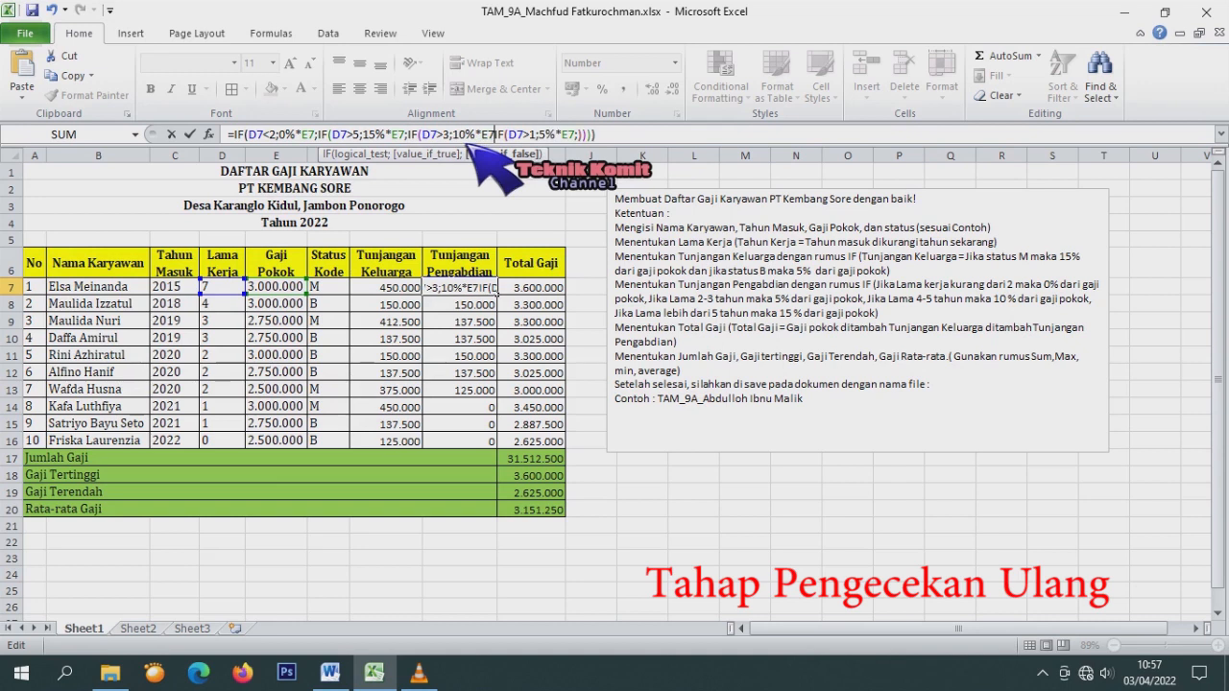
text(;)
click(584, 137)
key(BackSpace)
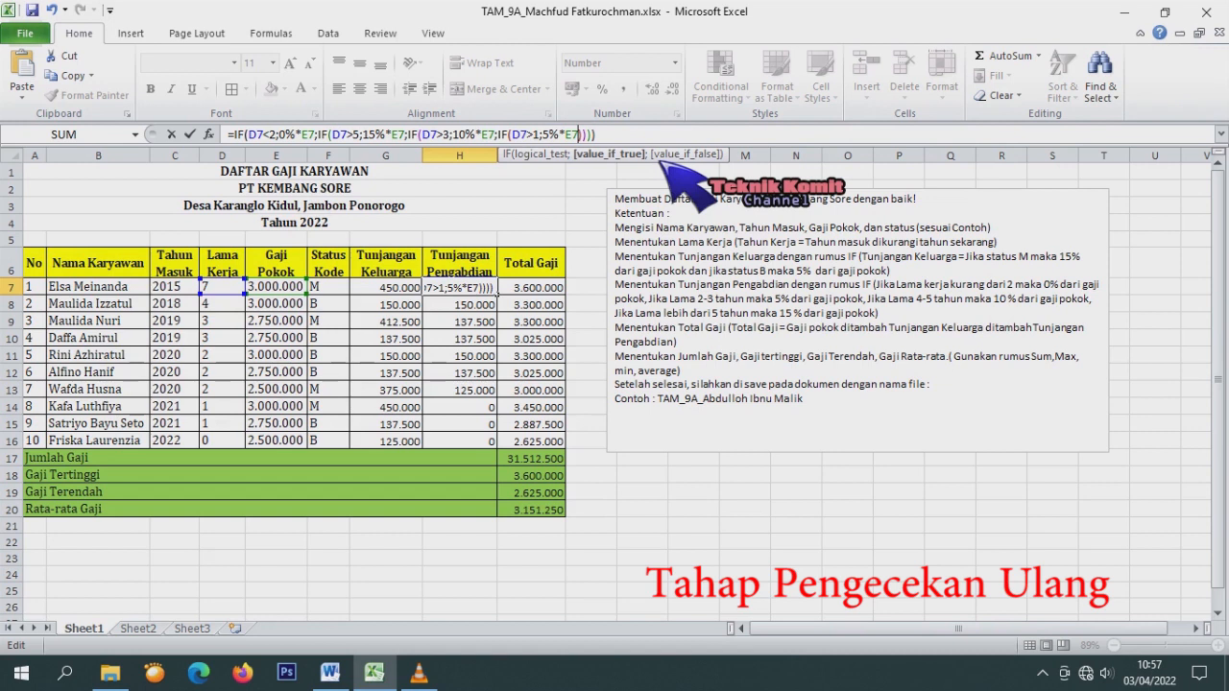
key(ctrl+Return)
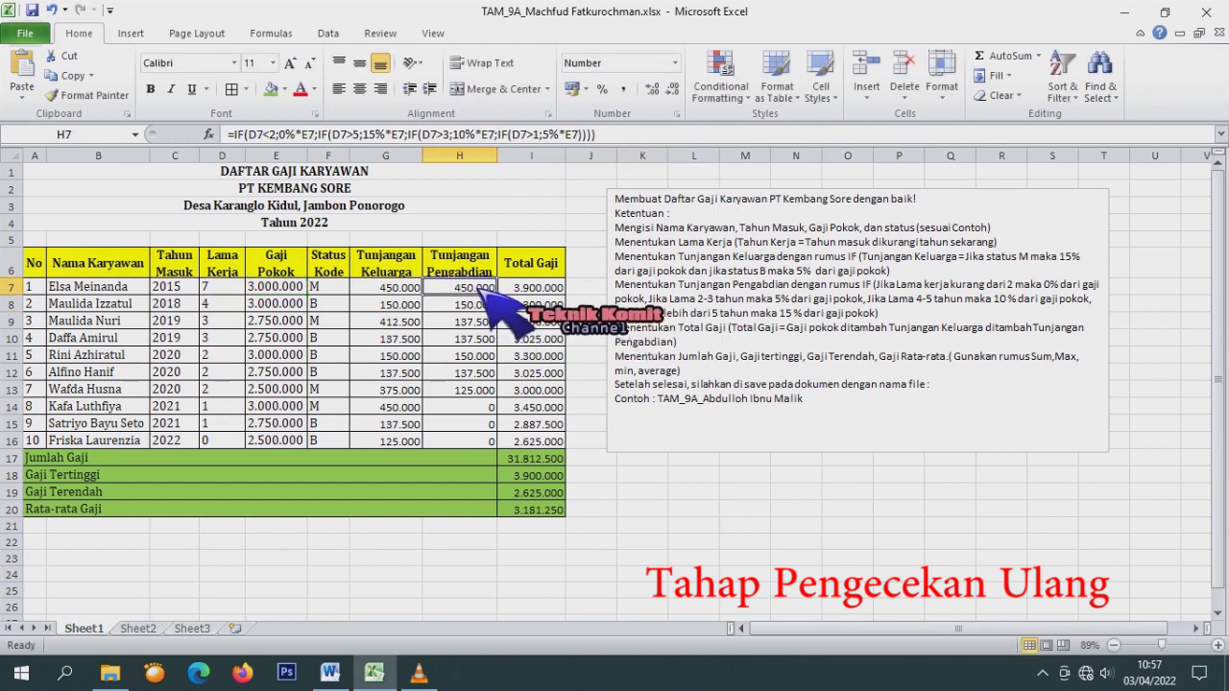
drag(499, 295, 509, 443)
click(488, 306)
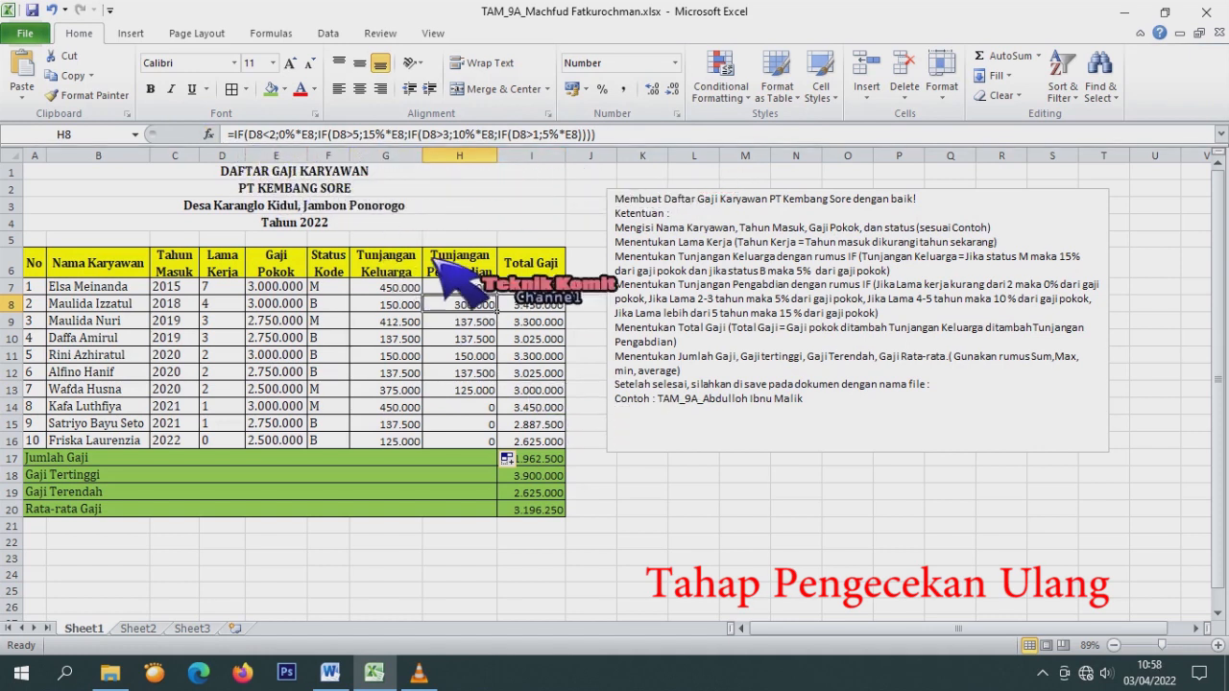
key(Up)
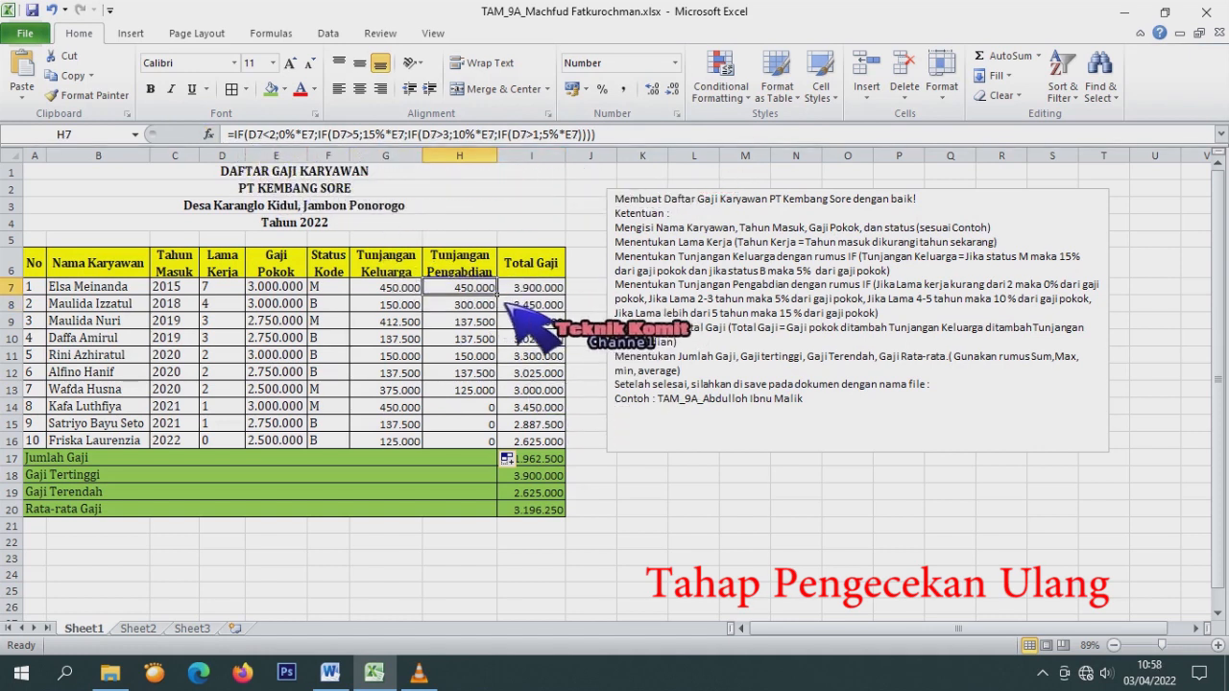
shift+click(485, 441)
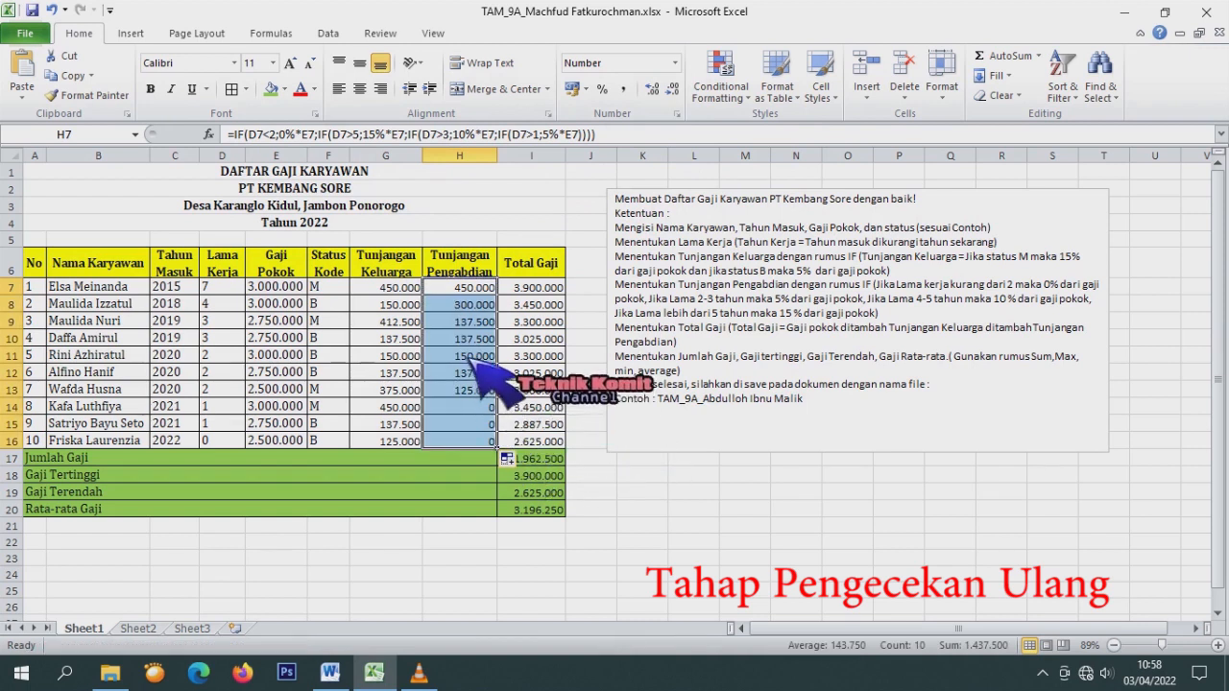
click(417, 292)
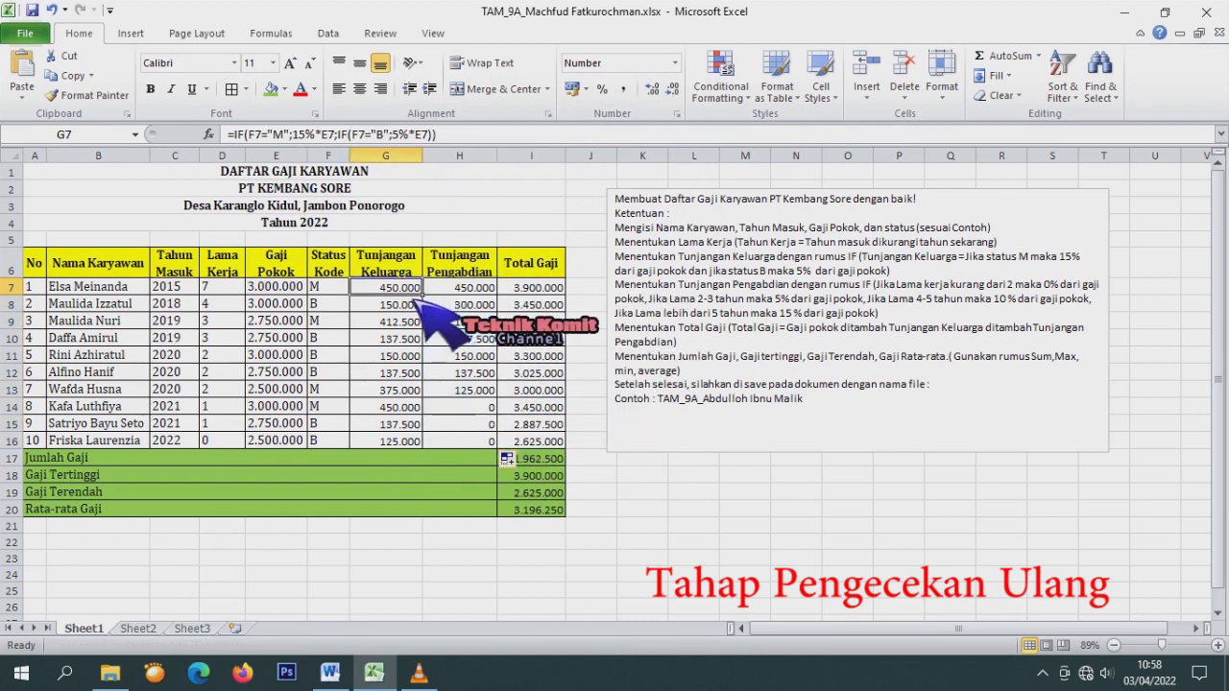
click(415, 442)
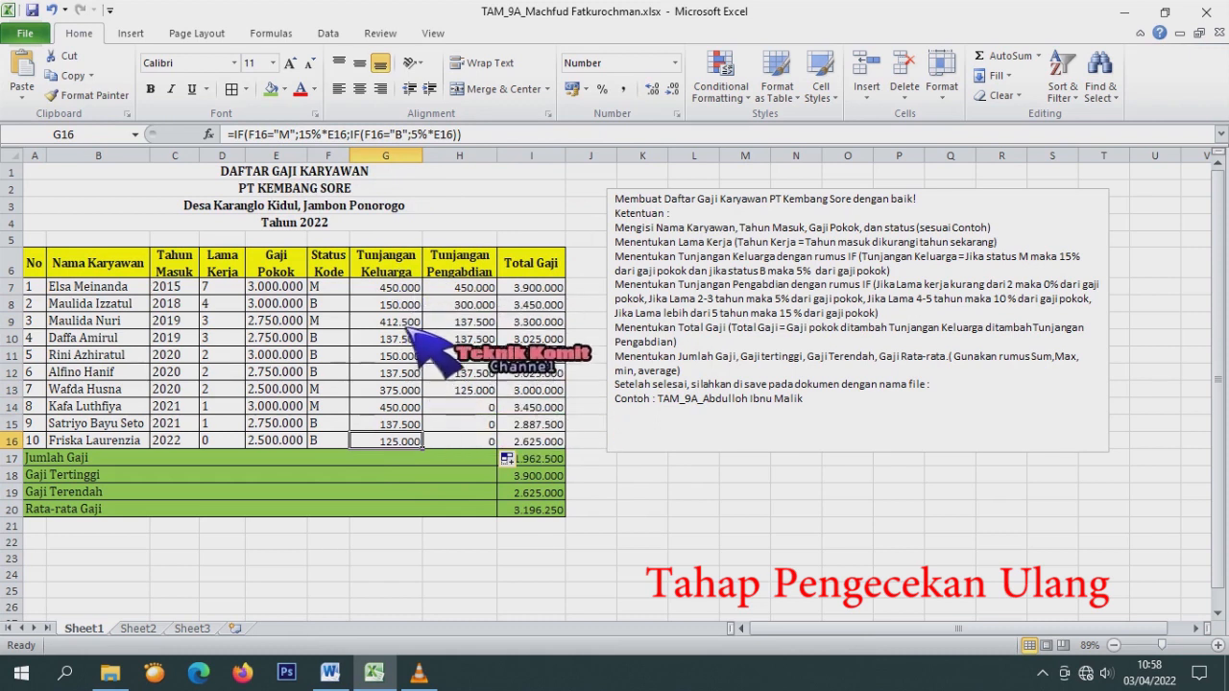
click(477, 289)
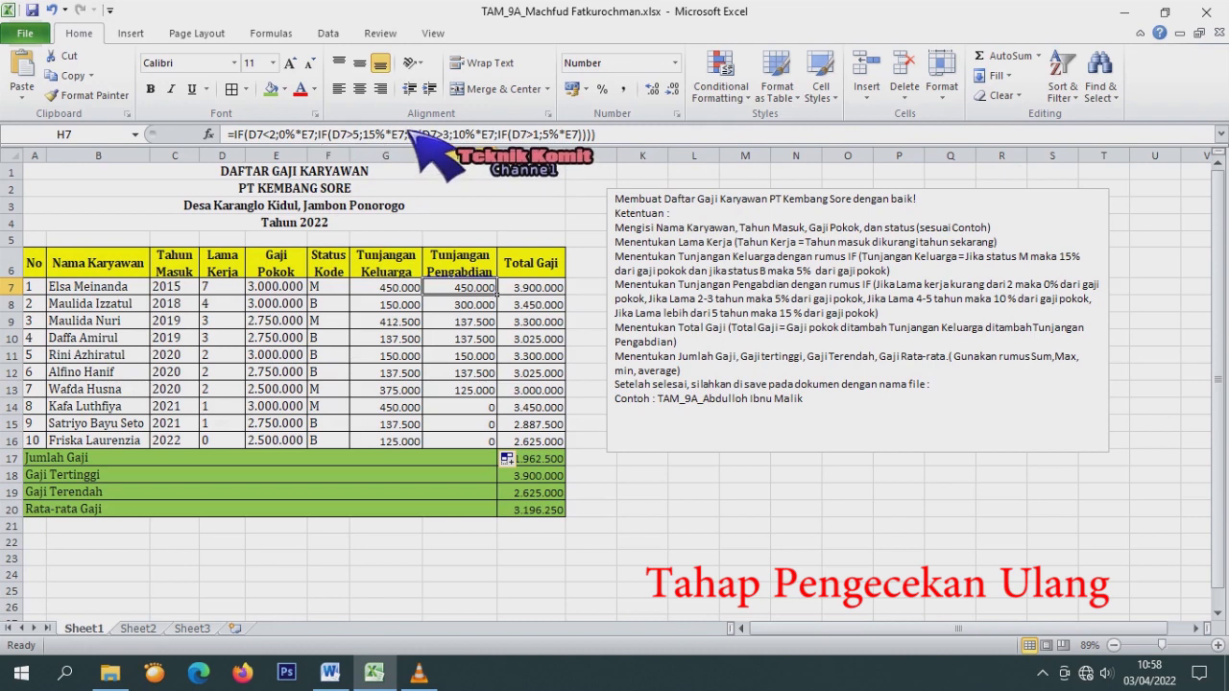
Move the more-than-5-years rule right after the under-2-years rule in the text box.
click(822, 346)
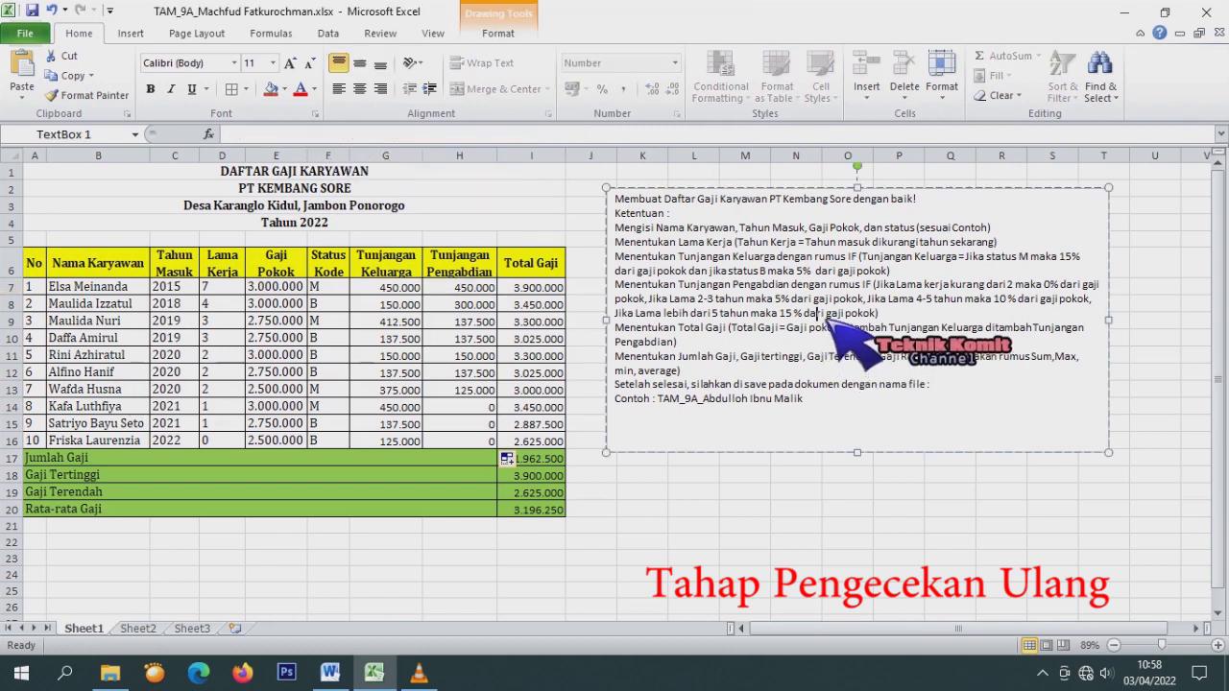
drag(883, 323, 634, 324)
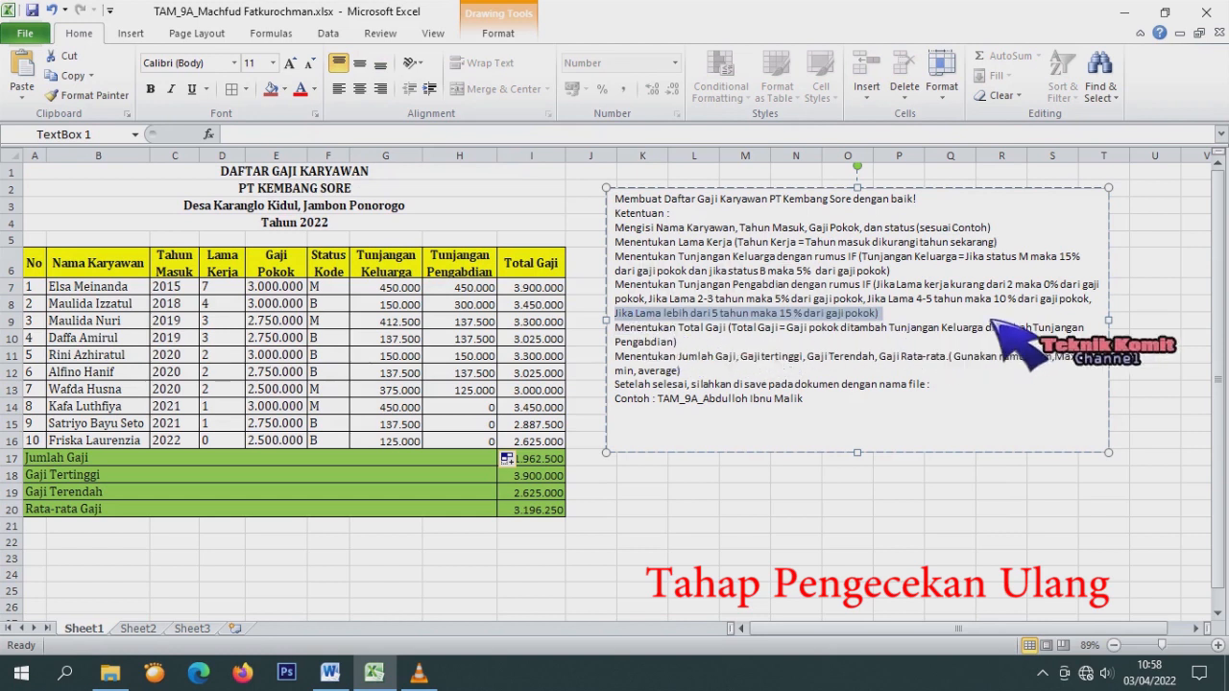
click(893, 323)
drag(885, 324, 636, 326)
key(ctrl+c)
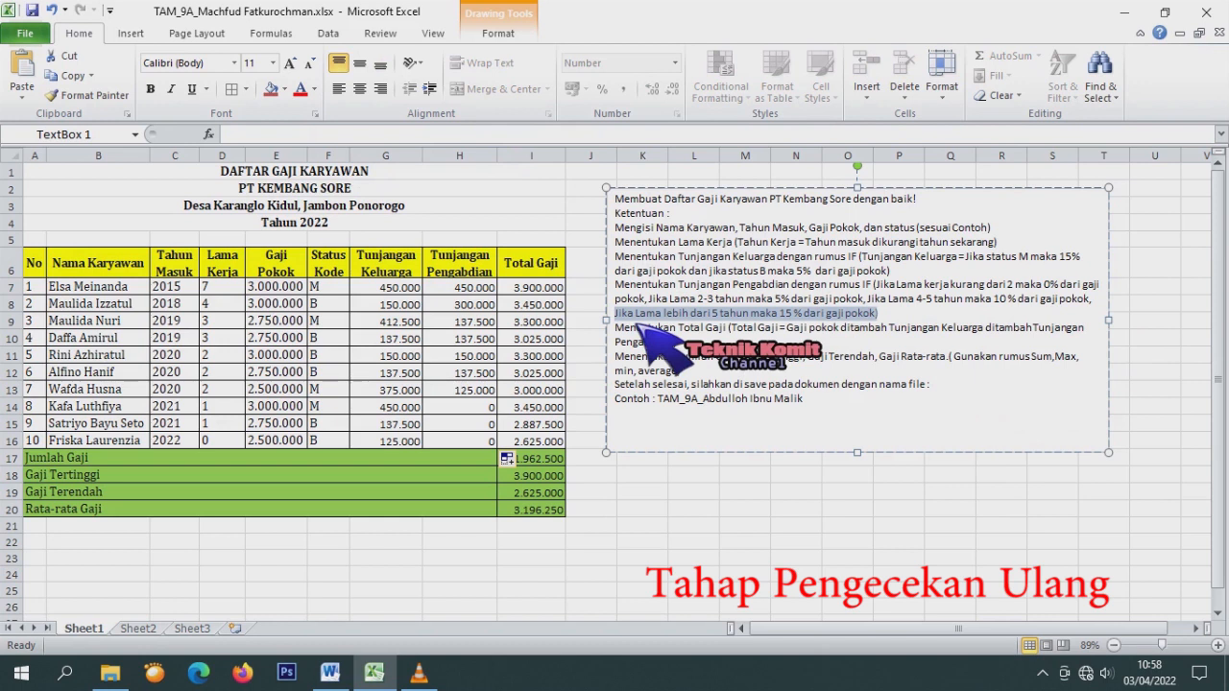
key(BackSpace)
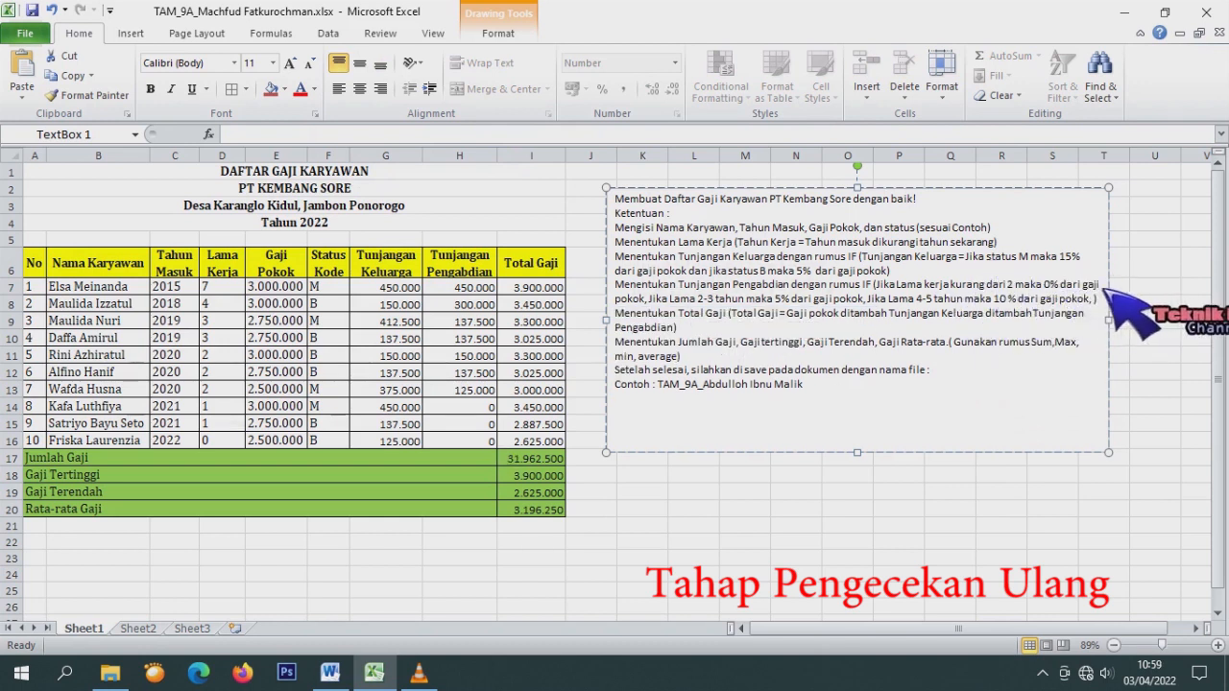
click(650, 301)
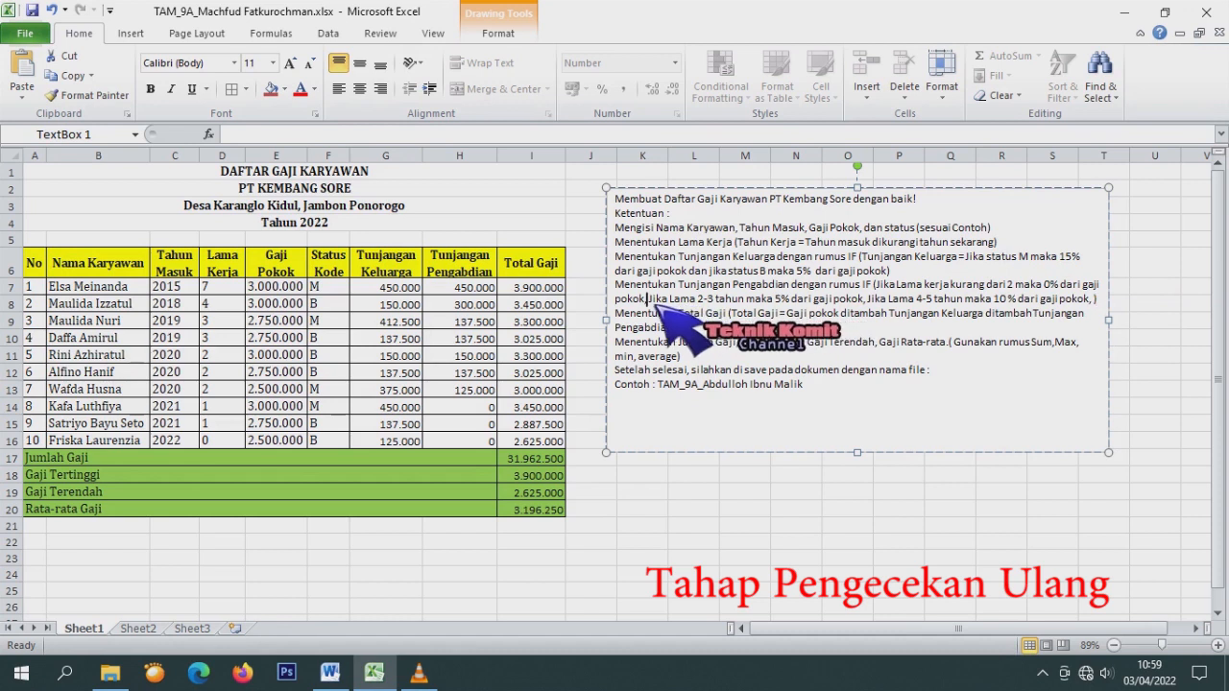
key(ctrl+v)
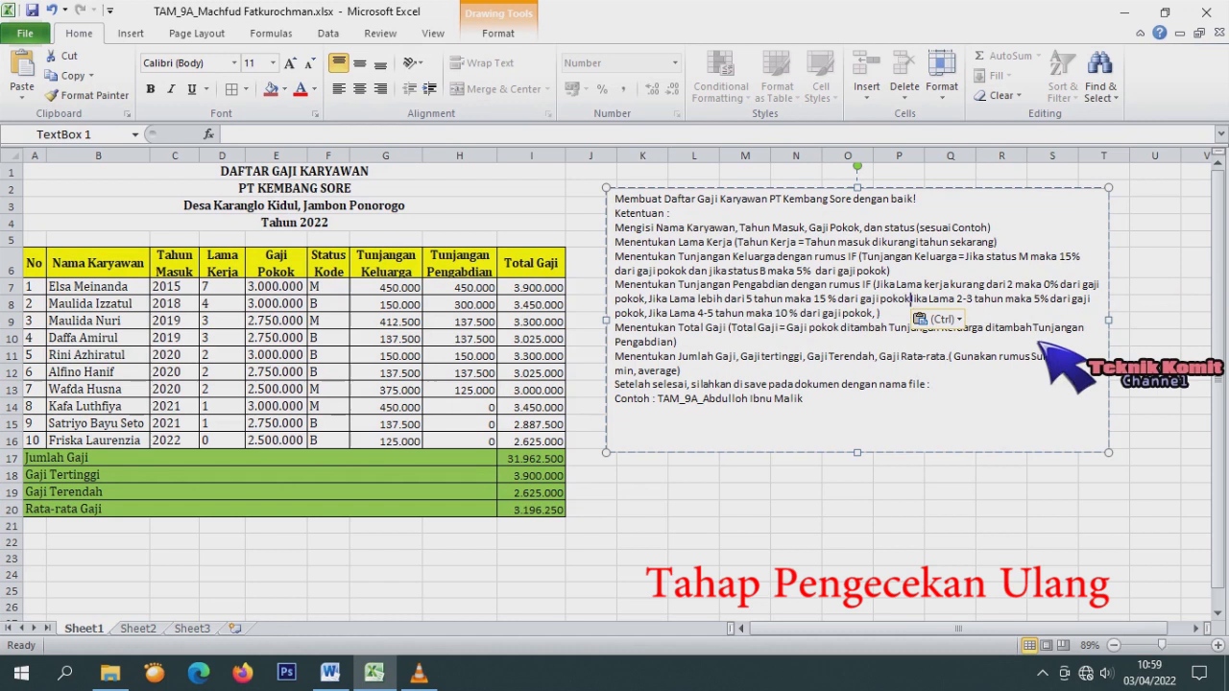
text(,)
Delete the duplicate rule and move the 4-5 years rule before the 2-3 years rule.
drag(881, 316, 668, 319)
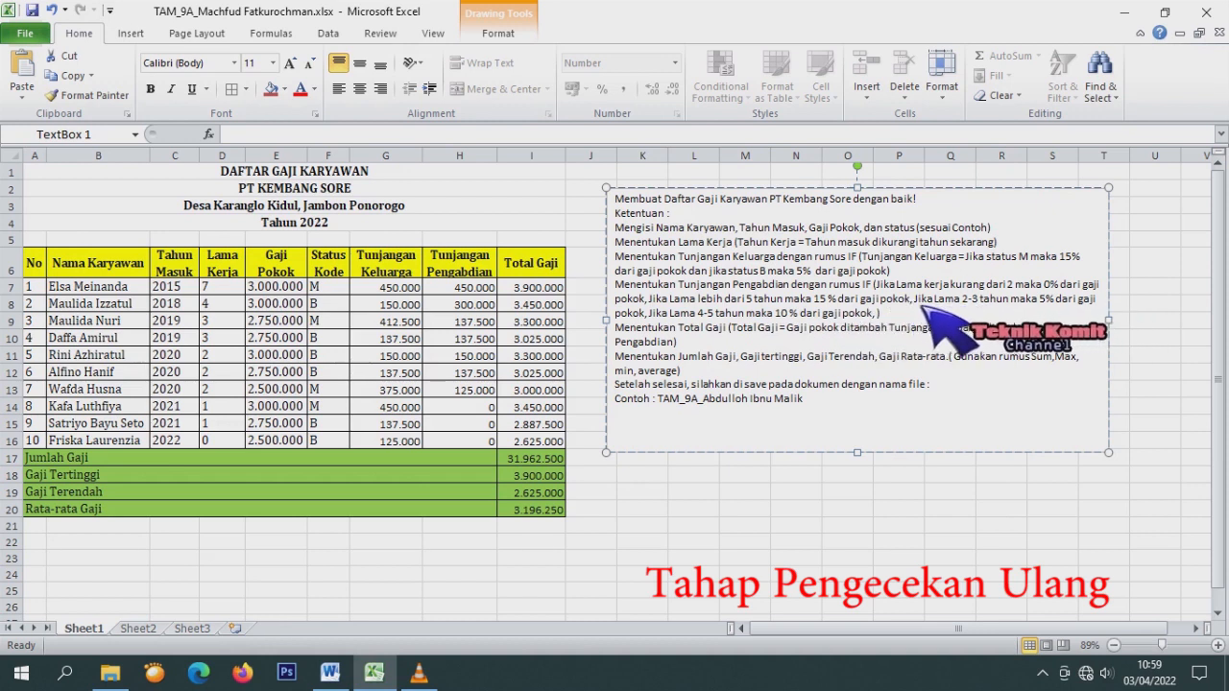
text(Jika Lama lebih dari 5 tahun maka 15 % dari gaji pokok,)
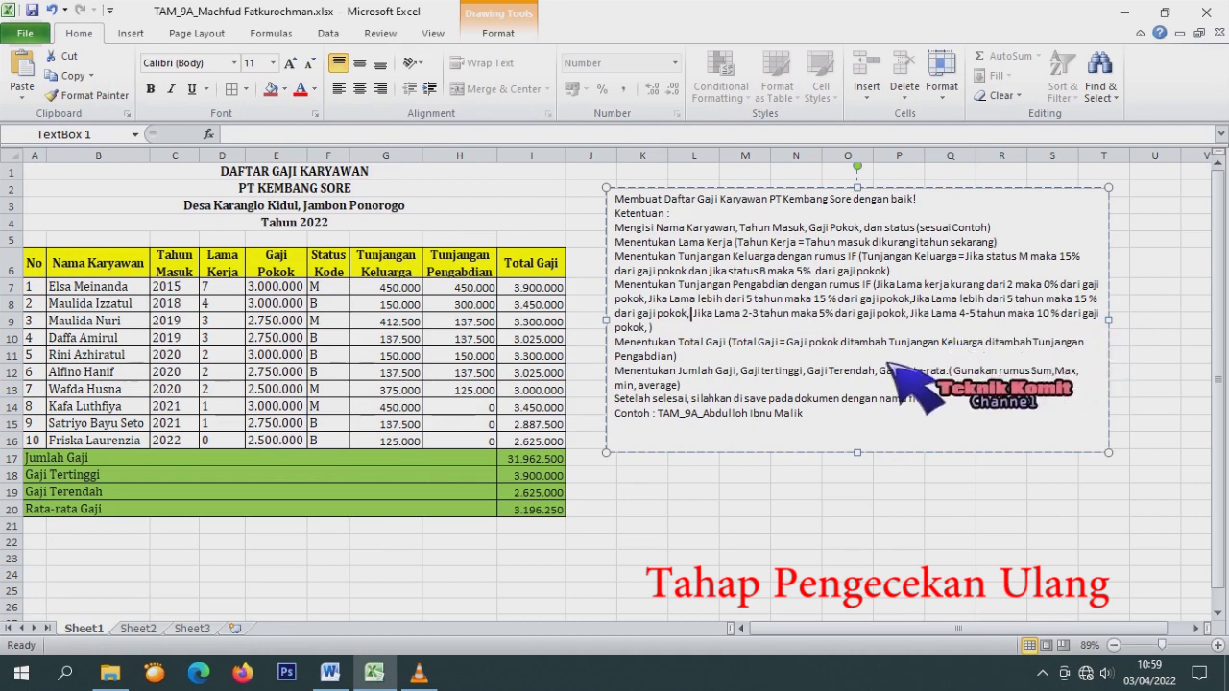
key(BackSpace)
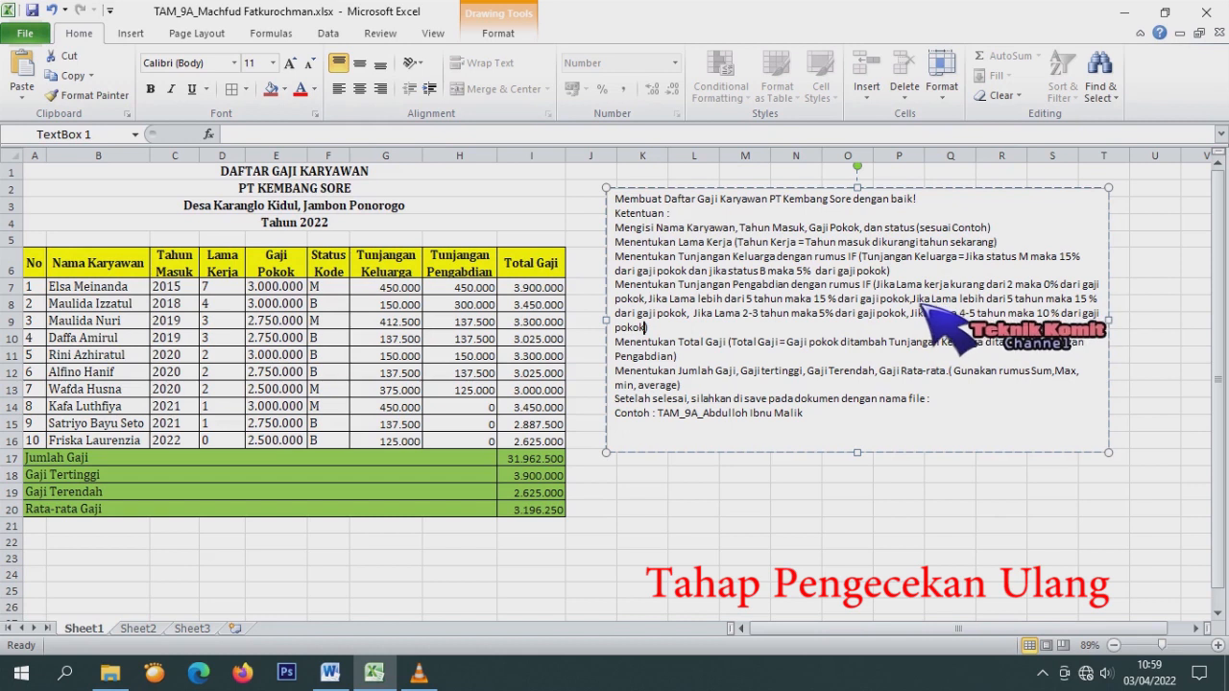
drag(880, 301, 698, 320)
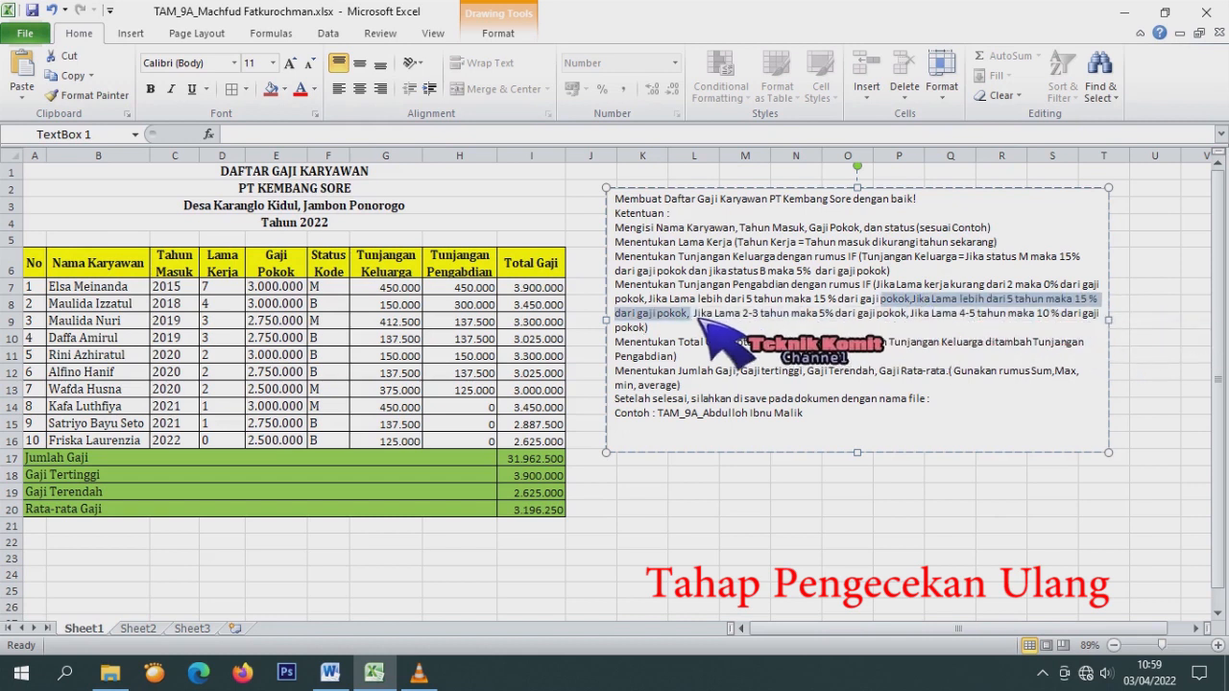
key(Delete)
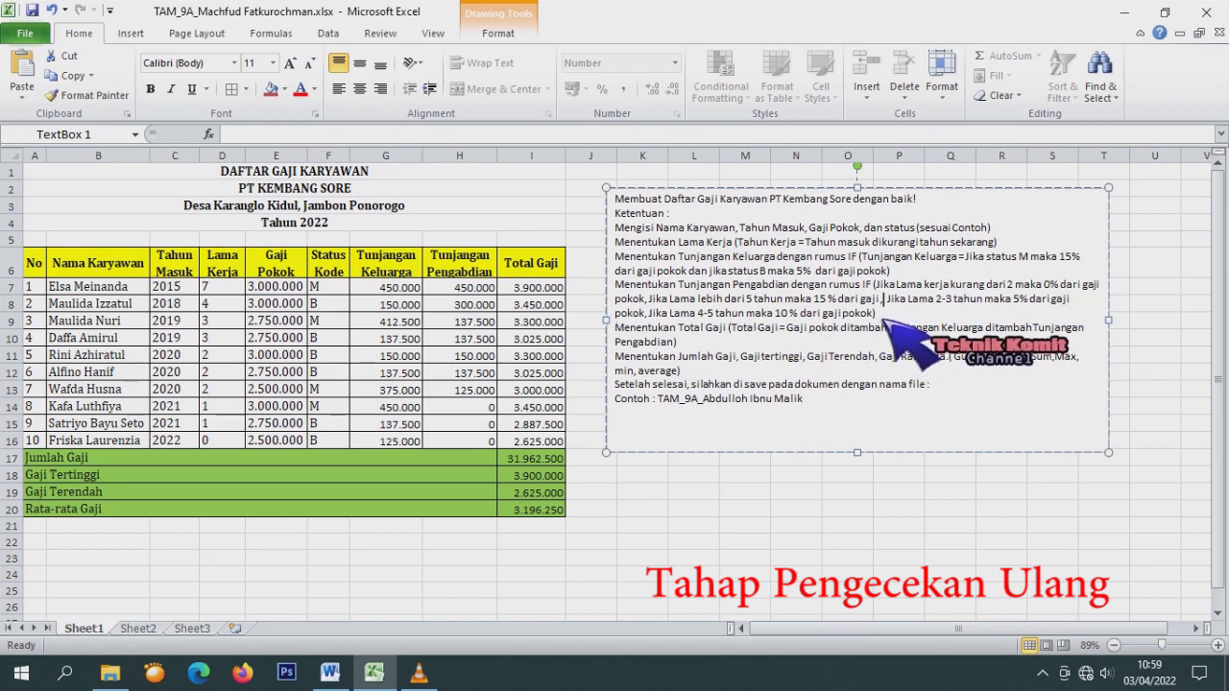
drag(858, 319, 670, 323)
key(ctrl+c)
key(BackSpace)
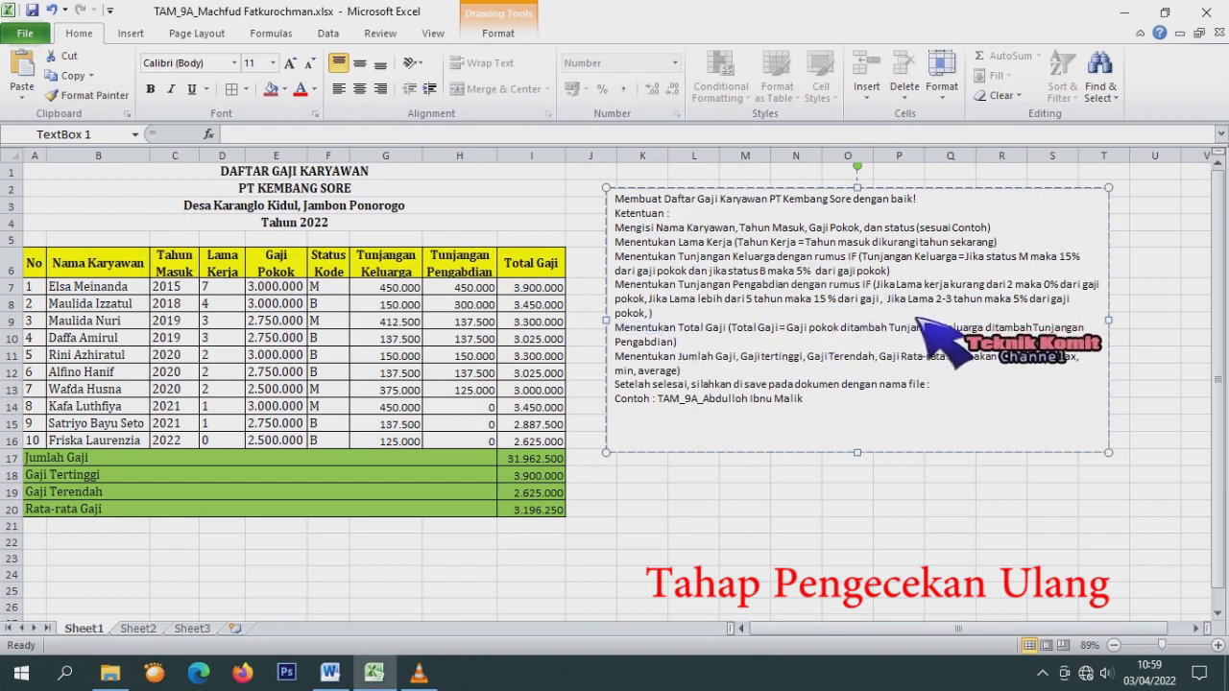
key(ctrl+v)
text(,)
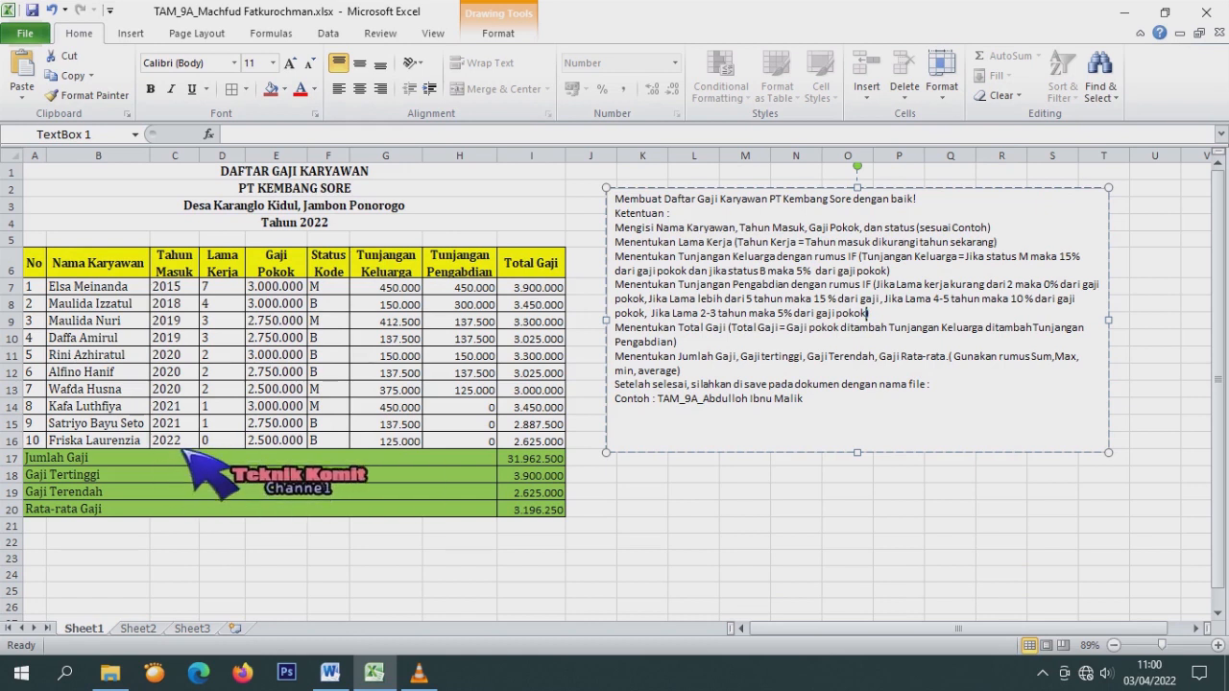
Fill H14's Tunjangan Pengabdian formula down through H16, giving 0 for those rows.
click(182, 443)
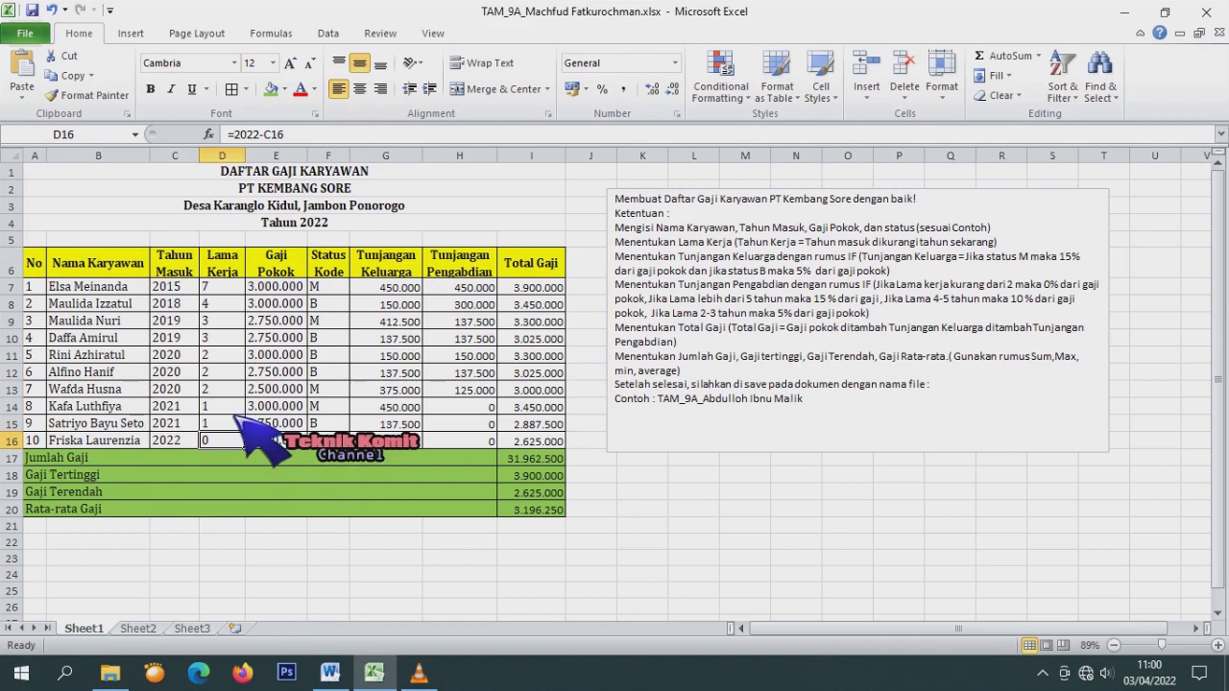
click(482, 441)
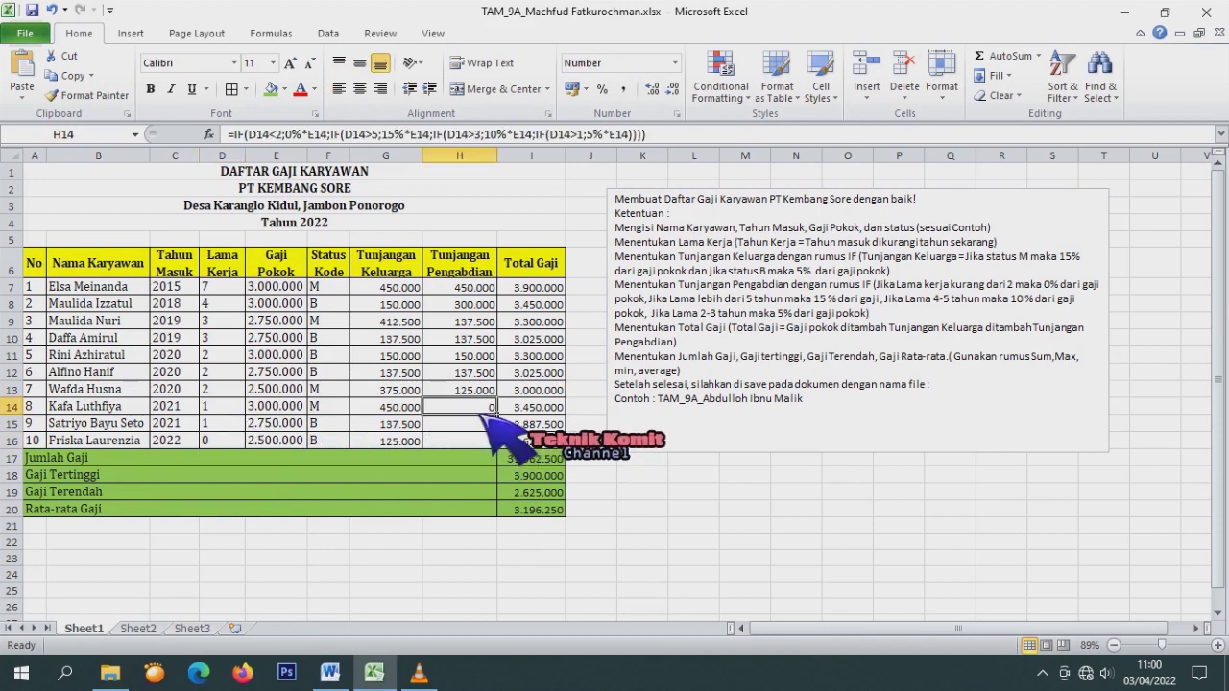
click(488, 425)
click(488, 410)
click(490, 426)
click(365, 458)
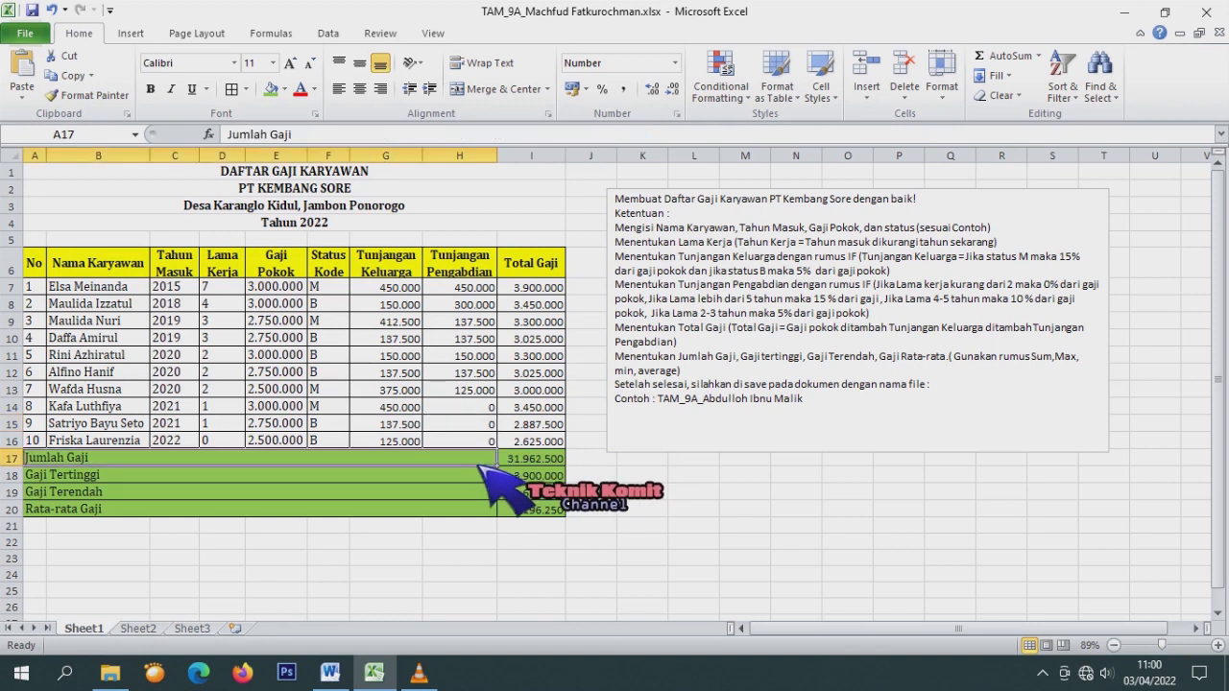
click(469, 407)
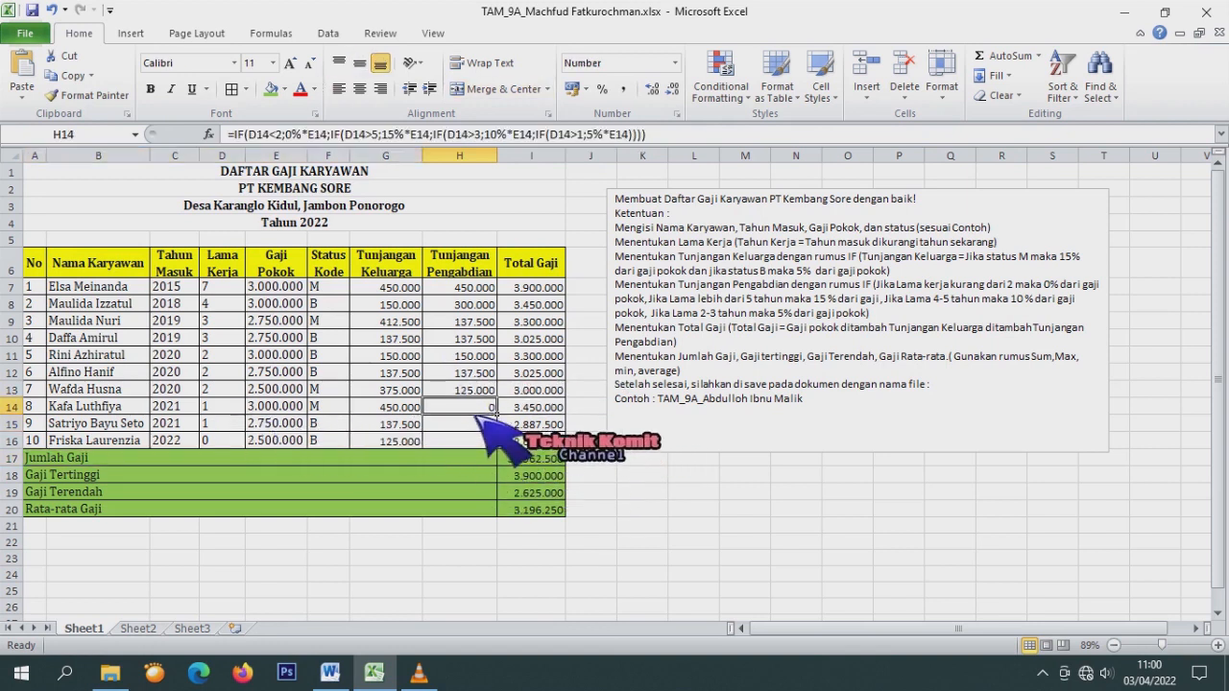
double_click(495, 412)
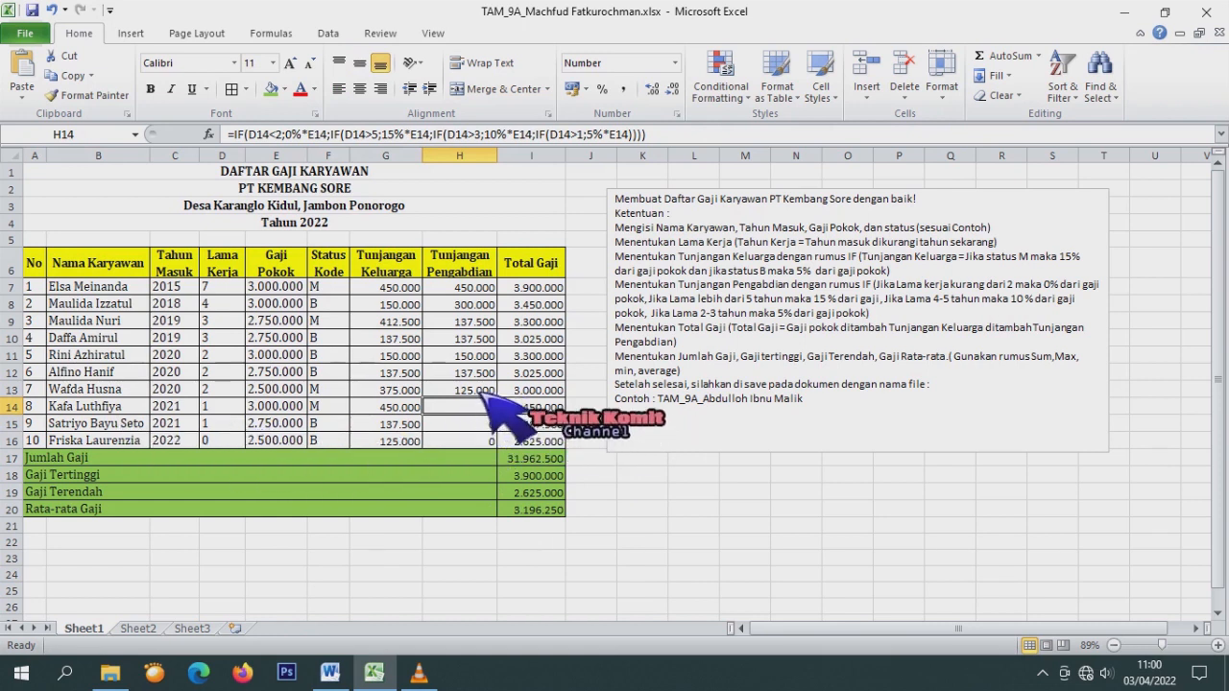